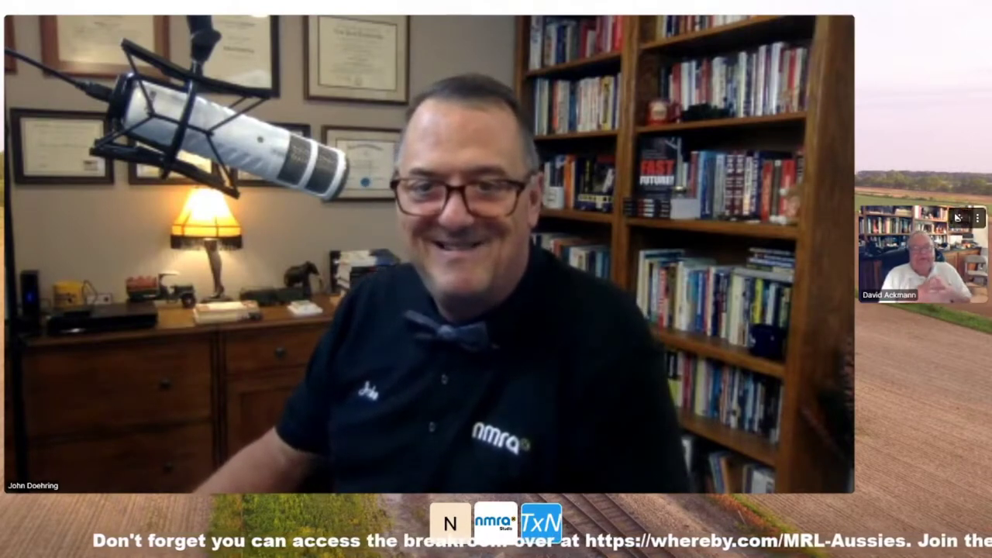
# Step: Spotlight the guest presenter's feed so the '2 and-a-Half D CAD using PowerPoint' title slide fills the view
pyautogui.click(958, 218)
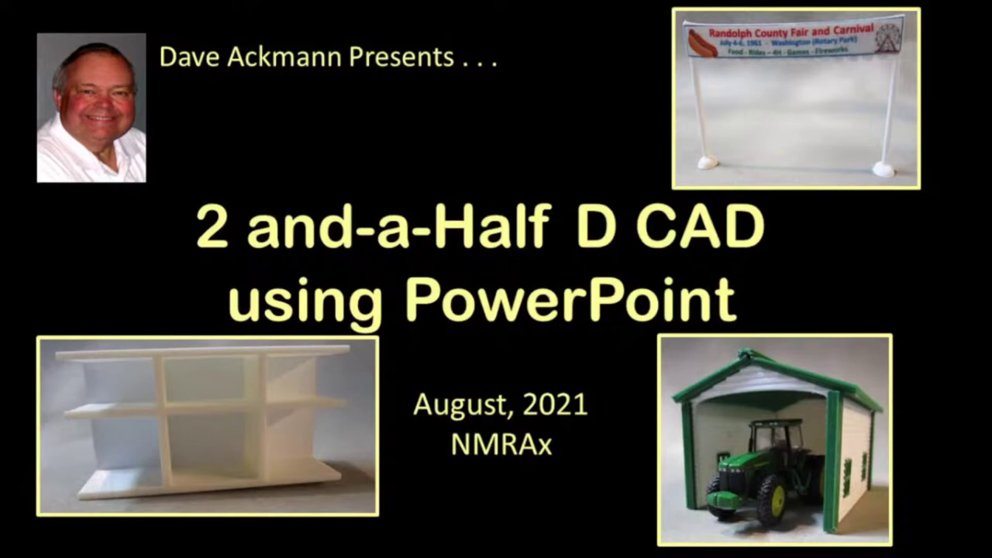
# Step: Reveal each How Can This Work? bullet, from 'Do you know PowerPoint?' through 2 and-a-Half D CAD
pyautogui.press('Right')
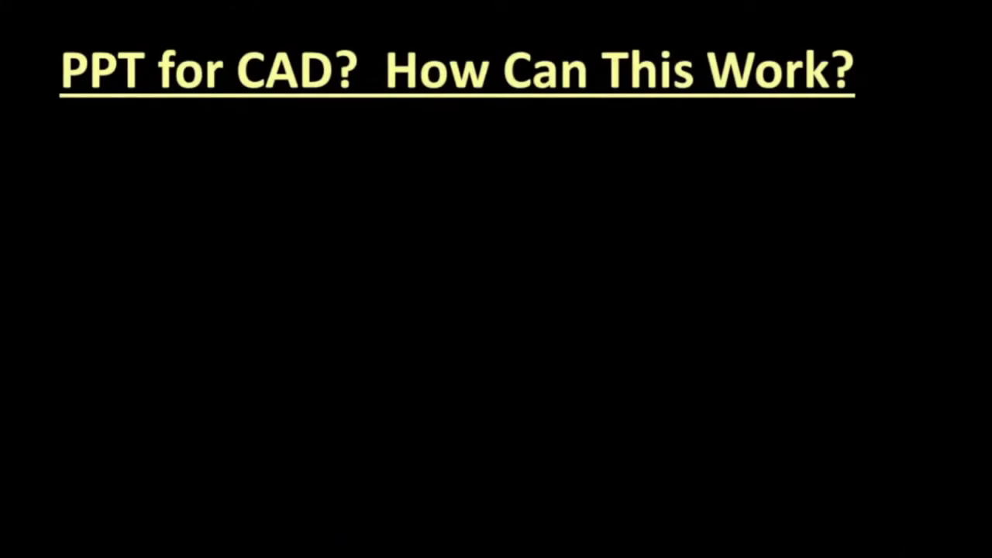
pyautogui.press('Right')
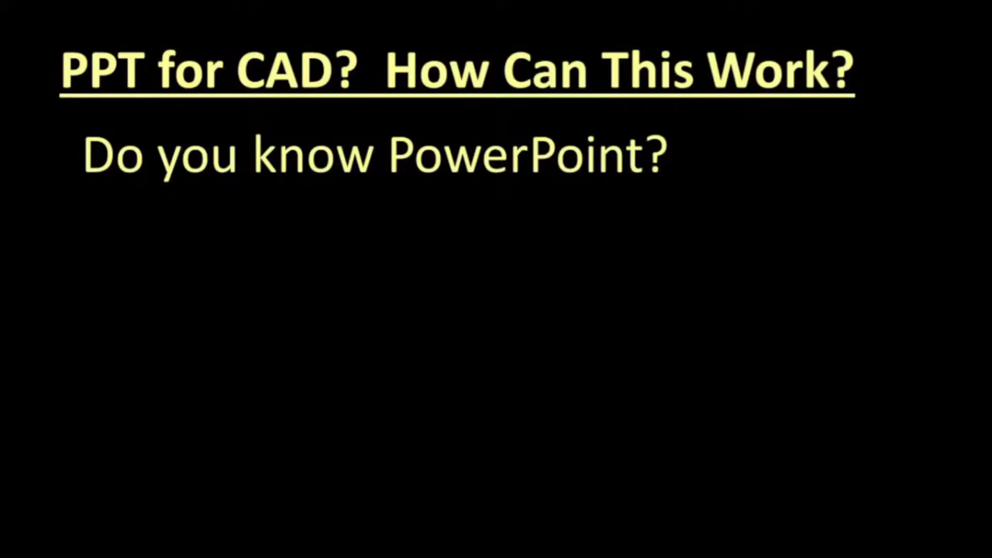
pyautogui.press('Right')
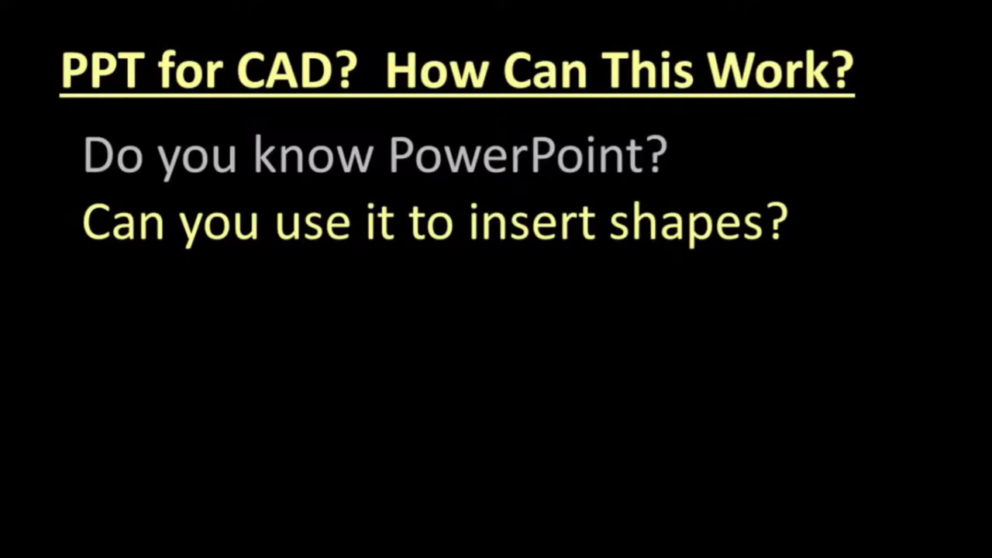
pyautogui.press('Right')
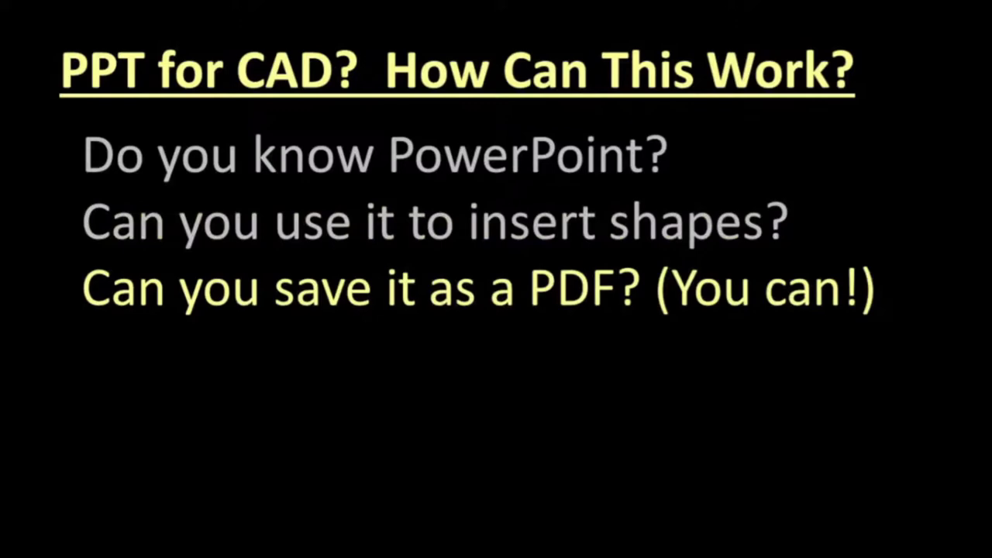
pyautogui.press('Right')
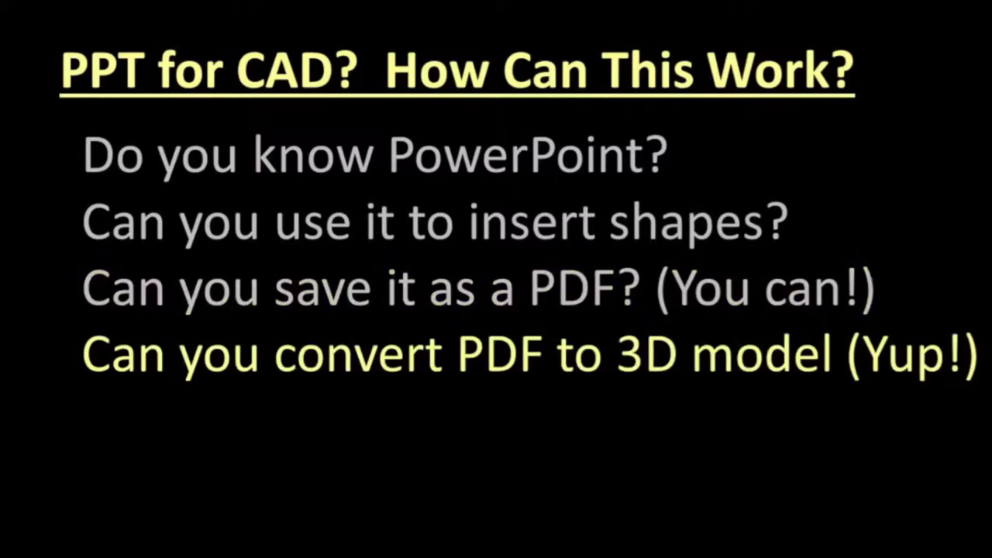
pyautogui.press('Right')
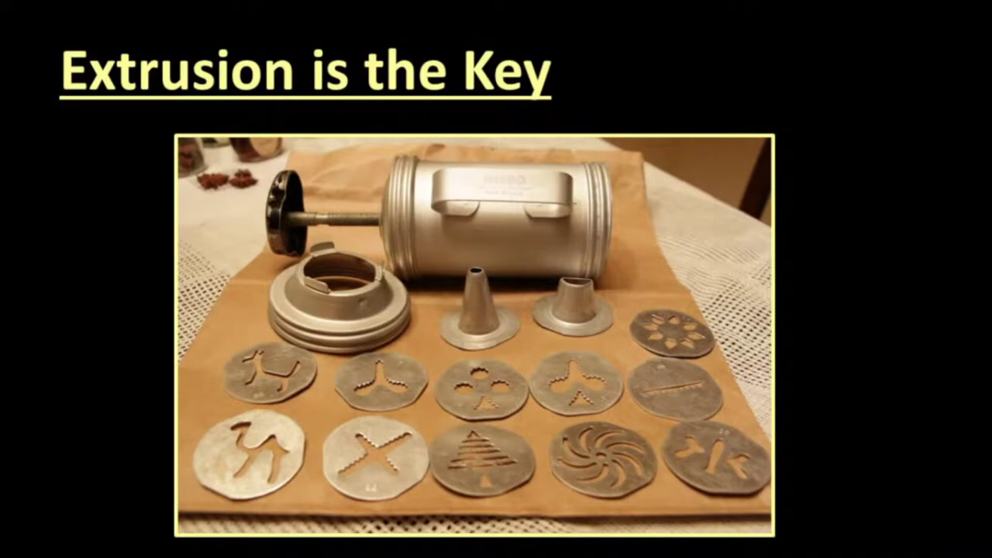
# Step: Show the piping bag, 3D printer and extruder/T-profile/sign pictures, then advance to City Limits
pyautogui.press('Right')
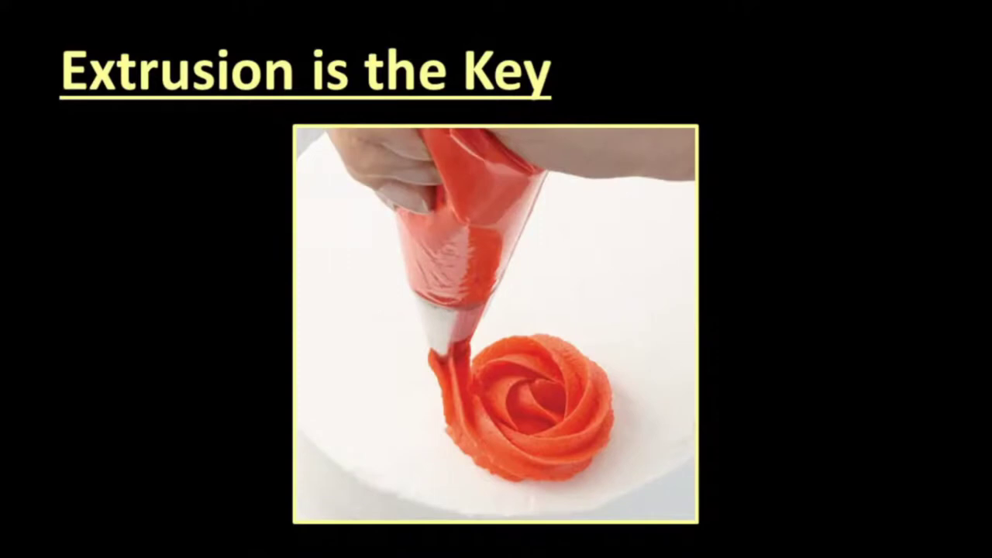
pyautogui.press('Right')
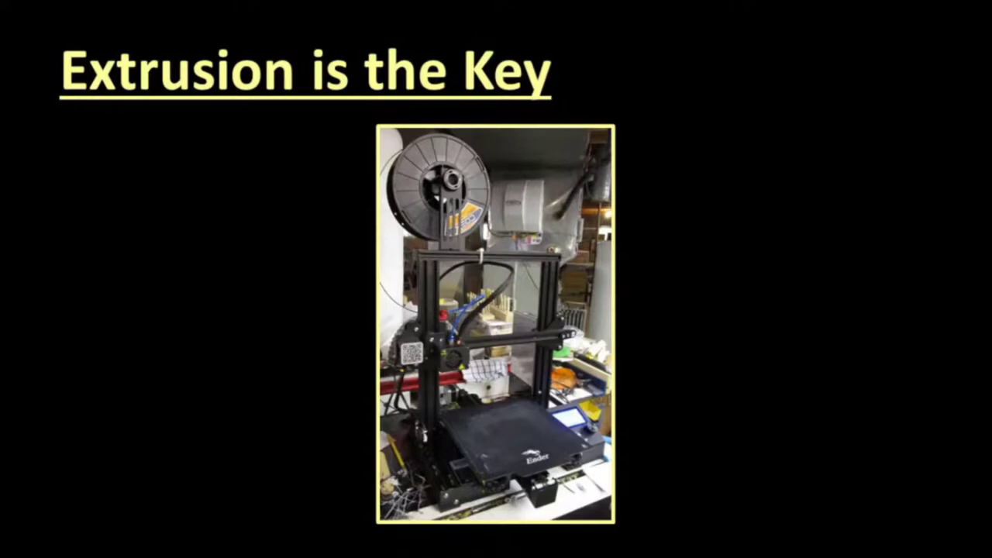
pyautogui.press('Right')
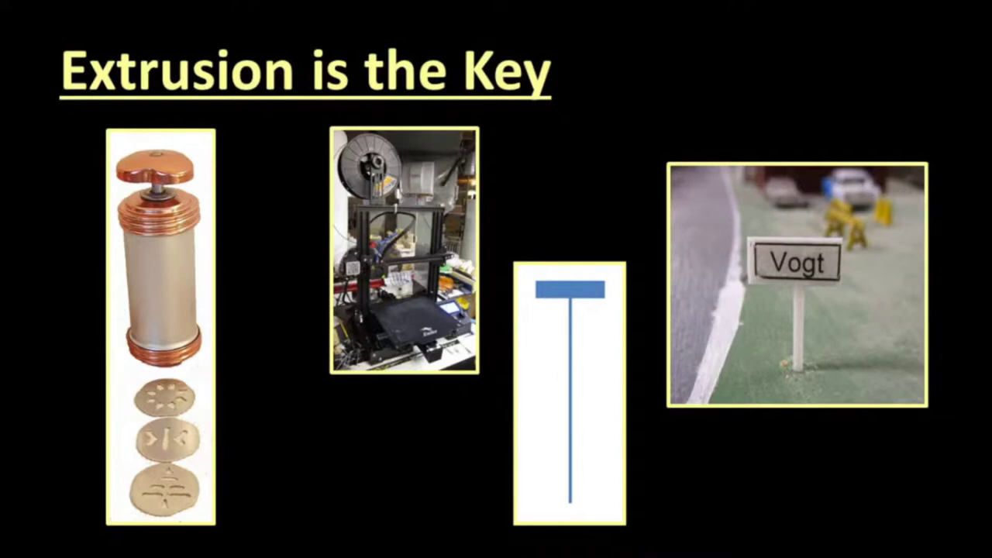
pyautogui.press('Right')
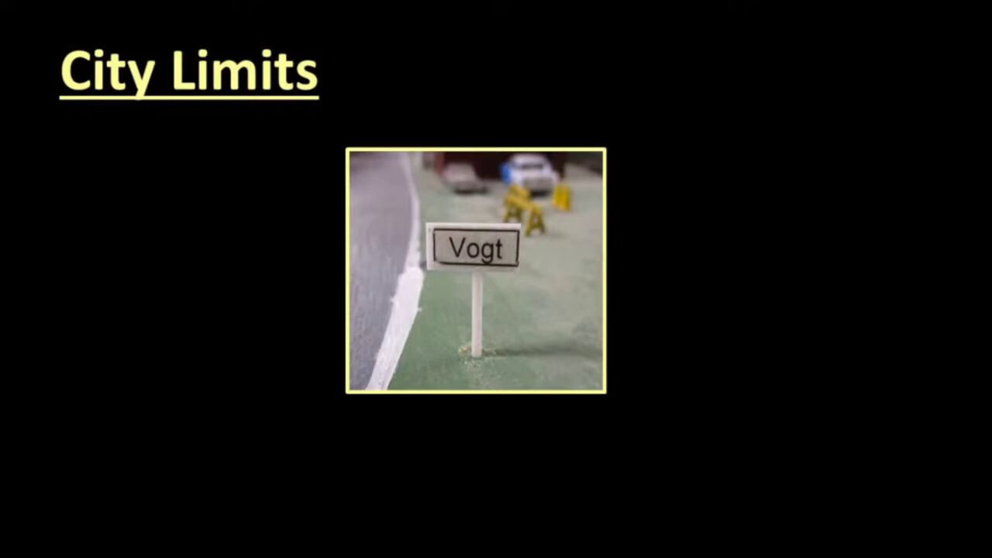
# Step: Page through the Board & Batten, Corrugated Panel, Picket Fence, Gate, Trestle Bent and Garage slides
pyautogui.press('Right')
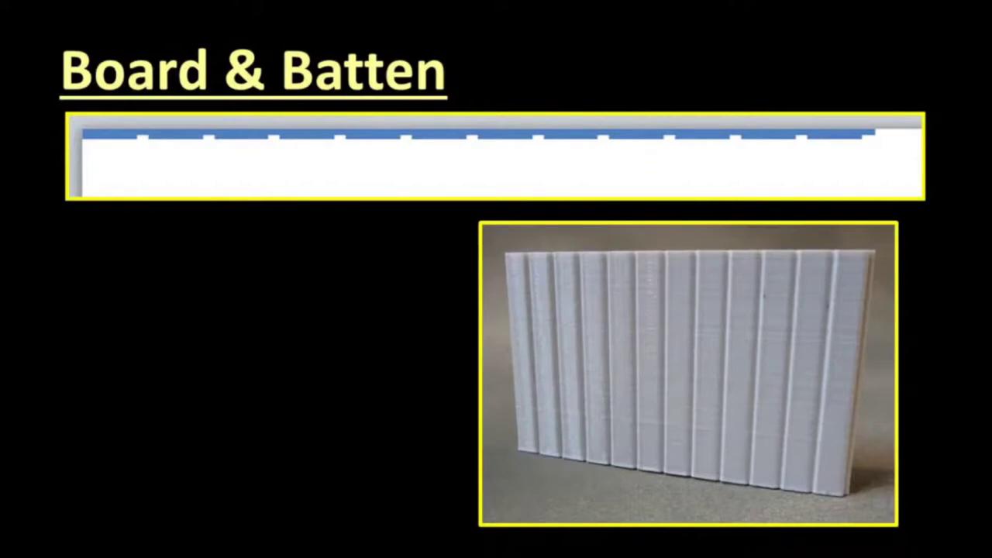
pyautogui.press('Right')
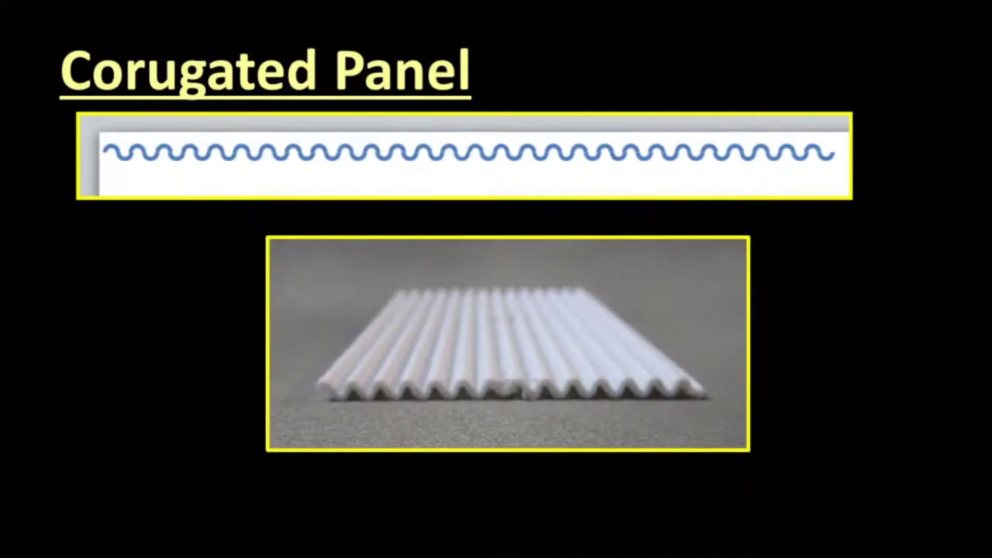
pyautogui.press('Right')
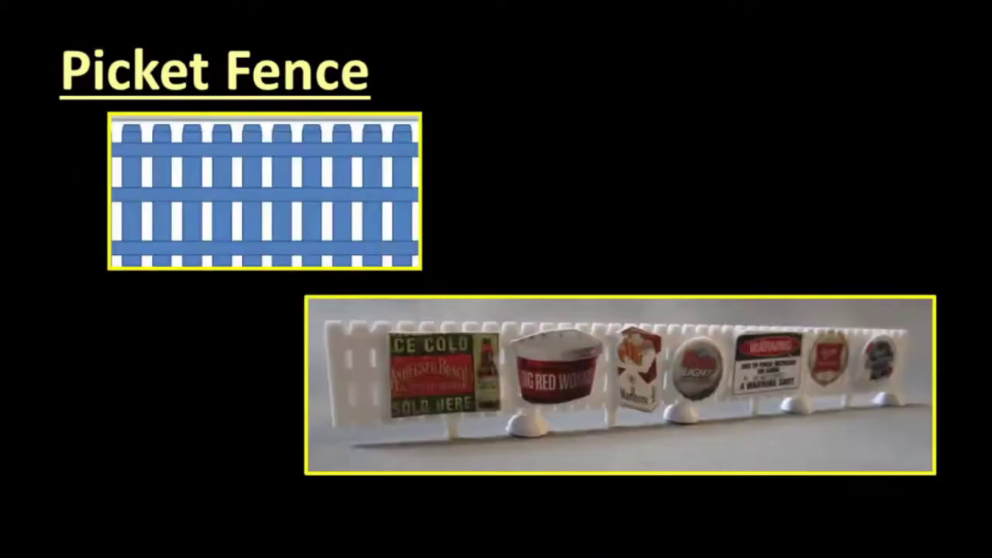
pyautogui.press('Right')
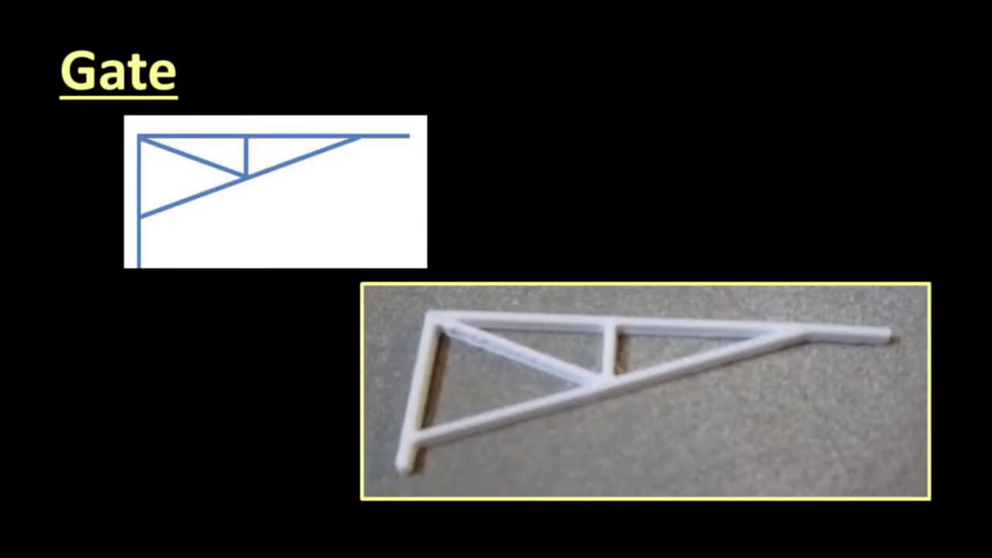
pyautogui.press('Right')
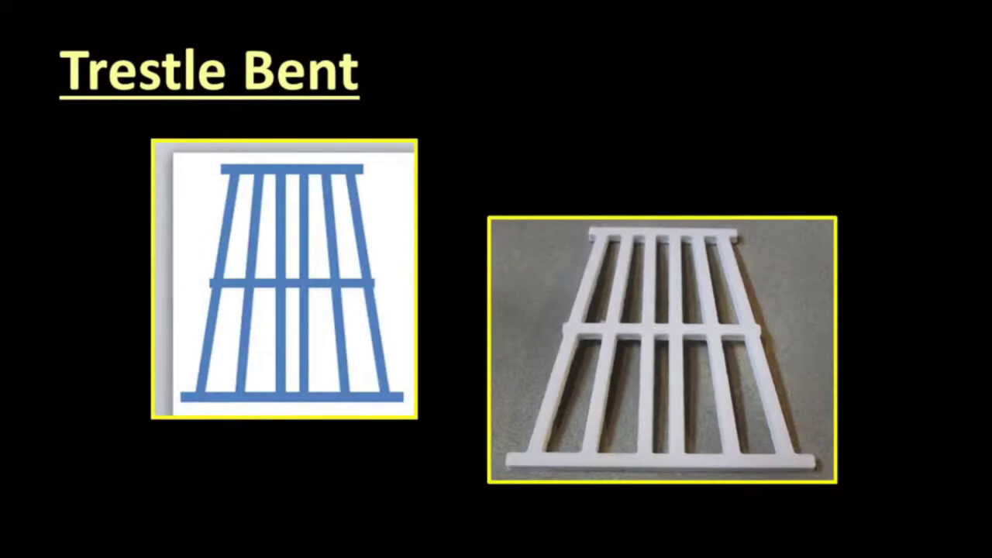
pyautogui.press('Right')
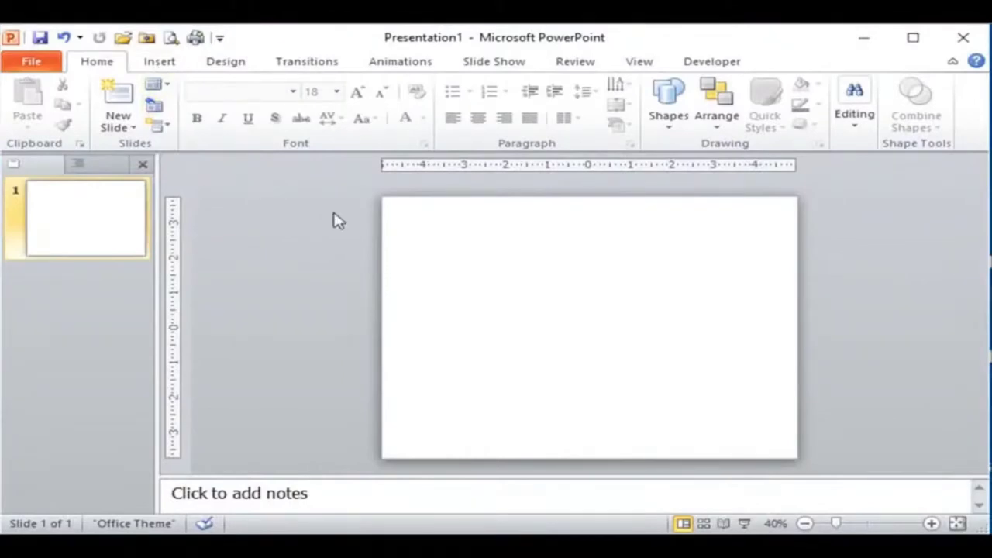
# Step: Draw a rectangle near the top of the slide
pyautogui.click(667, 104)
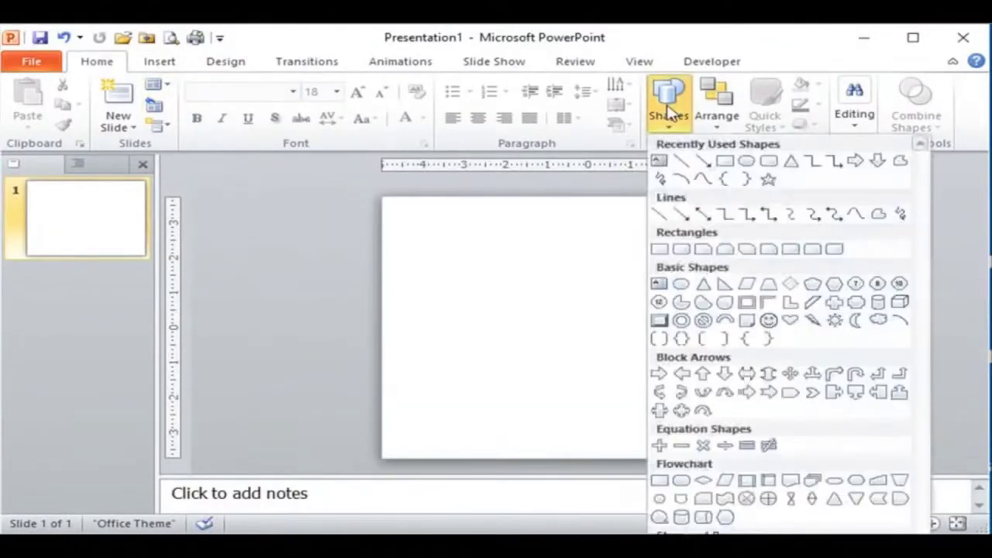
pyautogui.click(725, 161)
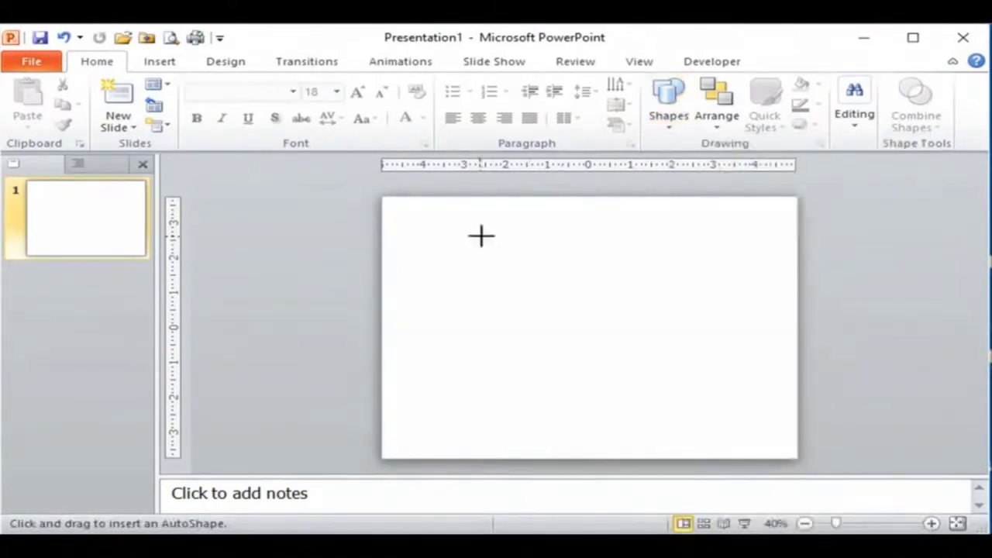
pyautogui.moveTo(482, 237); pyautogui.dragTo(605, 267)
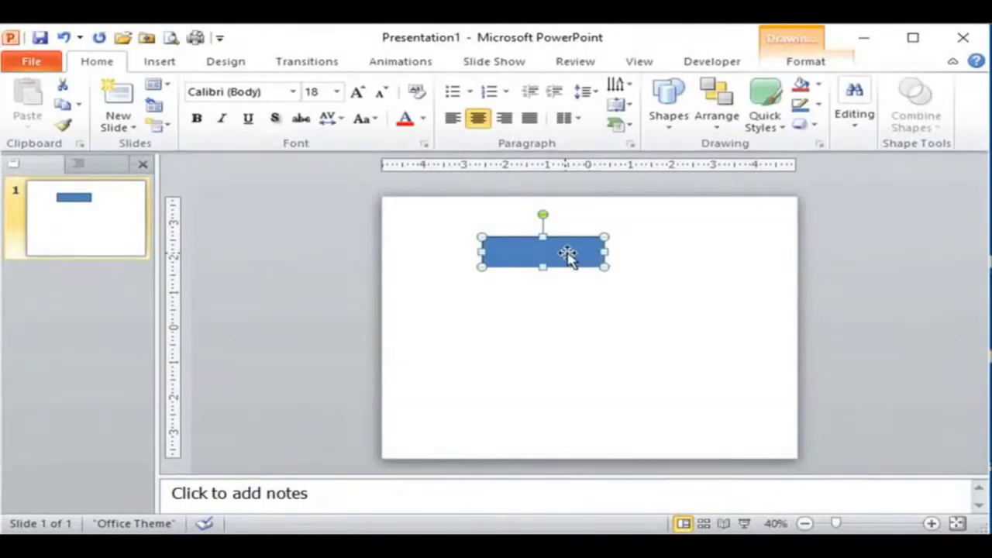
# Step: Resize the rectangle to 0.25" high by 1" wide in Format Shape
pyautogui.rightClick(568, 254)
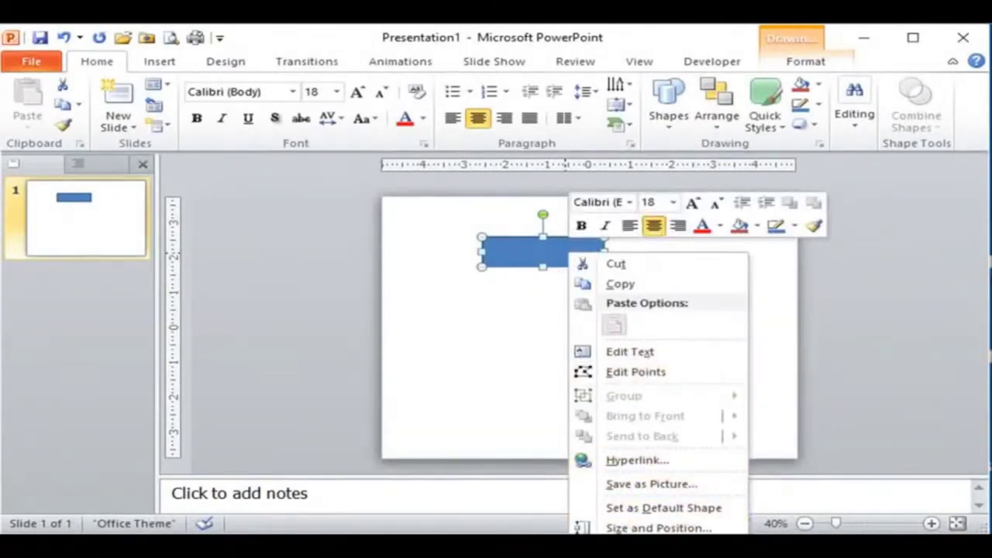
pyautogui.click(651, 548)
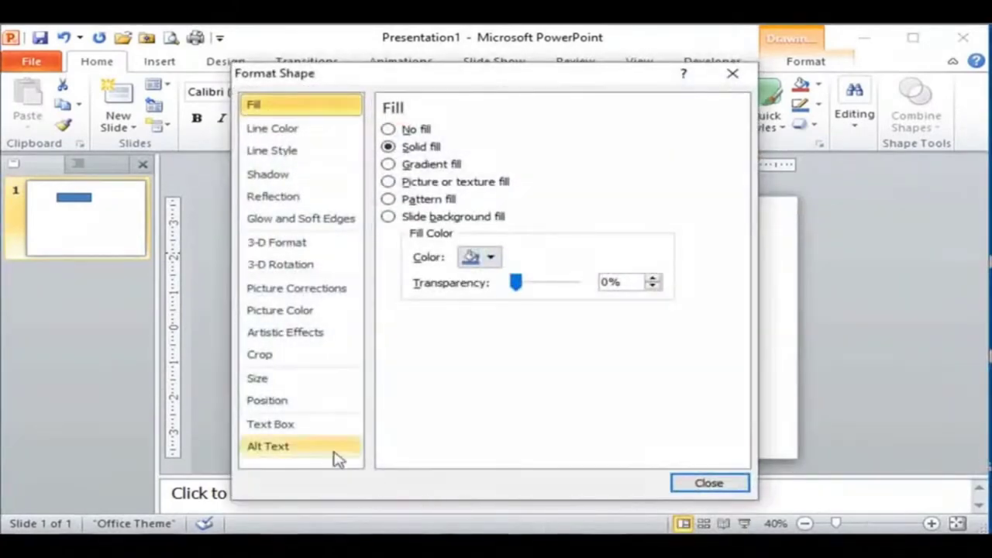
pyautogui.click(256, 380)
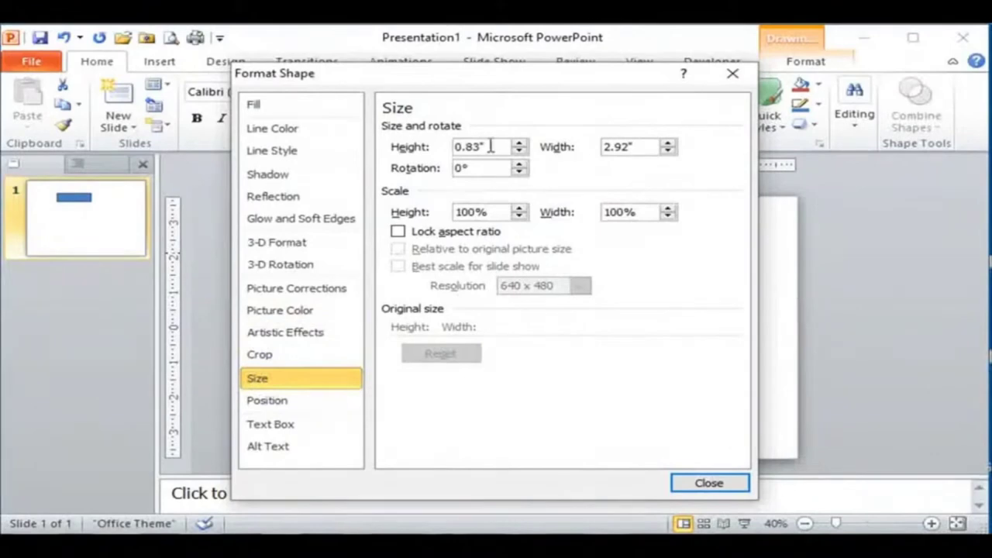
pyautogui.moveTo(487, 147); pyautogui.dragTo(449, 147)
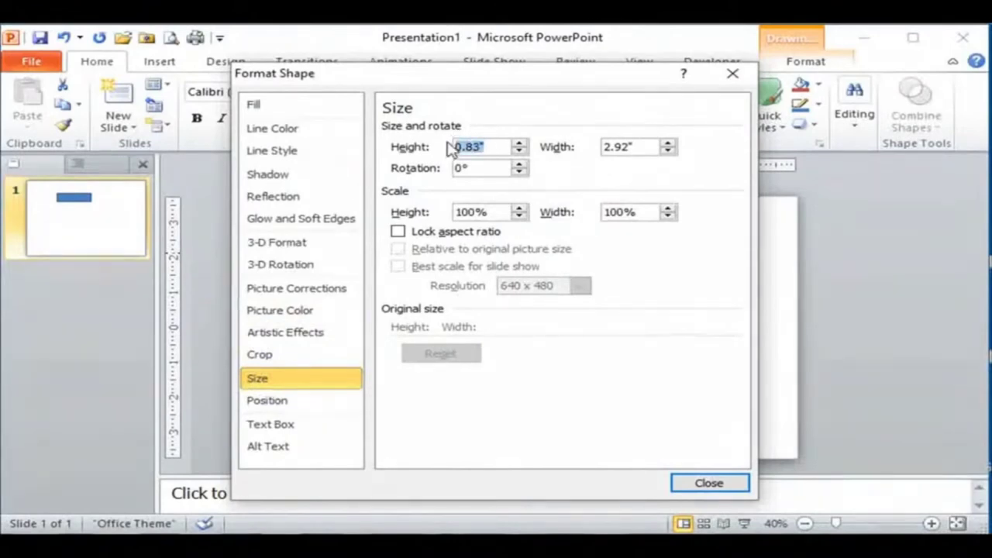
pyautogui.write('1.25')
pyautogui.press('Tab')
pyautogui.write('1.0')
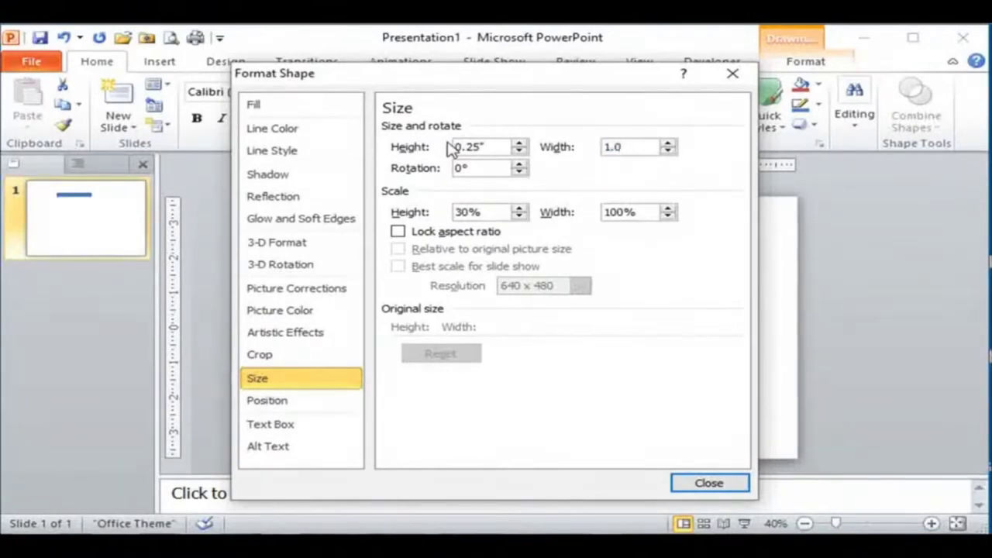
pyautogui.press('Return')
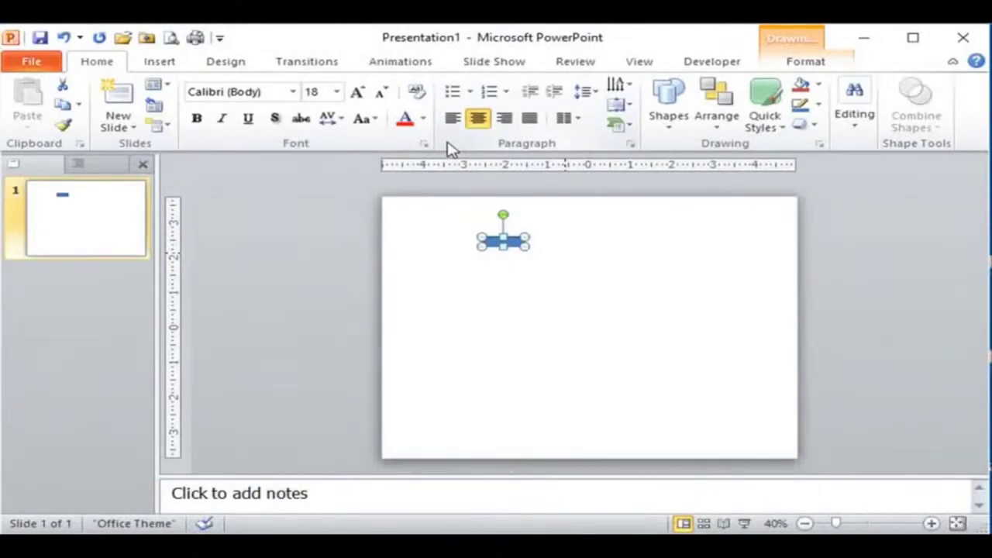
# Step: Draw a tall, thin rectangle beside the horizontal bar
pyautogui.click(153, 68)
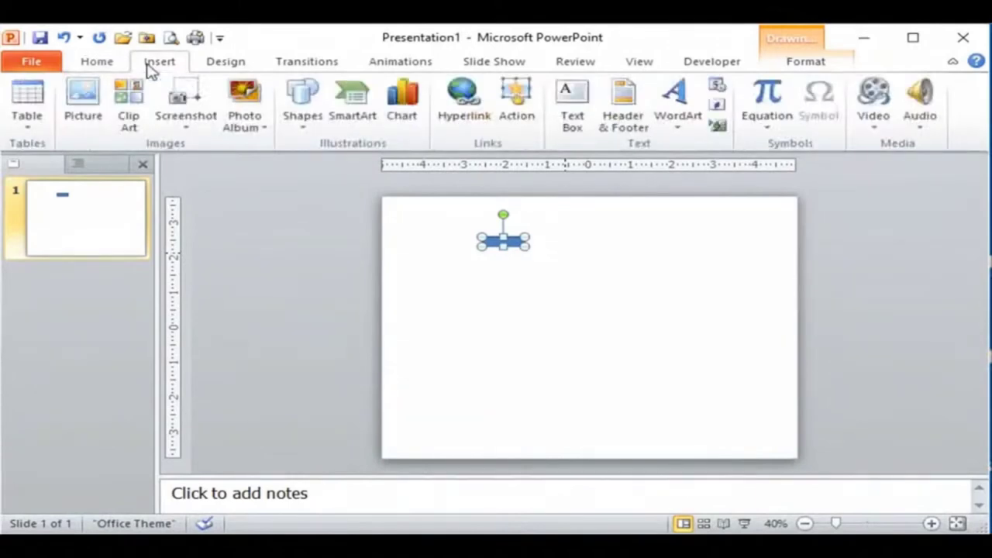
pyautogui.click(301, 101)
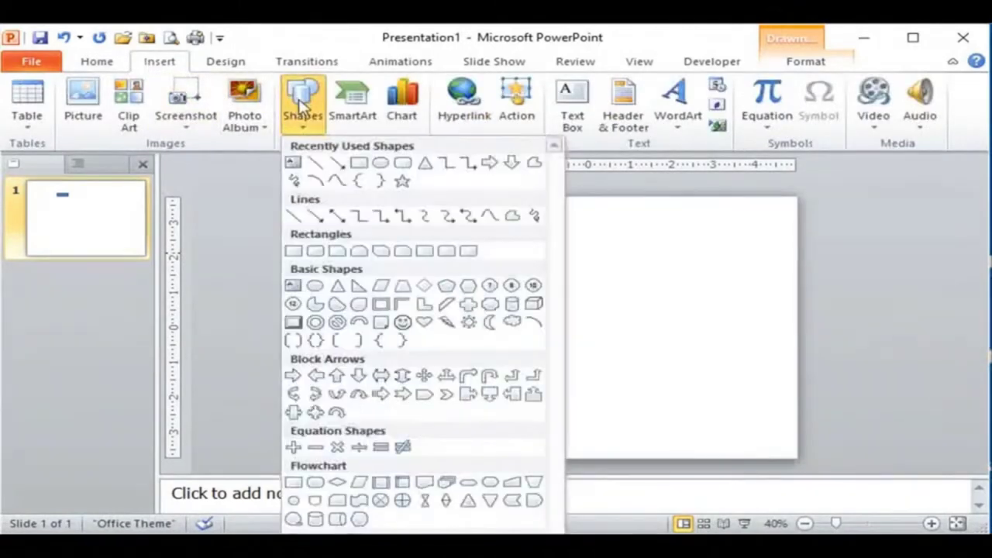
pyautogui.click(361, 168)
pyautogui.moveTo(563, 241); pyautogui.dragTo(565, 354)
# Step: Set the tall rectangle's width to 0.08"
pyautogui.rightClick(566, 332)
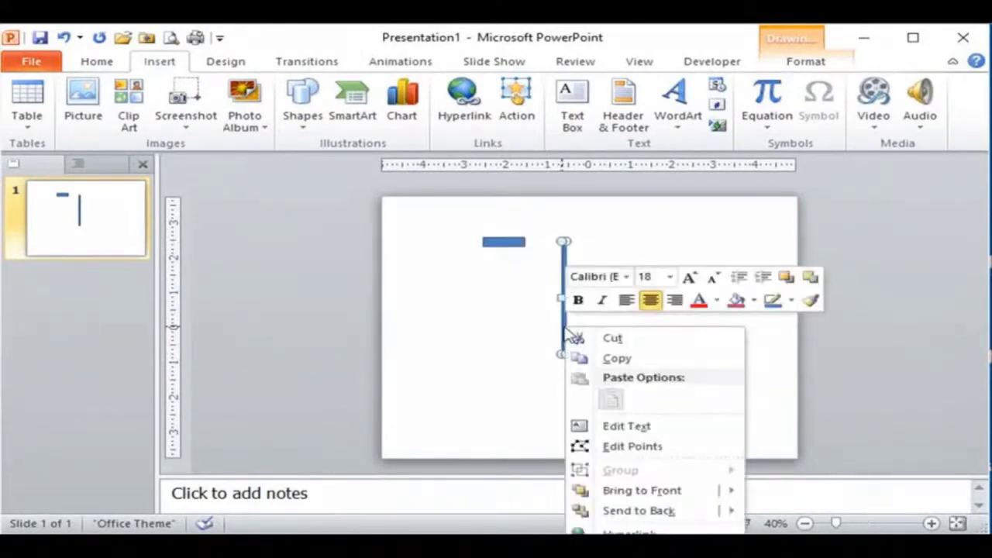
pyautogui.press('Escape')
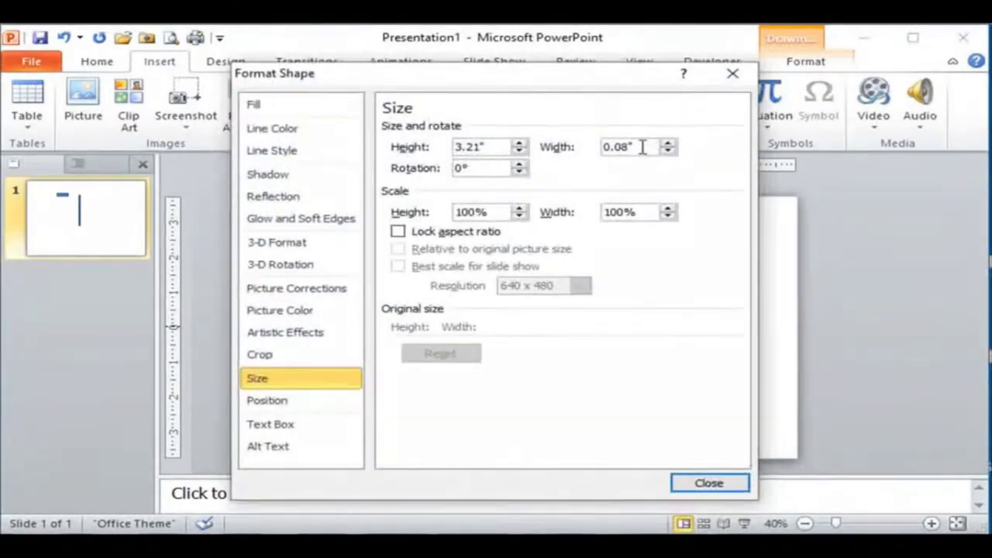
pyautogui.moveTo(642, 147); pyautogui.dragTo(586, 150)
pyautogui.write('.08')
pyautogui.press('Return')
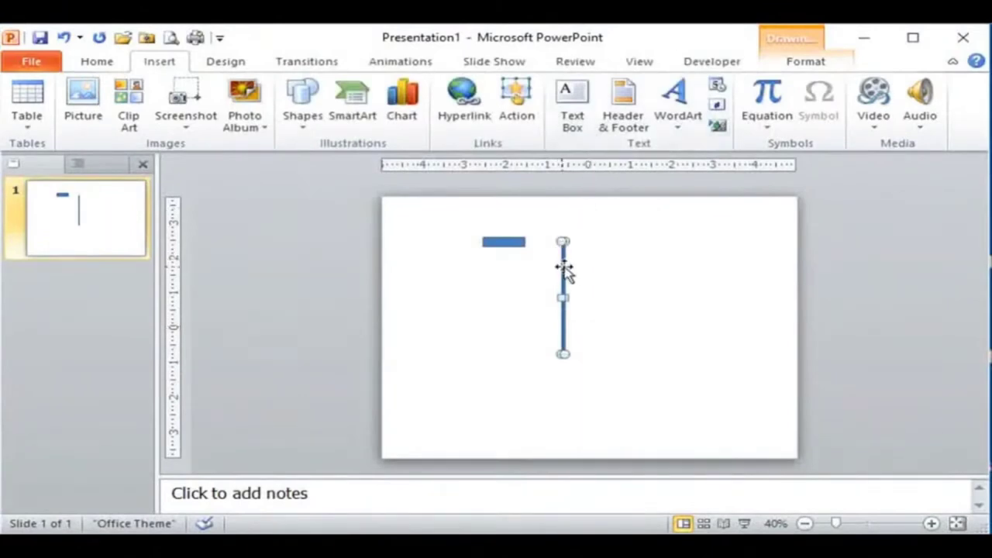
# Step: Position the vertical bar beneath the short bar's centre to form a T, checking the Arrange alignment options
pyautogui.moveTo(562, 271); pyautogui.dragTo(505, 259)
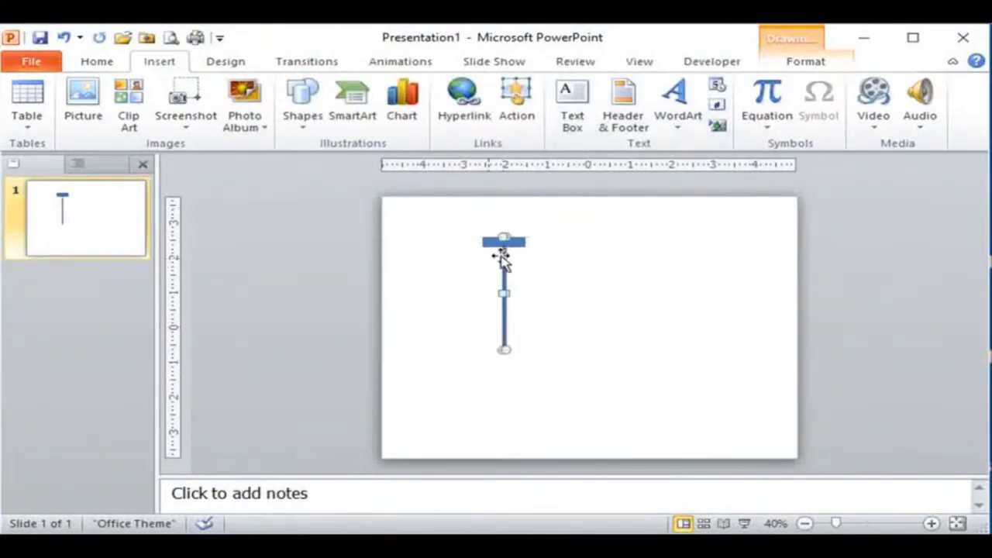
pyautogui.moveTo(453, 211)
pyautogui.mouseDown()
pyautogui.moveTo(528, 273)
pyautogui.moveTo(565, 391)
pyautogui.mouseUp()
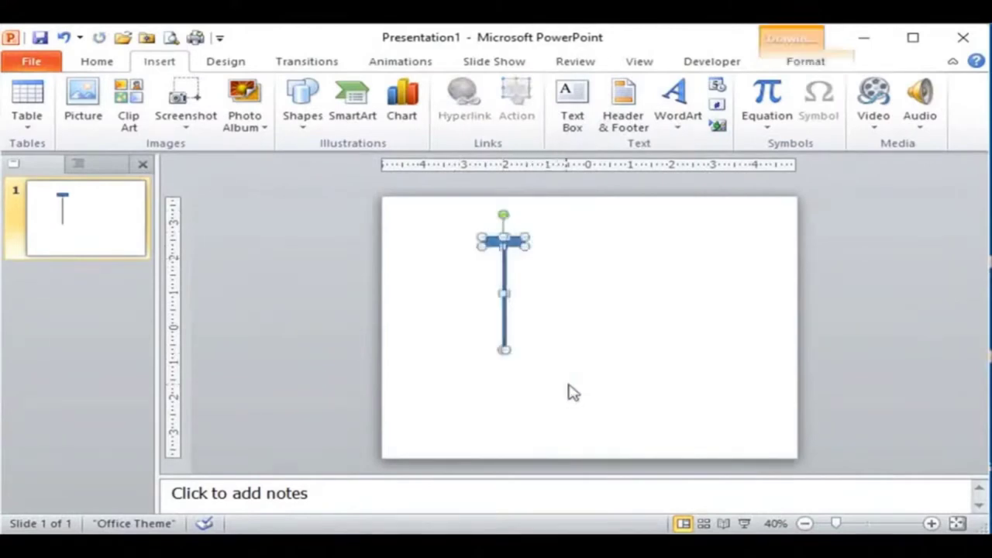
pyautogui.click(97, 62)
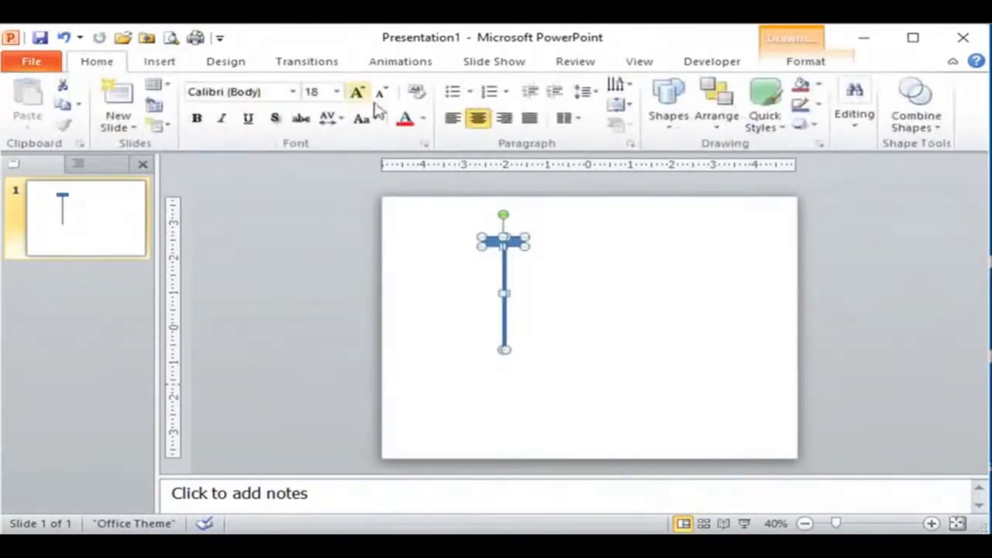
pyautogui.click(713, 103)
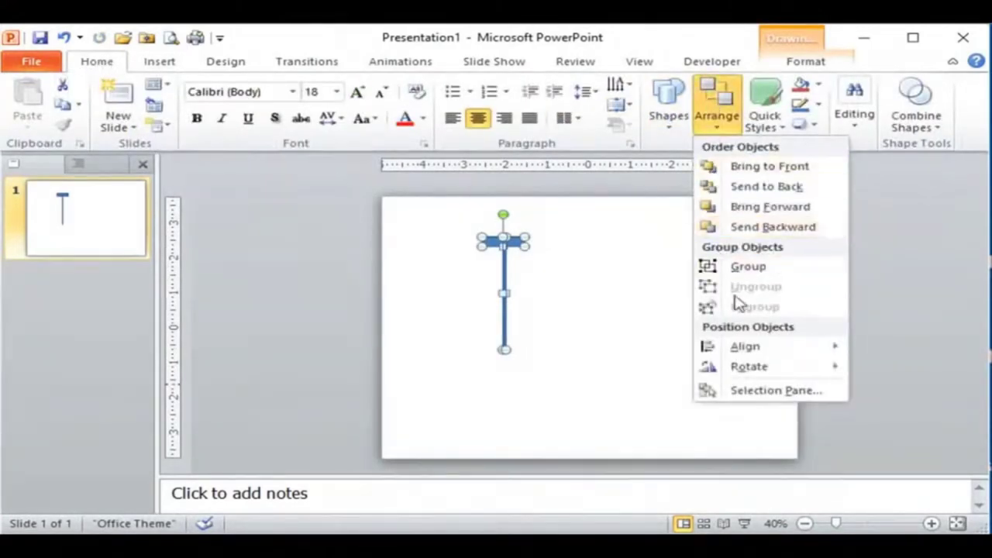
pyautogui.moveTo(746, 349)
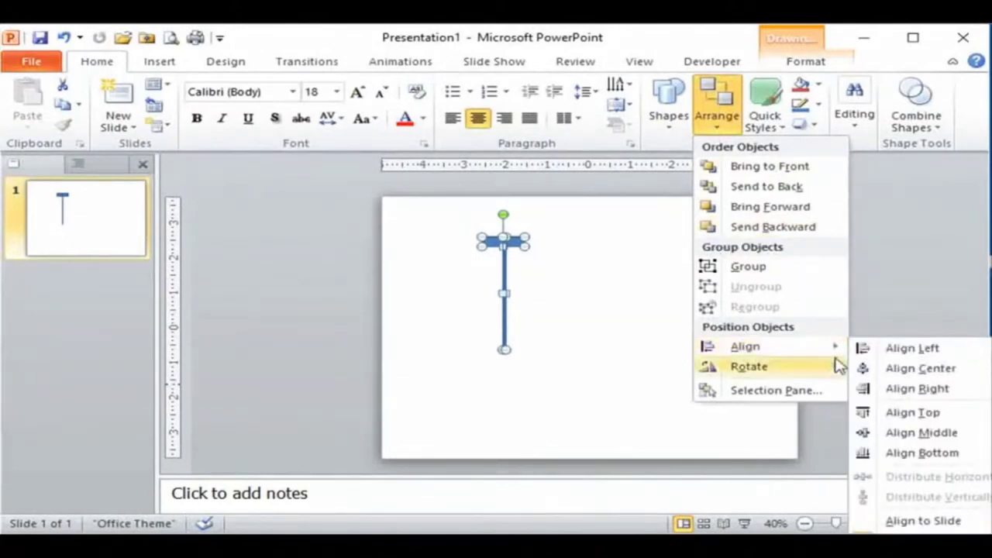
pyautogui.click(914, 369)
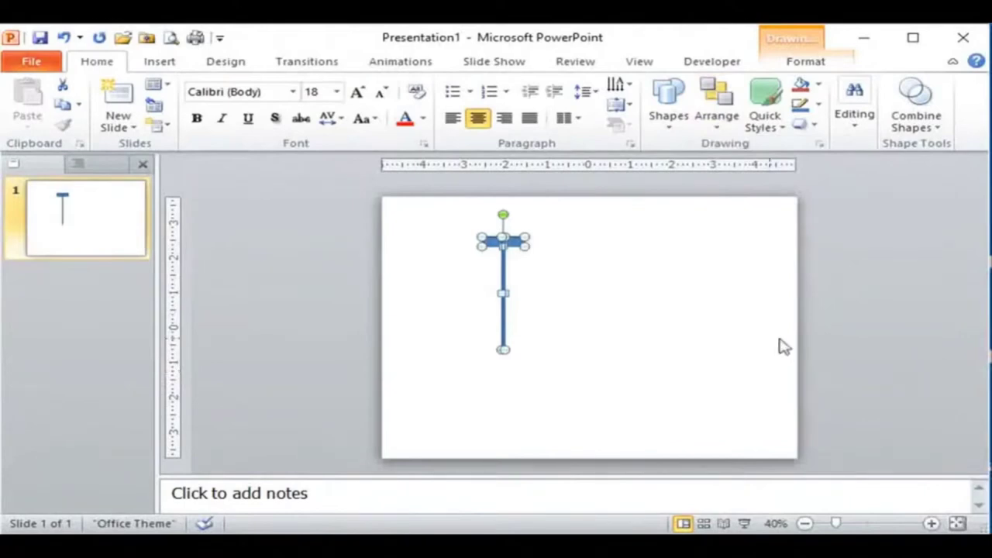
# Step: Set the line colour of both bars to No line
pyautogui.rightClick(497, 248)
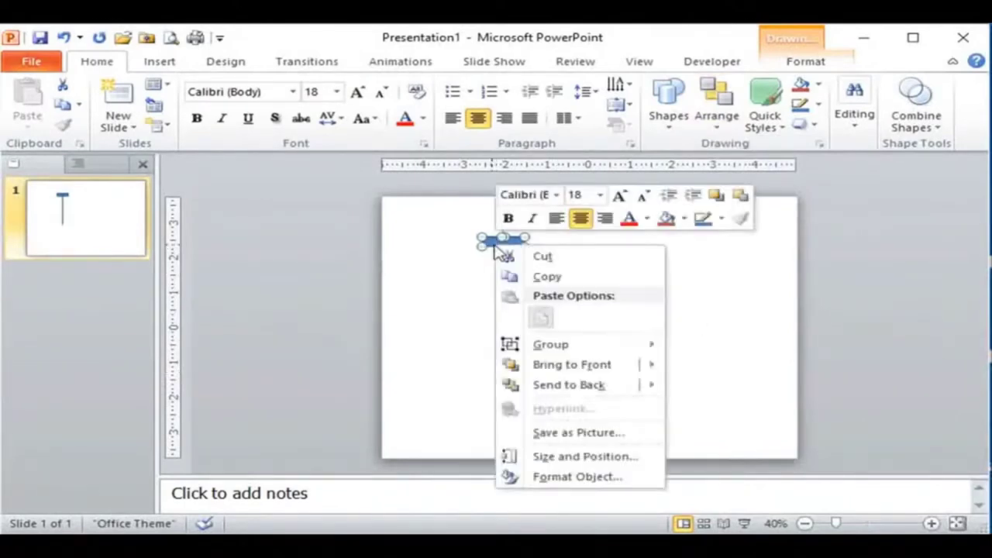
pyautogui.click(578, 477)
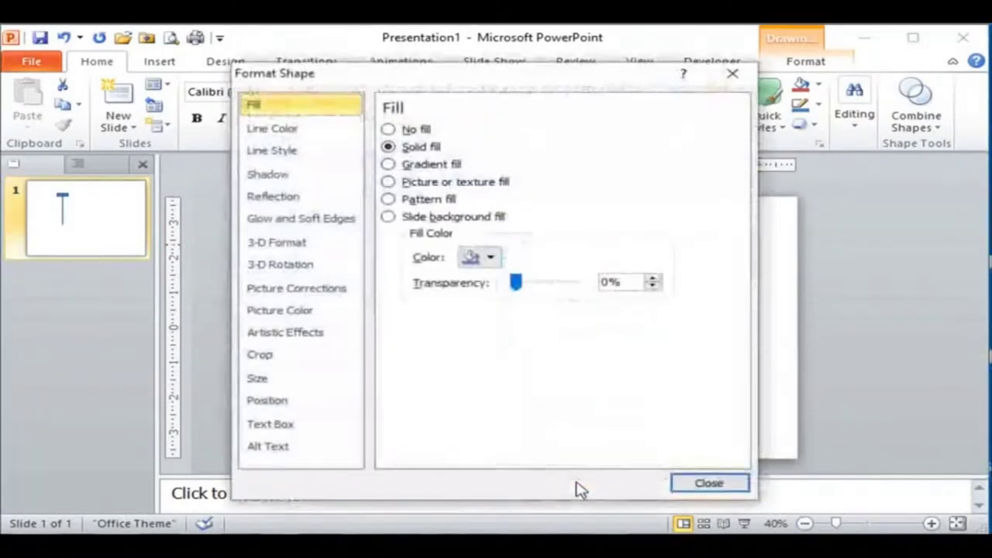
pyautogui.click(262, 132)
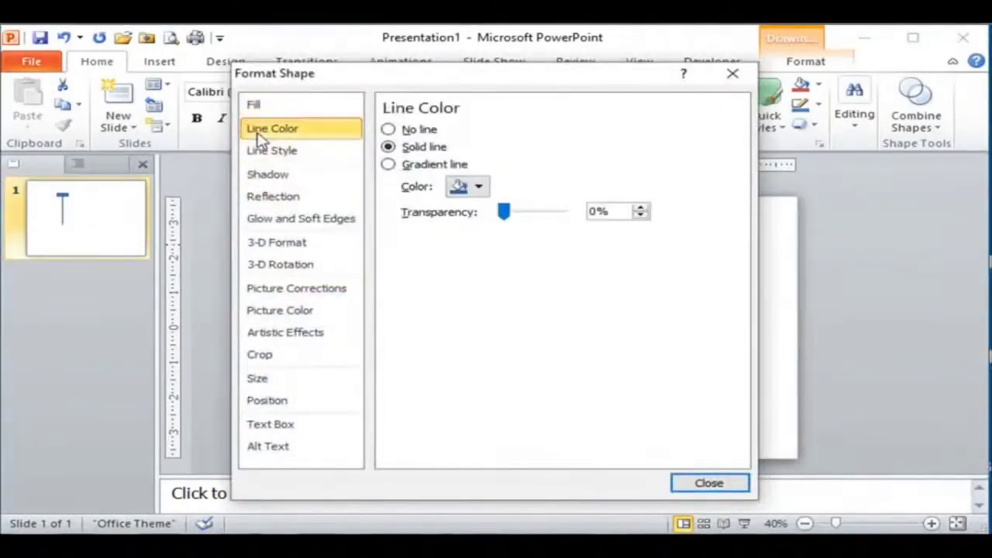
pyautogui.click(388, 130)
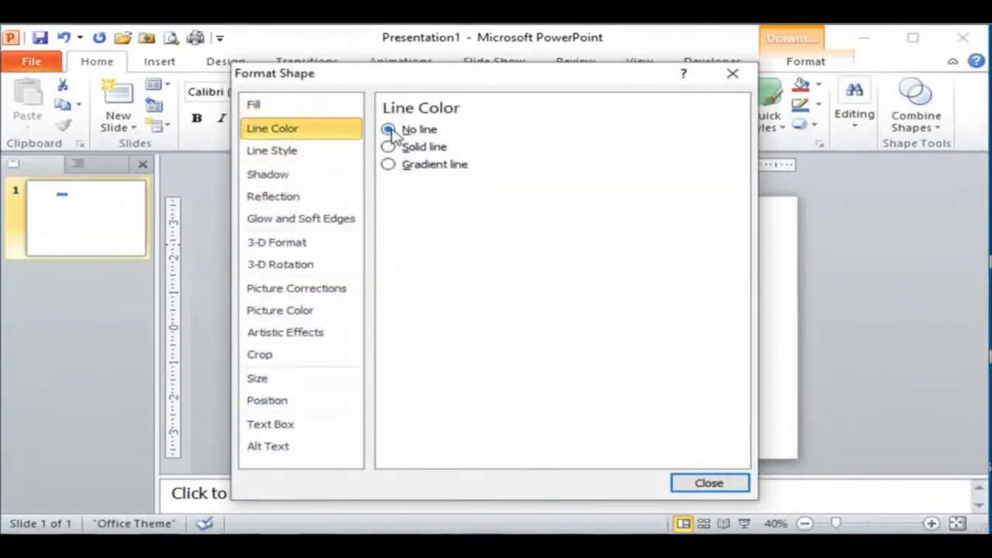
pyautogui.click(700, 483)
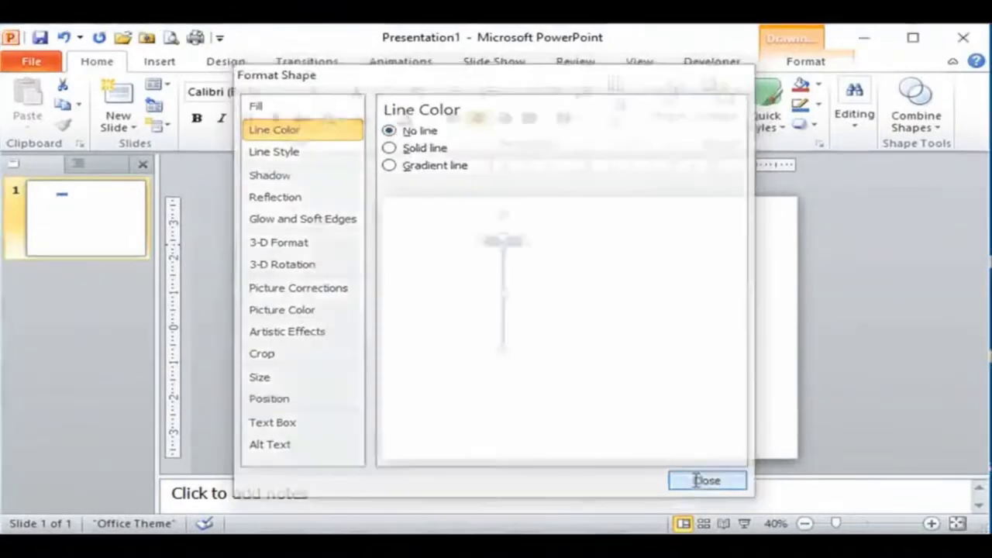
# Step: Group the two bars into one T-shaped object, 3.21" high by 1" wide
pyautogui.hotkey('ctrl', 'g')
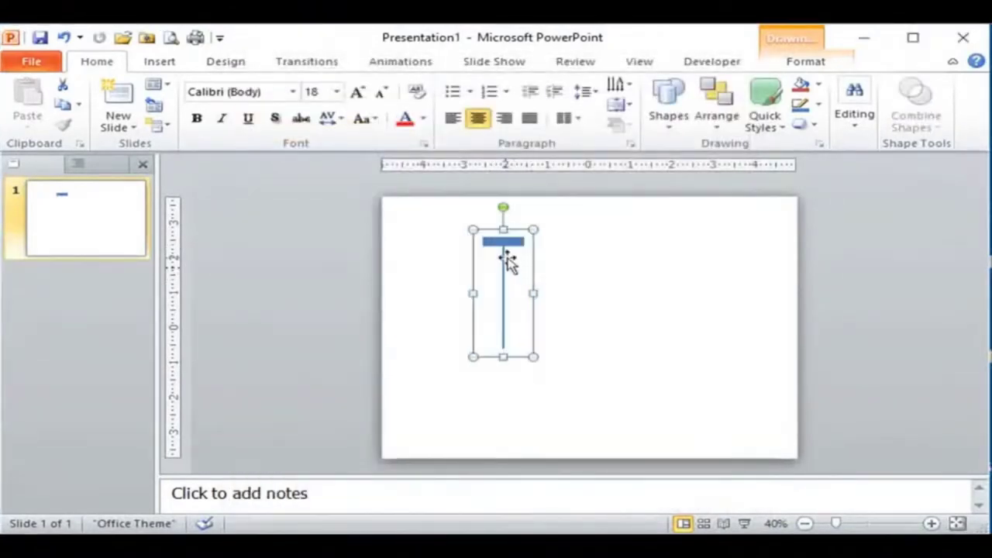
pyautogui.rightClick(491, 246)
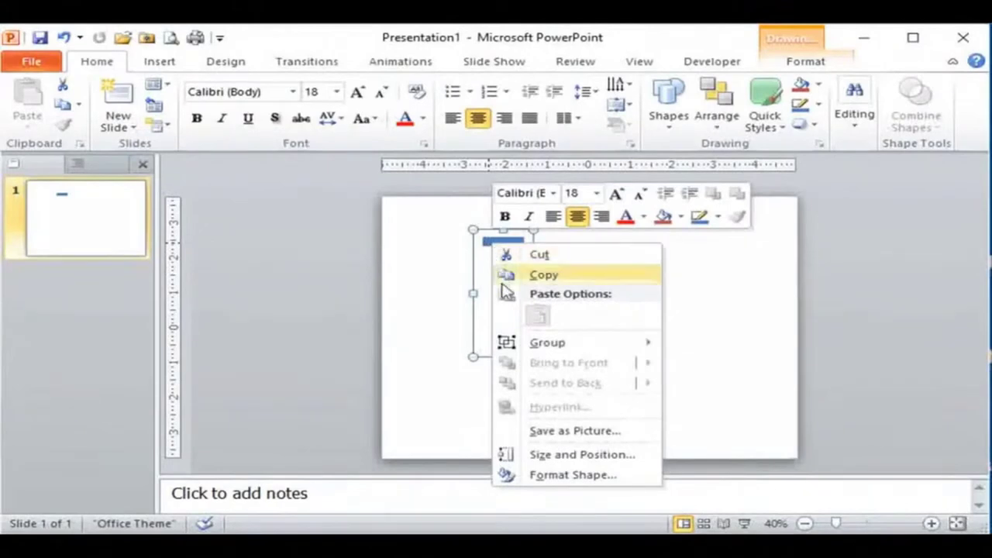
pyautogui.click(540, 456)
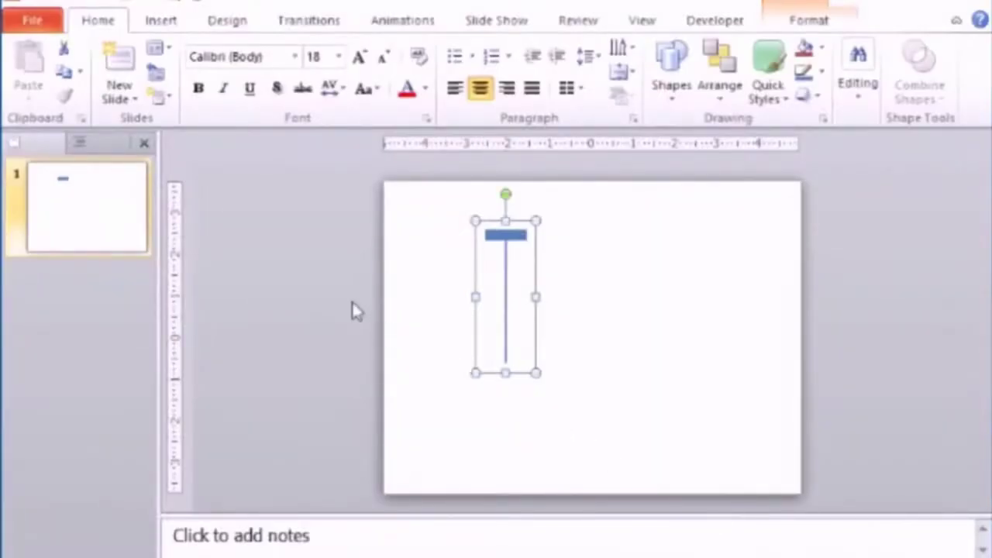
# Step: Save the presentation as 'City Limits' in the 2 and a Half D Printing Projects folder
pyautogui.click(35, 23)
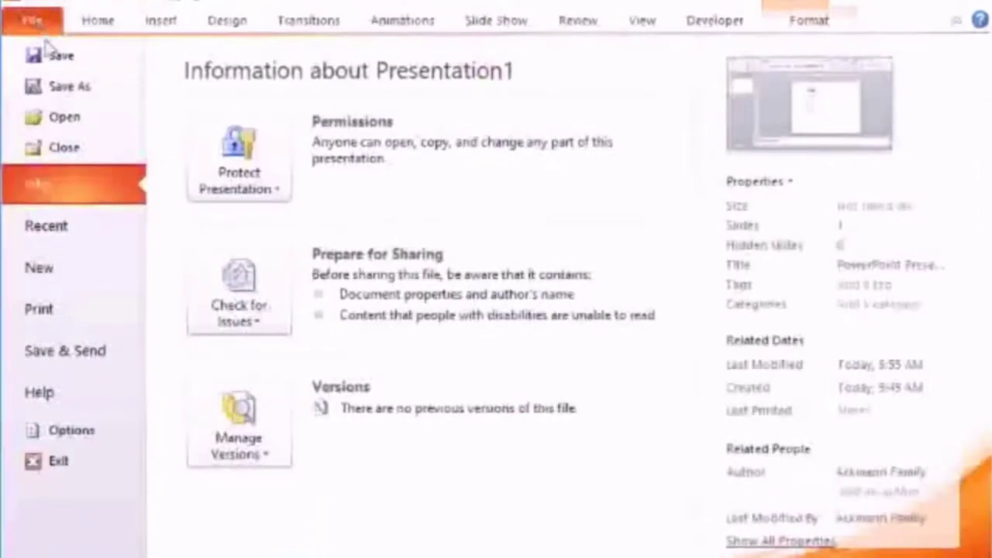
pyautogui.press('Escape')
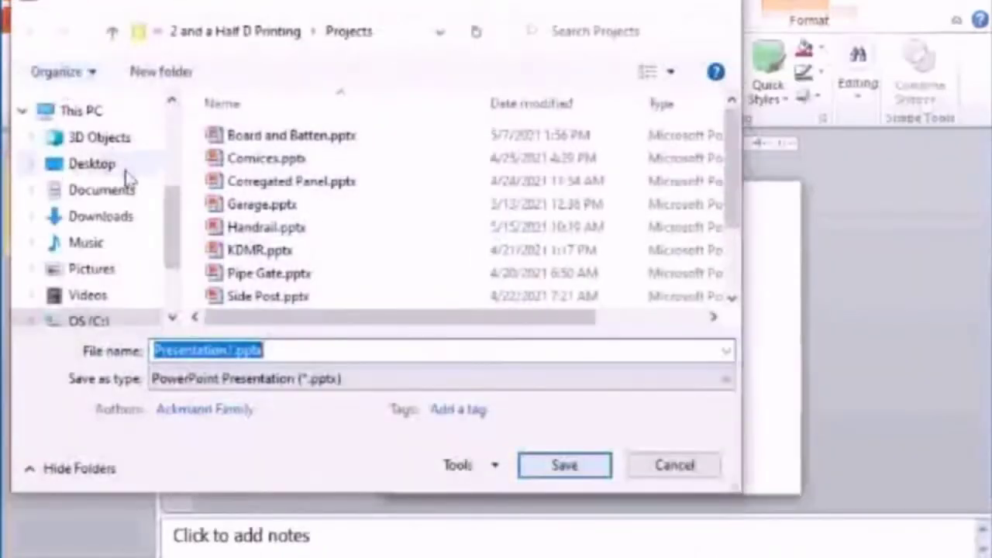
pyautogui.write('City')
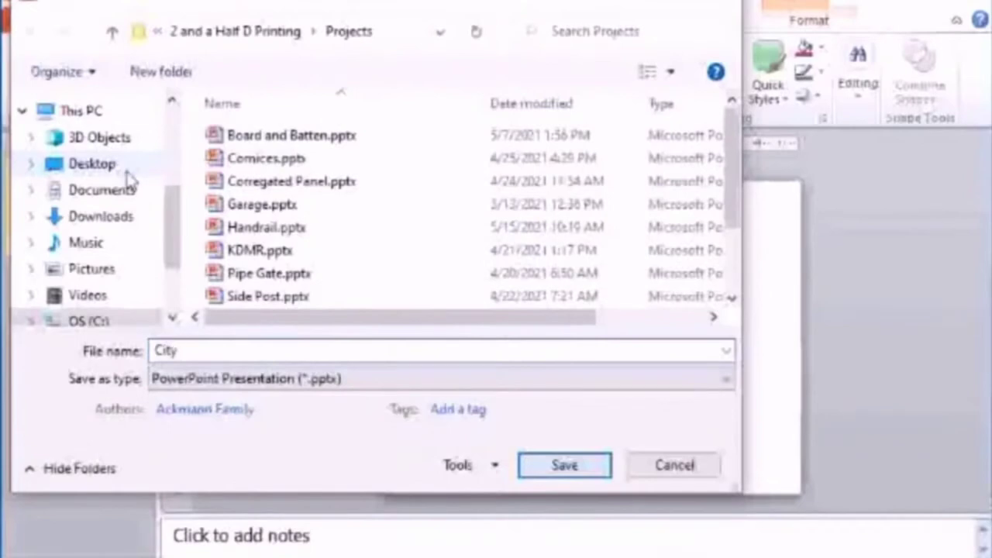
pyautogui.write(' Limits')
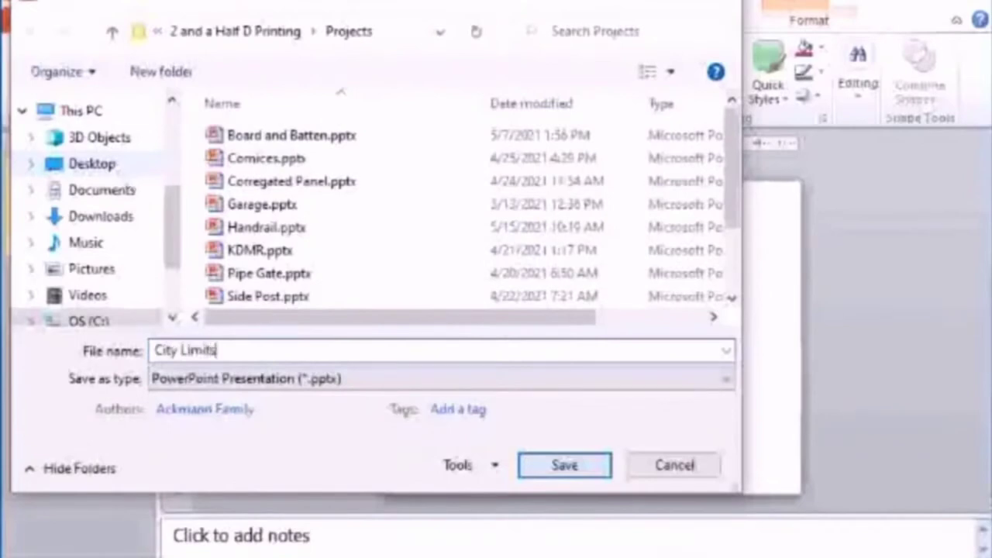
pyautogui.press('Return')
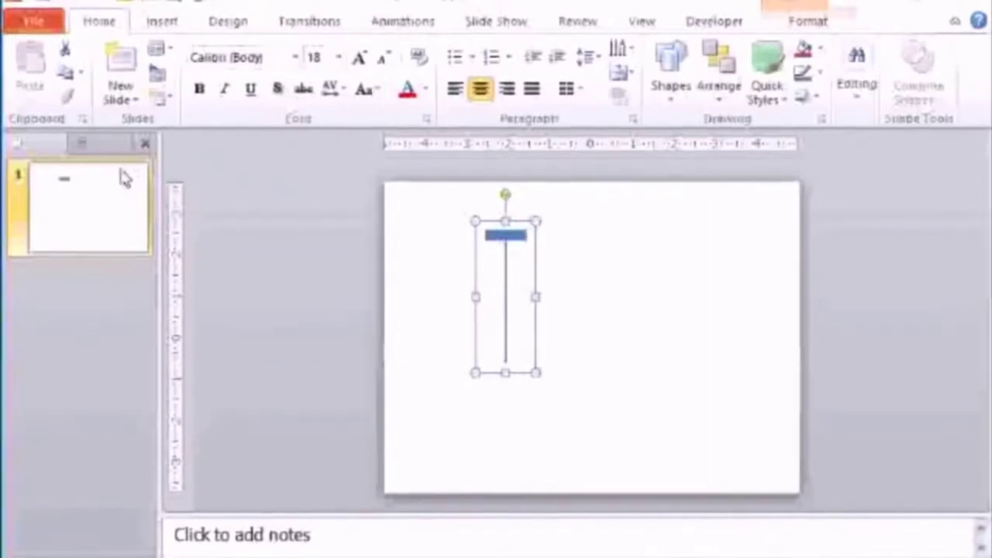
# Step: Save a copy as PDF (*.pdf) named City Limits.pdf in the Projects folder
pyautogui.click(43, 26)
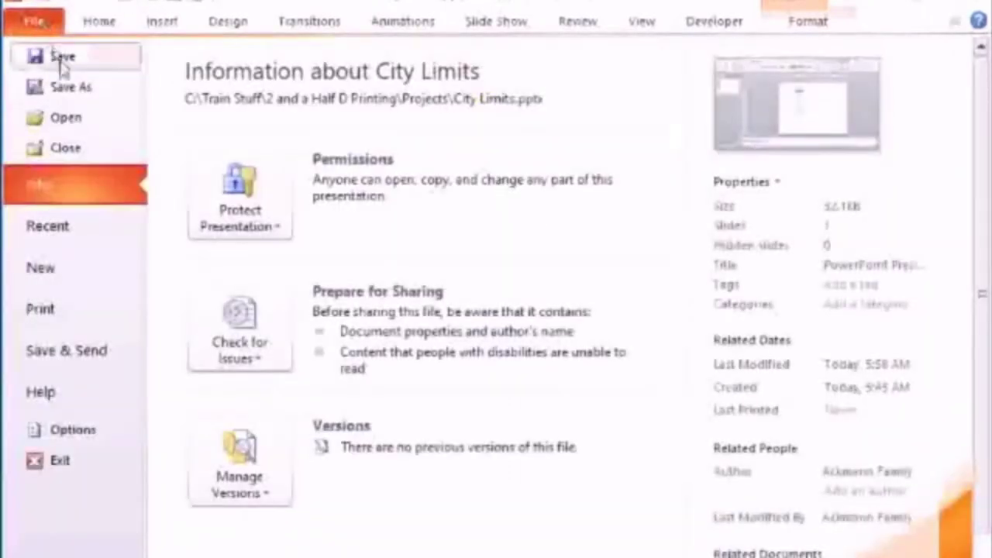
pyautogui.click(71, 95)
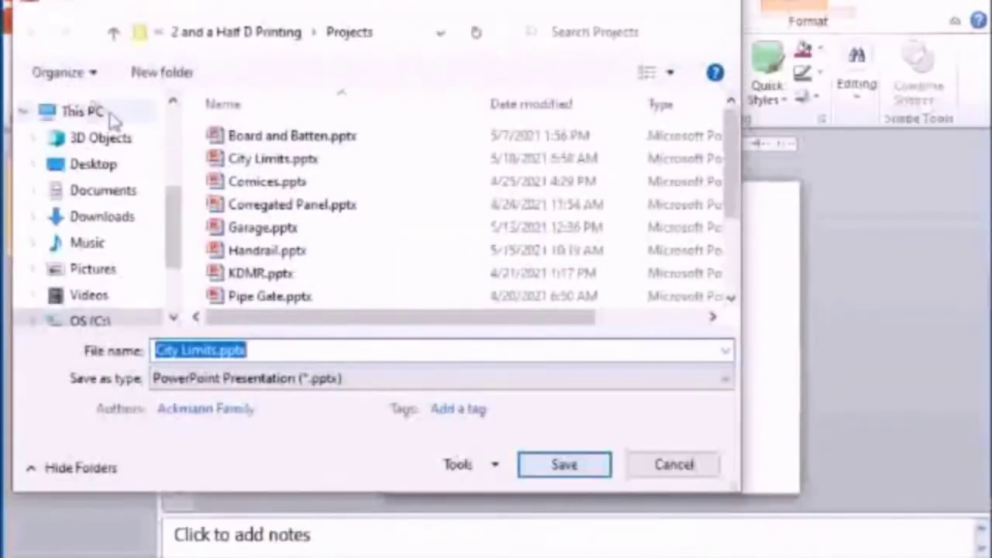
pyautogui.click(724, 378)
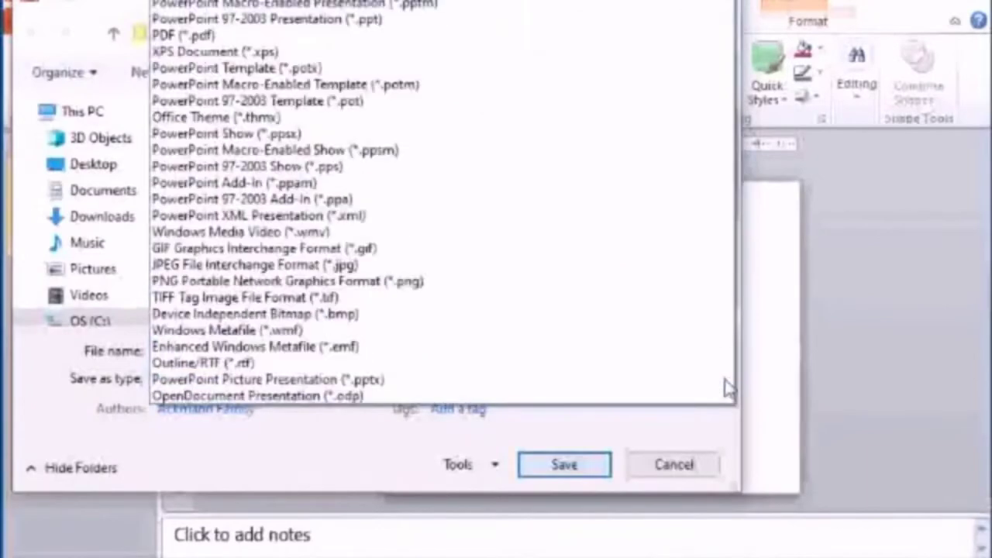
pyautogui.click(203, 35)
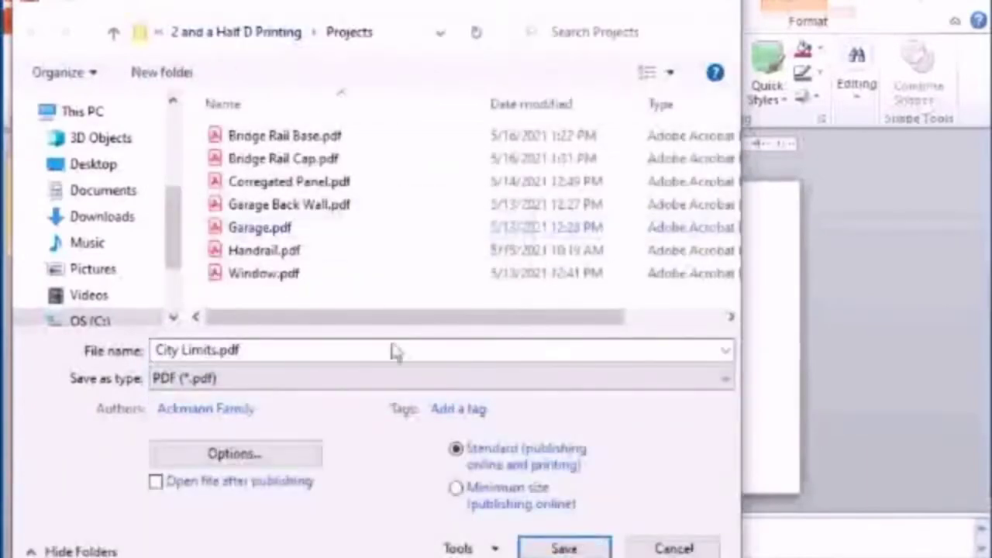
pyautogui.click(566, 548)
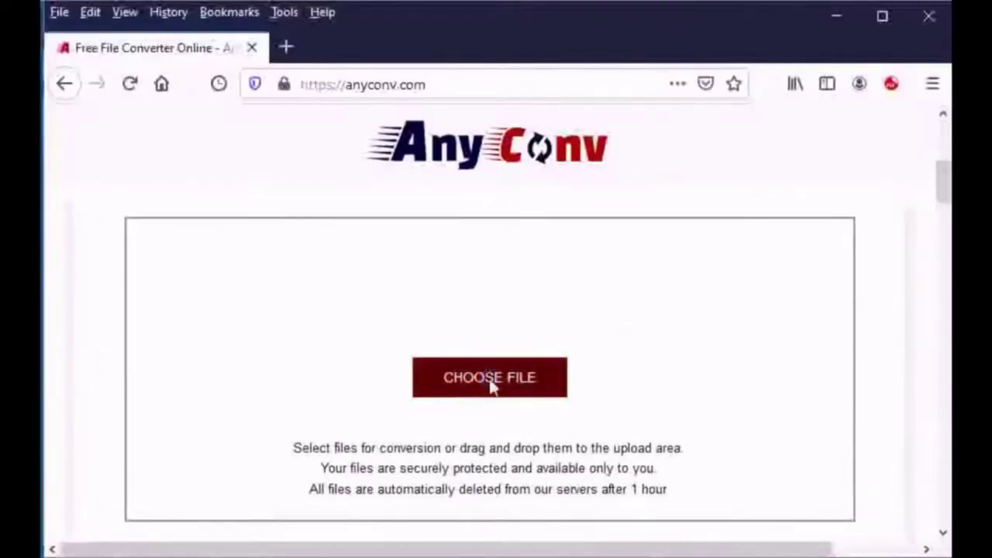
# Step: Upload City Limits.pdf to AnyConv and choose STL as the output format
pyautogui.click(490, 384)
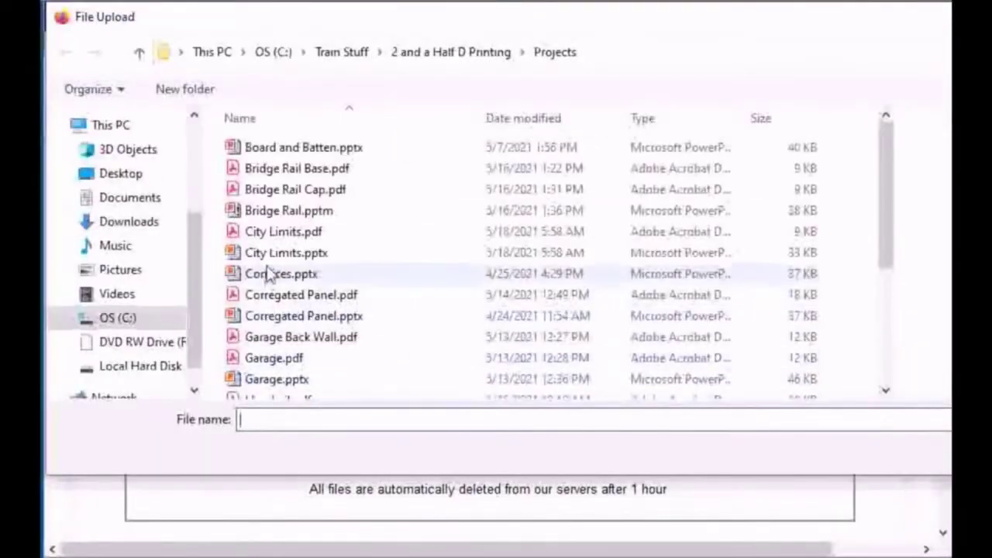
pyautogui.click(291, 237)
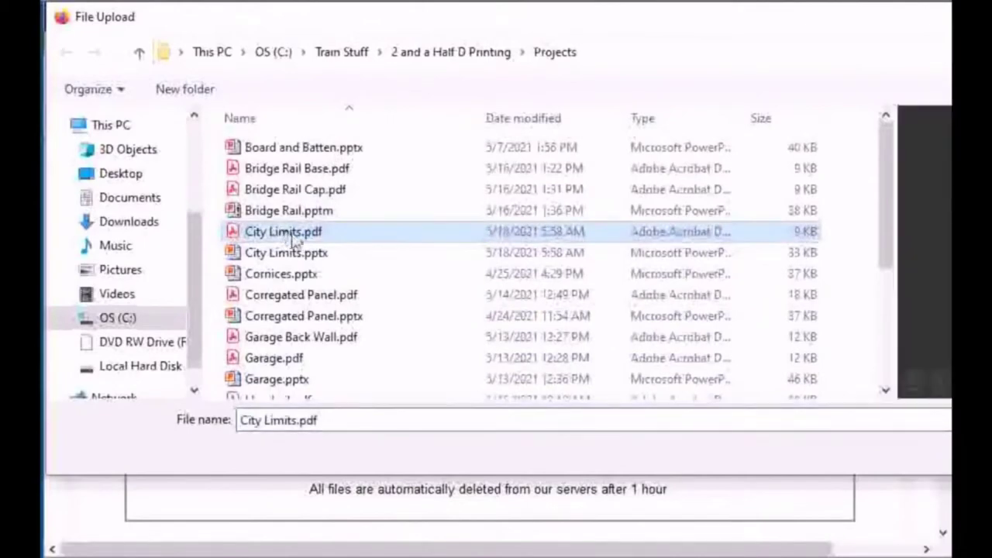
pyautogui.doubleClick(291, 238)
pyautogui.click(657, 269)
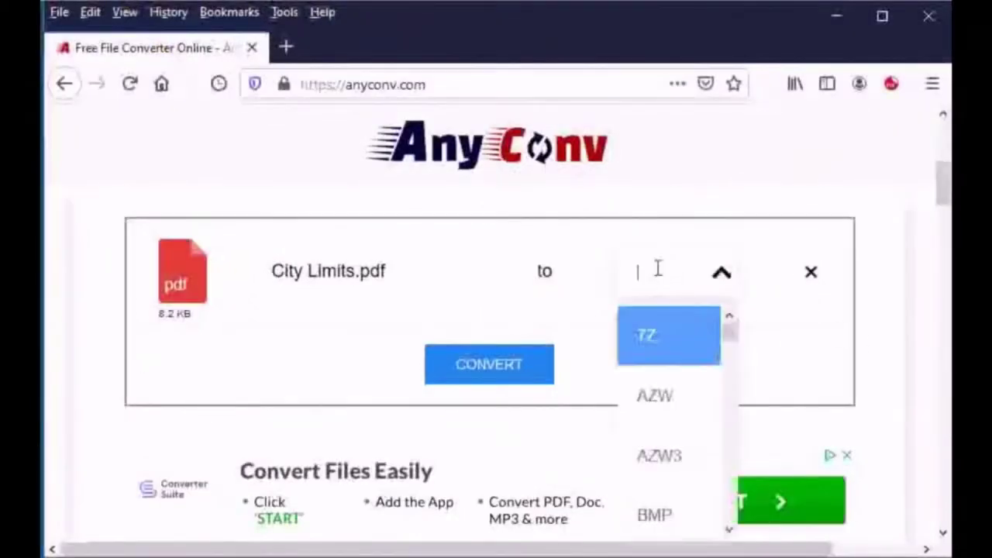
pyautogui.write('stl')
pyautogui.press('Return')
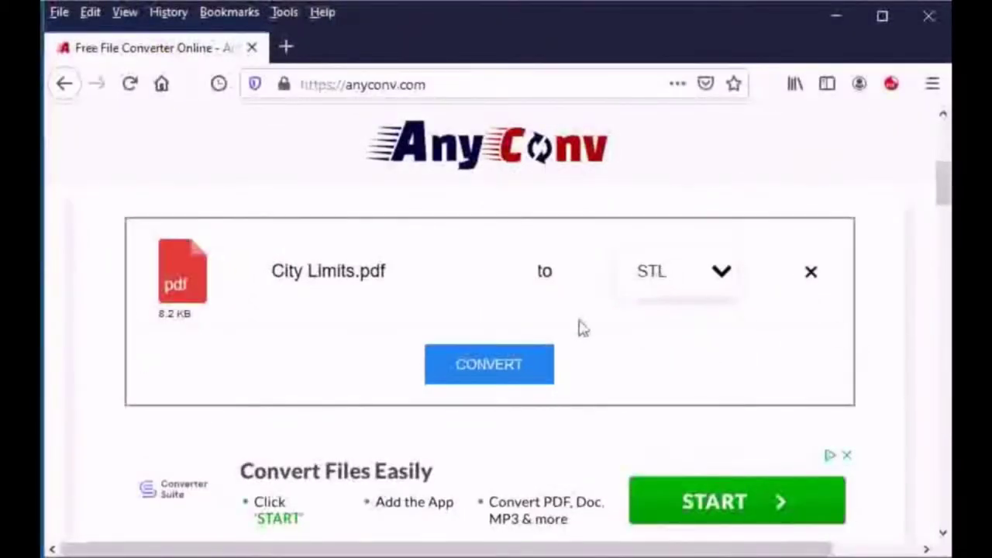
# Step: Convert the PDF and download the resulting STL file
pyautogui.click(498, 361)
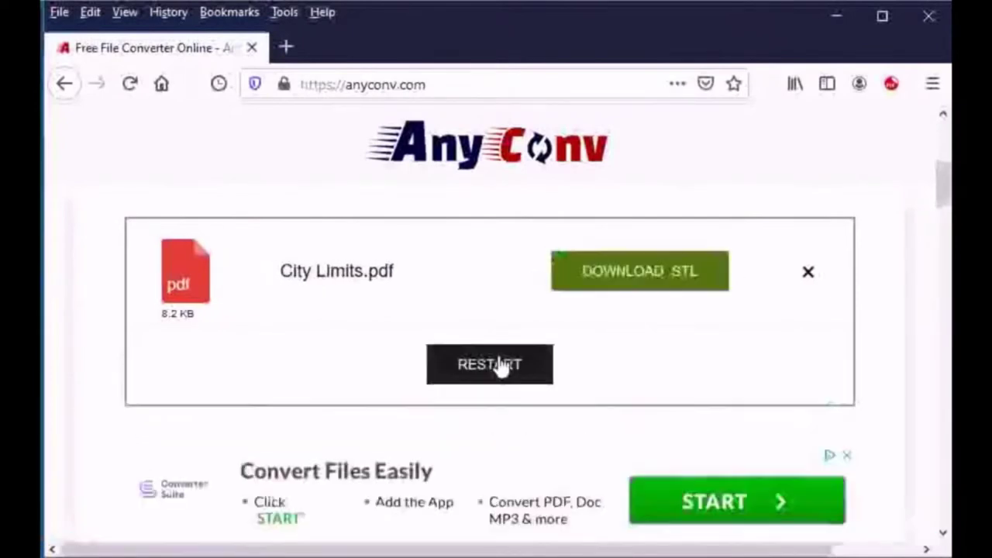
pyautogui.click(633, 283)
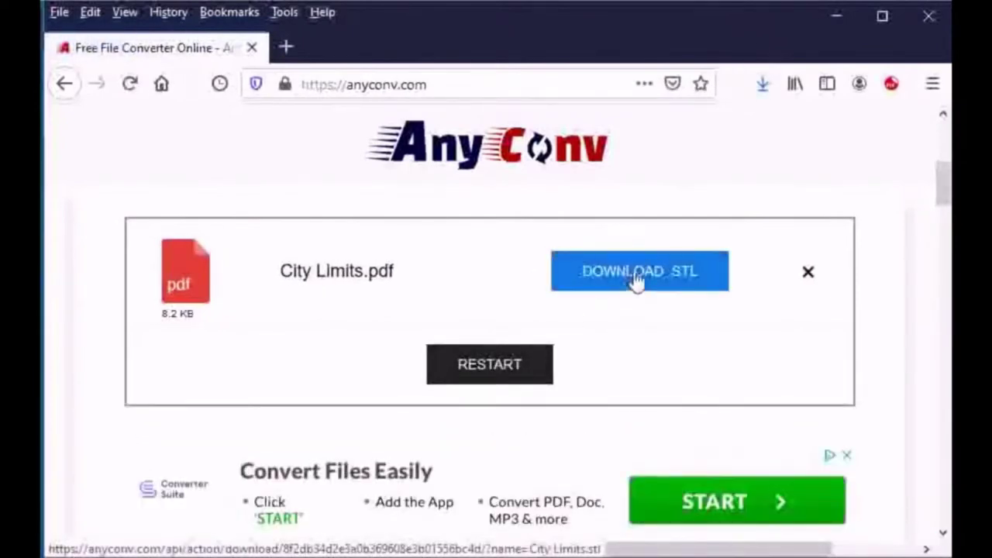
pyautogui.click(763, 86)
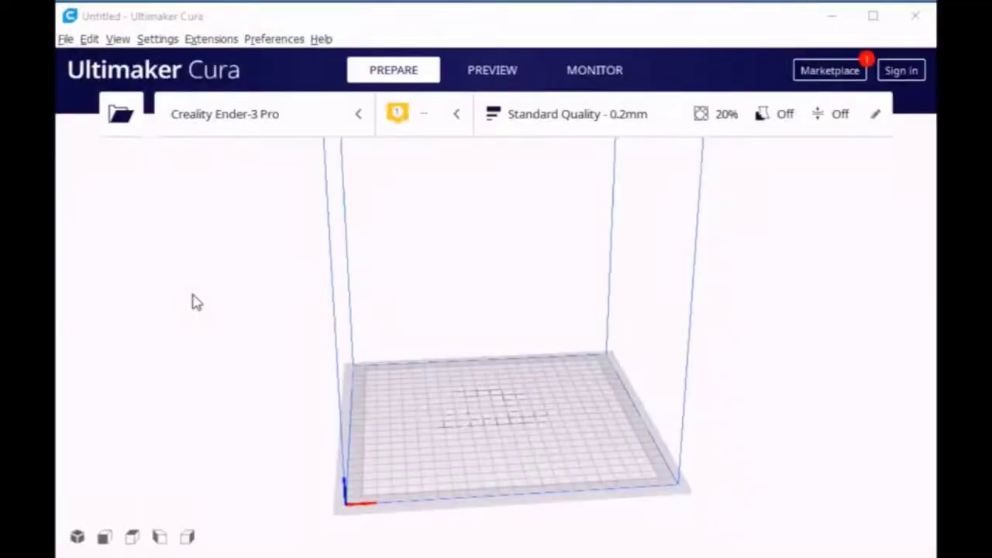
# Step: Load AnyConv.com__City Limits(2).stl into Cura, select the model and choose the Scale tool
pyautogui.click(65, 38)
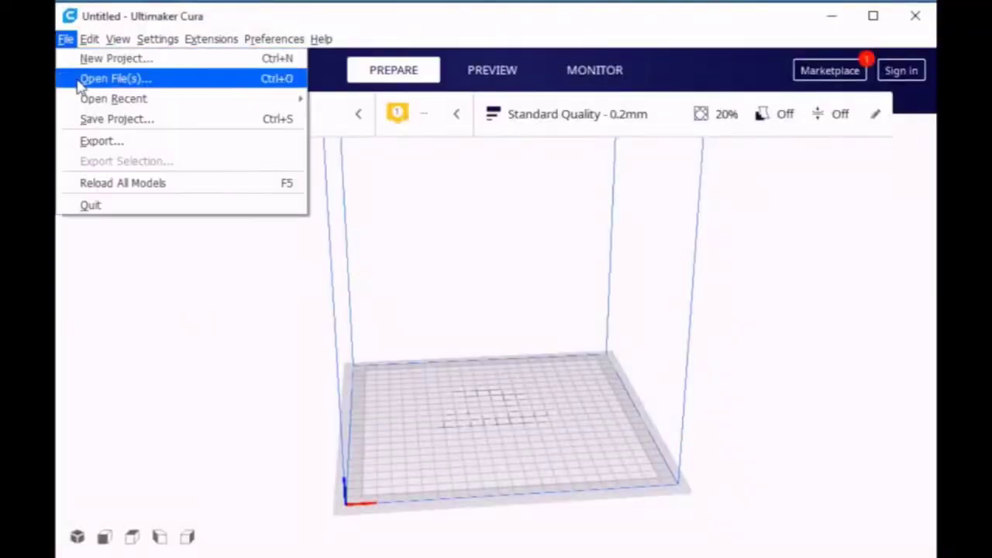
pyautogui.click(80, 83)
pyautogui.click(290, 190)
pyautogui.click(704, 442)
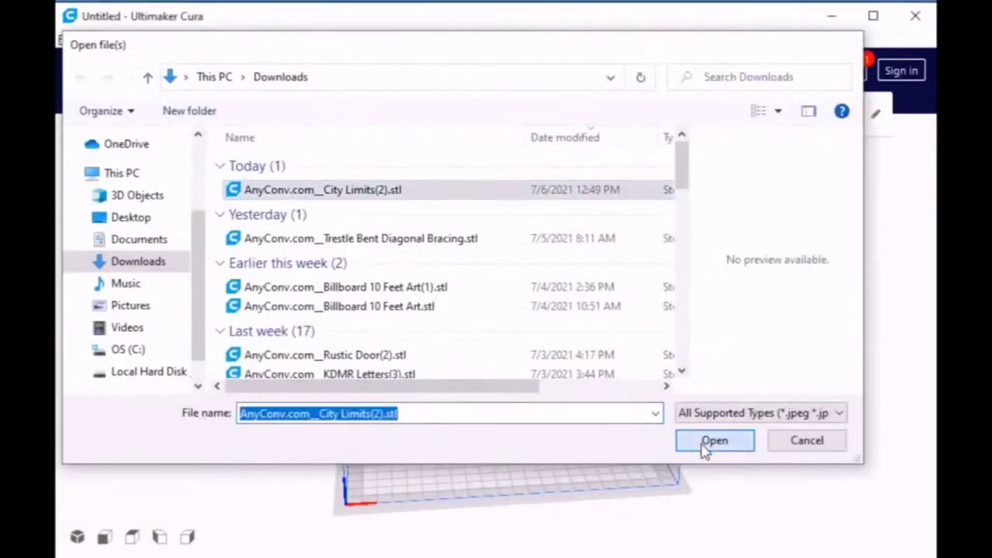
pyautogui.click(496, 404)
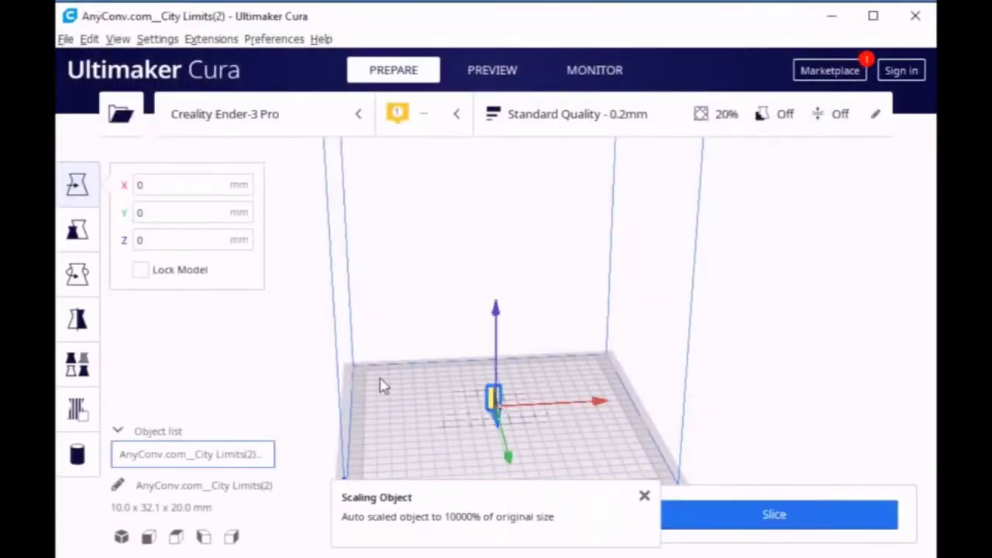
pyautogui.click(77, 233)
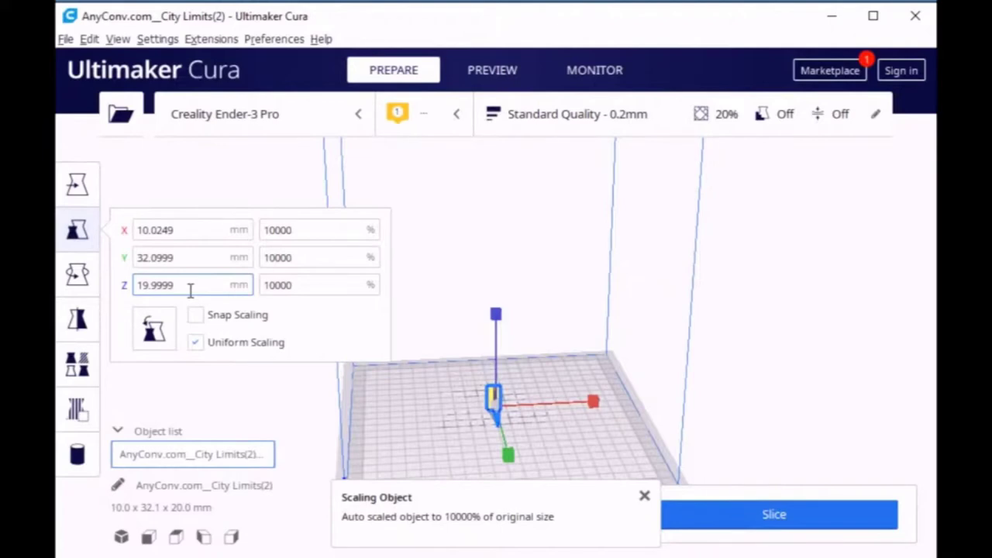
# Step: Set the model's X size to 25.4 mm with uniform scaling, giving about 25.4 × 81.3 × 50.7 mm
pyautogui.click(177, 231)
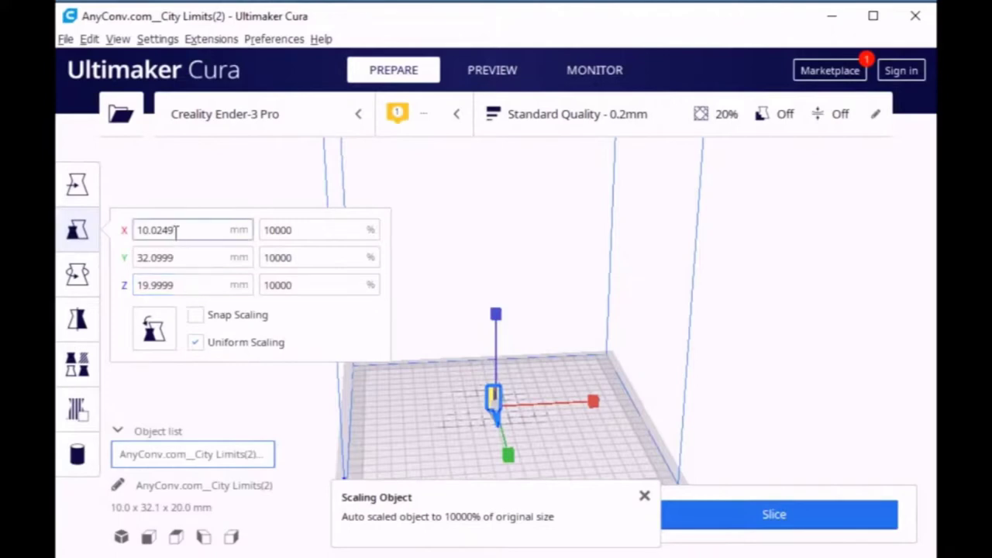
pyautogui.moveTo(177, 230); pyautogui.dragTo(138, 237)
pyautogui.press('BackSpace')
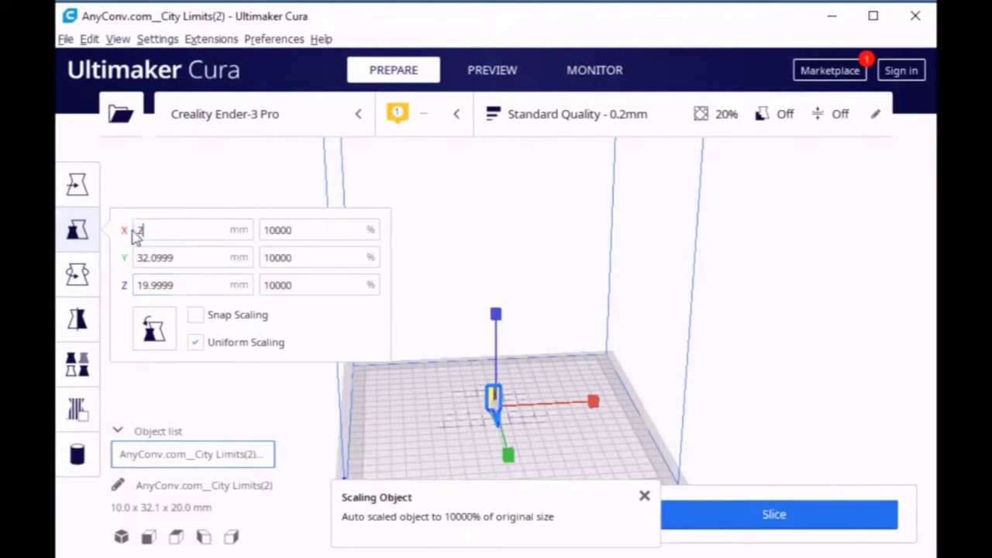
pyautogui.write('25.4')
pyautogui.press('Return')
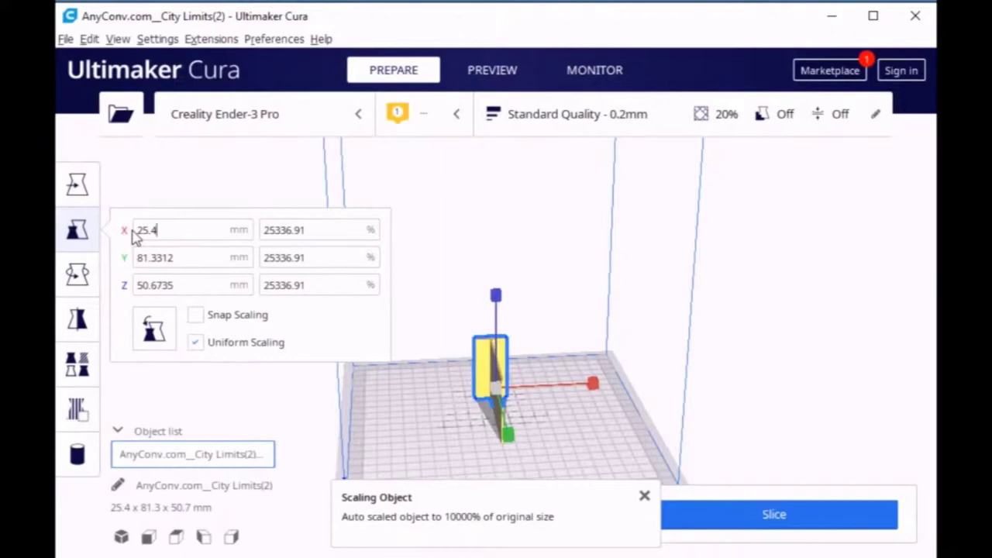
pyautogui.click(163, 230)
# Step: Turn off uniform scaling and set the Z height to 2 mm (25.4 × 81.3 × 2.0 mm)
pyautogui.click(196, 344)
pyautogui.click(179, 284)
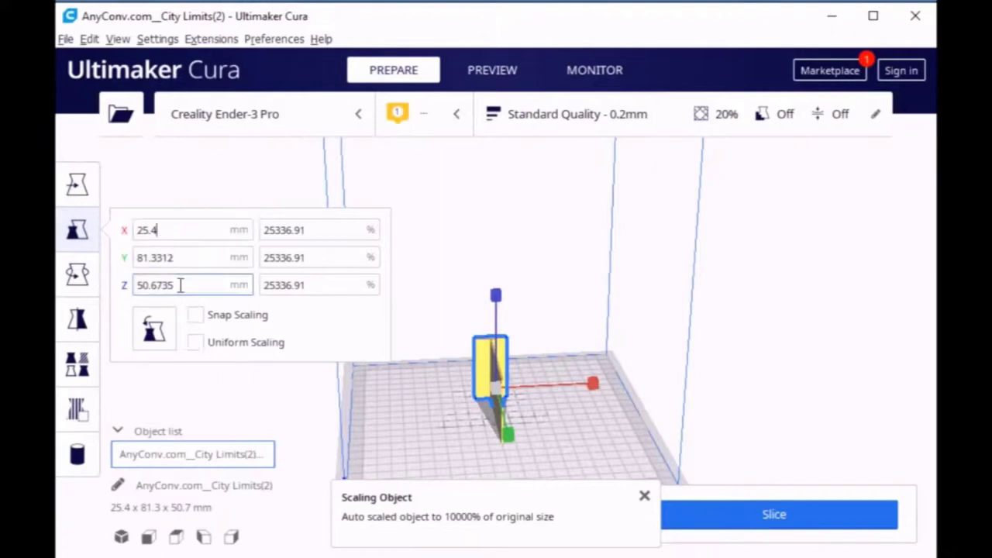
pyautogui.moveTo(180, 284); pyautogui.dragTo(138, 284)
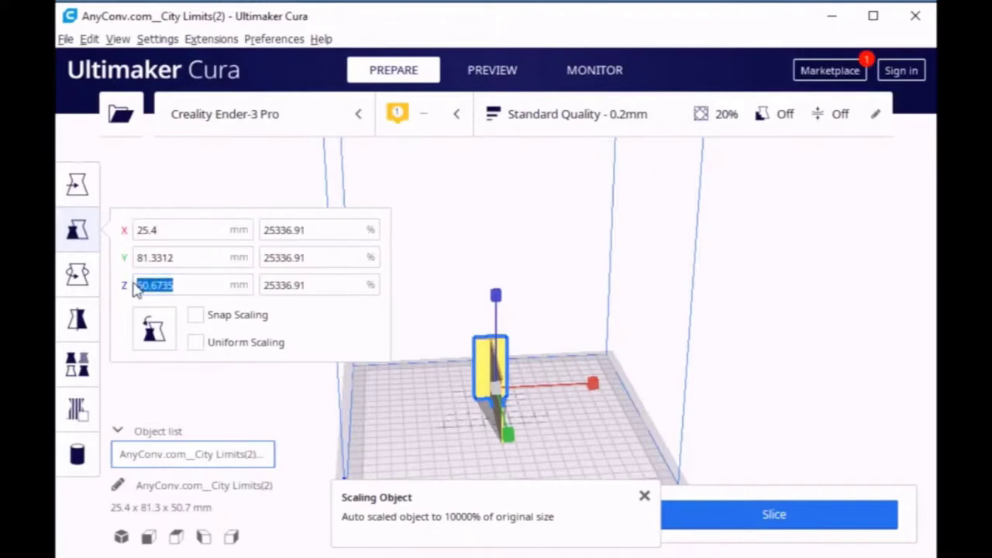
pyautogui.write('2')
pyautogui.press('Return')
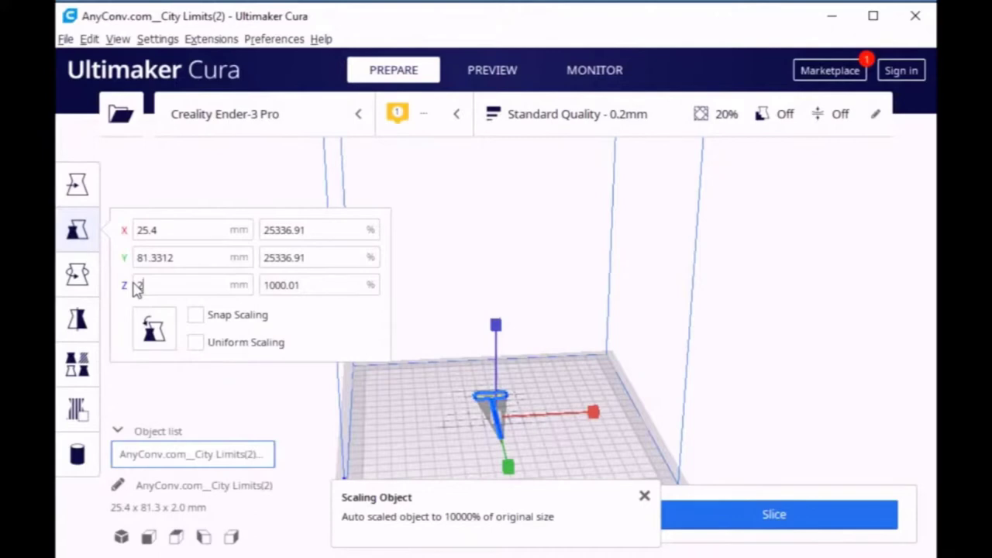
pyautogui.write('2')
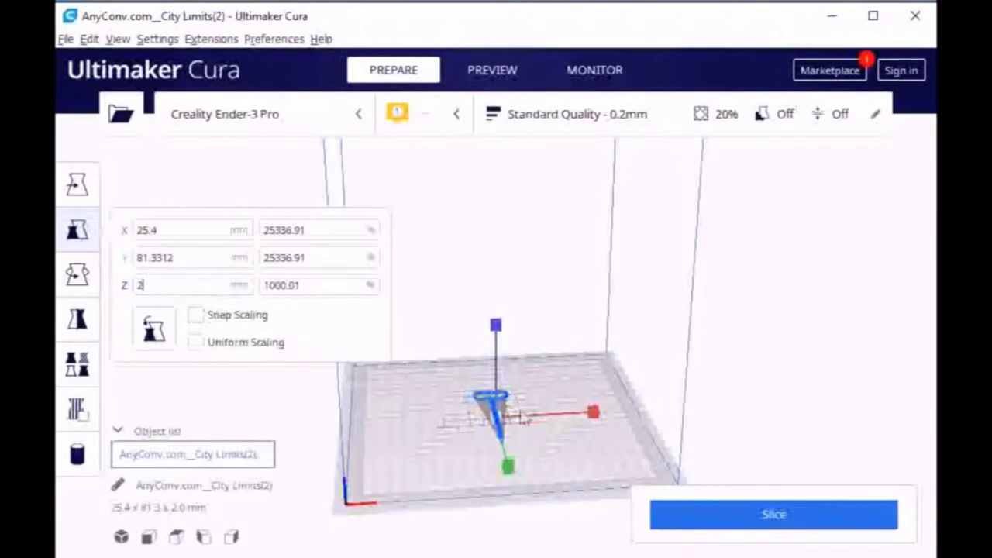
# Step: Slice the model and save City Limits(2).gcode to the SD/MMC (E:) drive
pyautogui.click(744, 518)
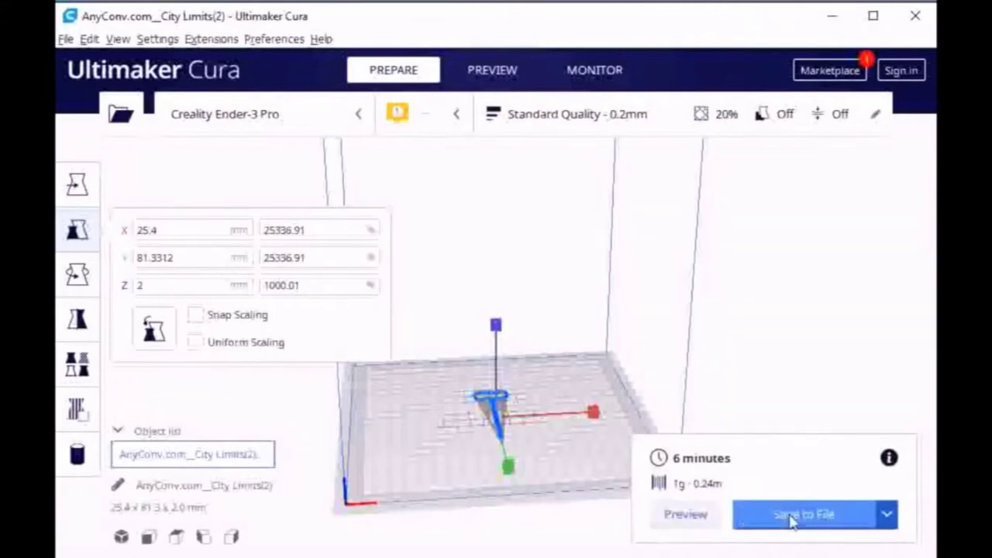
pyautogui.click(791, 518)
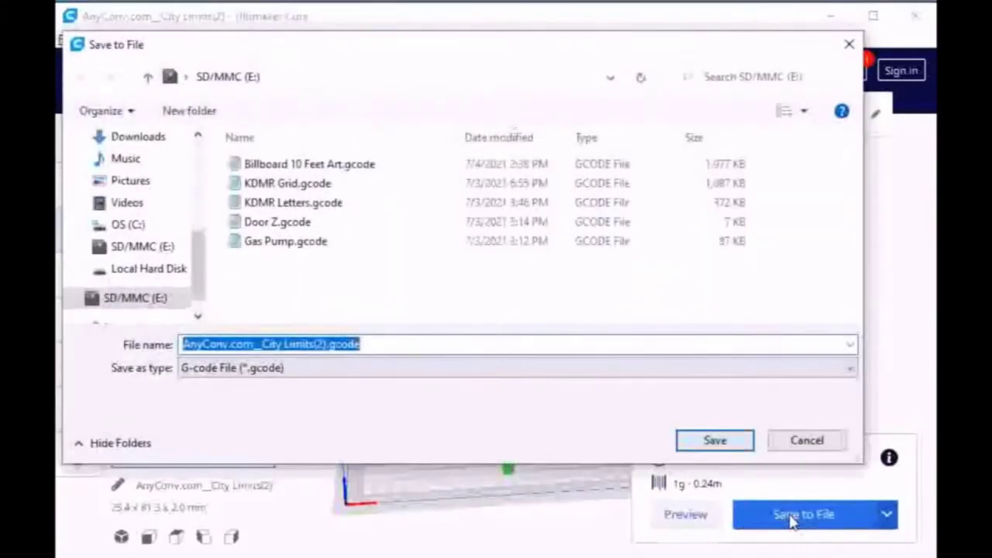
pyautogui.click(713, 442)
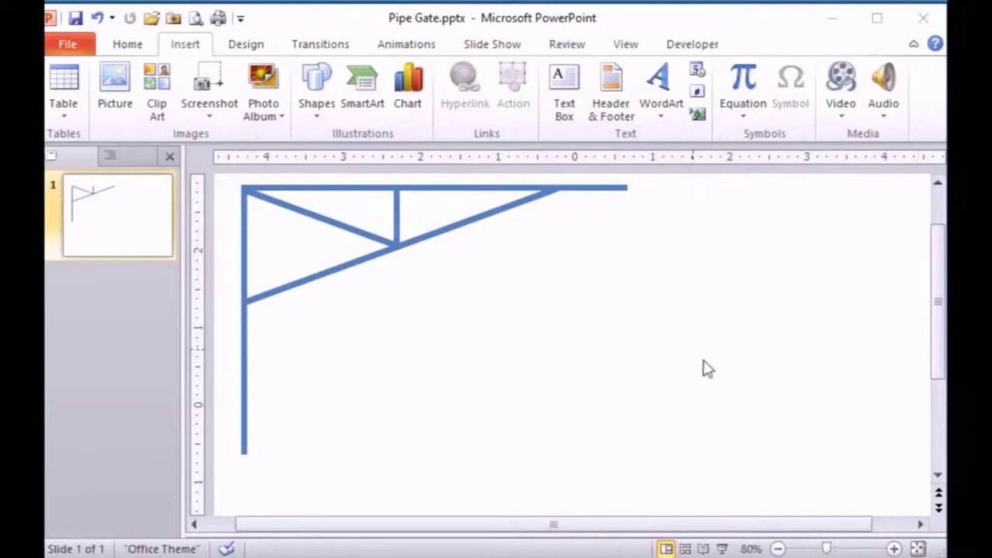
# Step: Inspect the top horizontal line's size and position settings
pyautogui.rightClick(607, 191)
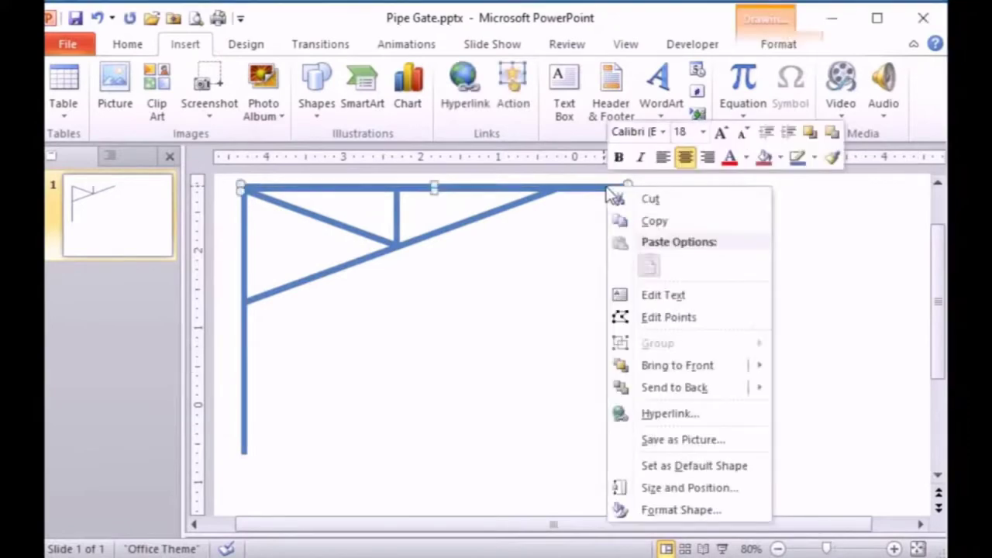
pyautogui.click(665, 493)
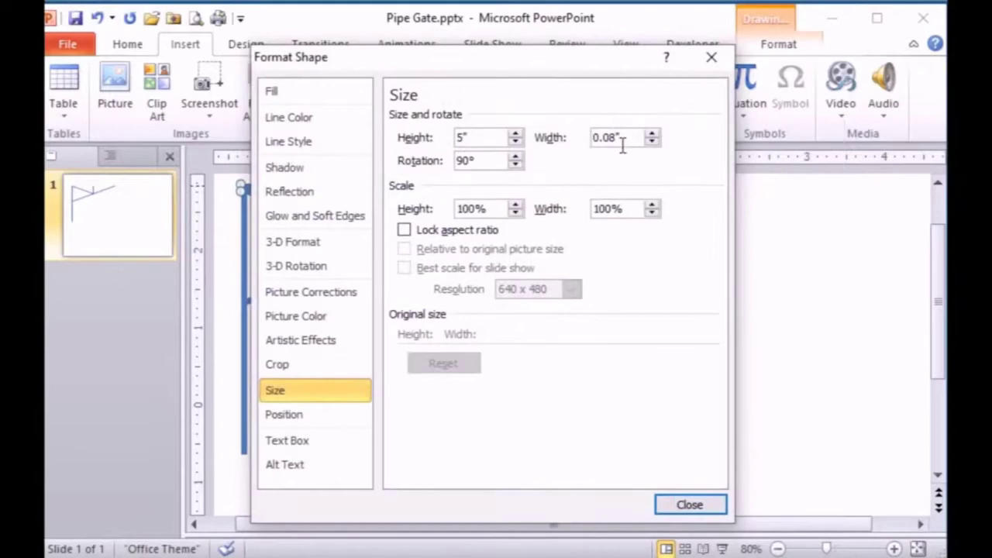
pyautogui.click(692, 504)
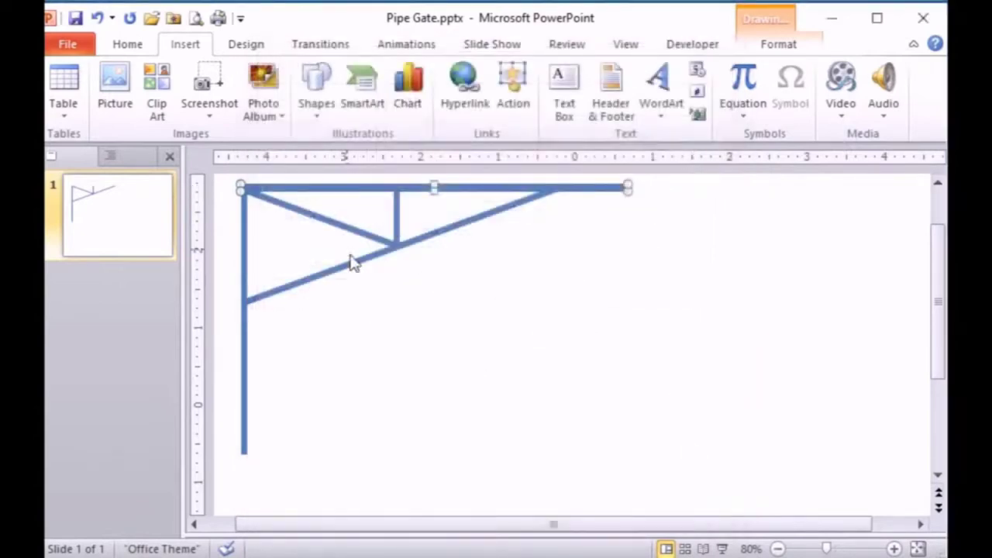
# Step: Rotate the left diagonal brace to 222°, then undo the rotation
pyautogui.click(330, 223)
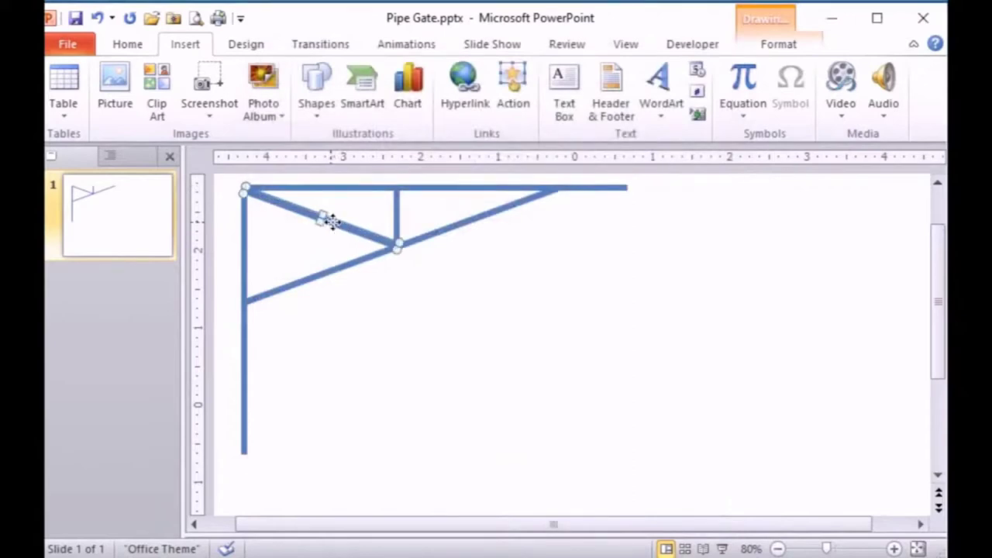
pyautogui.rightClick(329, 224)
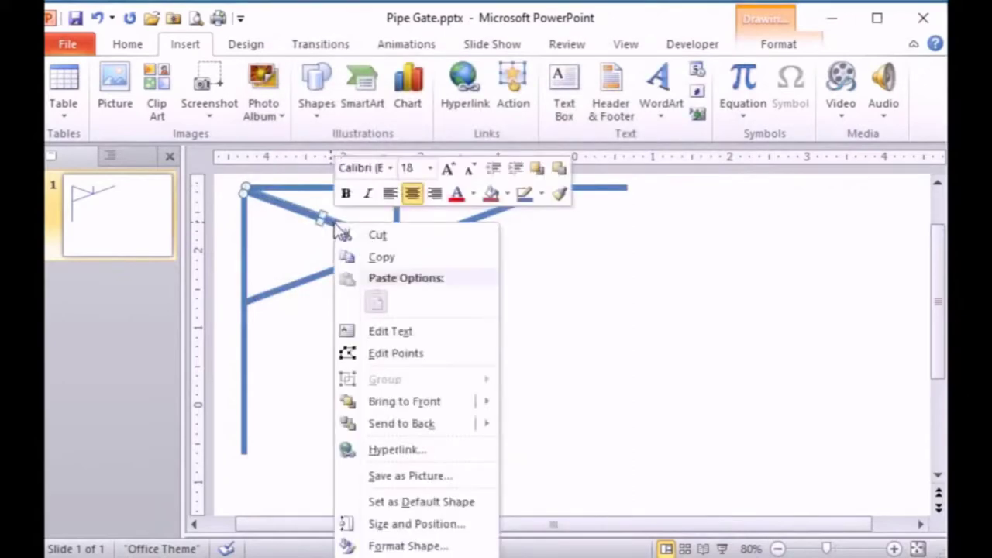
pyautogui.click(403, 524)
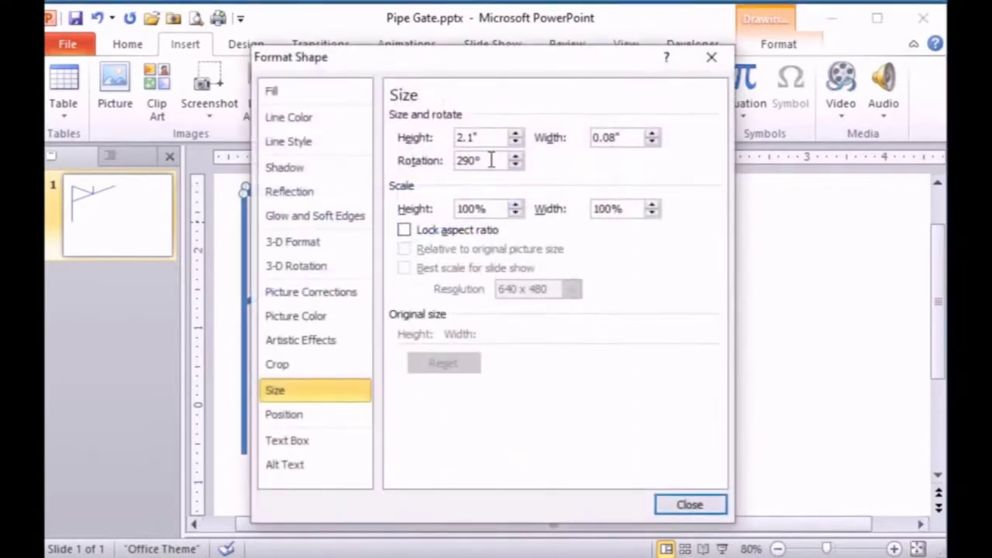
pyautogui.moveTo(482, 160); pyautogui.dragTo(443, 176)
pyautogui.write('222')
pyautogui.press('Return')
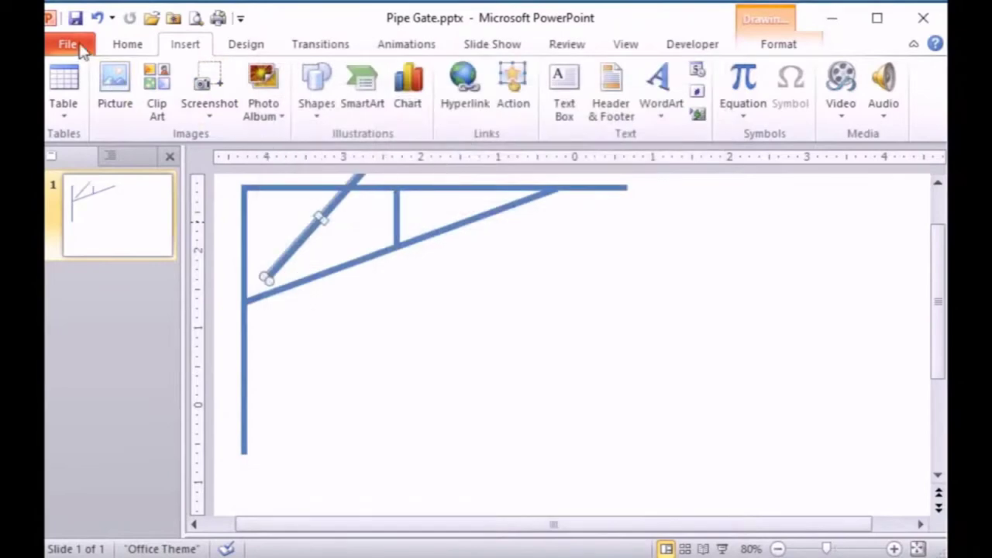
pyautogui.click(99, 20)
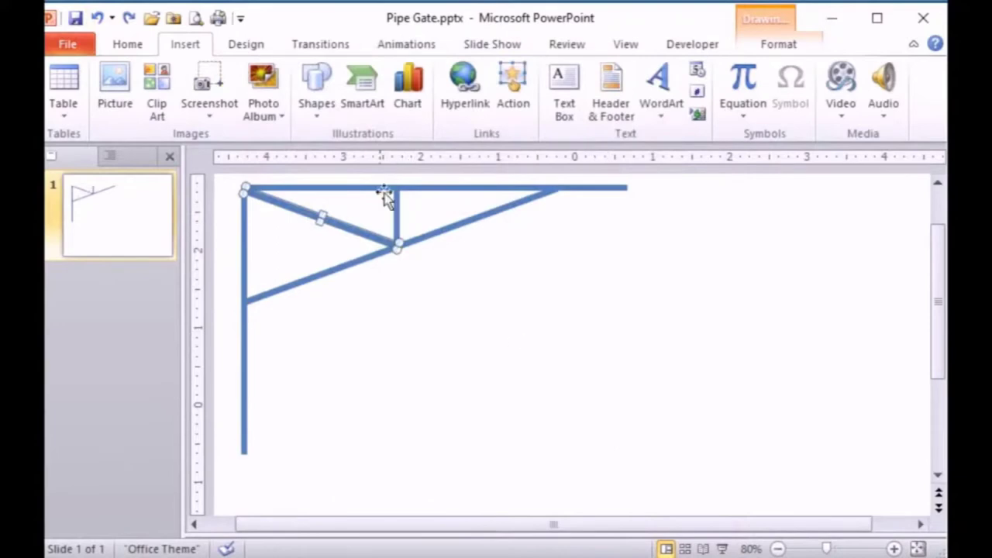
# Step: Draw a test triangle right of the pipe frame, tilt it, then delete it
pyautogui.click(317, 104)
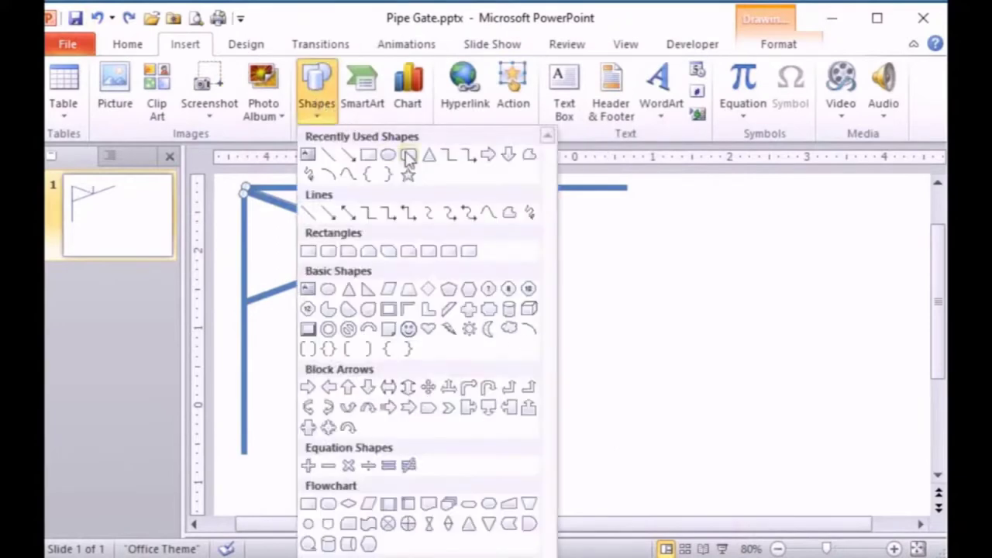
pyautogui.click(429, 159)
pyautogui.moveTo(660, 269); pyautogui.dragTo(587, 375)
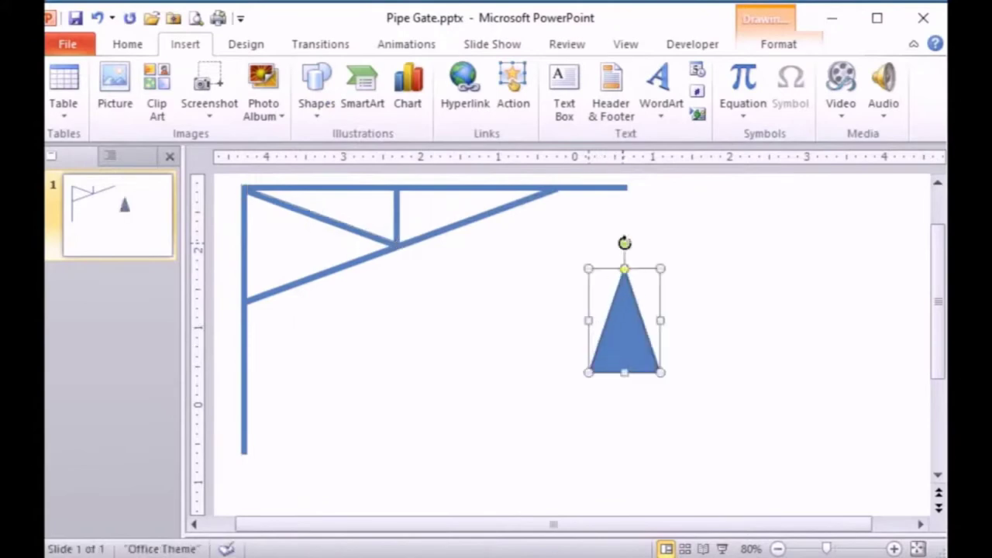
pyautogui.moveTo(625, 245); pyautogui.dragTo(693, 287)
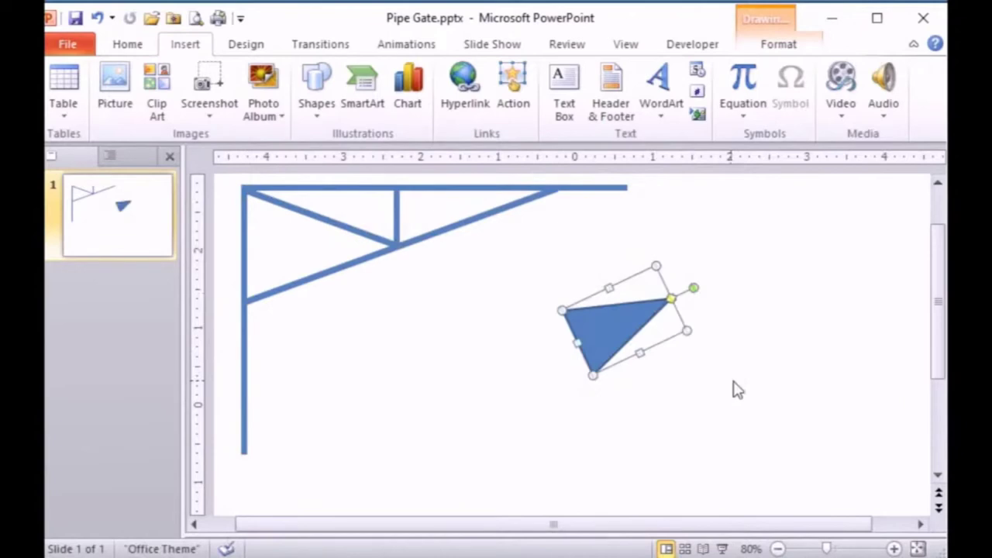
pyautogui.press('Delete')
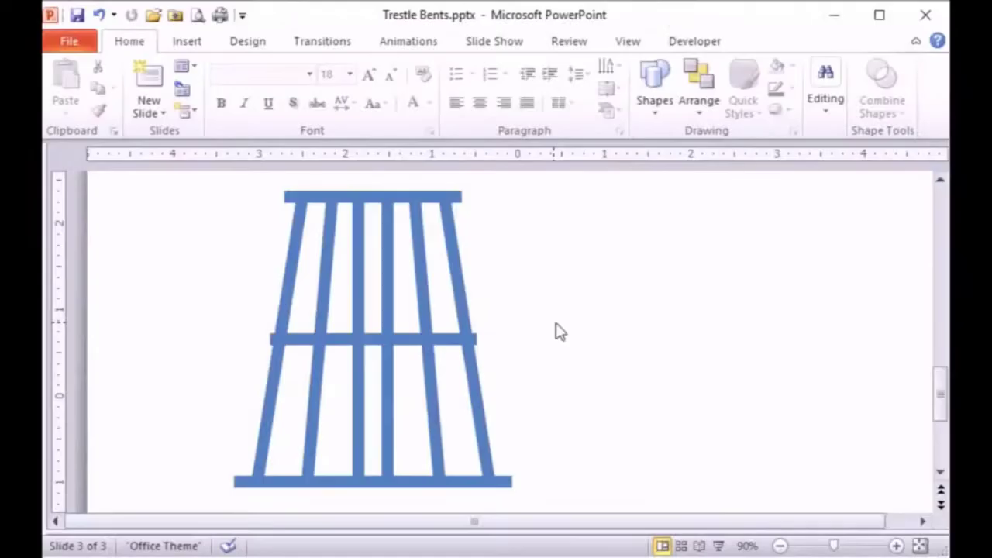
pyautogui.click(411, 198)
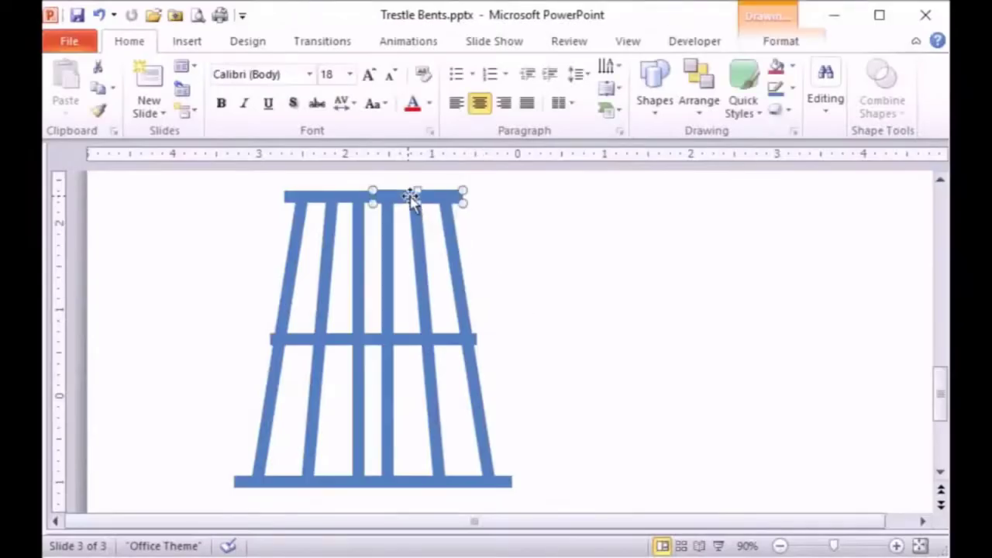
pyautogui.click(408, 339)
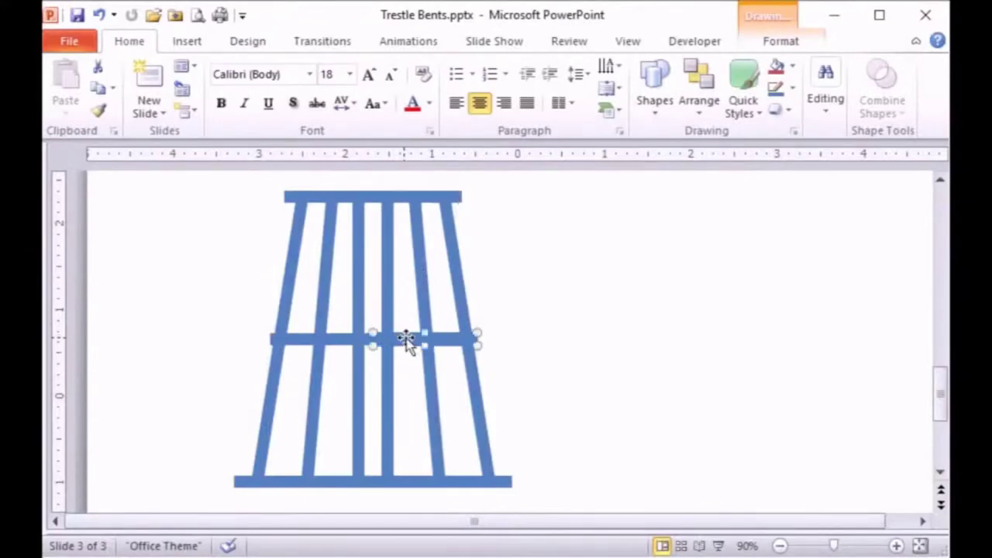
pyautogui.click(415, 485)
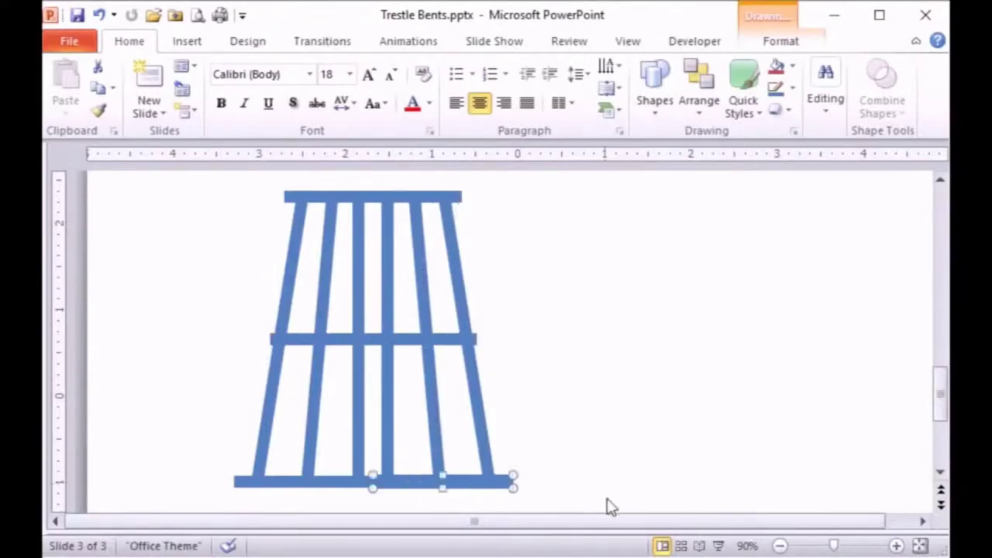
pyautogui.click(651, 464)
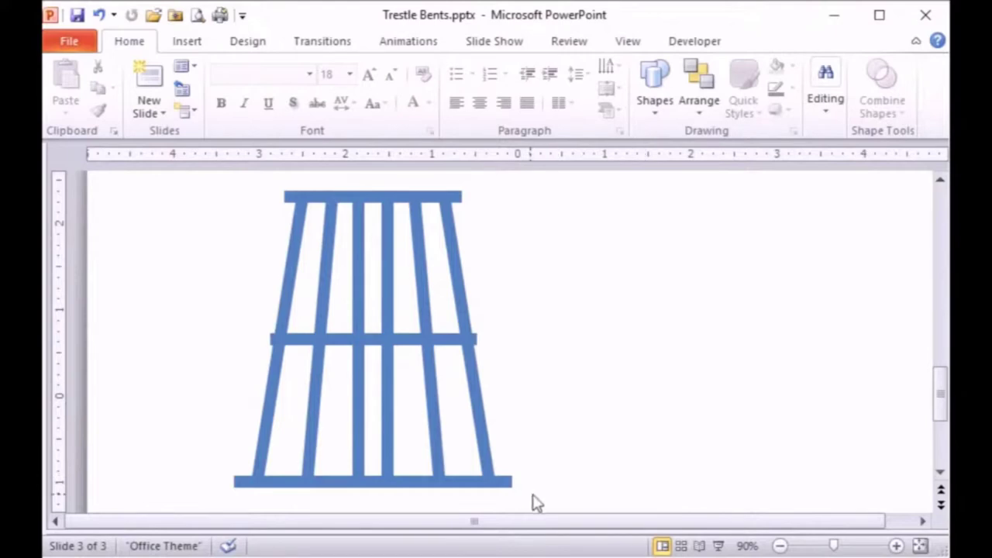
pyautogui.click(387, 415)
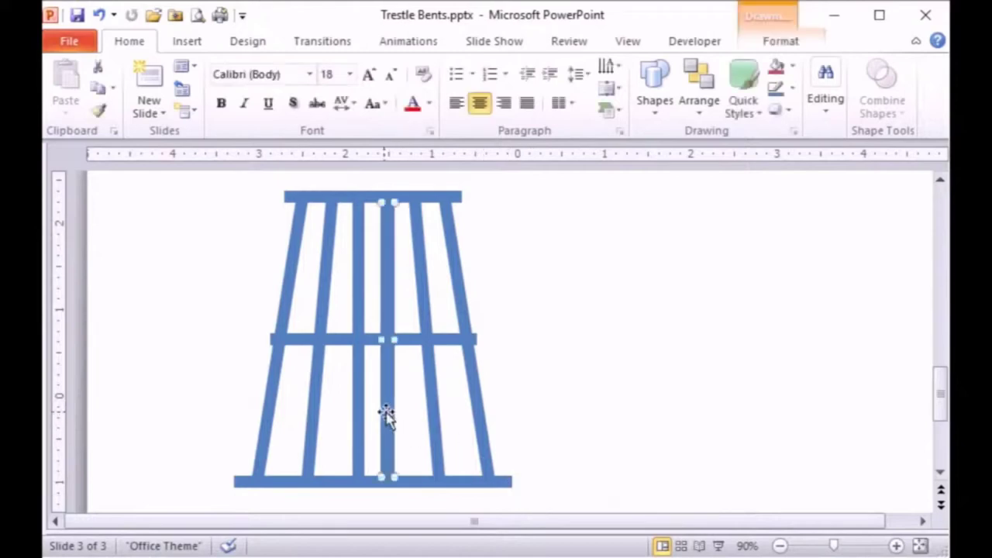
pyautogui.click(431, 413)
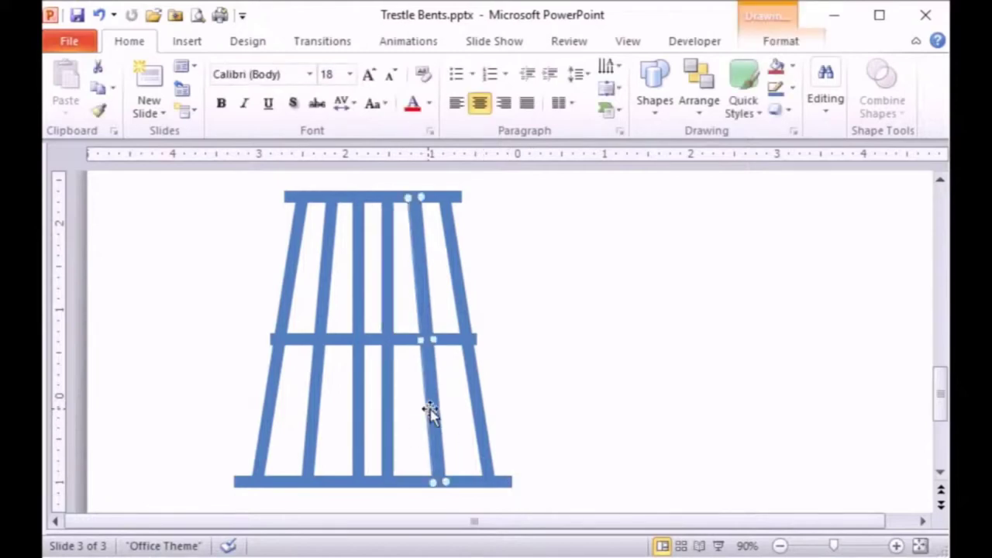
pyautogui.click(475, 414)
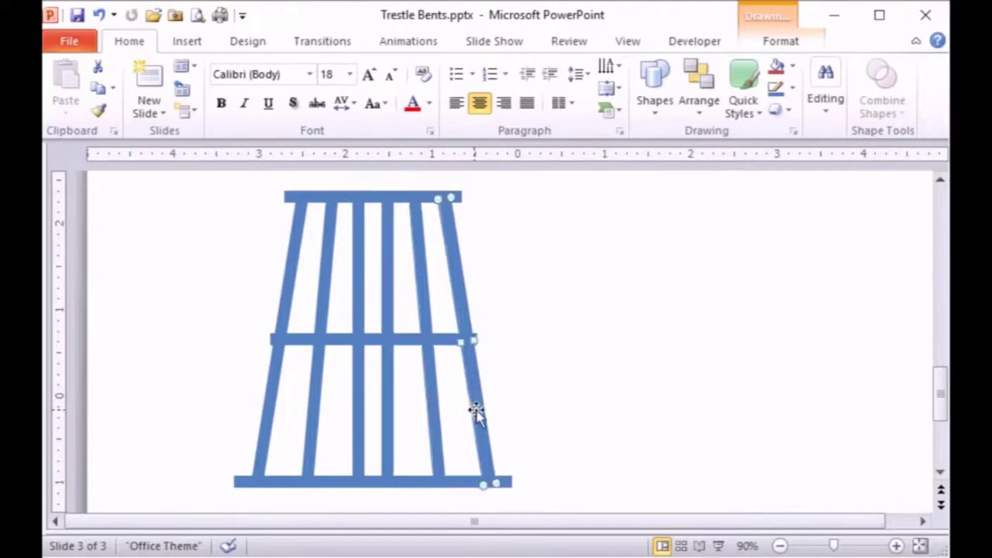
pyautogui.click(700, 435)
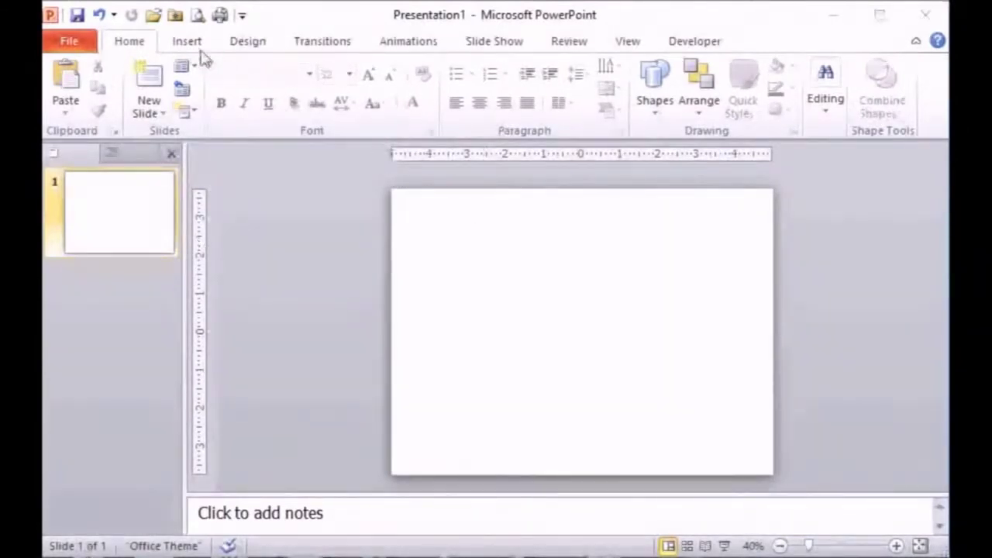
# Step: Draw a long thin rectangle across the top of the slide
pyautogui.click(651, 77)
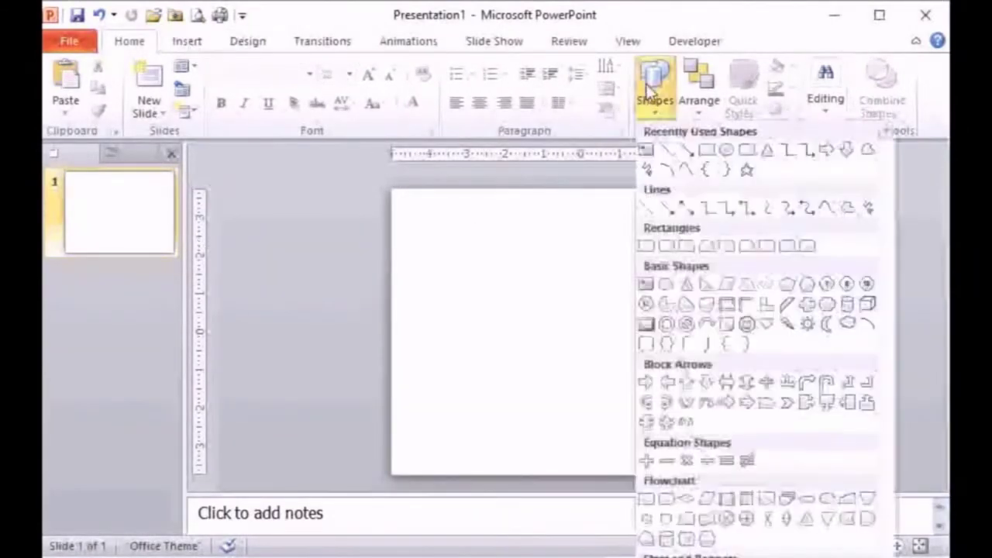
pyautogui.click(704, 150)
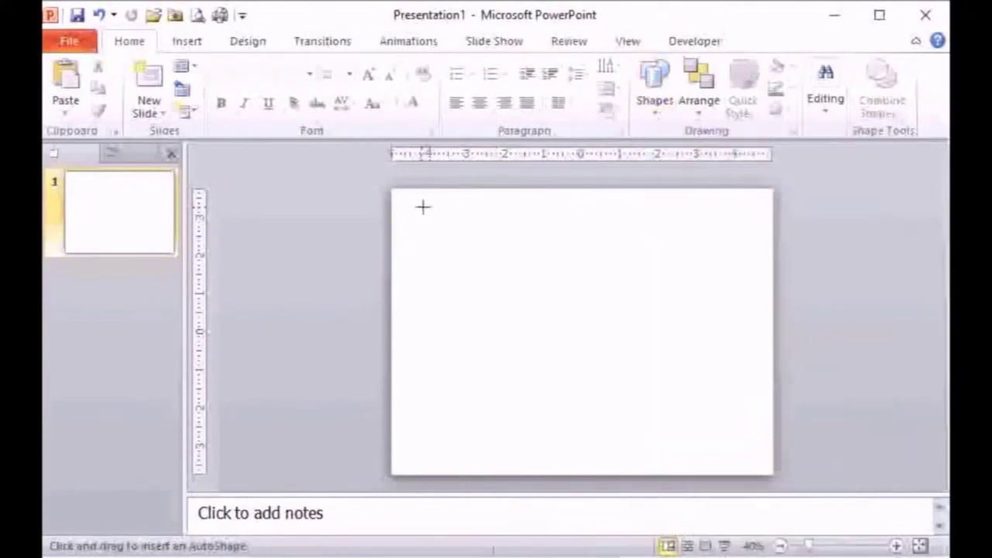
pyautogui.moveTo(423, 207); pyautogui.dragTo(731, 224)
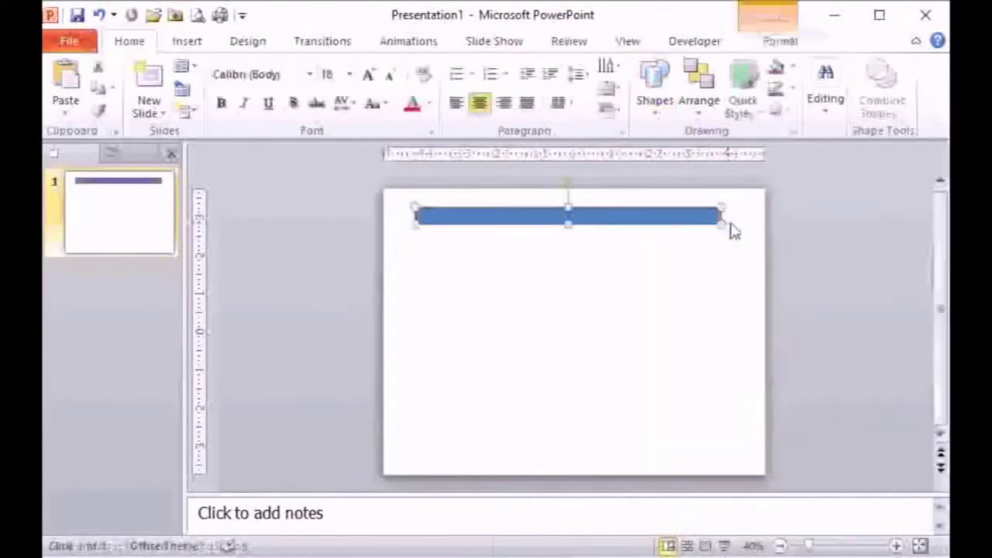
# Step: Set the bar's height to 0.06" and position it at 0" horizontal, 0" vertical
pyautogui.rightClick(676, 217)
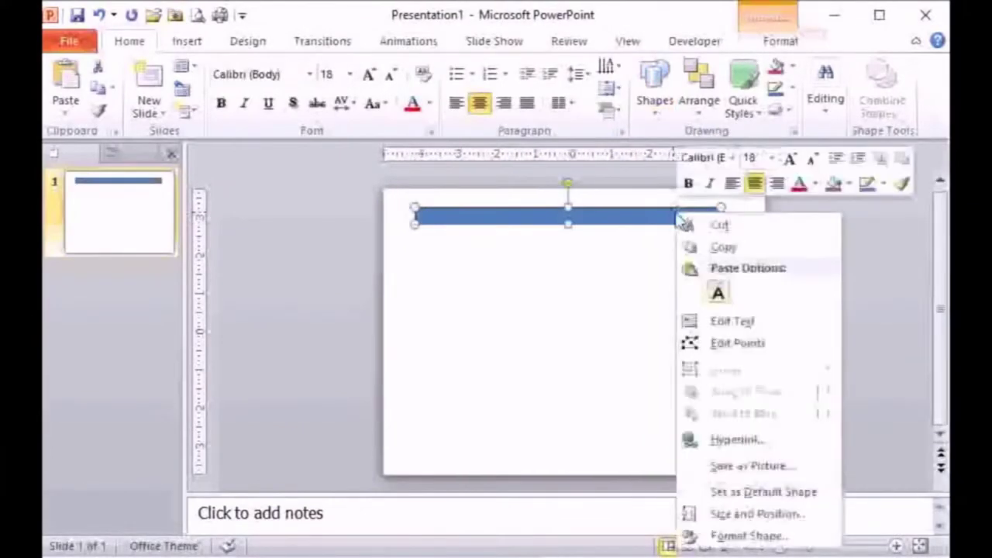
pyautogui.click(727, 515)
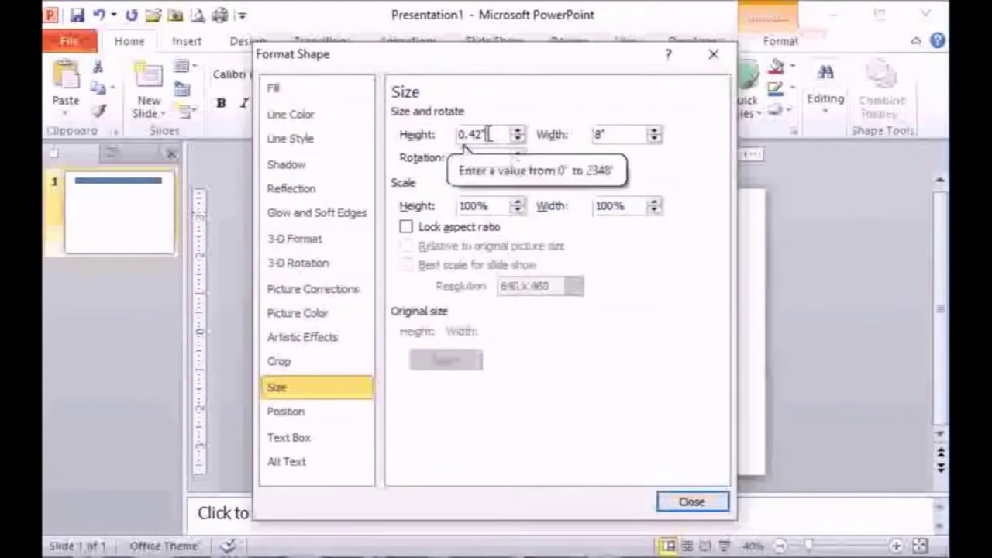
pyautogui.moveTo(487, 135); pyautogui.dragTo(463, 140)
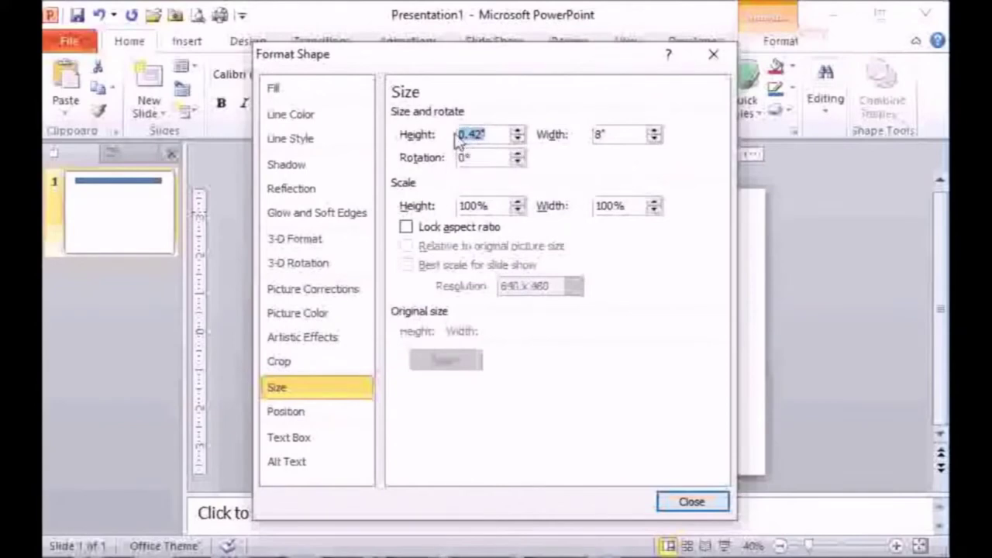
pyautogui.write('.06')
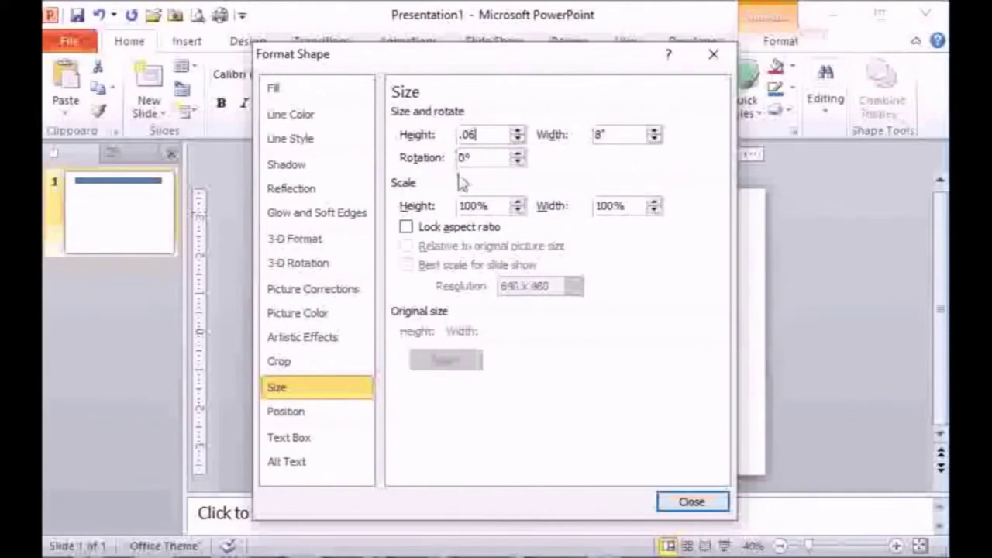
pyautogui.click(293, 418)
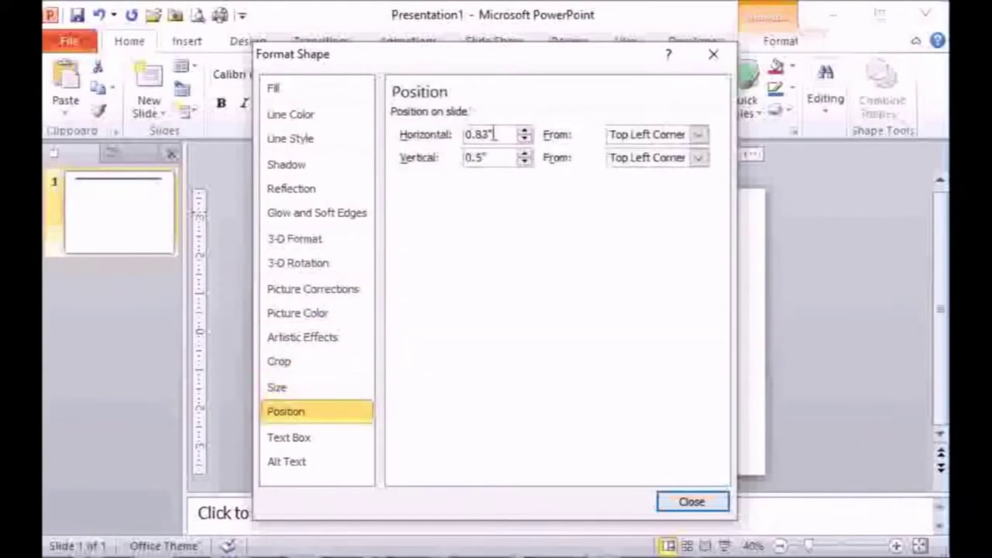
pyautogui.moveTo(491, 134); pyautogui.dragTo(456, 136)
pyautogui.write('0')
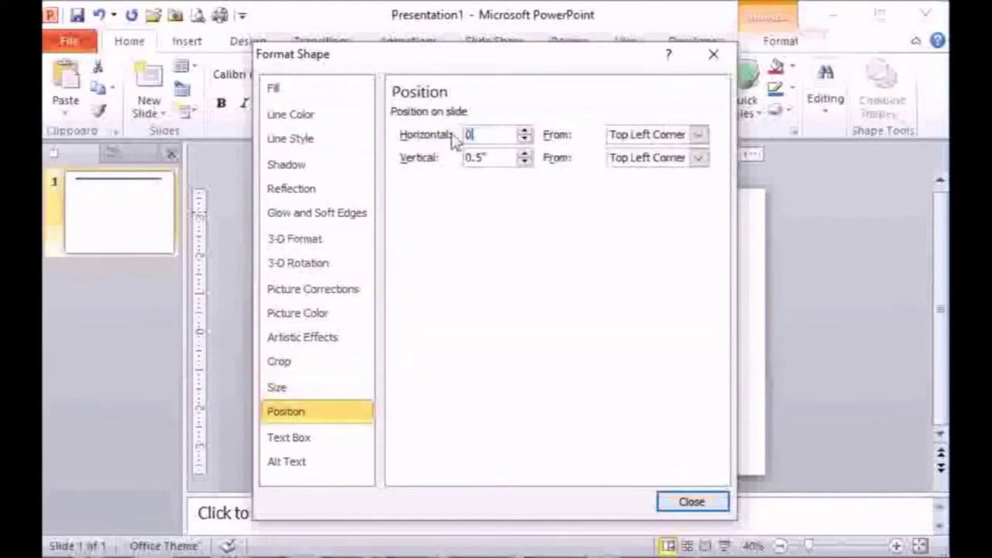
pyautogui.press('Tab')
pyautogui.press('Tab')
pyautogui.write('0')
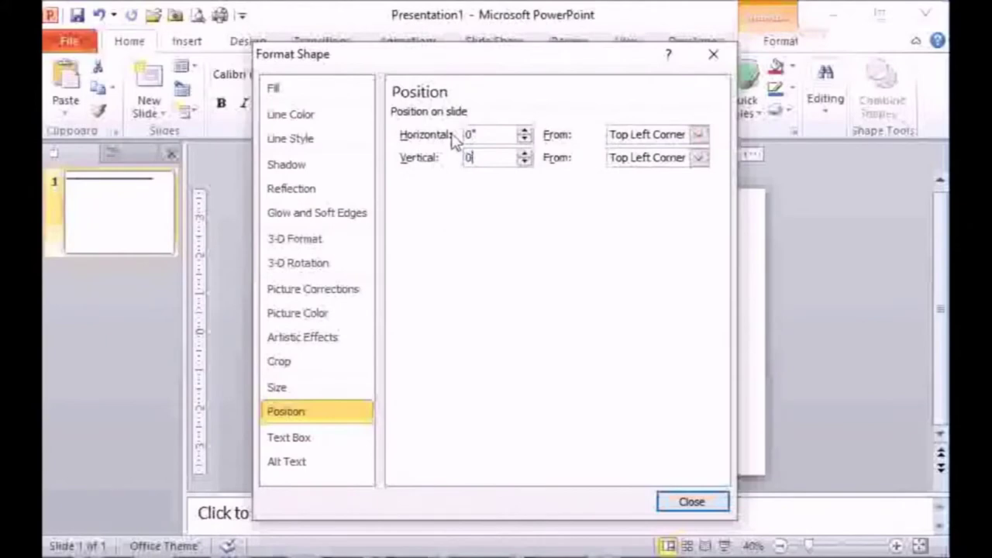
pyautogui.click(688, 503)
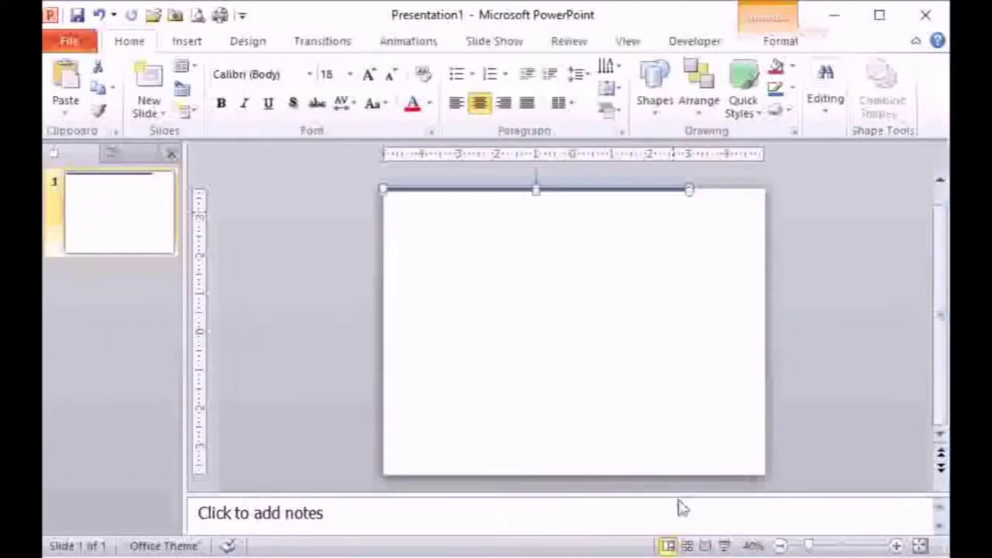
# Step: Draw a small square near the slide's upper left
pyautogui.click(187, 41)
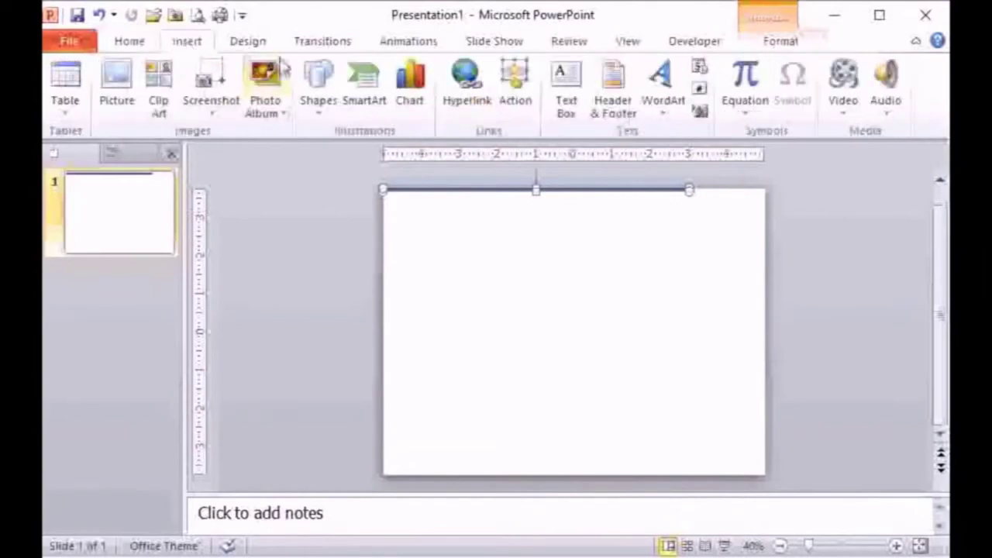
pyautogui.click(318, 84)
pyautogui.click(407, 171)
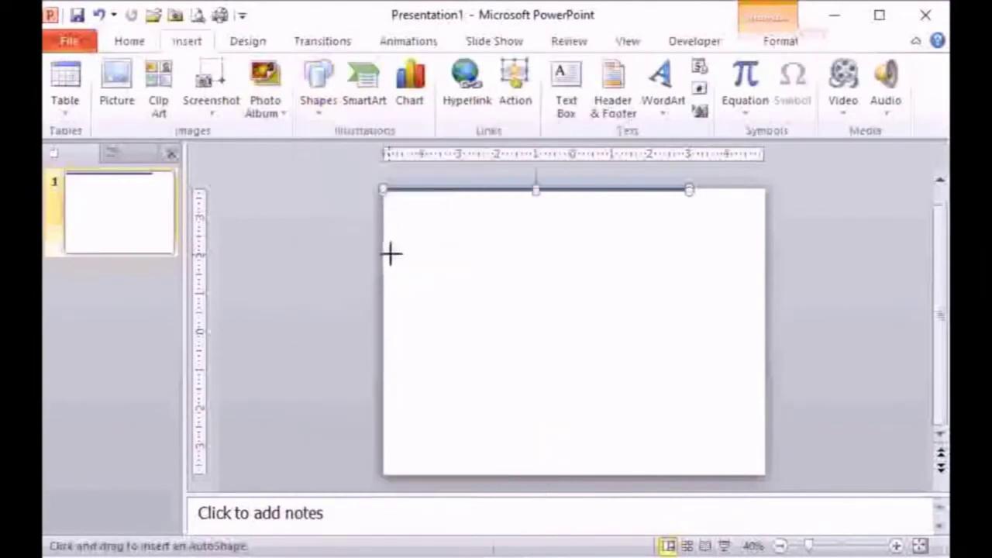
pyautogui.moveTo(389, 253); pyautogui.dragTo(401, 270)
# Step: Size the square to 0.06" × 0.06" and set its horizontal position to 0"
pyautogui.rightClick(402, 267)
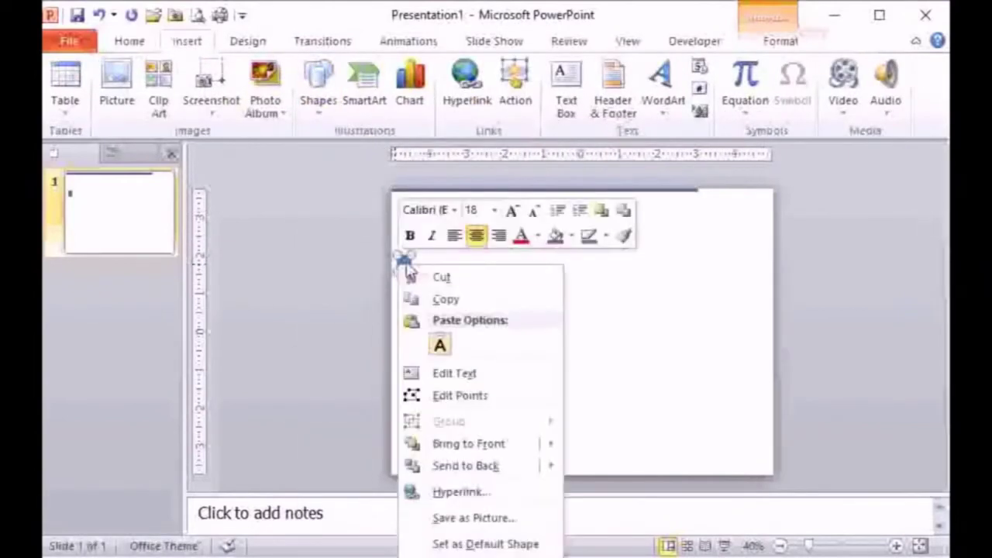
pyautogui.click(457, 555)
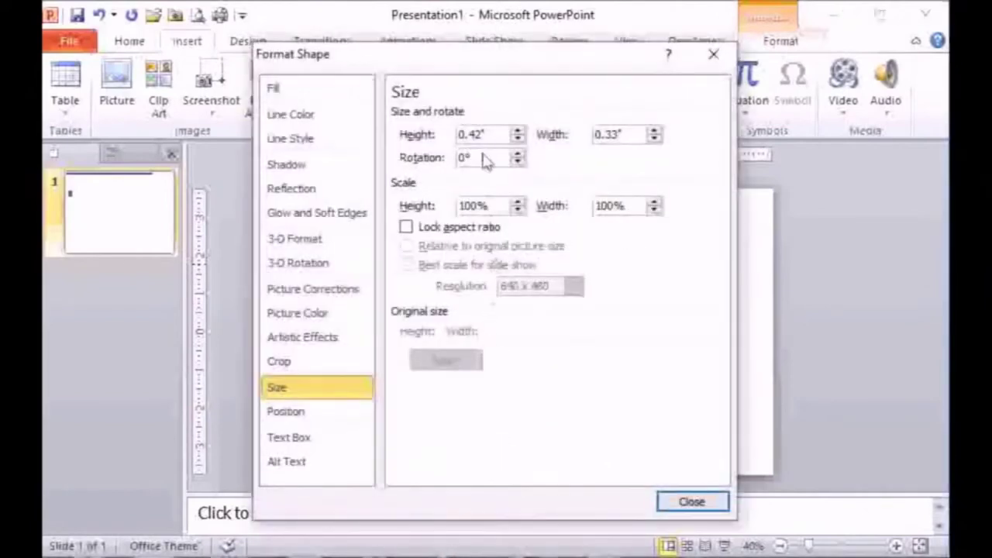
pyautogui.moveTo(487, 134); pyautogui.dragTo(428, 132)
pyautogui.press('BackSpace')
pyautogui.write('.06')
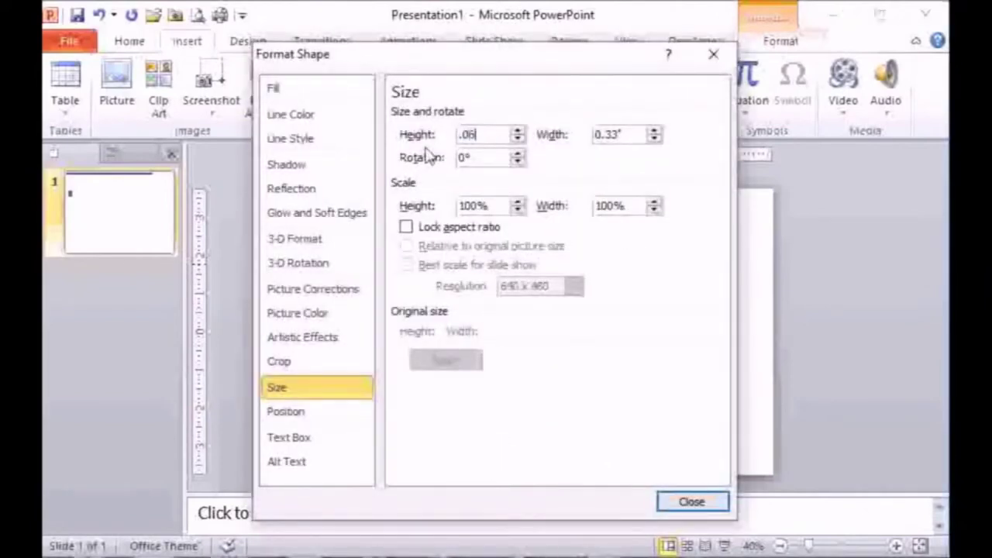
pyautogui.press('Tab')
pyautogui.write('.06')
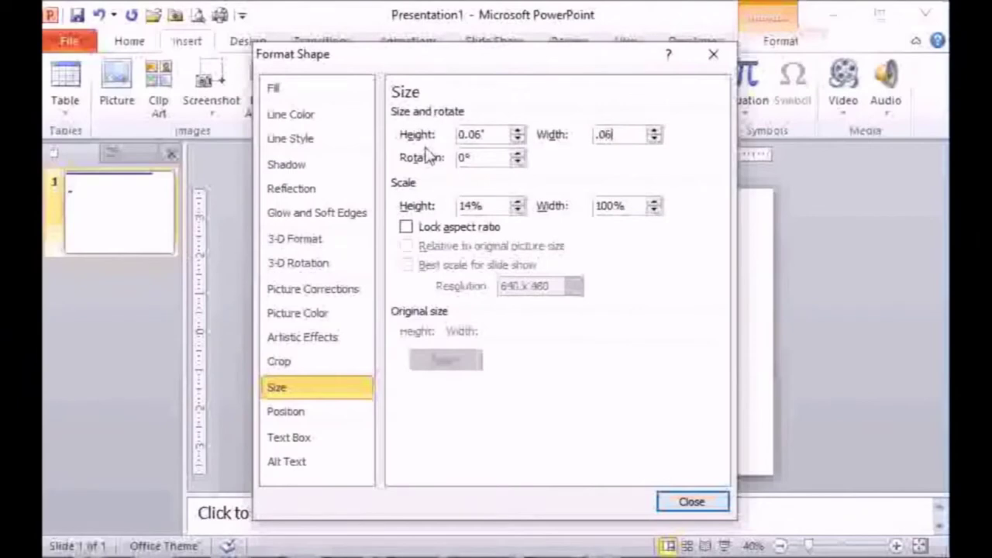
pyautogui.click(286, 408)
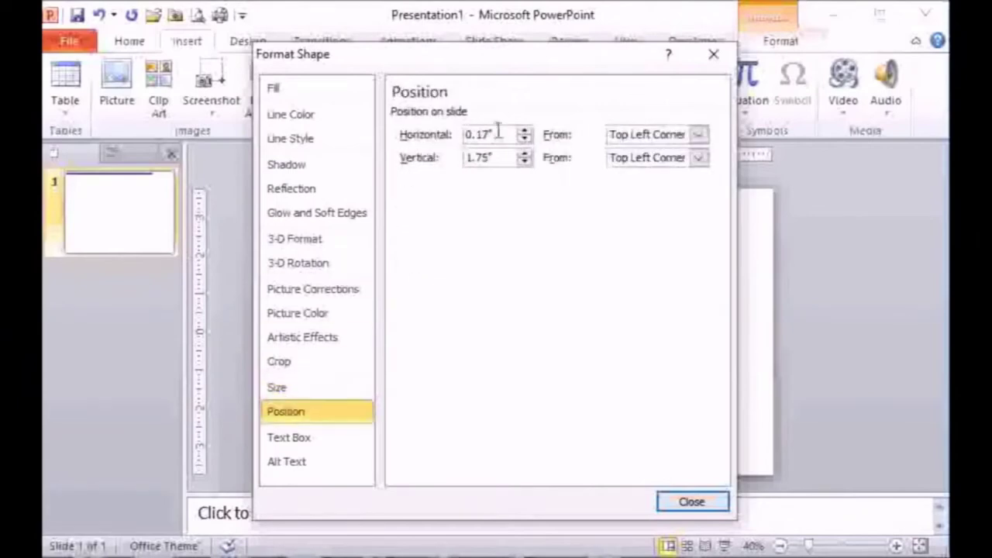
pyautogui.moveTo(496, 133); pyautogui.dragTo(462, 135)
pyautogui.write('0')
pyautogui.press('Tab')
# Step: Place the square 1" down the slide and paste a diagonal run of copies
pyautogui.write('1')
pyautogui.press('Return')
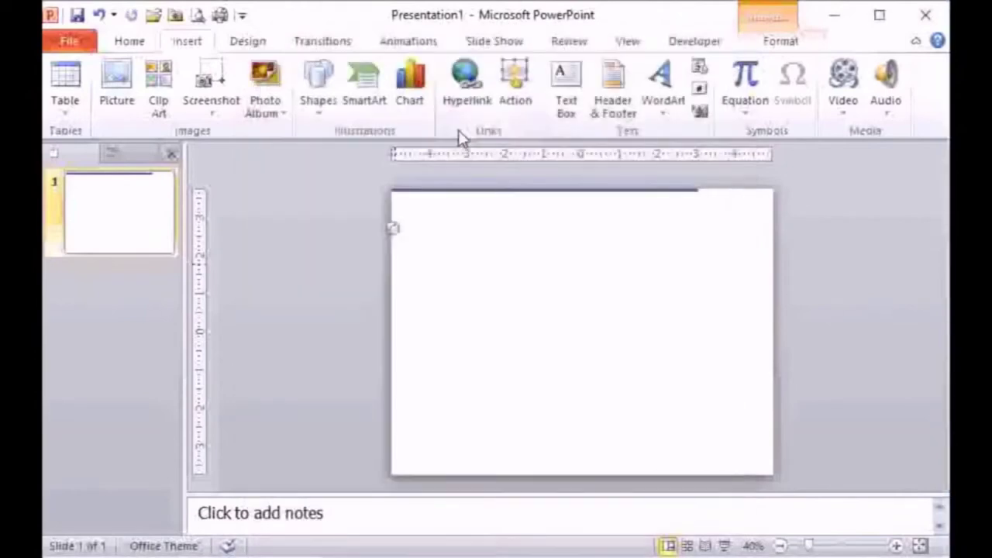
pyautogui.hotkey('ctrl', 'v')
pyautogui.hotkey('ctrl', 'v')
pyautogui.hotkey('ctrl', 'v')
pyautogui.hotkey('ctrl', 'v')
pyautogui.hotkey('ctrl', 'v')
pyautogui.hotkey('ctrl', 'v')
pyautogui.hotkey('ctrl', 'v')
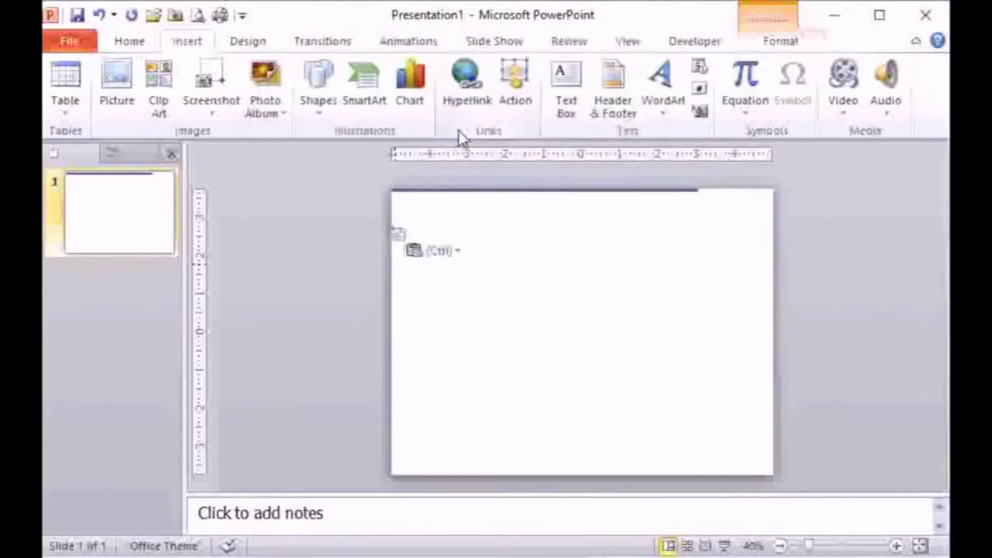
pyautogui.hotkey('ctrl', 'v')
pyautogui.hotkey('ctrl', 'v')
pyautogui.hotkey('ctrl', 'v')
pyautogui.hotkey('ctrl', 'v')
pyautogui.hotkey('ctrl', 'v')
pyautogui.hotkey('ctrl', 'v')
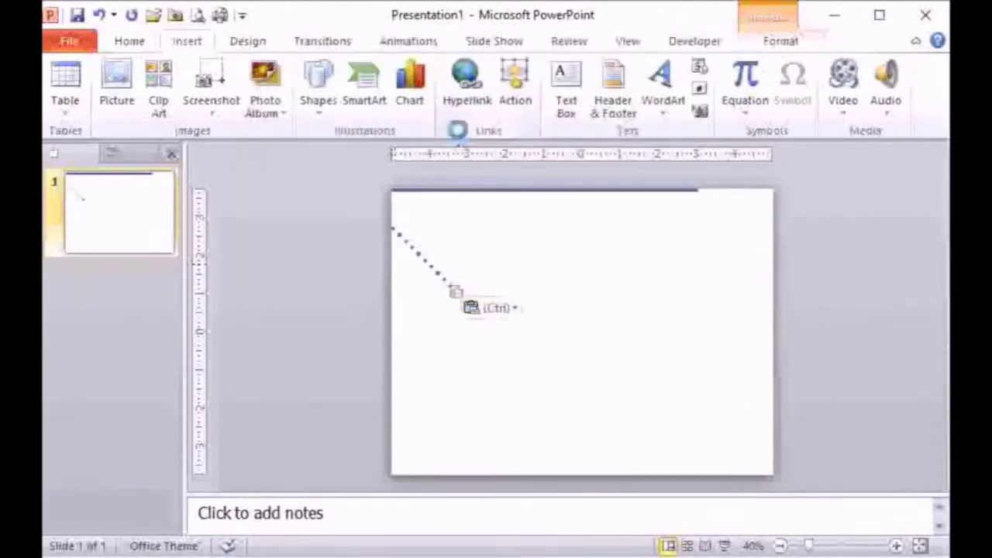
pyautogui.click(520, 358)
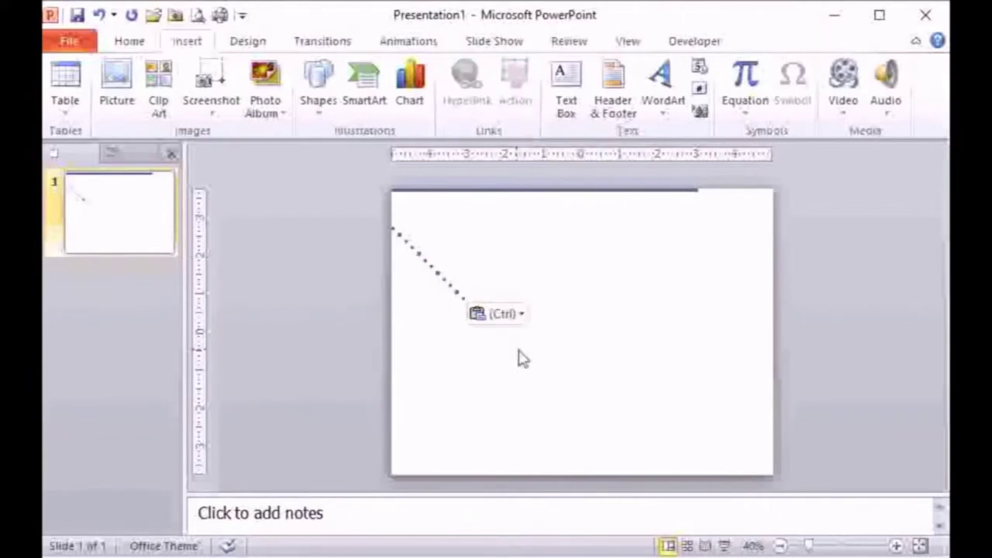
pyautogui.click(463, 298)
# Step: Move the last pasted copy to 7.31" horizontal and 1" vertical
pyautogui.rightClick(465, 306)
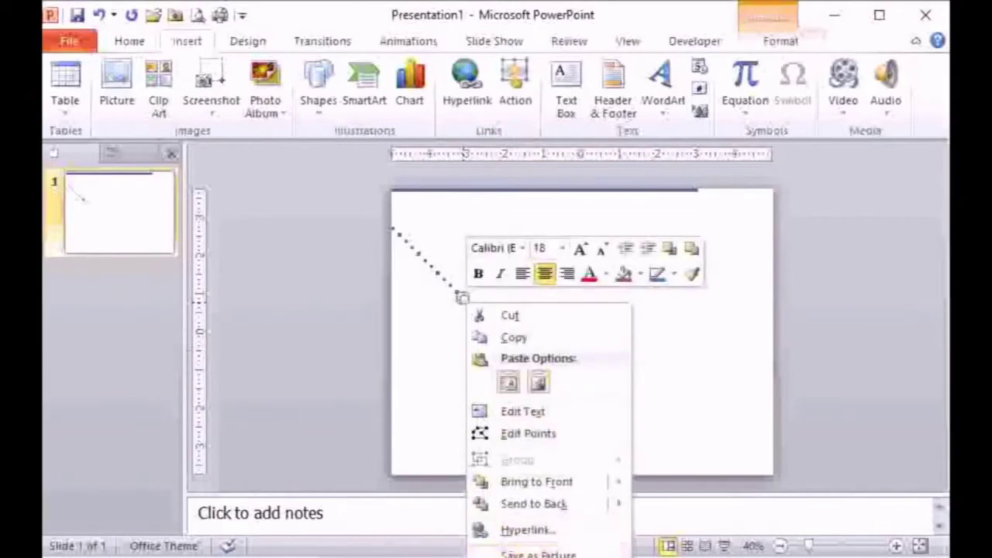
pyautogui.click(527, 556)
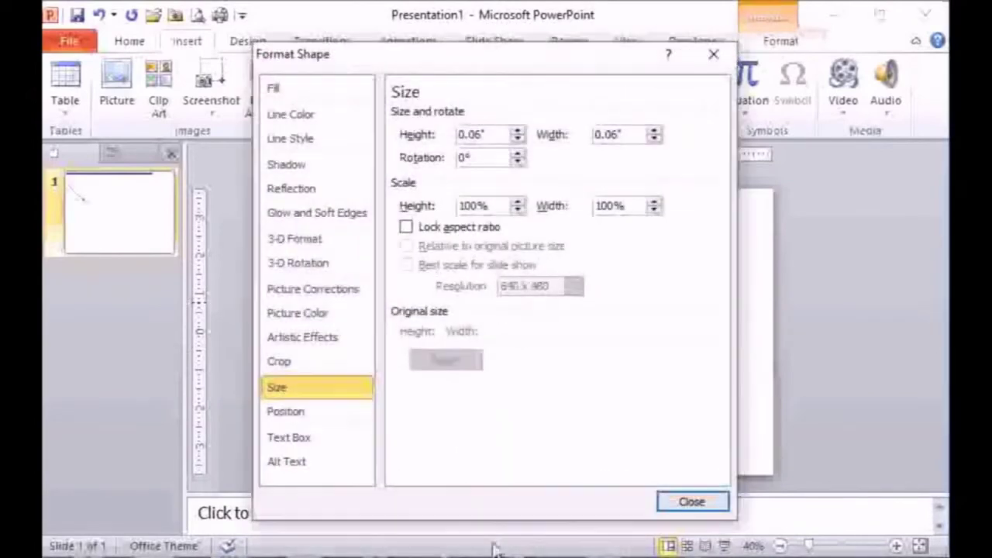
pyautogui.click(301, 415)
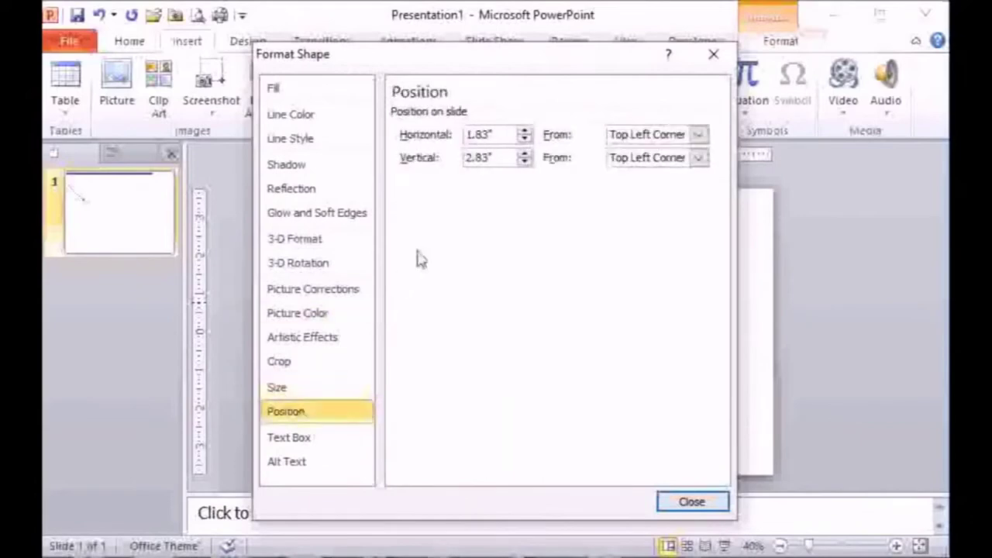
pyautogui.moveTo(497, 135); pyautogui.dragTo(463, 135)
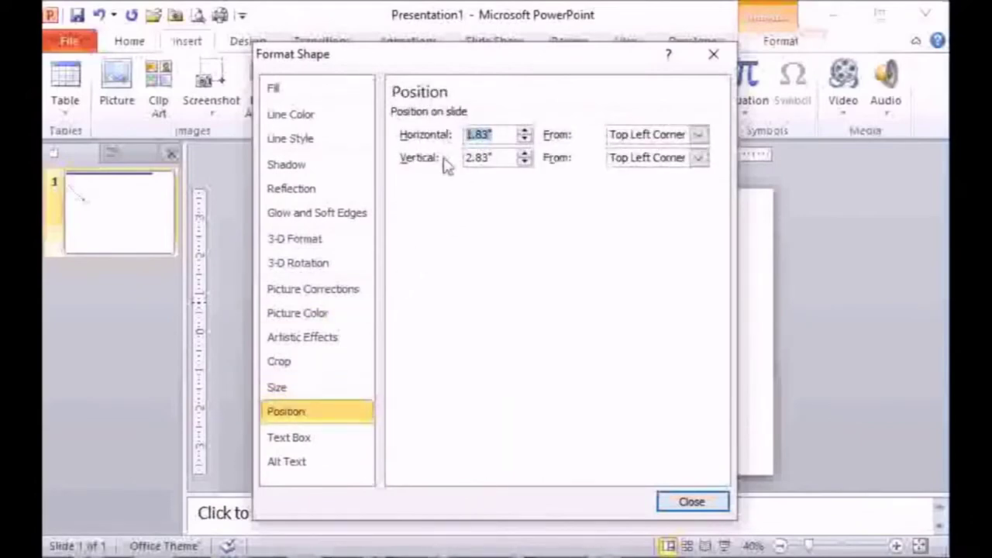
pyautogui.write('7.31')
pyautogui.press('Tab')
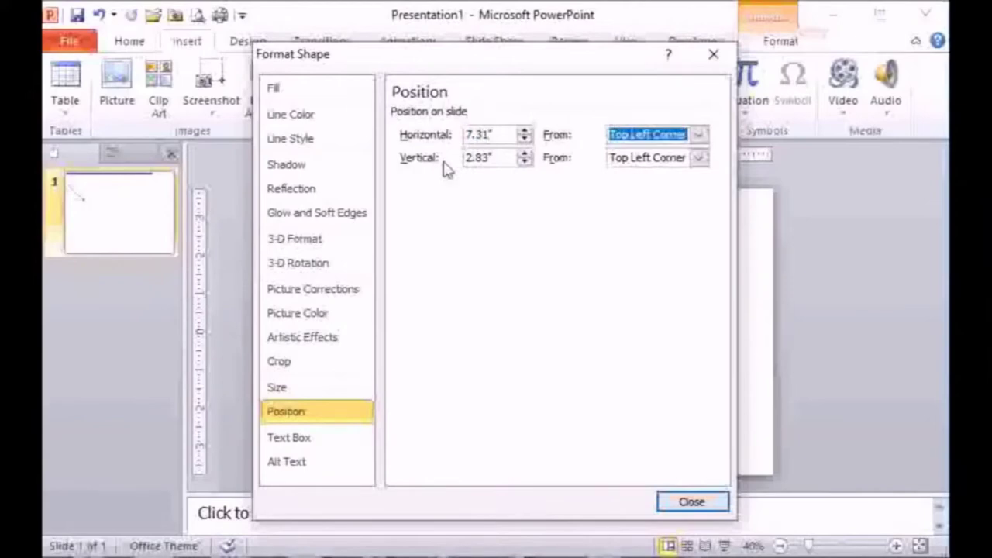
pyautogui.press('Tab')
pyautogui.write('1')
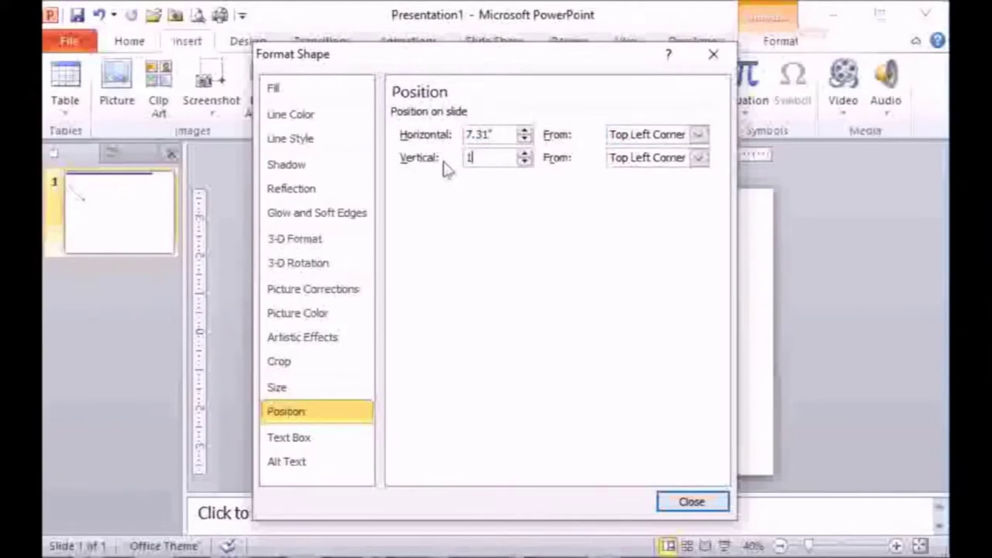
pyautogui.press('Return')
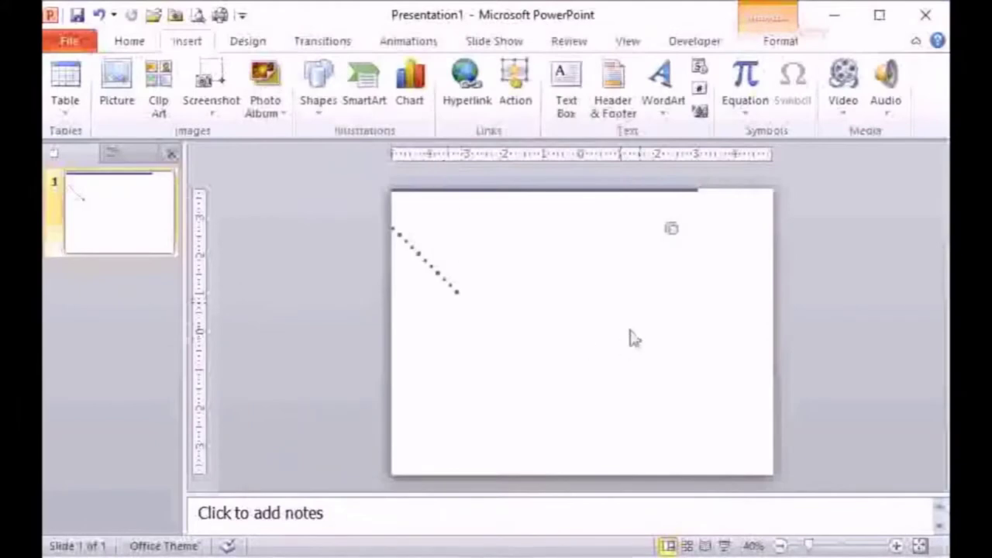
# Step: Distribute the selected tiny squares horizontally and align their tops
pyautogui.moveTo(710, 216); pyautogui.dragTo(355, 321)
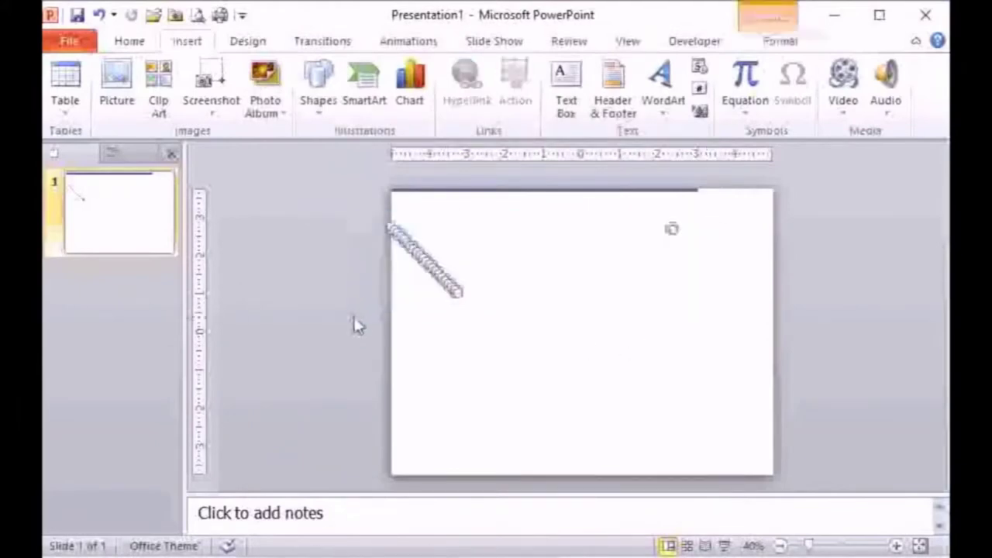
pyautogui.click(140, 43)
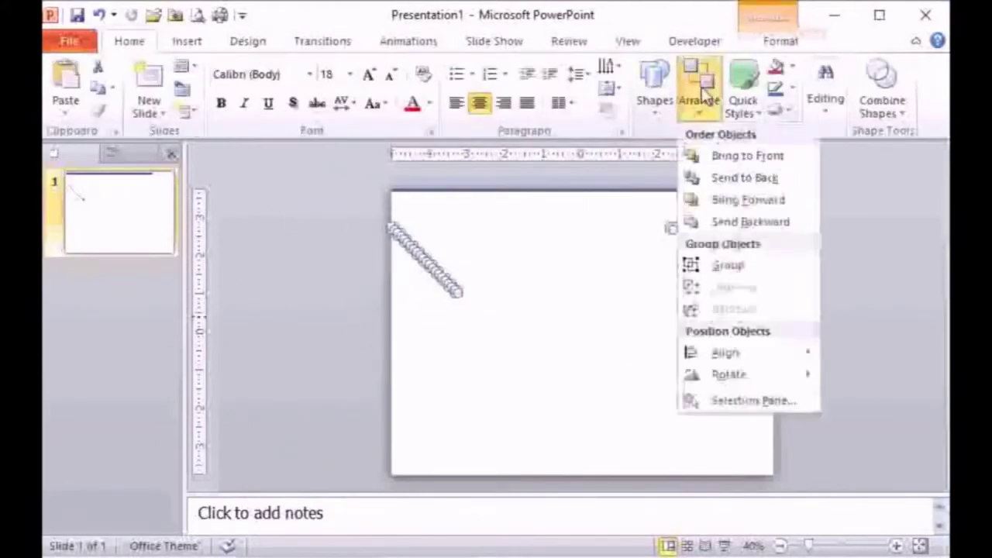
pyautogui.click(700, 92)
pyautogui.moveTo(717, 361)
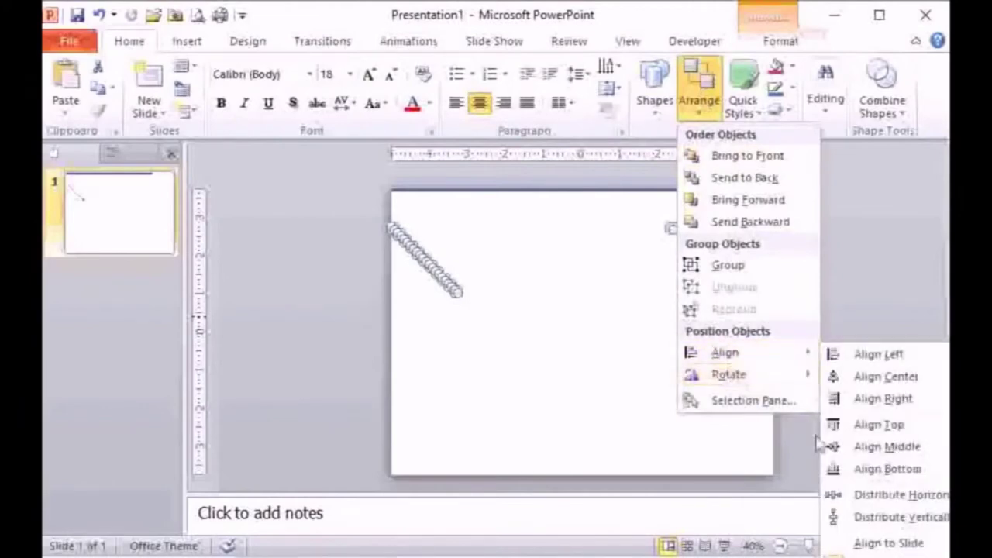
pyautogui.click(876, 500)
pyautogui.click(699, 91)
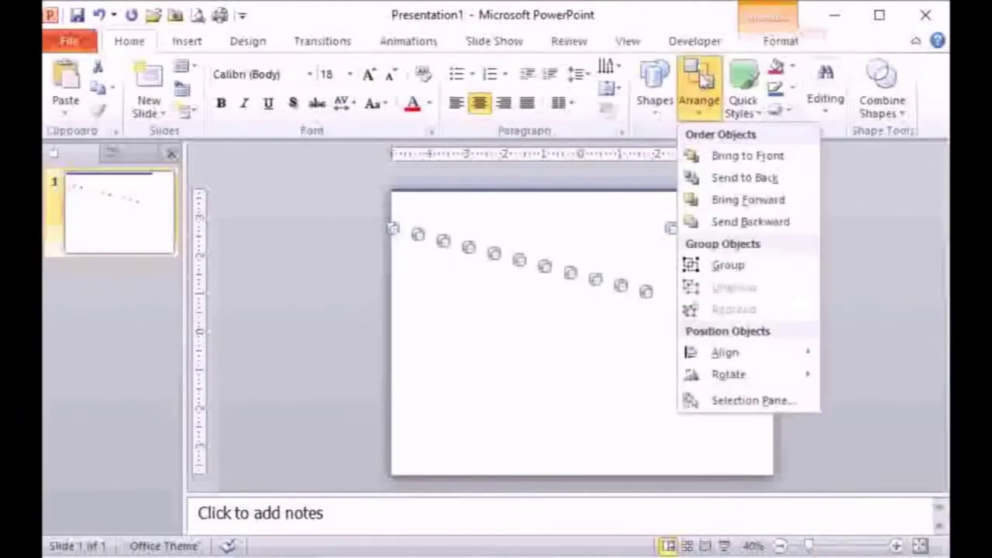
pyautogui.moveTo(717, 354)
pyautogui.click(859, 429)
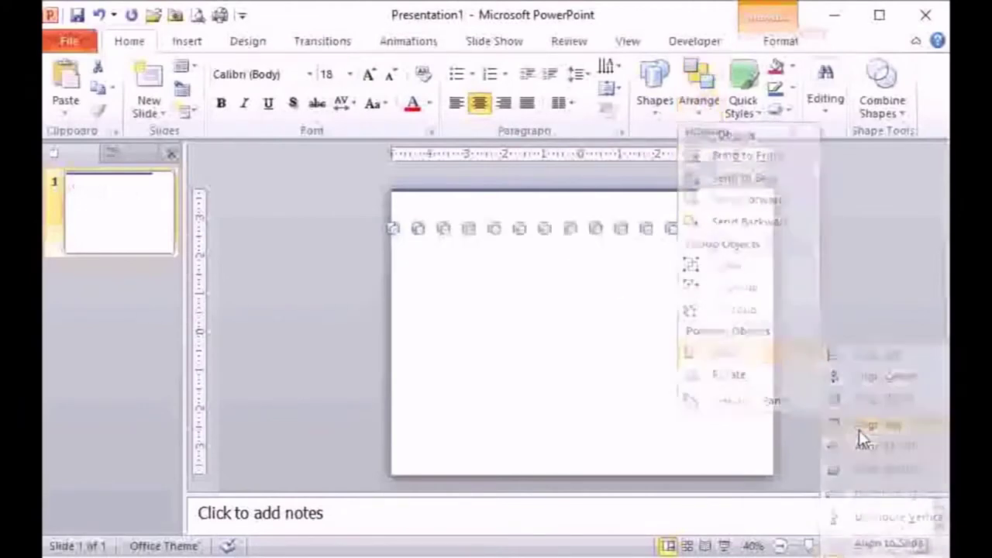
# Step: Group the squares and set the group's vertical position to 0.01"
pyautogui.click(699, 92)
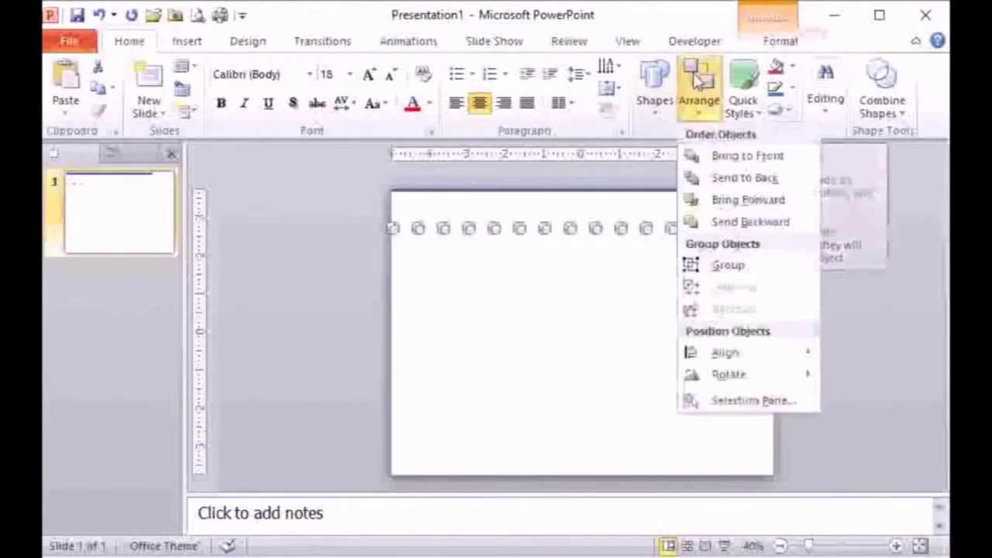
pyautogui.click(727, 266)
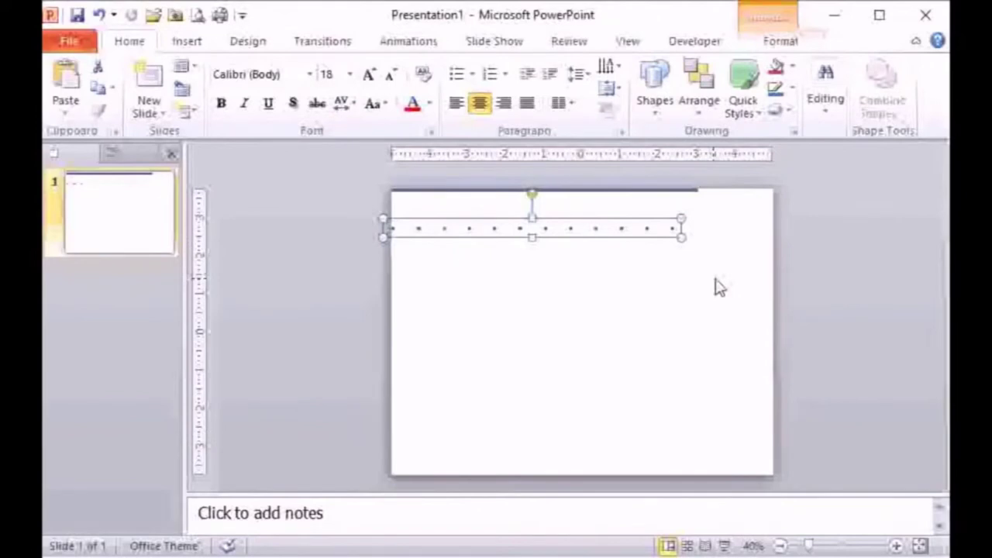
pyautogui.rightClick(473, 230)
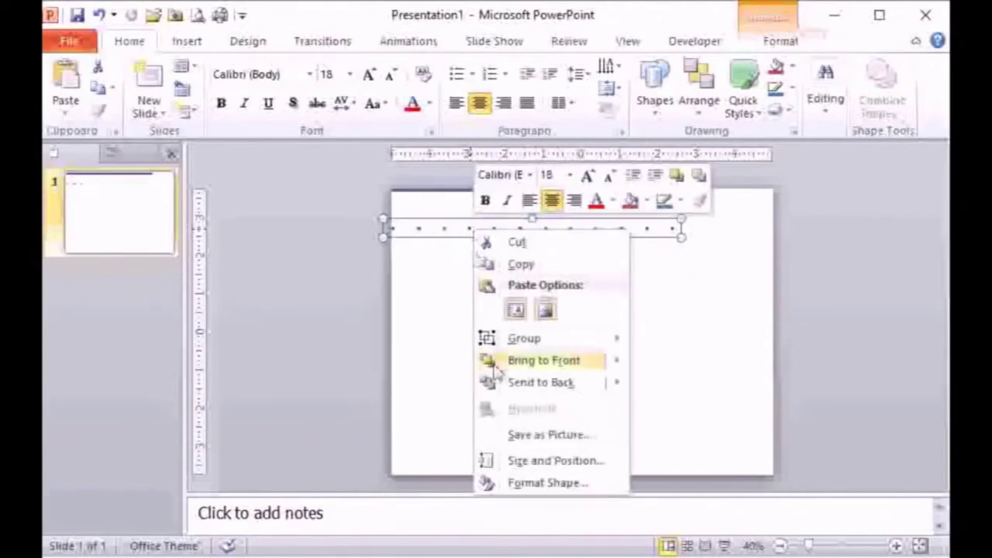
pyautogui.click(542, 462)
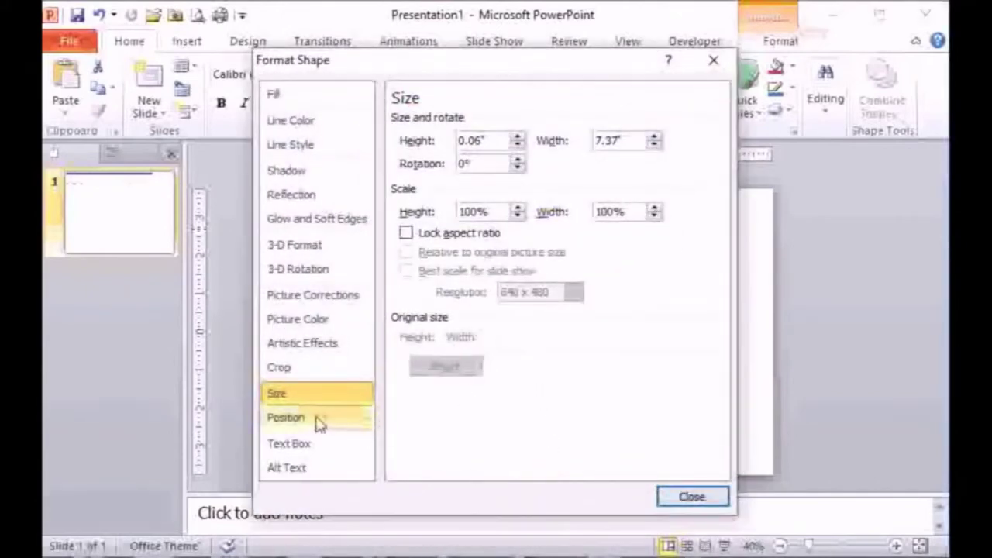
pyautogui.click(318, 420)
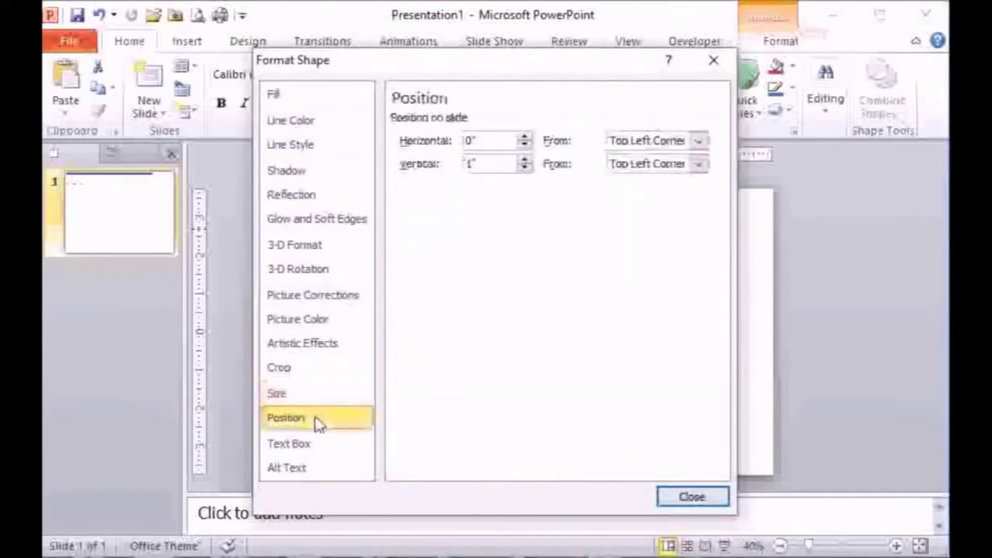
pyautogui.doubleClick(485, 164)
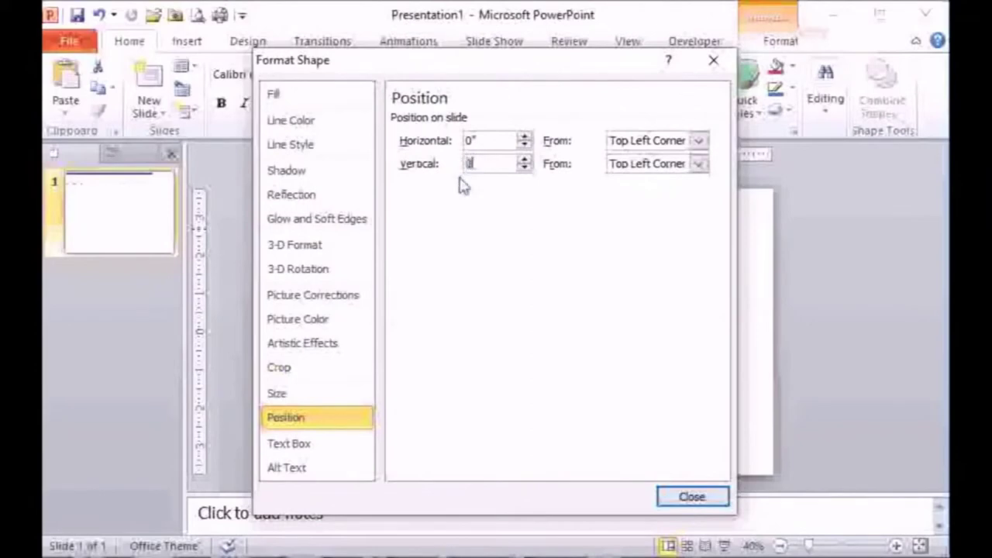
pyautogui.write('0.01')
pyautogui.press('Return')
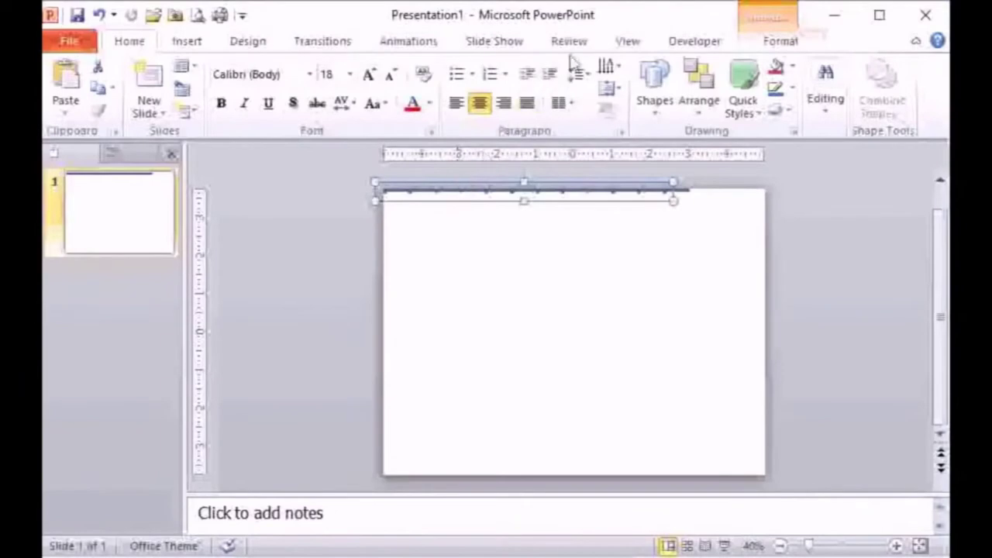
# Step: Set the view zoom to 100%
pyautogui.click(624, 44)
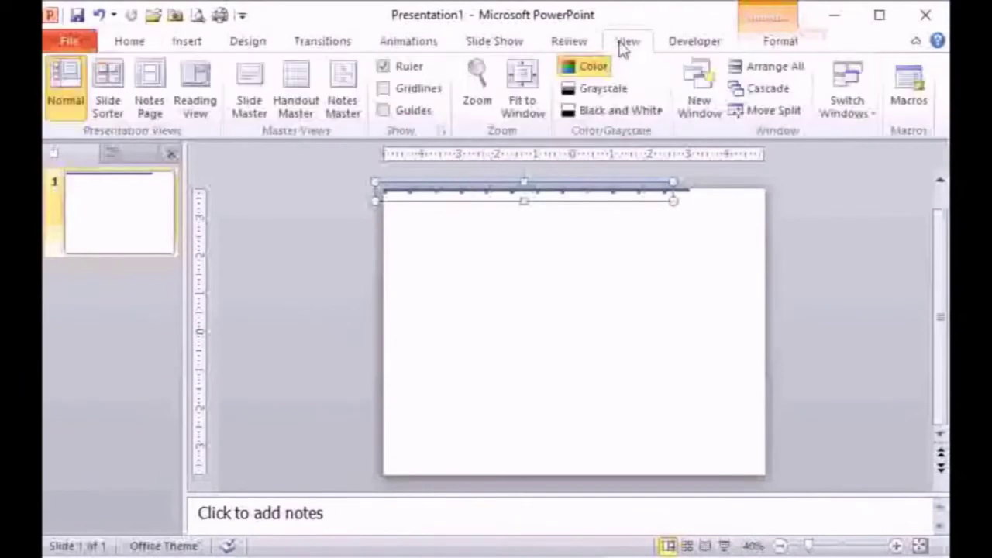
pyautogui.click(476, 83)
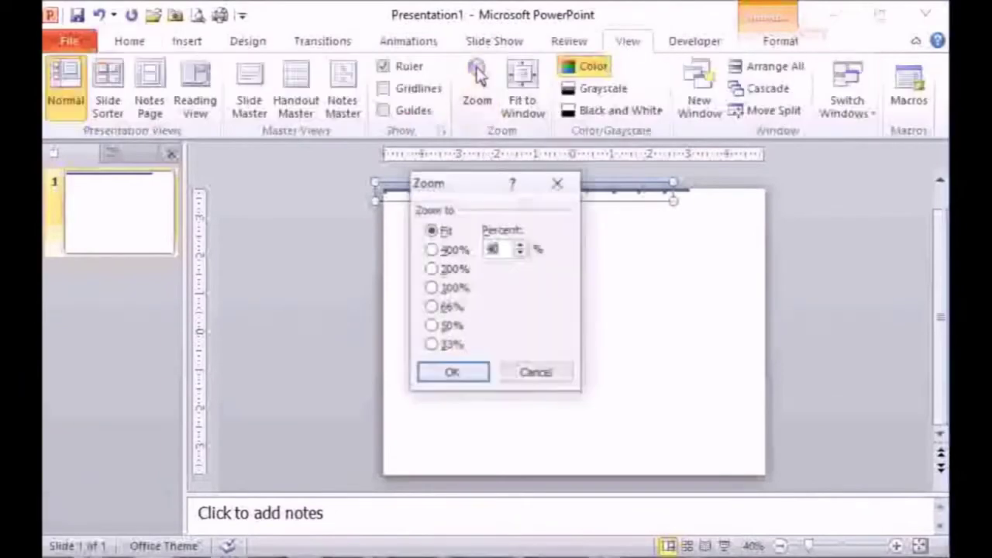
pyautogui.click(433, 288)
pyautogui.click(449, 374)
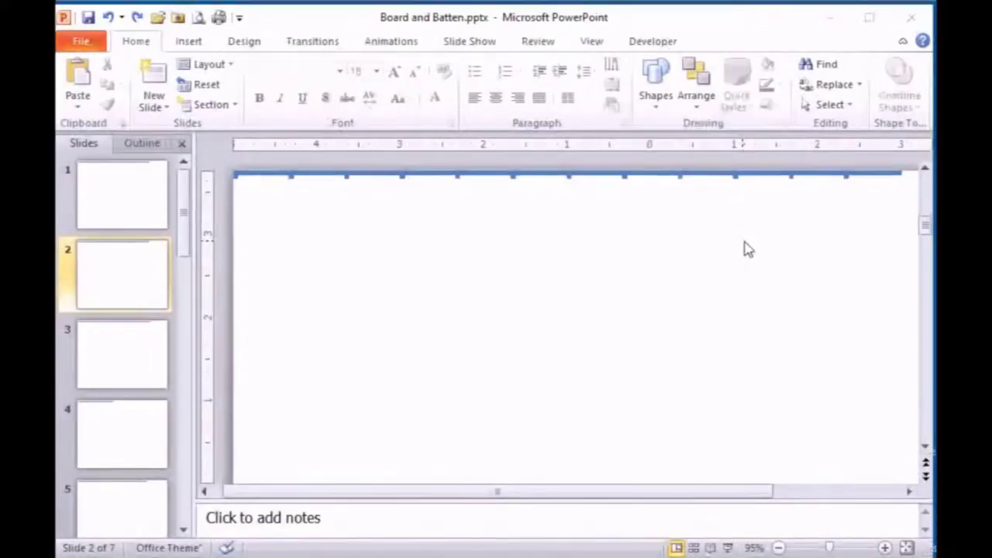
# Step: Ungroup the top line twice to break it into separate pieces
pyautogui.click(698, 177)
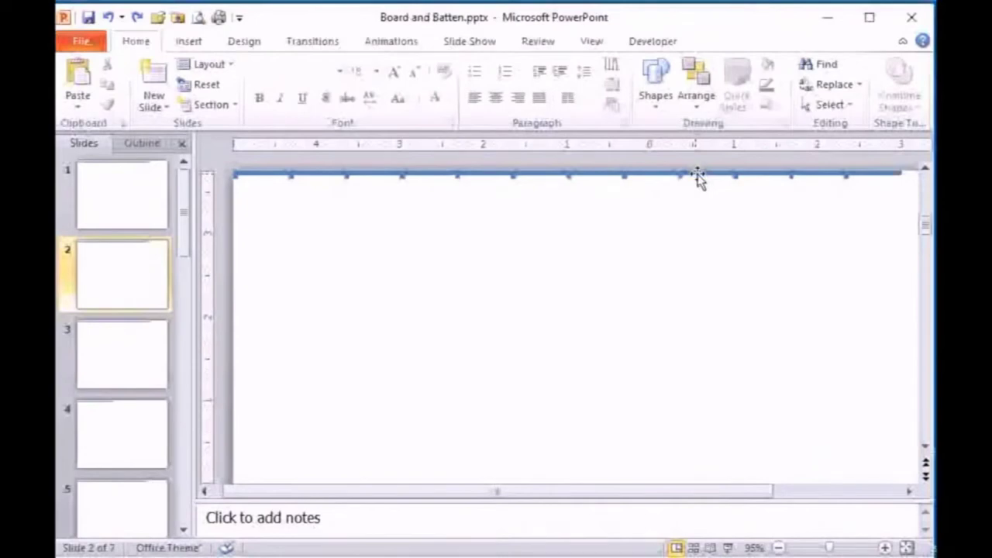
pyautogui.click(696, 86)
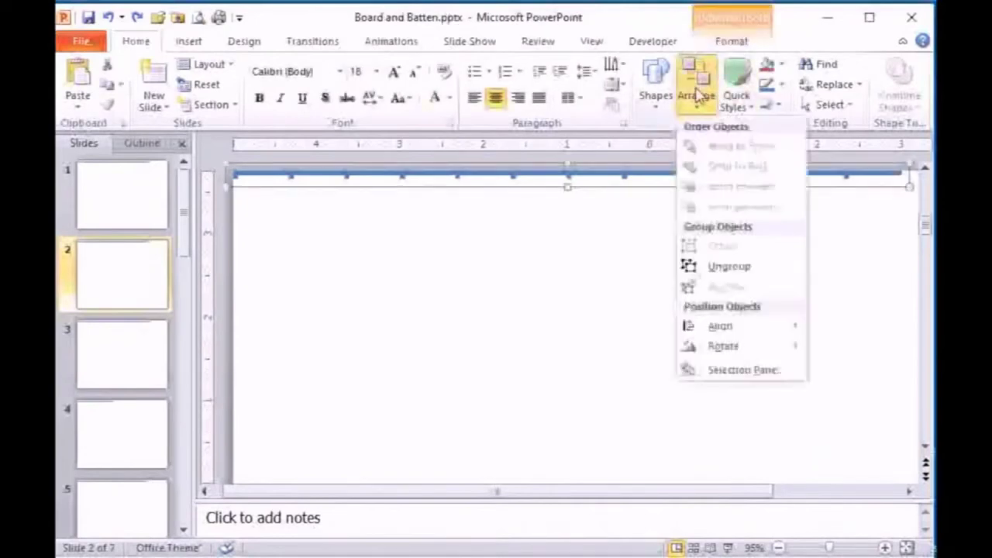
pyautogui.click(727, 268)
pyautogui.click(886, 214)
pyautogui.moveTo(871, 197); pyautogui.dragTo(231, 163)
pyautogui.click(693, 85)
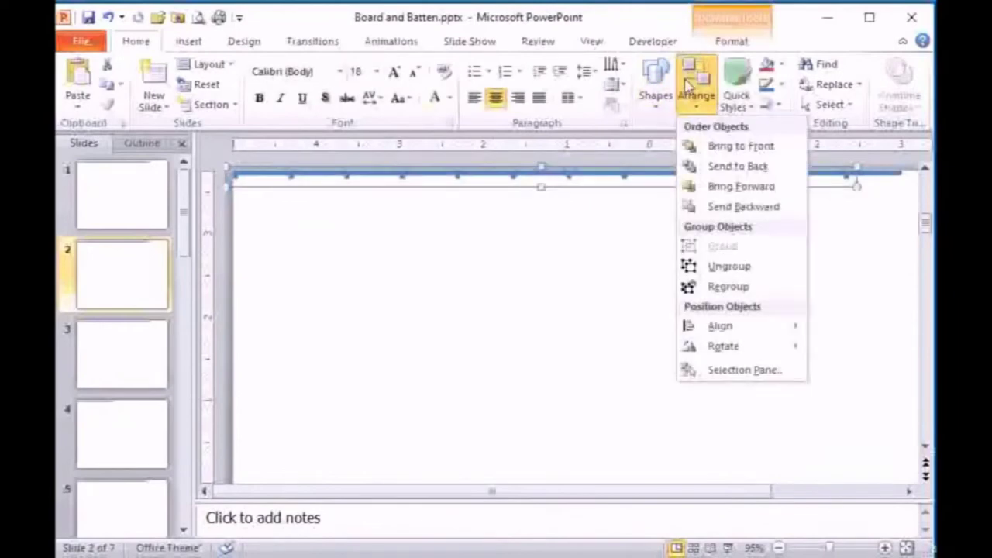
pyautogui.click(715, 266)
# Step: Select all 12 line pieces and set their width to 1"
pyautogui.click(859, 210)
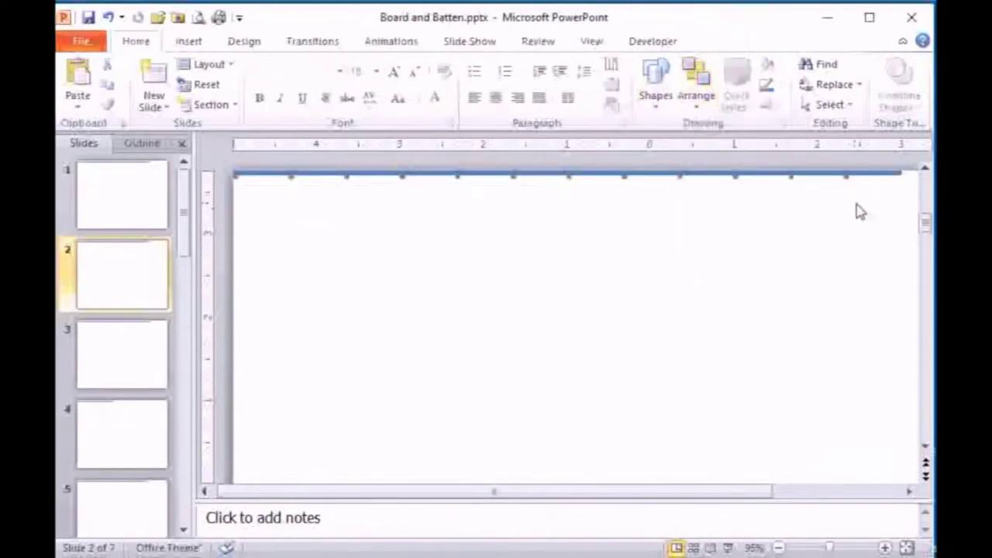
pyautogui.moveTo(859, 203); pyautogui.dragTo(226, 163)
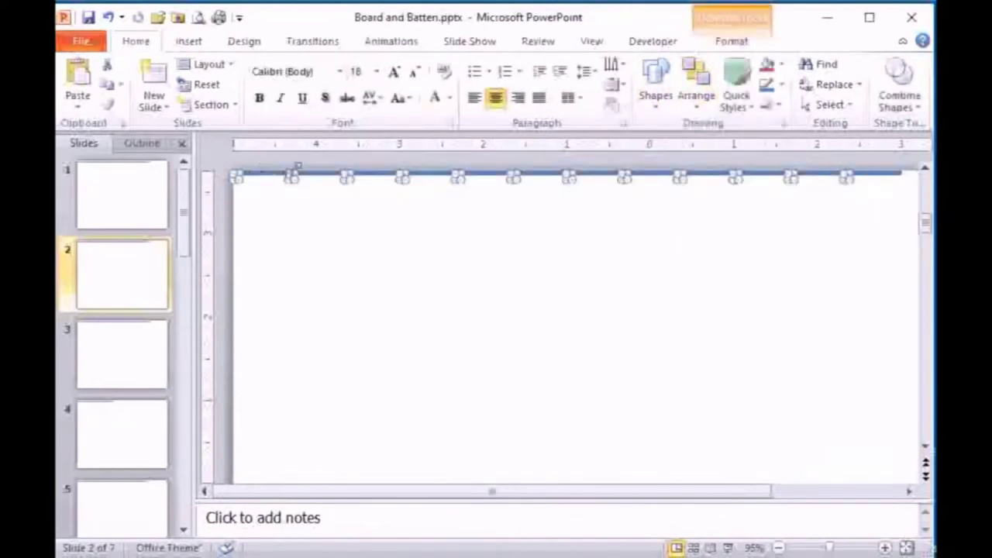
pyautogui.rightClick(292, 181)
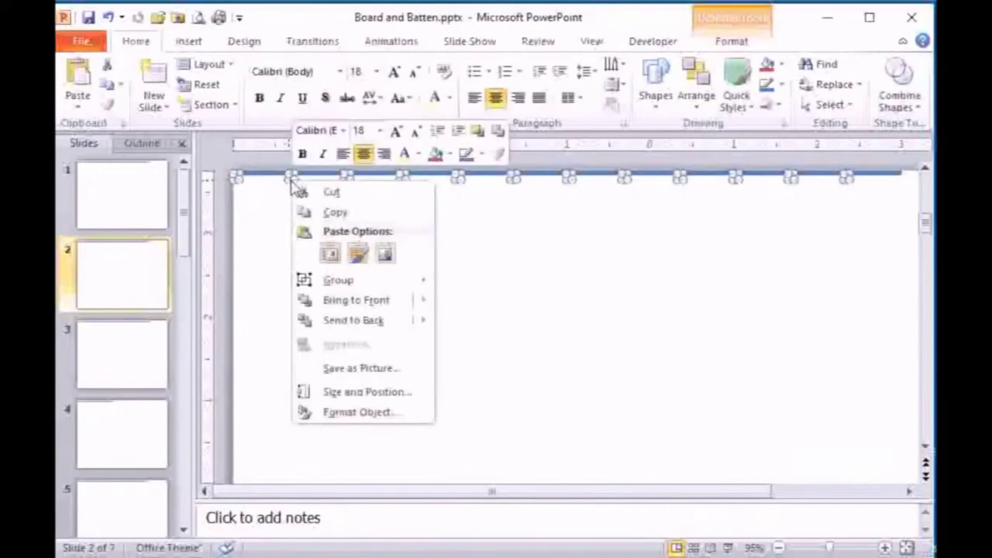
pyautogui.click(333, 413)
pyautogui.click(510, 457)
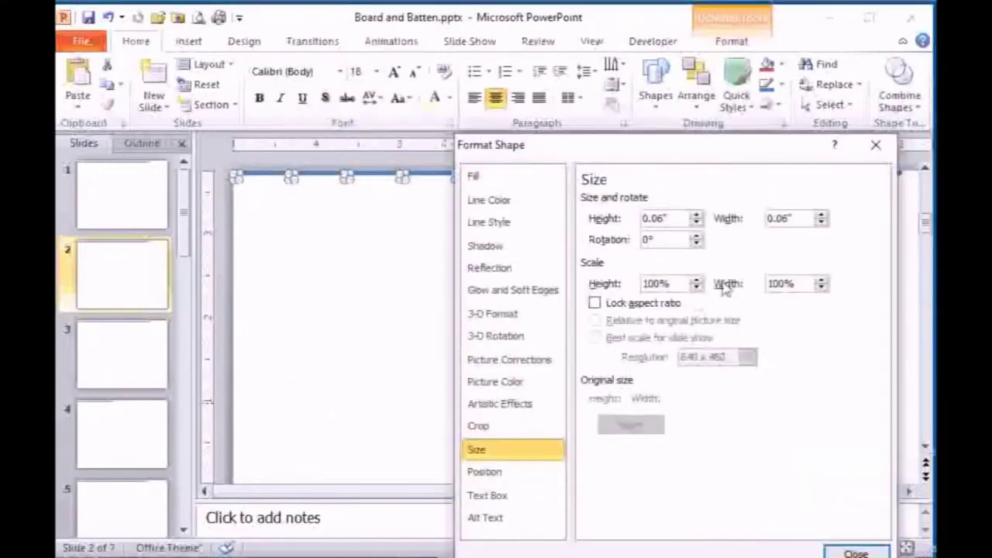
pyautogui.doubleClick(795, 218)
pyautogui.write('1')
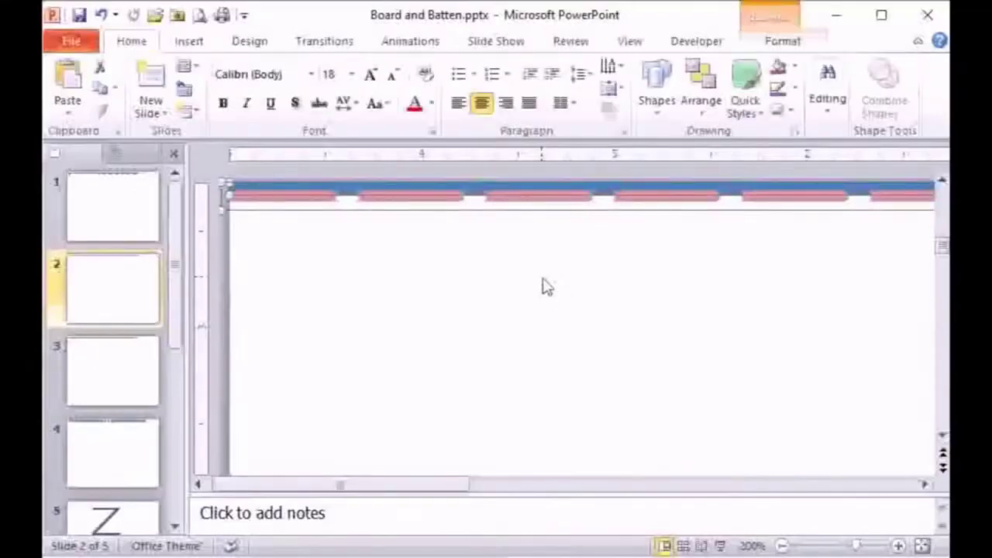
# Step: Change the striped shape's vertical position from 0.04" to 0.00"
pyautogui.rightClick(632, 202)
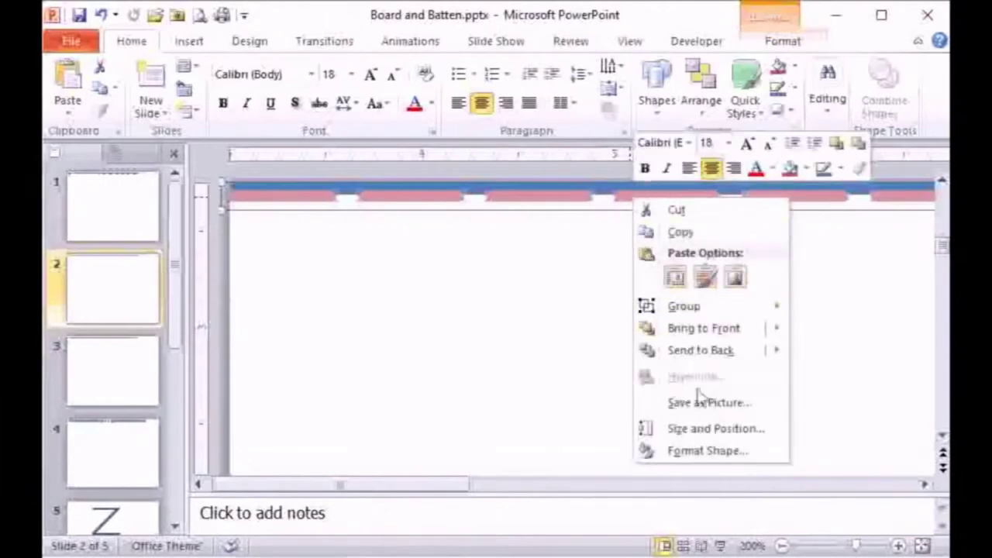
pyautogui.click(715, 429)
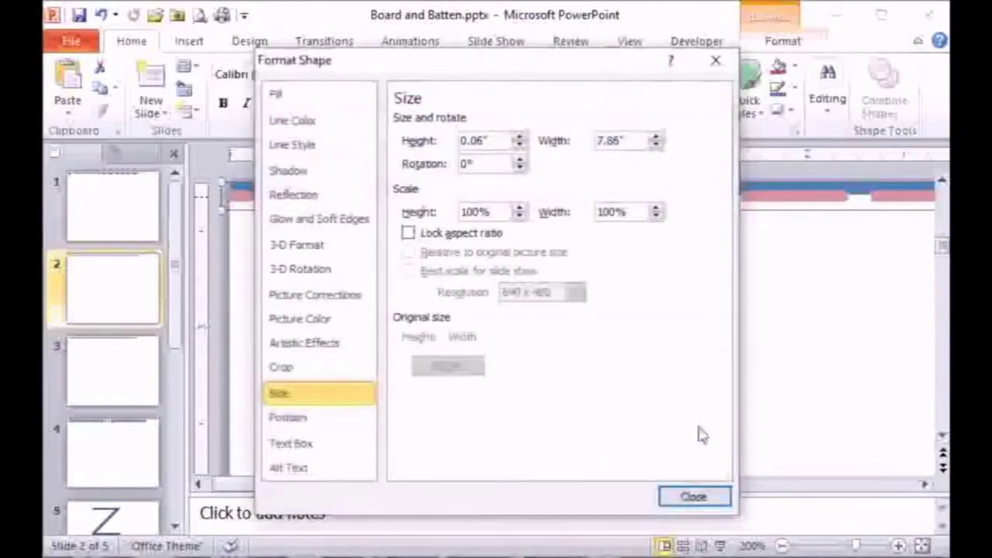
pyautogui.click(294, 423)
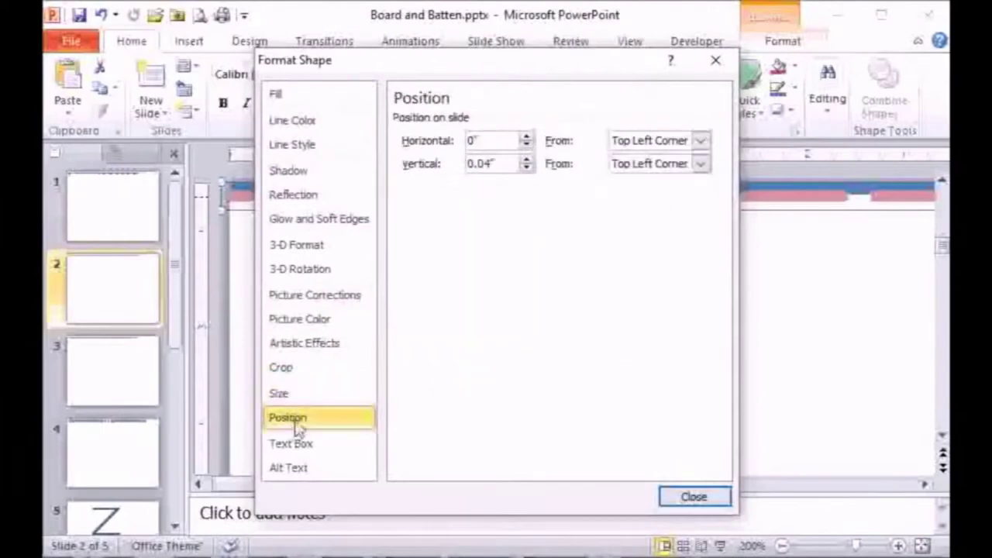
pyautogui.moveTo(501, 163); pyautogui.dragTo(463, 169)
pyautogui.press('BackSpace')
pyautogui.write('0.00')
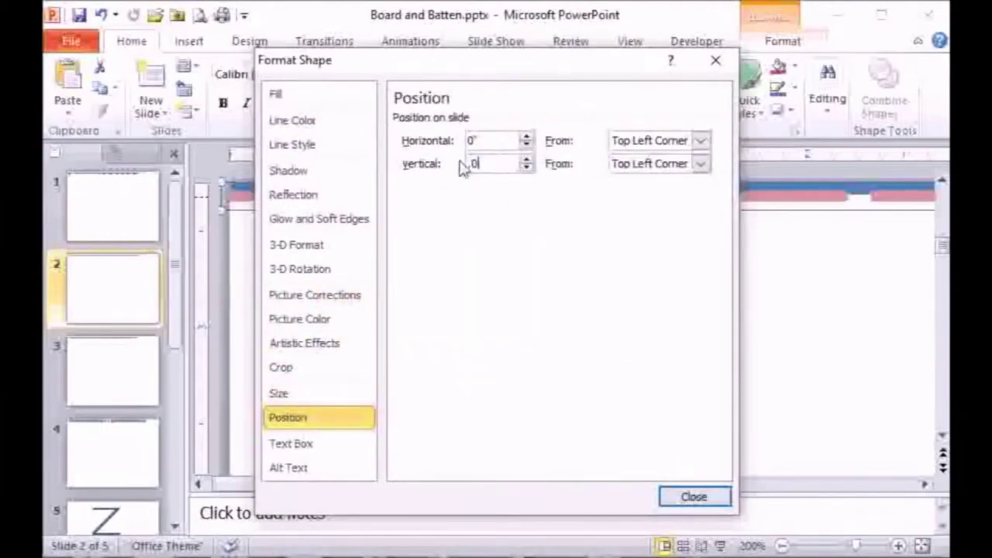
pyautogui.press('Return')
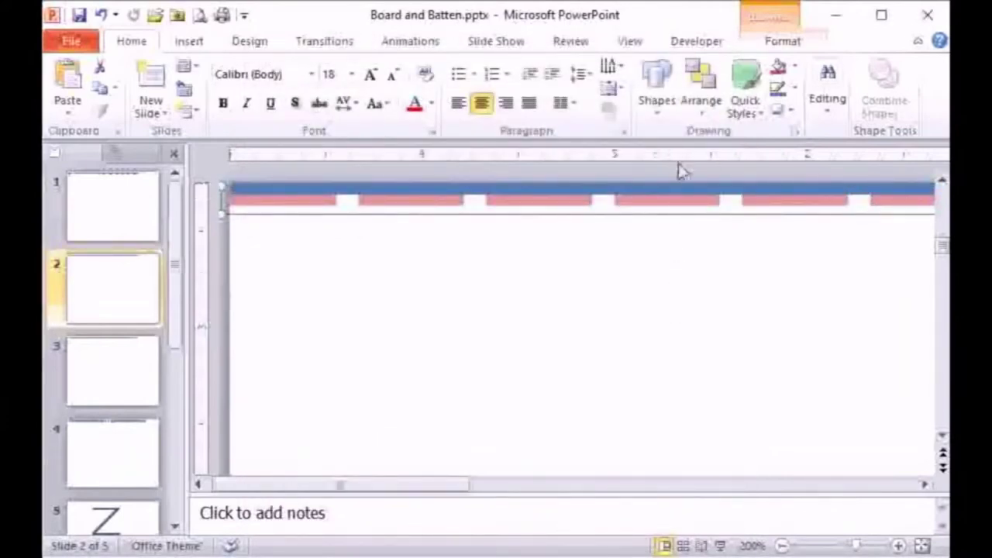
# Step: Ungroup the pink strip and set all its pieces' width to 0.67"
pyautogui.click(707, 85)
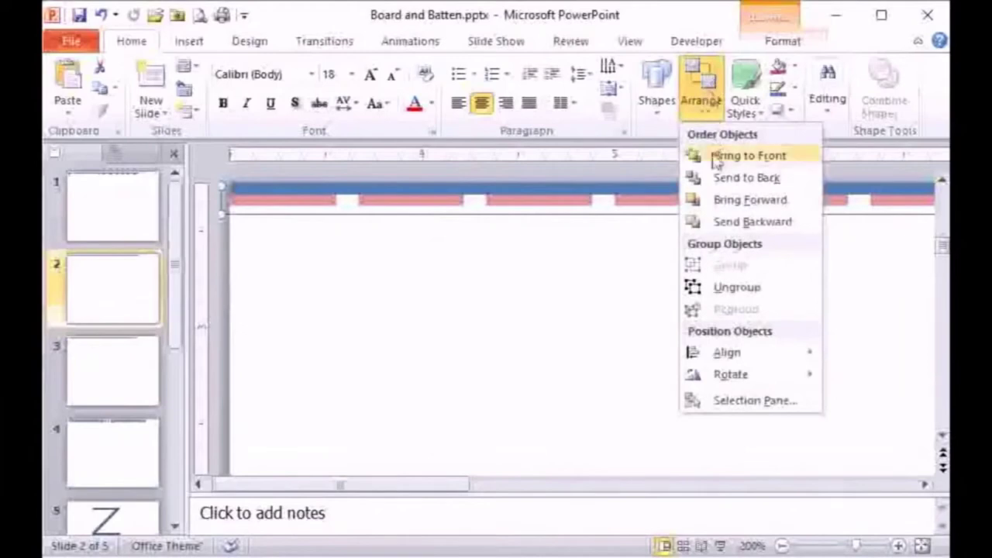
pyautogui.click(732, 299)
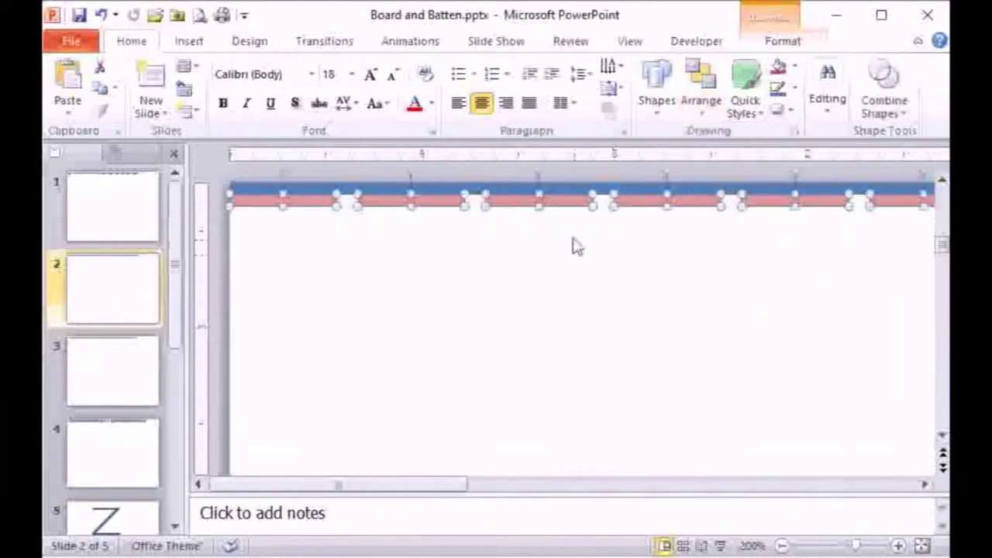
pyautogui.rightClick(501, 203)
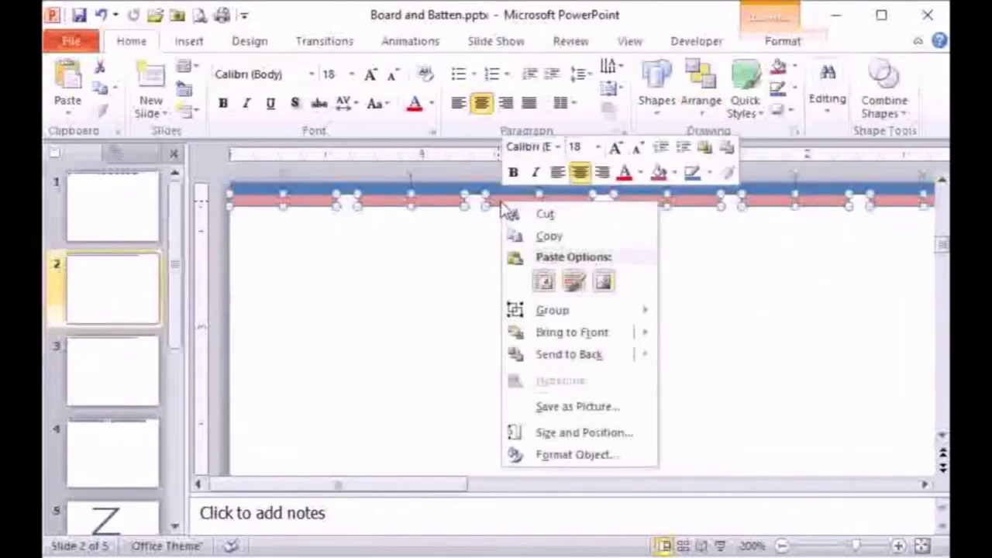
pyautogui.click(562, 435)
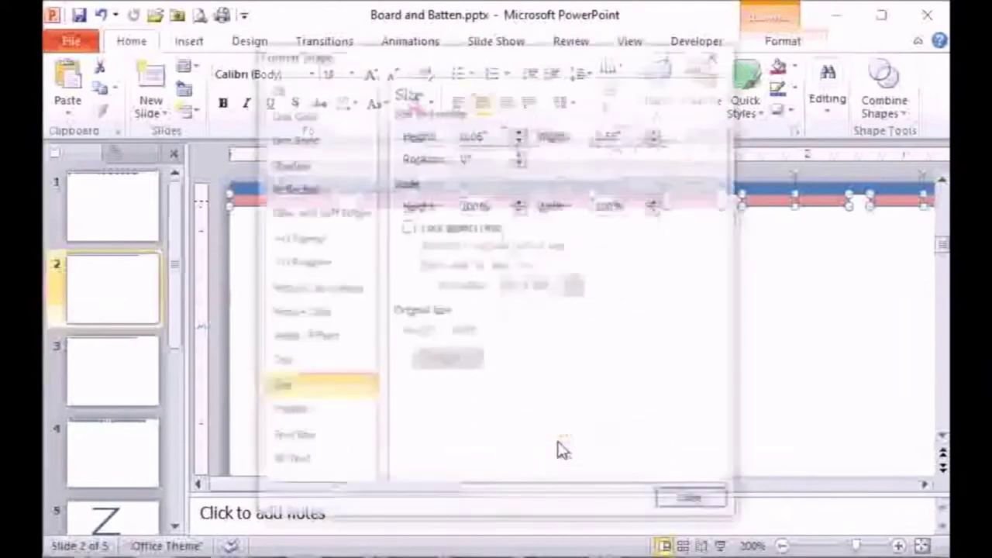
pyautogui.moveTo(636, 133); pyautogui.dragTo(582, 139)
pyautogui.write('0.')
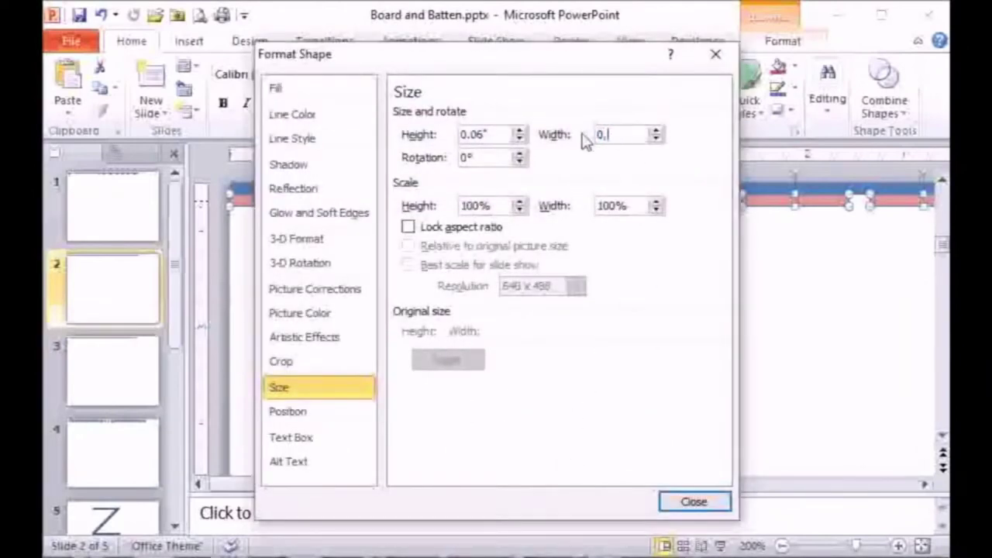
pyautogui.write('67')
pyautogui.press('Return')
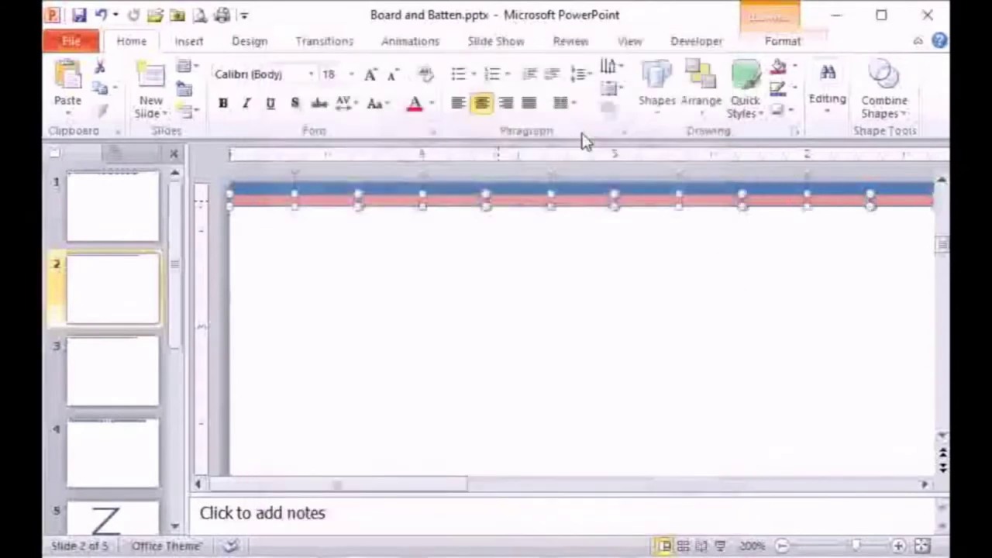
# Step: Delete the right vertex of the first two pink pieces to slant their edges
pyautogui.click(266, 224)
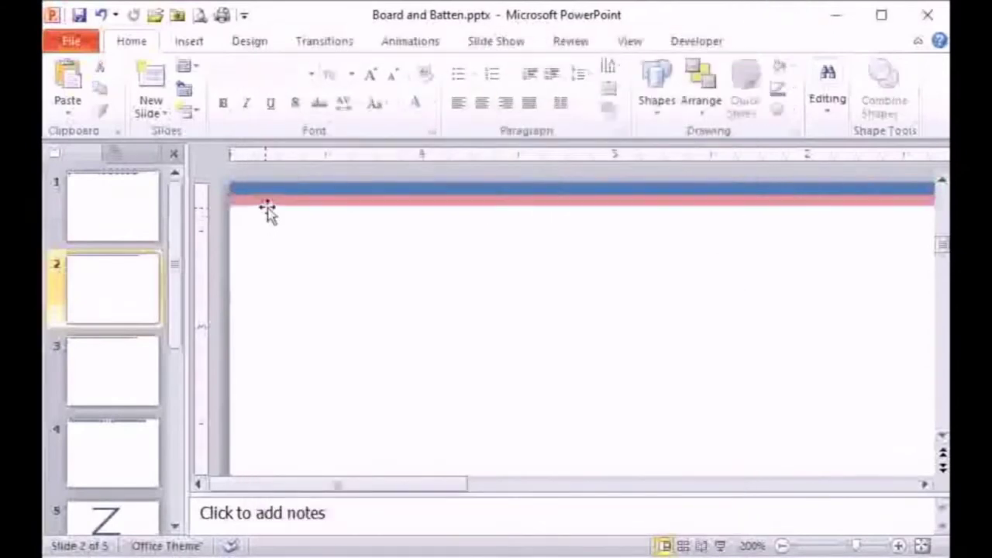
pyautogui.click(265, 206)
pyautogui.rightClick(265, 204)
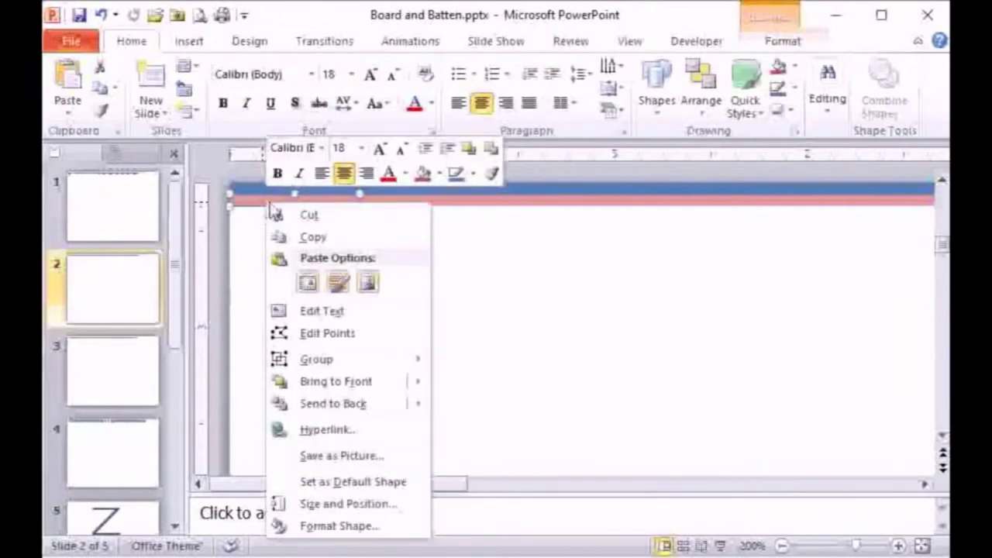
pyautogui.click(333, 334)
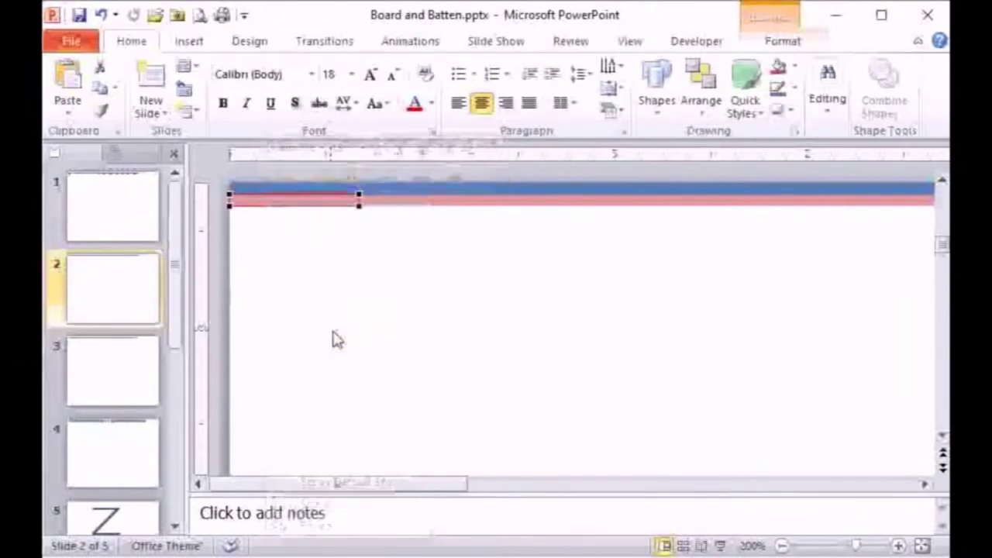
pyautogui.rightClick(358, 205)
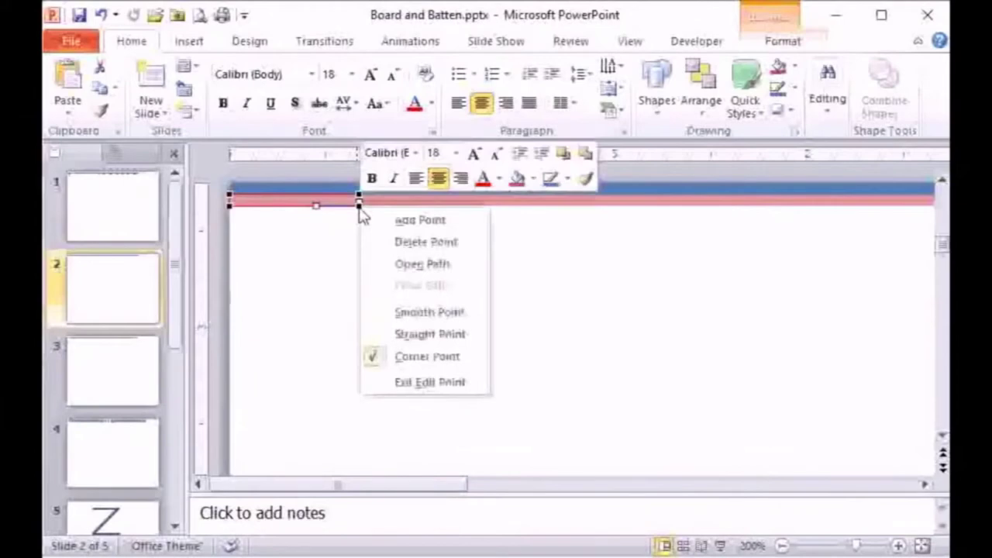
pyautogui.click(425, 242)
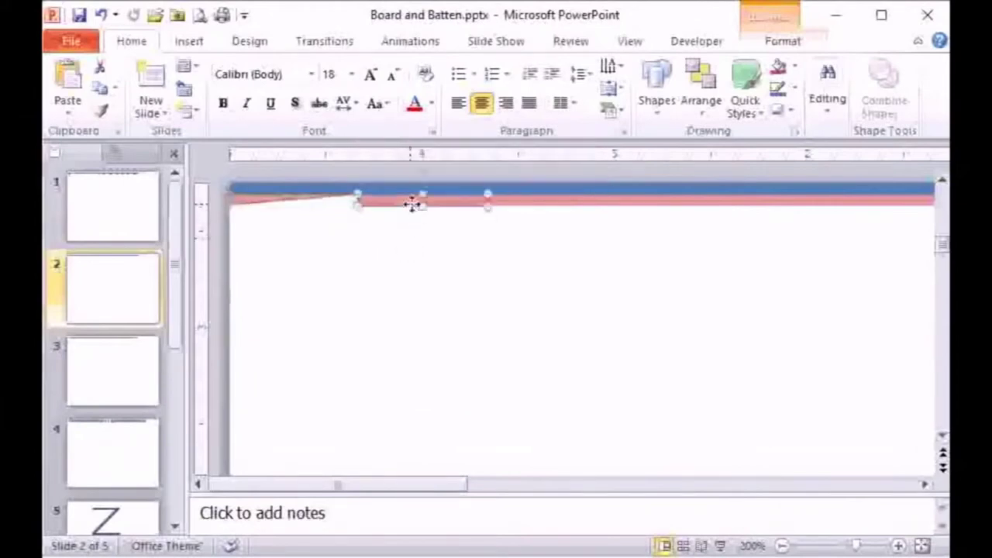
pyautogui.rightClick(416, 208)
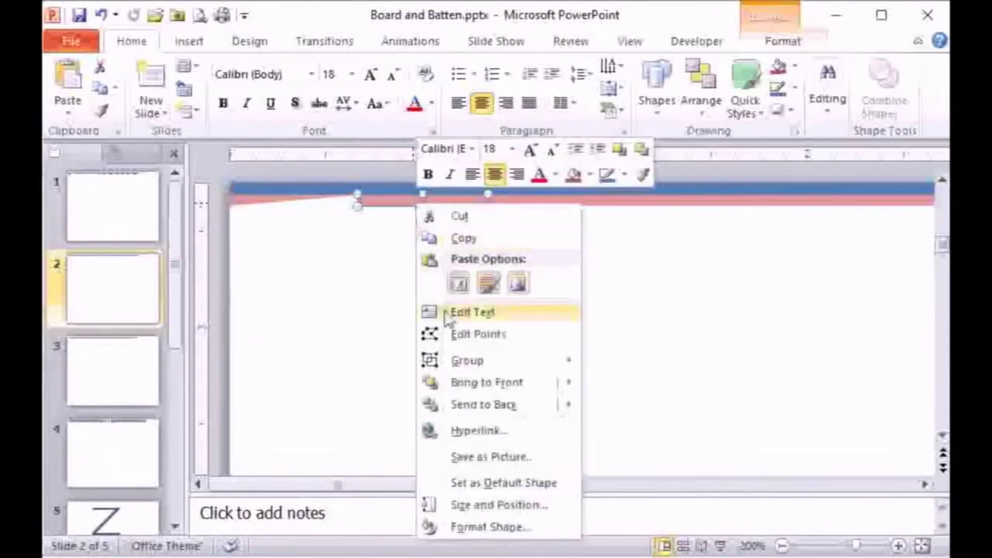
pyautogui.click(463, 338)
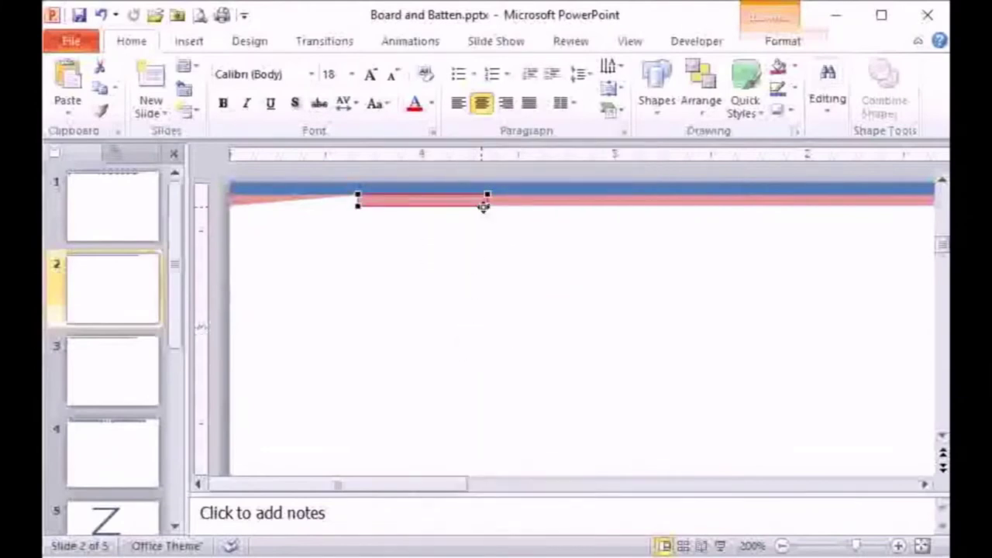
pyautogui.rightClick(486, 208)
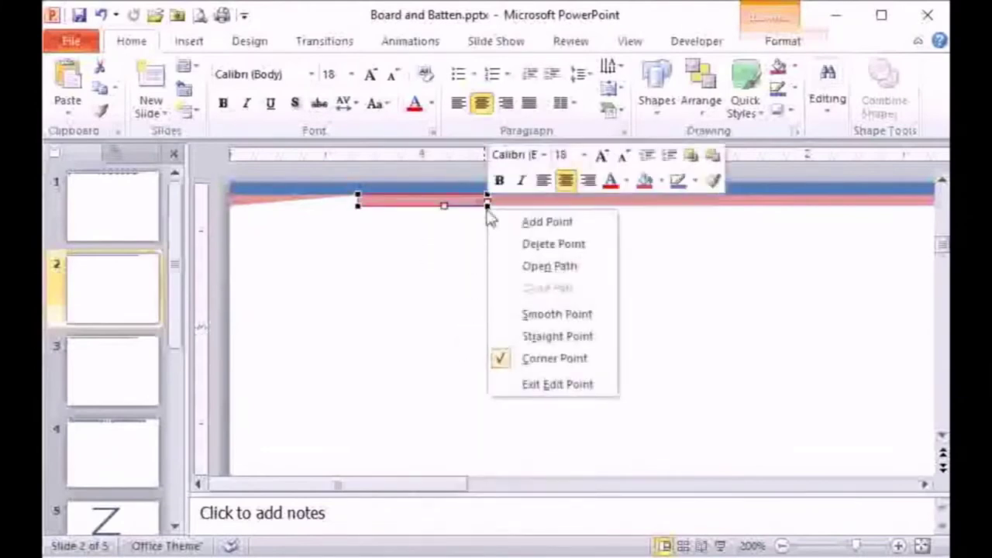
pyautogui.click(533, 246)
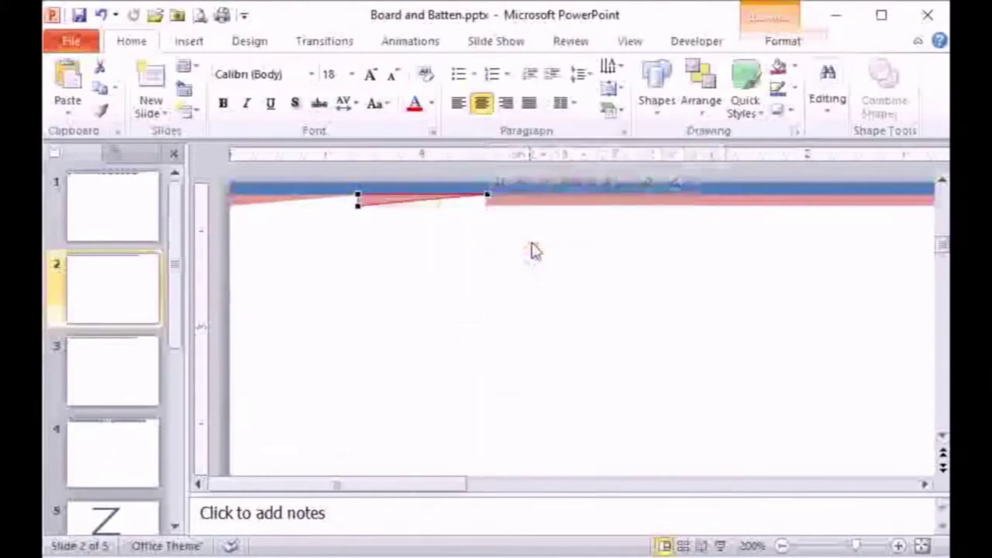
# Step: Edit the third strip's right corner point and duplicate the sloped sliver twice with Ctrl+D
pyautogui.click(560, 201)
pyautogui.rightClick(561, 203)
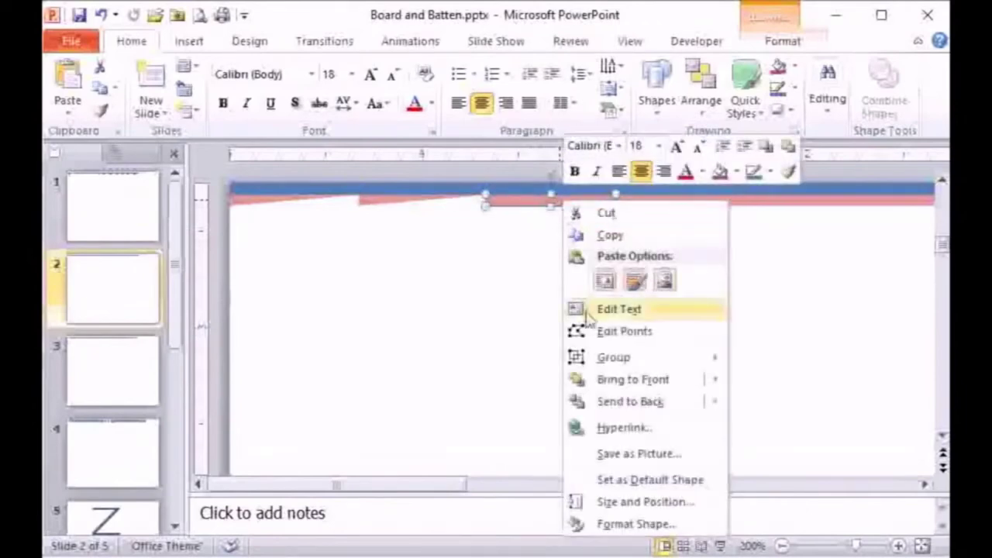
pyautogui.click(608, 334)
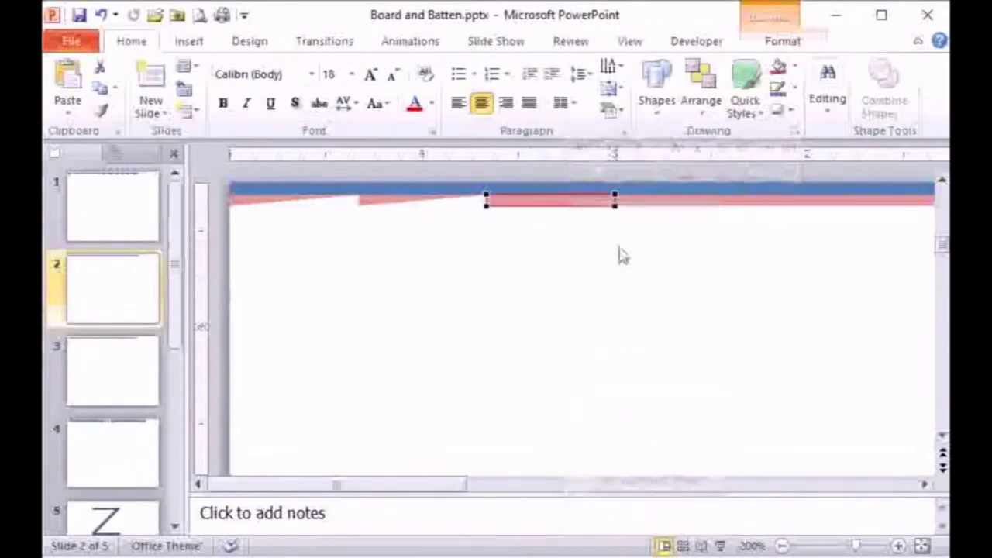
pyautogui.click(615, 206)
pyautogui.rightClick(615, 206)
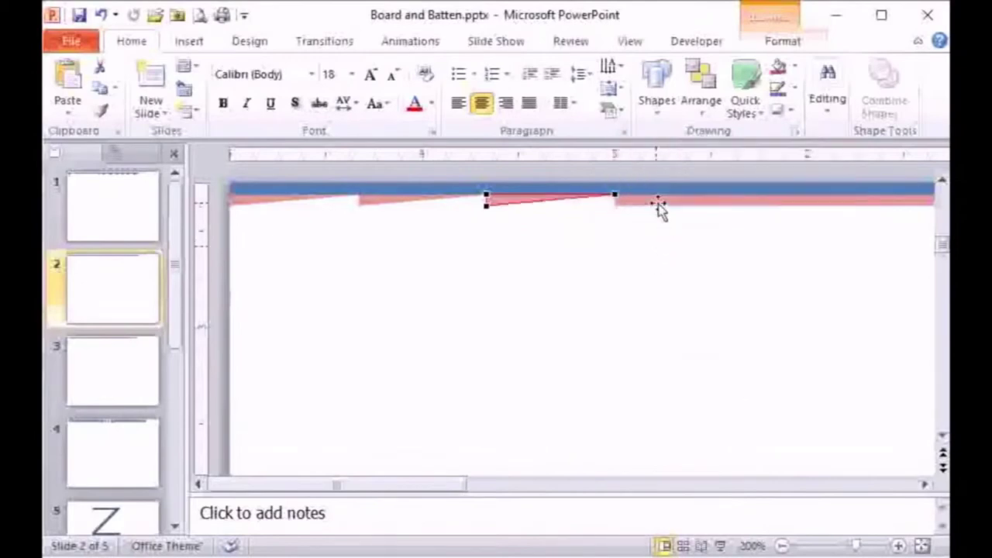
pyautogui.hotkey('ctrl', 'd')
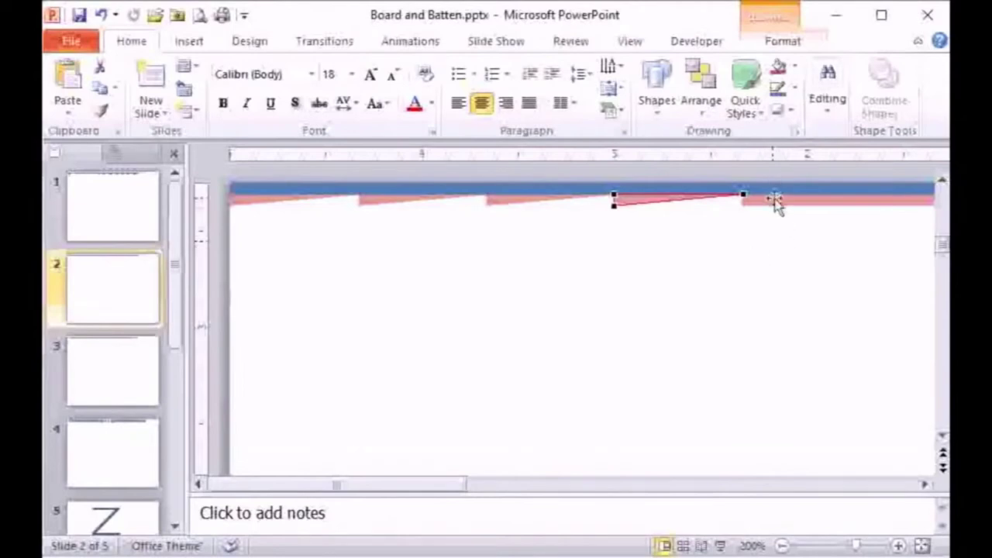
pyautogui.hotkey('ctrl', 'd')
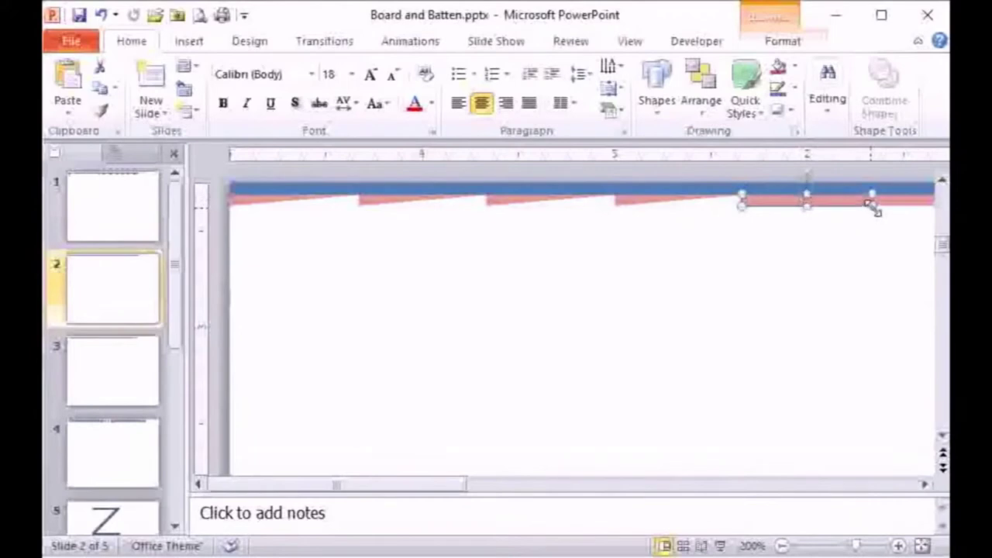
# Step: Delete the rightmost pink strip's right corner point to leave a sloped edge
pyautogui.rightClick(874, 208)
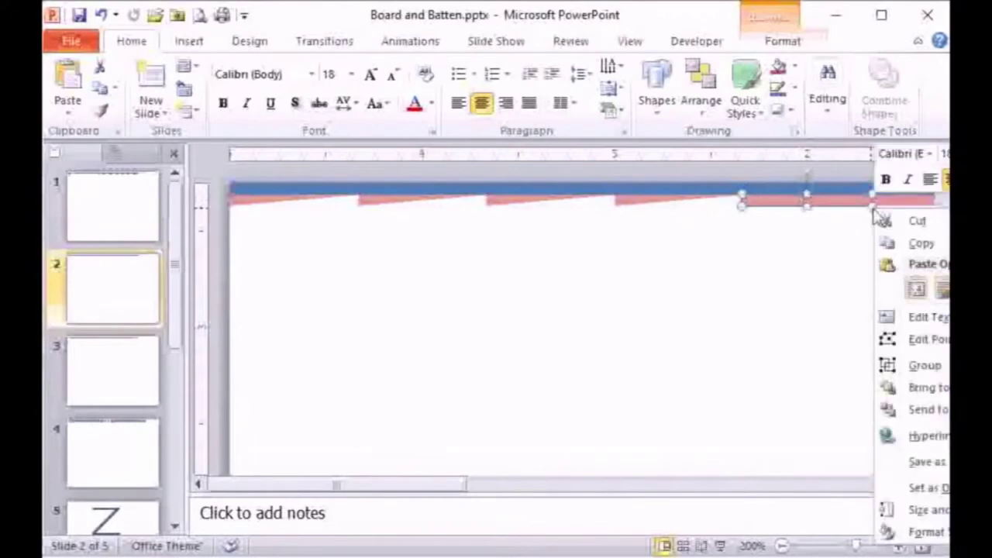
pyautogui.click(915, 341)
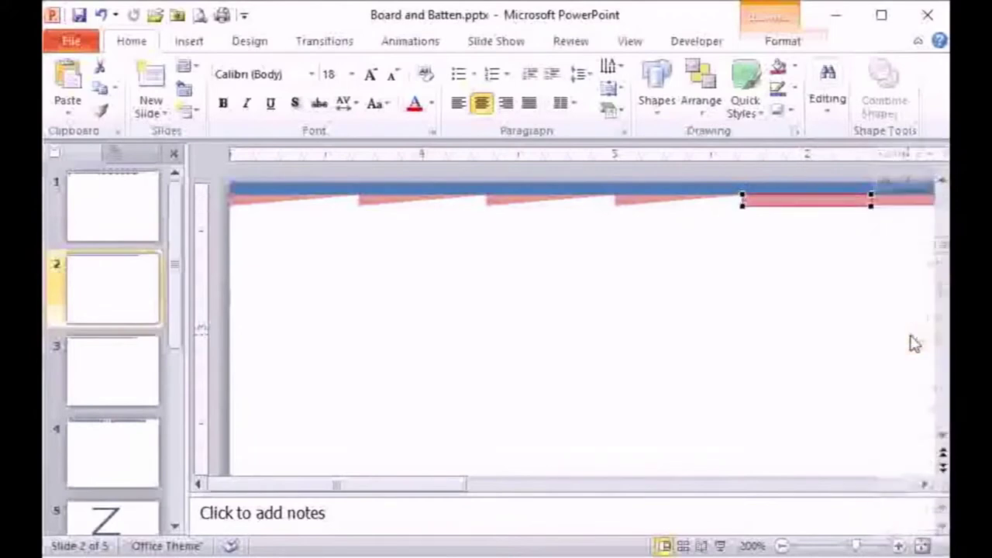
pyautogui.rightClick(871, 207)
pyautogui.click(907, 243)
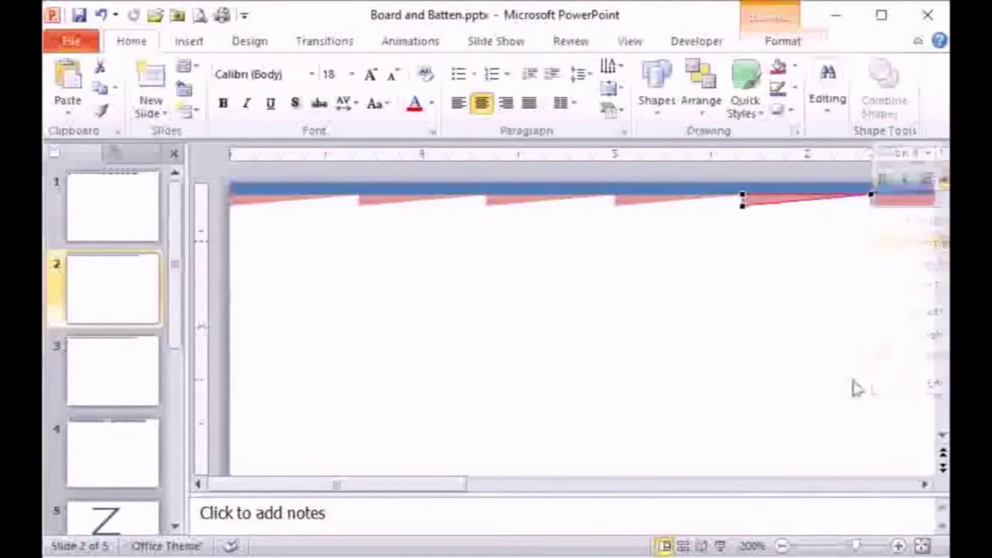
pyautogui.click(843, 487)
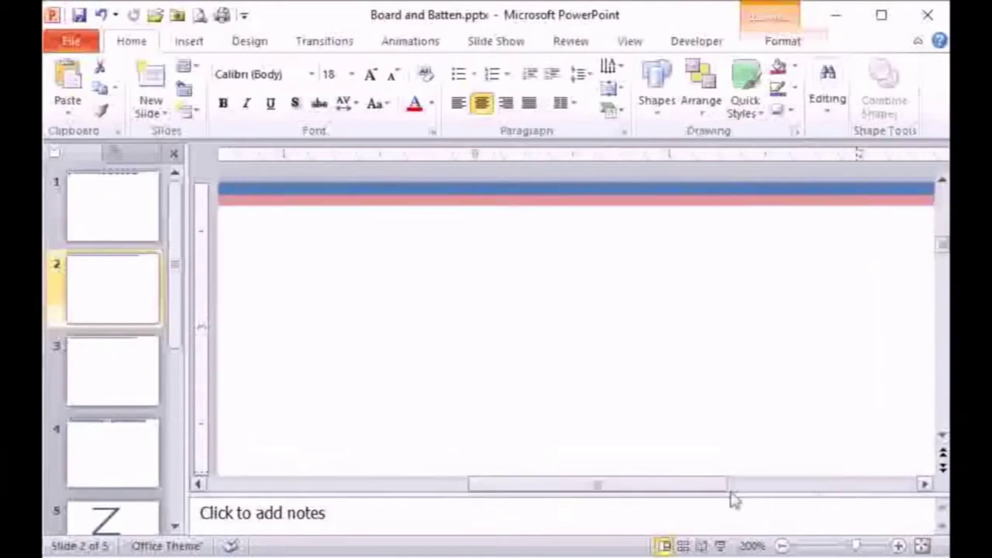
# Step: Delete the next pink strip's lower-right corner point to make it a wedge
pyautogui.moveTo(672, 491); pyautogui.dragTo(566, 500)
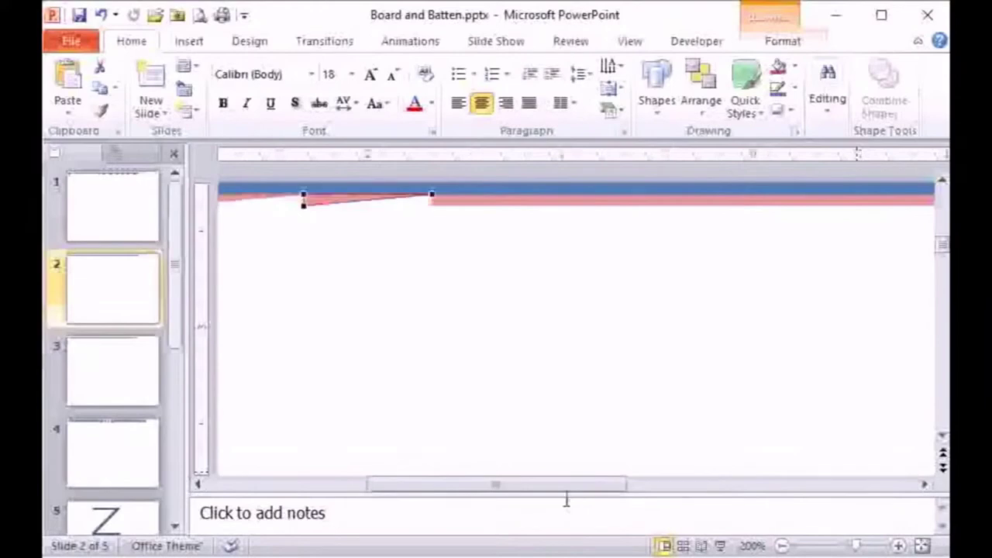
pyautogui.click(518, 203)
pyautogui.rightClick(562, 204)
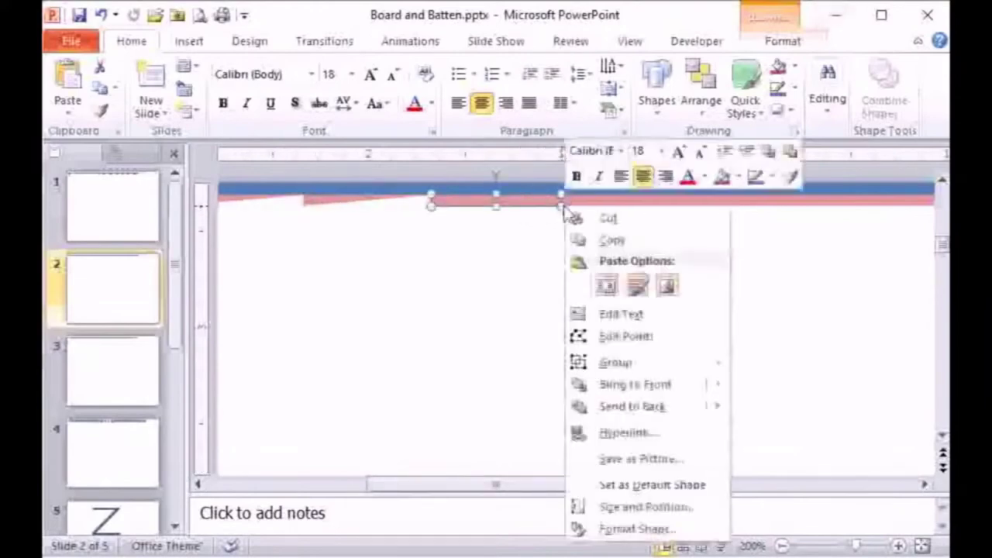
pyautogui.click(624, 338)
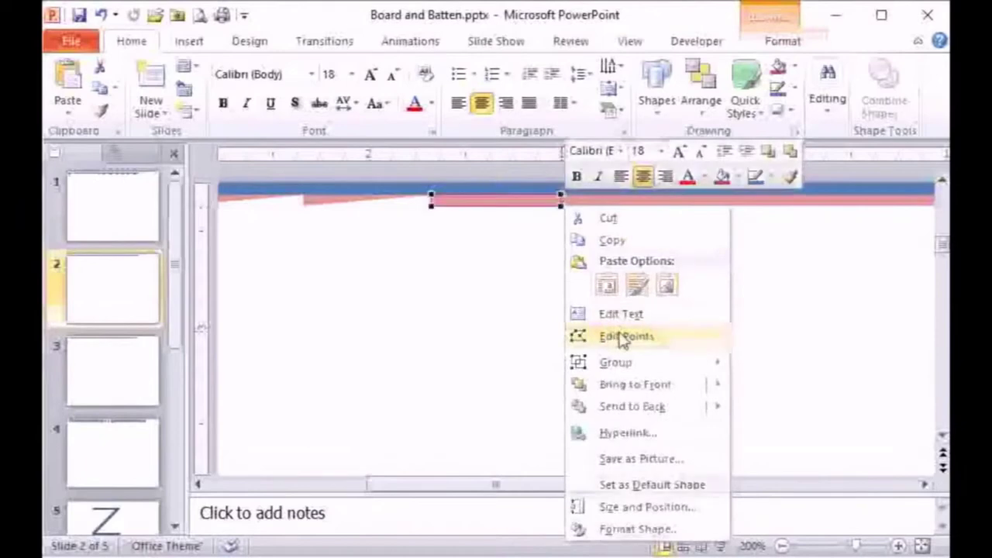
pyautogui.rightClick(560, 205)
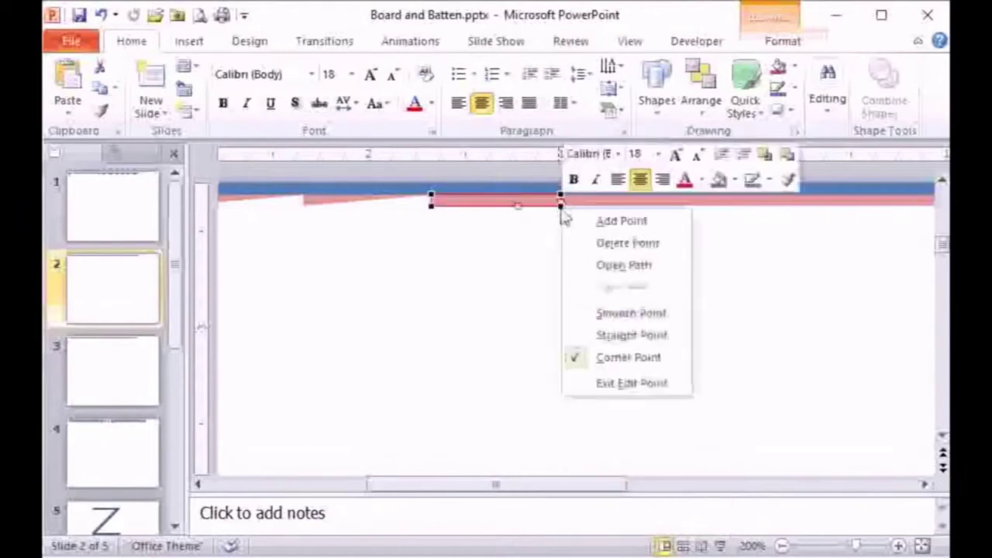
pyautogui.click(612, 243)
pyautogui.click(643, 204)
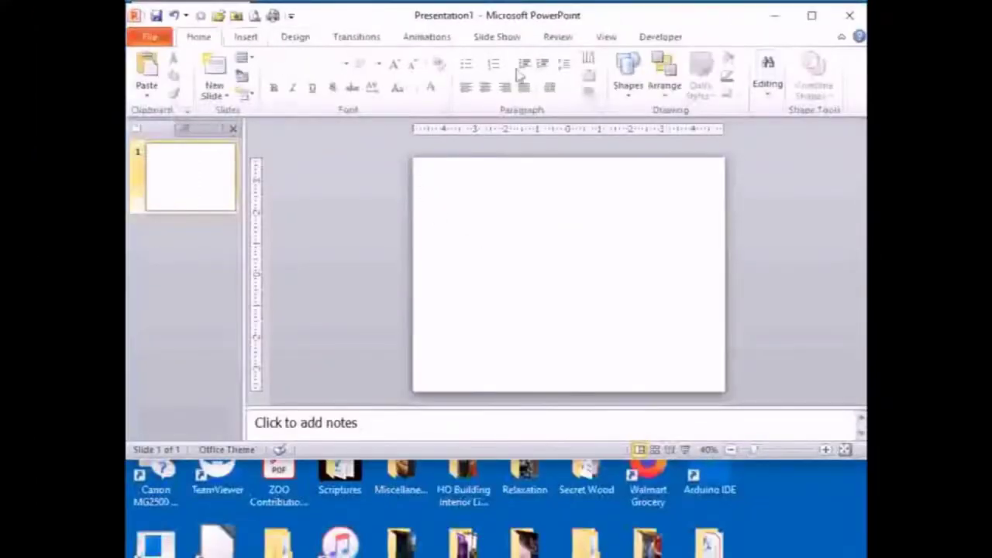
# Step: Draw a rectangle and set its height and width to 1"
pyautogui.click(629, 77)
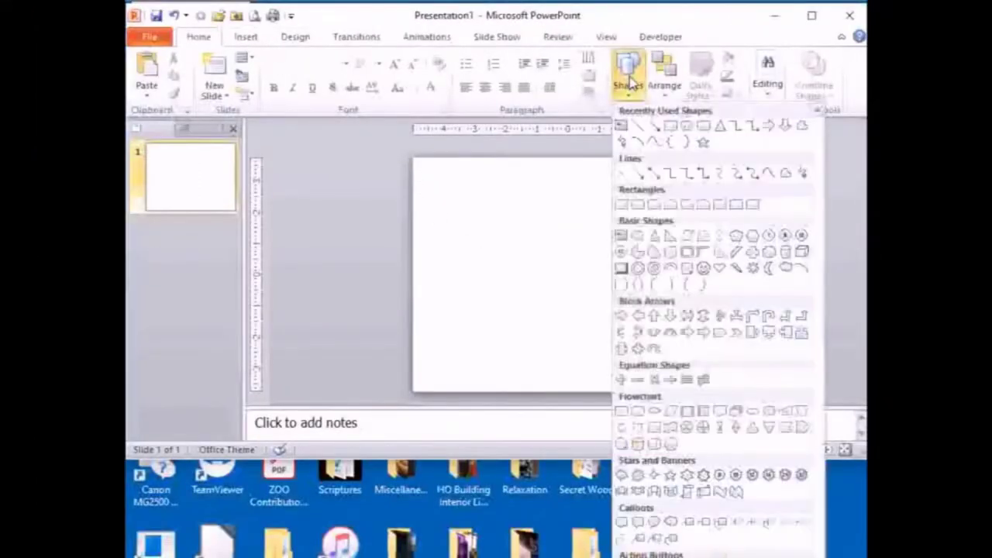
pyautogui.click(671, 129)
pyautogui.moveTo(502, 198); pyautogui.dragTo(545, 271)
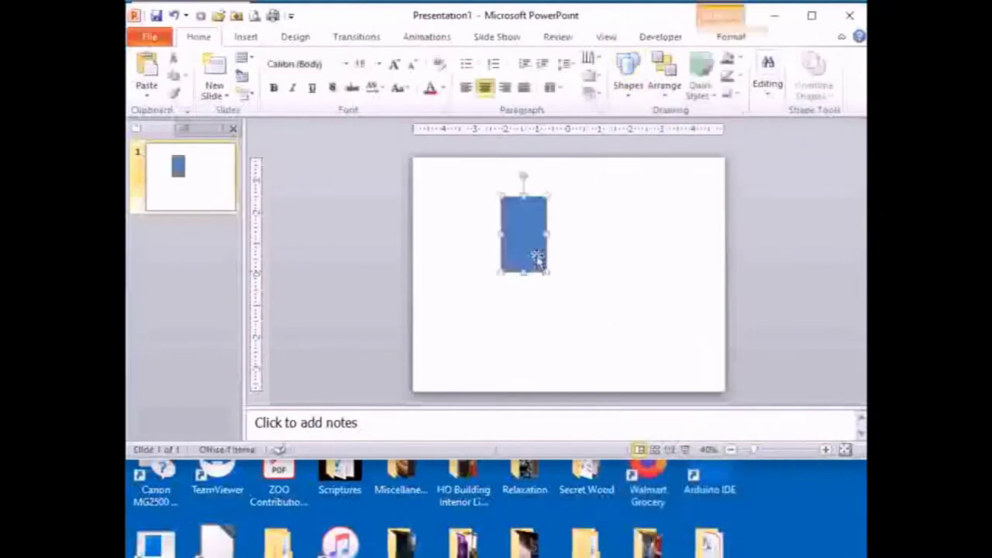
pyautogui.rightClick(535, 259)
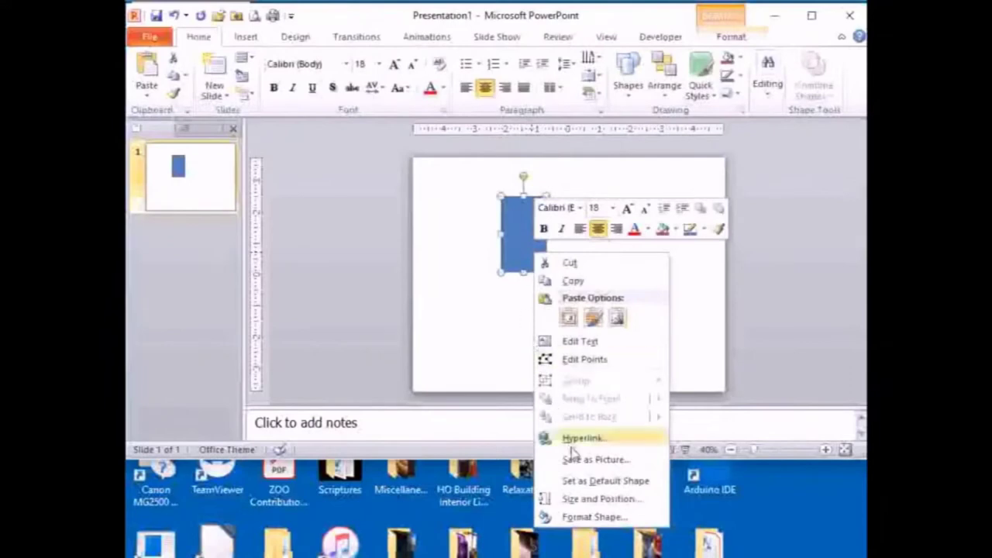
pyautogui.click(594, 500)
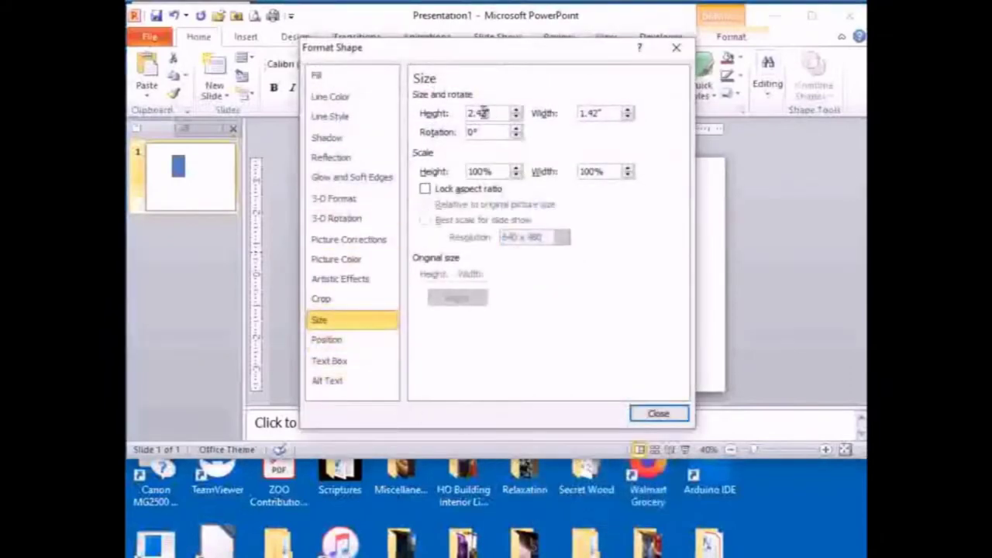
pyautogui.moveTo(483, 113); pyautogui.dragTo(456, 115)
pyautogui.write('1.5')
pyautogui.press('Tab')
pyautogui.write('1')
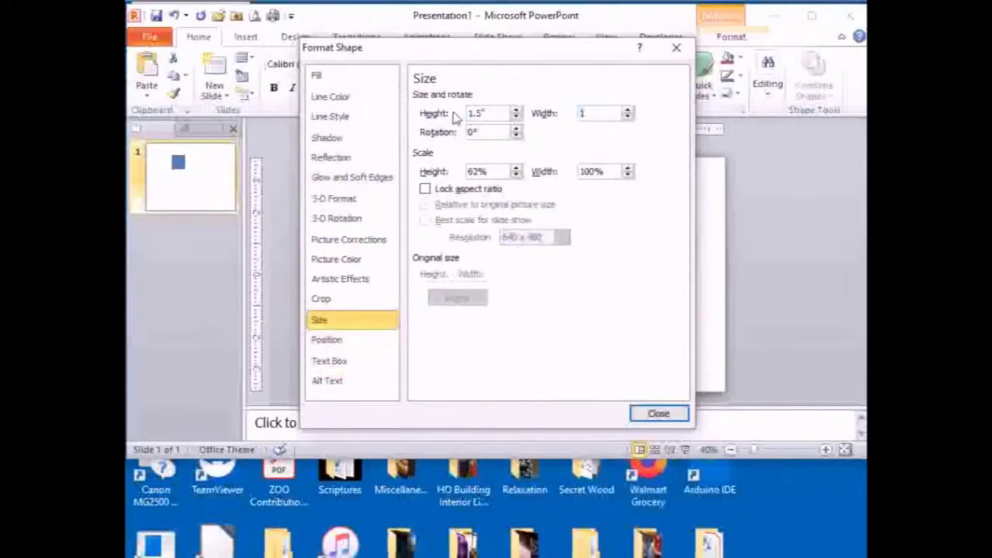
pyautogui.press('Return')
# Step: Draw a small square beside the rectangle and set its height to 0.5"
pyautogui.click(246, 37)
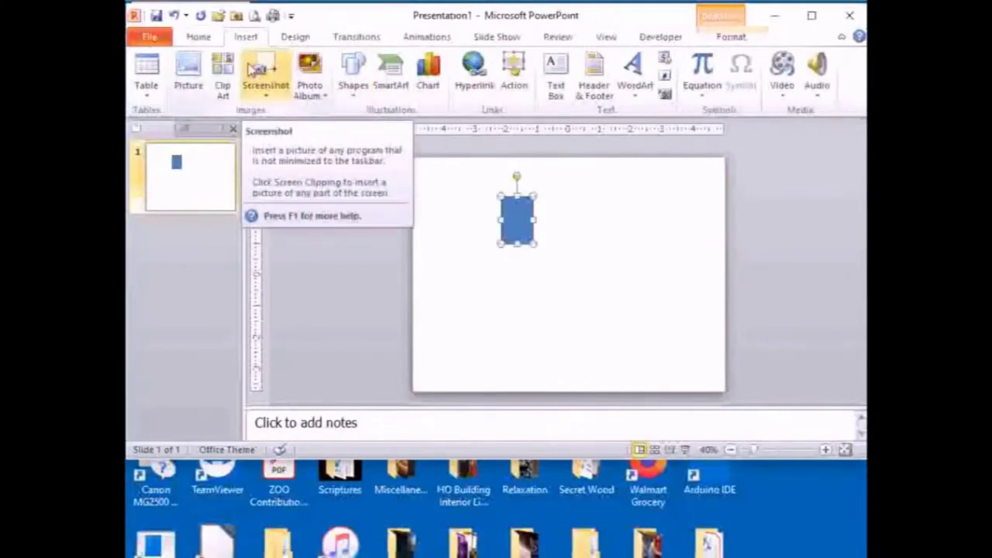
pyautogui.click(354, 73)
pyautogui.click(394, 128)
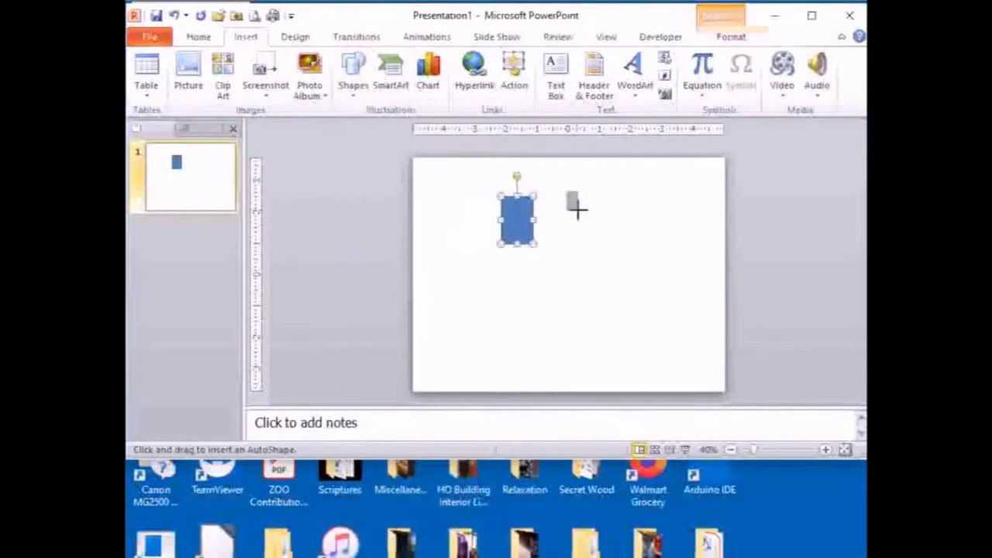
pyautogui.moveTo(578, 210); pyautogui.dragTo(575, 203)
pyautogui.rightClick(574, 203)
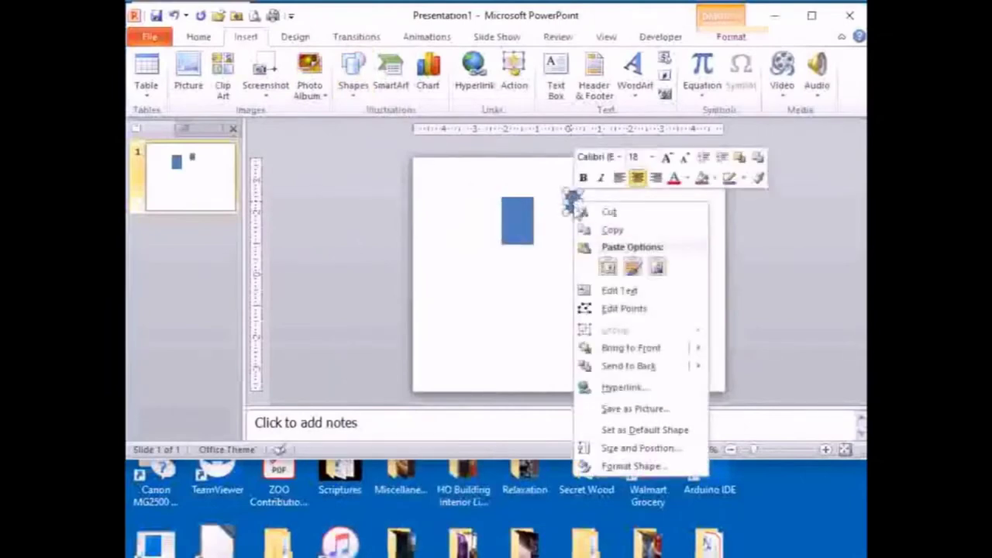
pyautogui.click(648, 455)
pyautogui.moveTo(497, 113); pyautogui.dragTo(470, 113)
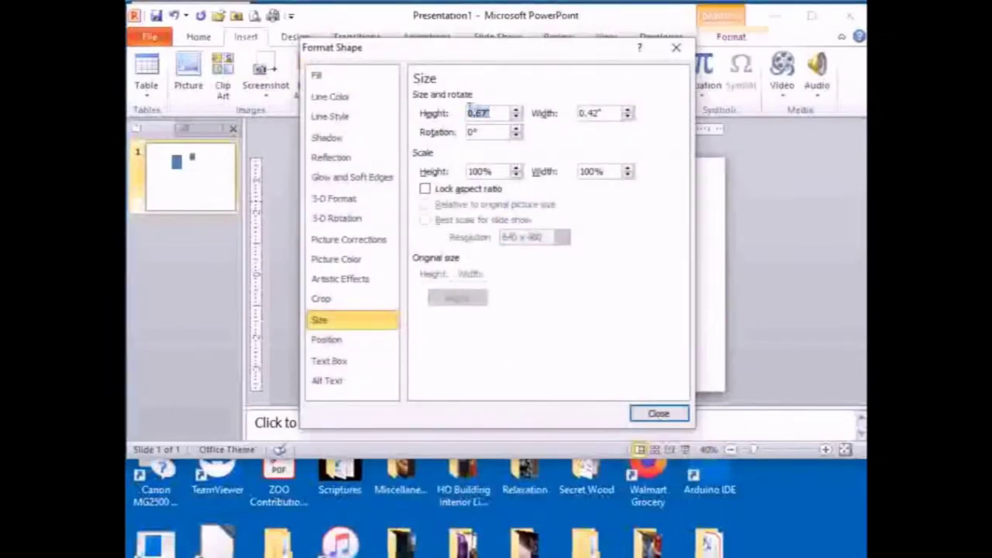
pyautogui.write('0.5')
pyautogui.press('Tab')
pyautogui.press('BackSpace')
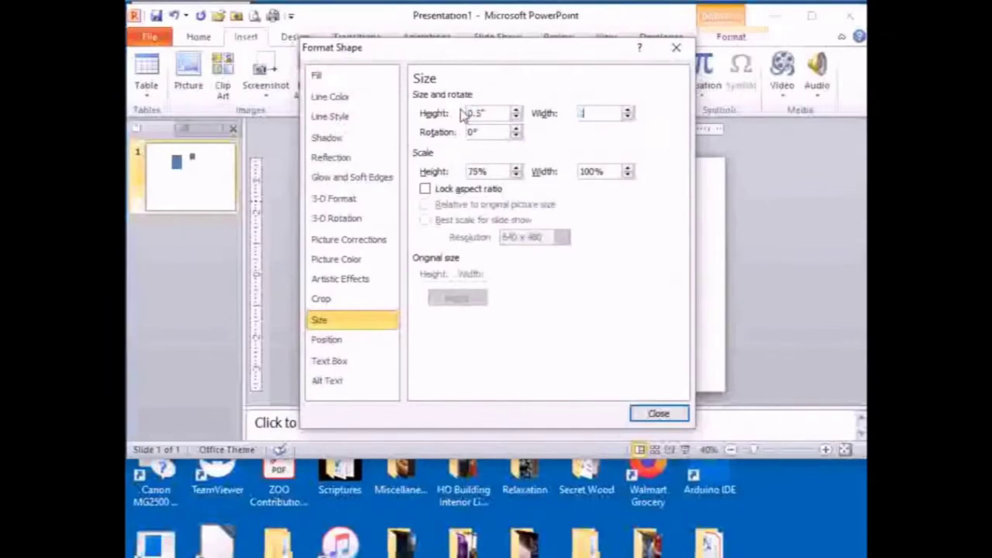
# Step: Fill the small square with yellow
pyautogui.click(316, 76)
pyautogui.click(494, 213)
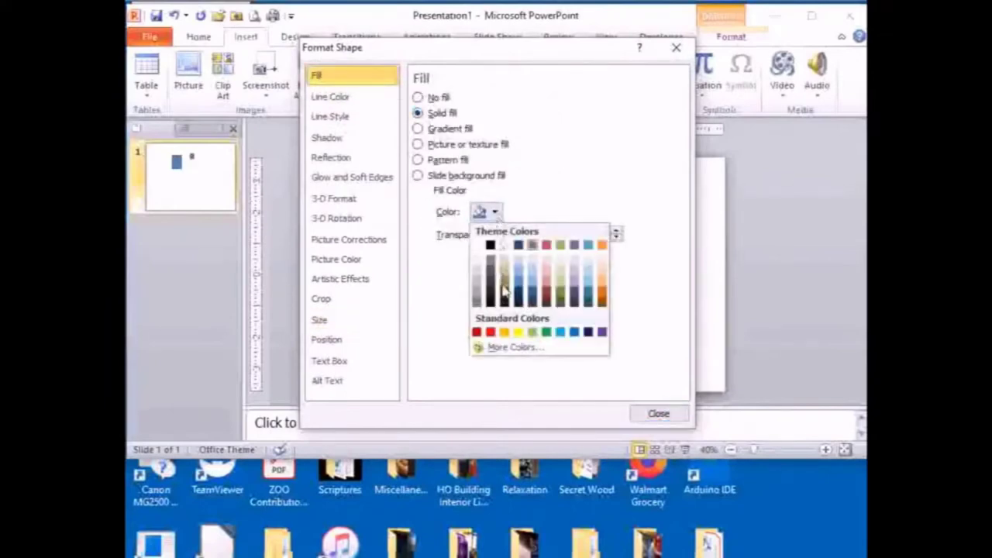
pyautogui.click(520, 333)
pyautogui.click(658, 414)
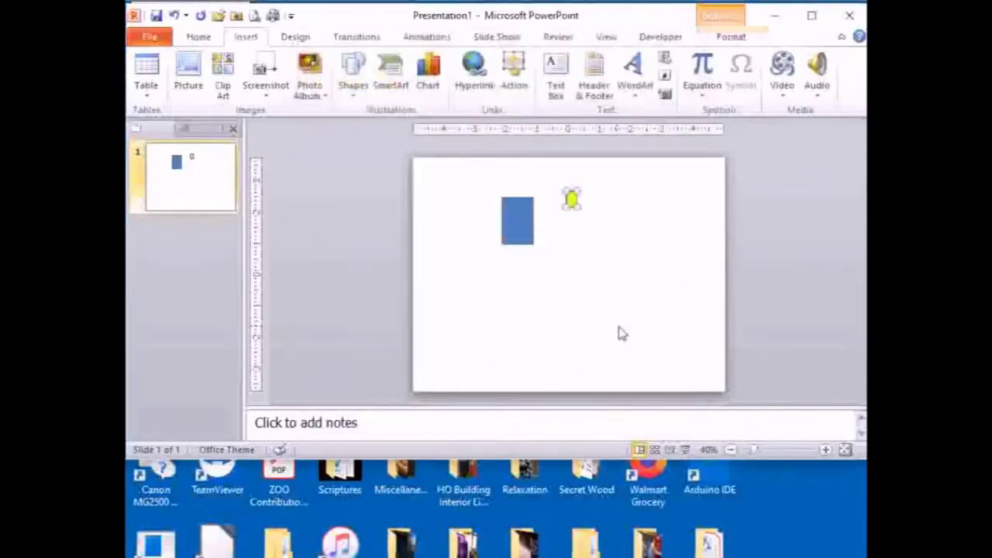
# Step: Paste and duplicate the yellow squares into a two-by-two block
pyautogui.hotkey('ctrl', 'v')
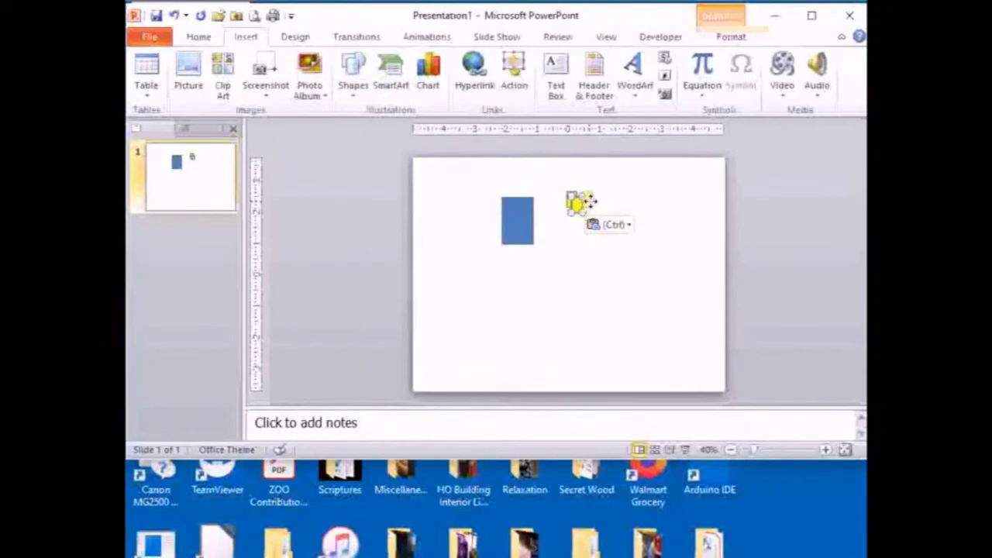
pyautogui.click(580, 201)
pyautogui.hotkey('ctrl', 'v')
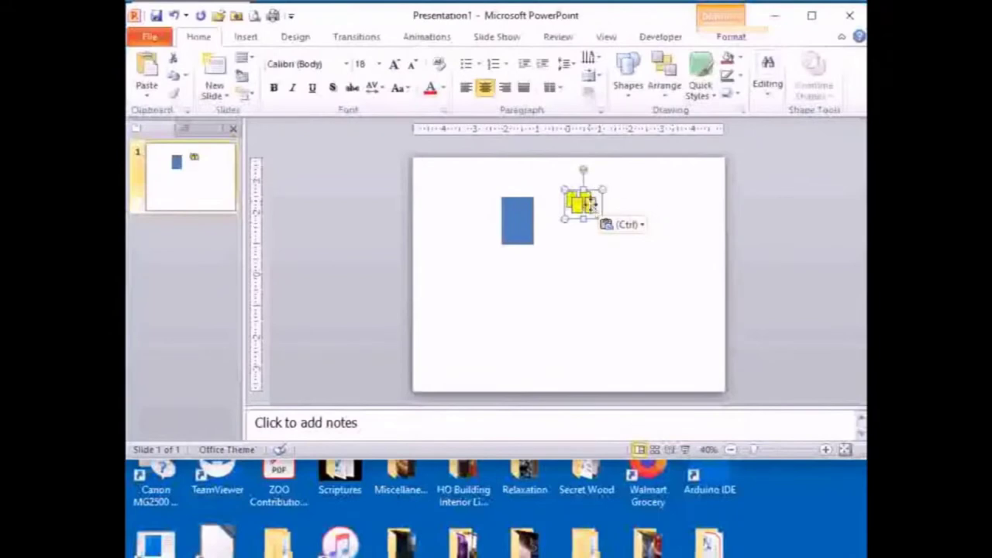
pyautogui.moveTo(584, 209); pyautogui.dragTo(586, 223)
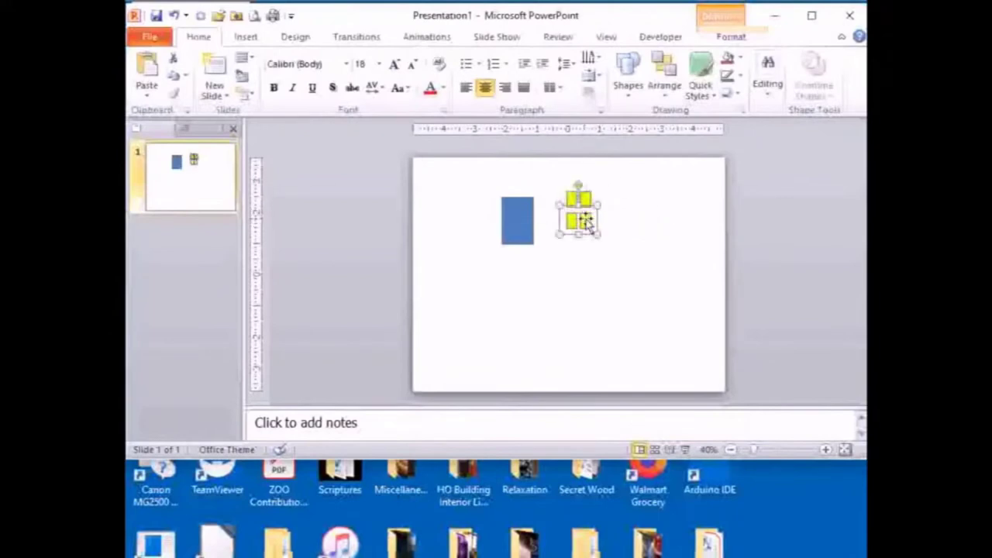
pyautogui.moveTo(557, 183); pyautogui.dragTo(613, 237)
# Step: Group the four yellow squares and move them onto the blue rectangle
pyautogui.click(668, 81)
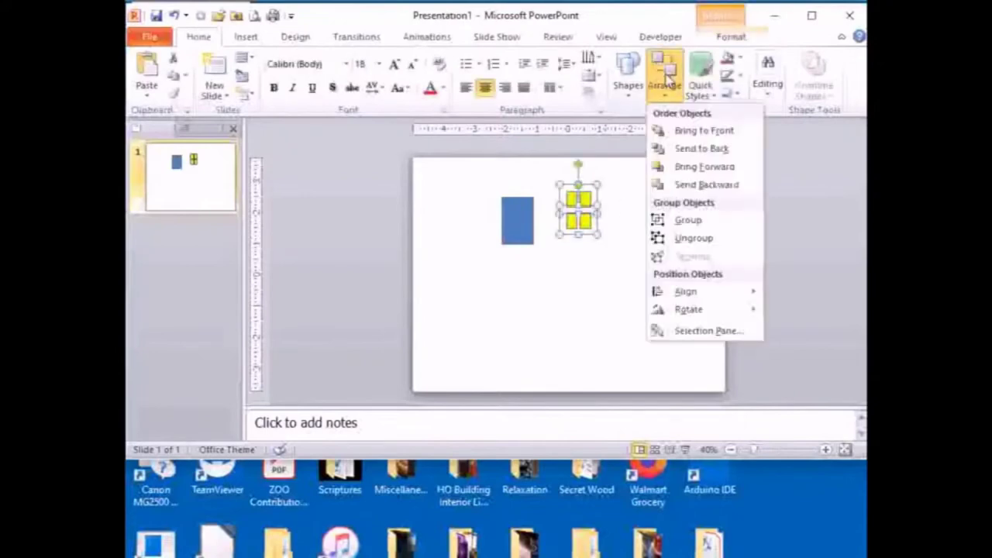
pyautogui.click(661, 240)
pyautogui.moveTo(587, 206); pyautogui.dragTo(526, 216)
pyautogui.moveTo(484, 186); pyautogui.dragTo(558, 272)
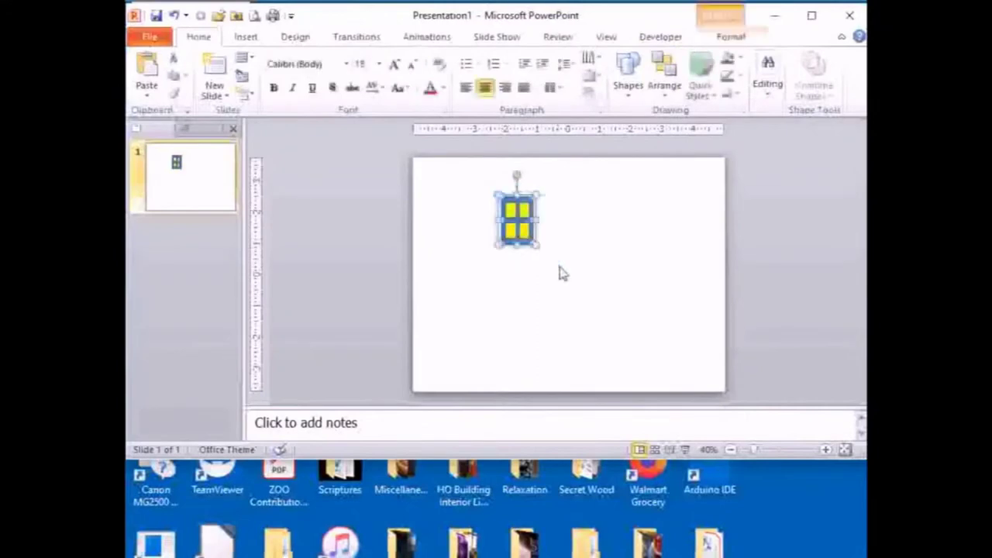
# Step: Align the yellow squares and blue rectangle by center and middle
pyautogui.click(665, 77)
pyautogui.moveTo(687, 292)
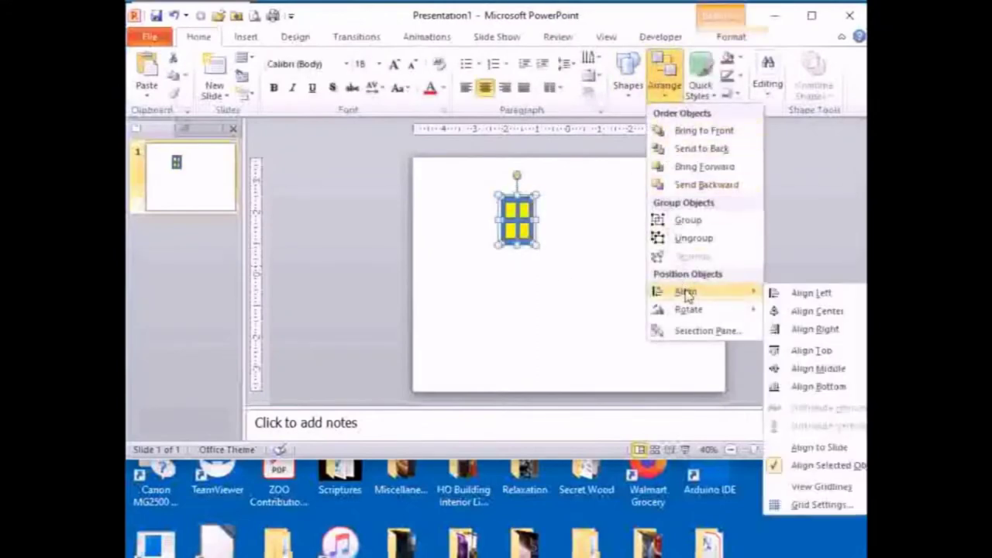
pyautogui.click(806, 310)
pyautogui.click(664, 78)
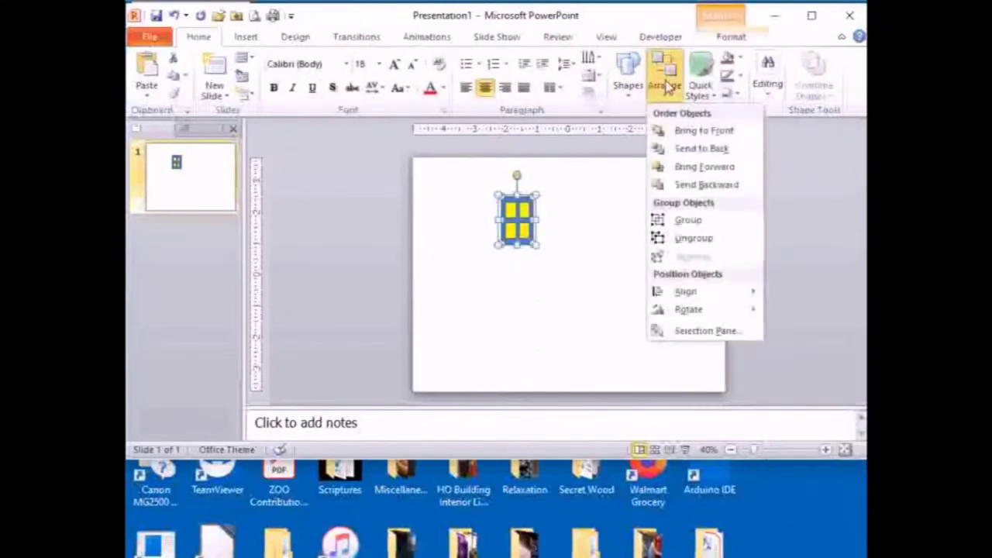
pyautogui.moveTo(682, 291)
pyautogui.click(810, 371)
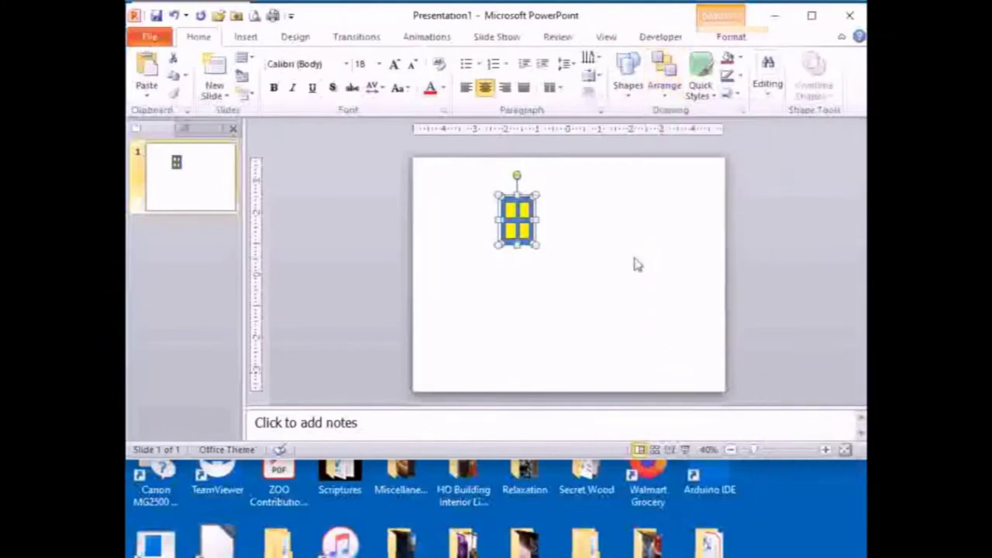
pyautogui.click(613, 255)
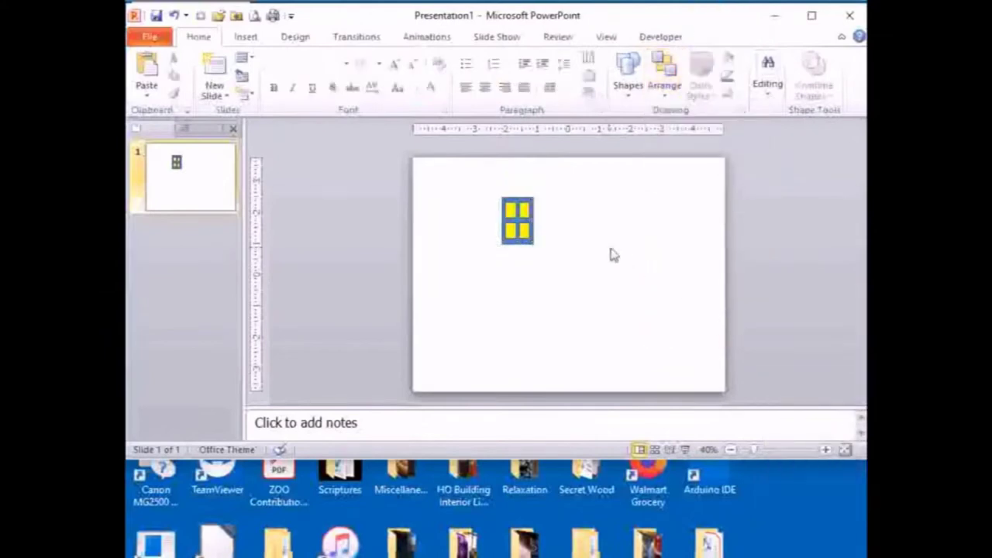
# Step: Ungroup the yellow-and-blue shape twice, then regroup it
pyautogui.click(518, 219)
pyautogui.click(655, 92)
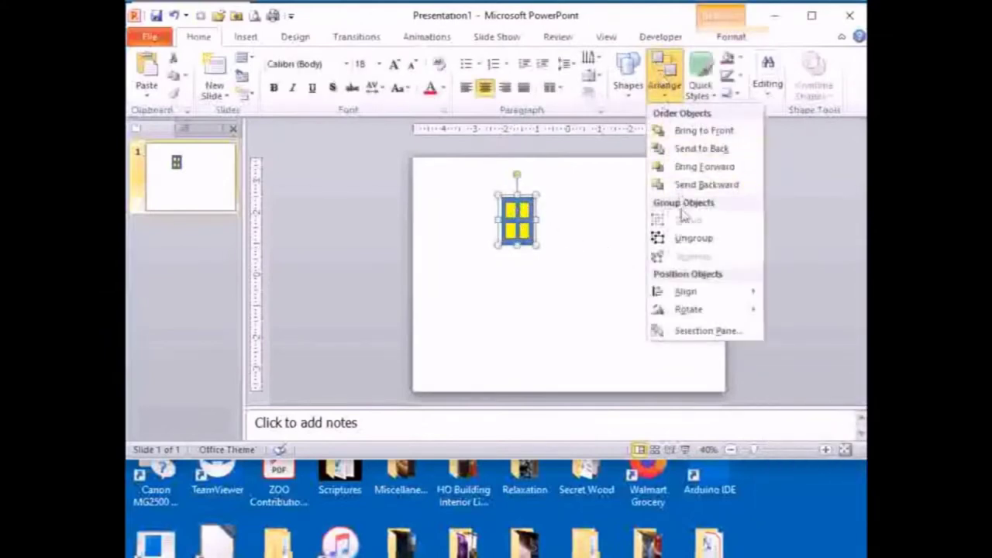
pyautogui.click(675, 237)
pyautogui.click(636, 233)
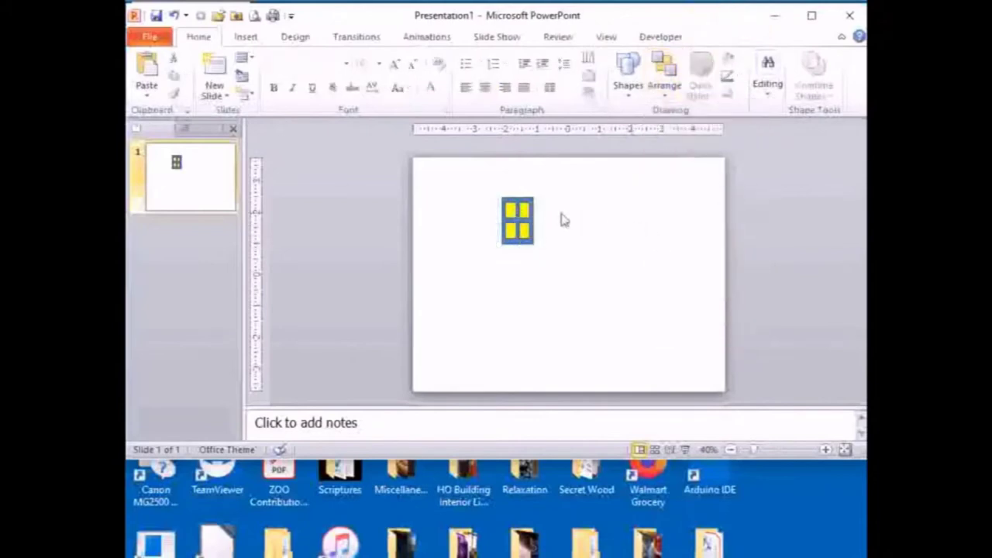
pyautogui.click(519, 213)
pyautogui.click(664, 74)
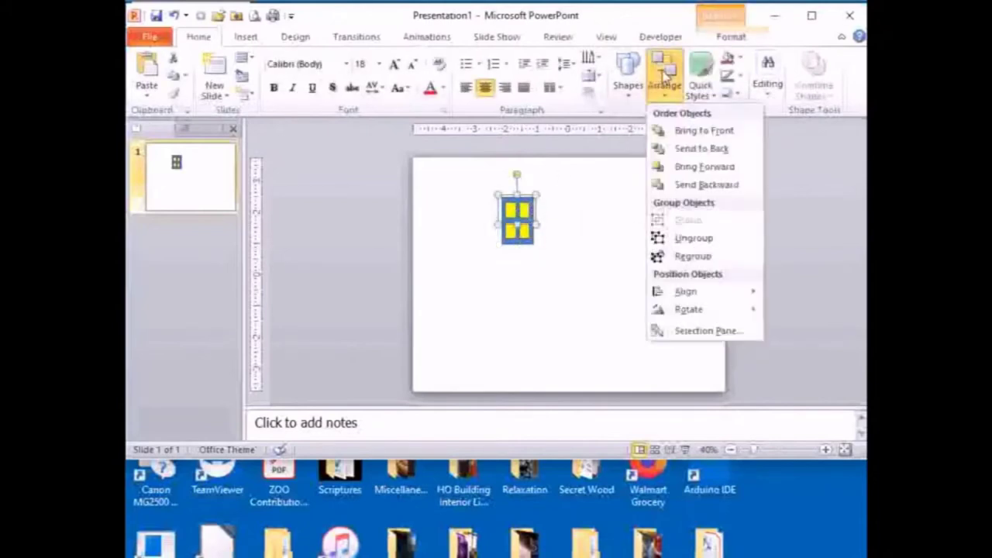
pyautogui.click(687, 240)
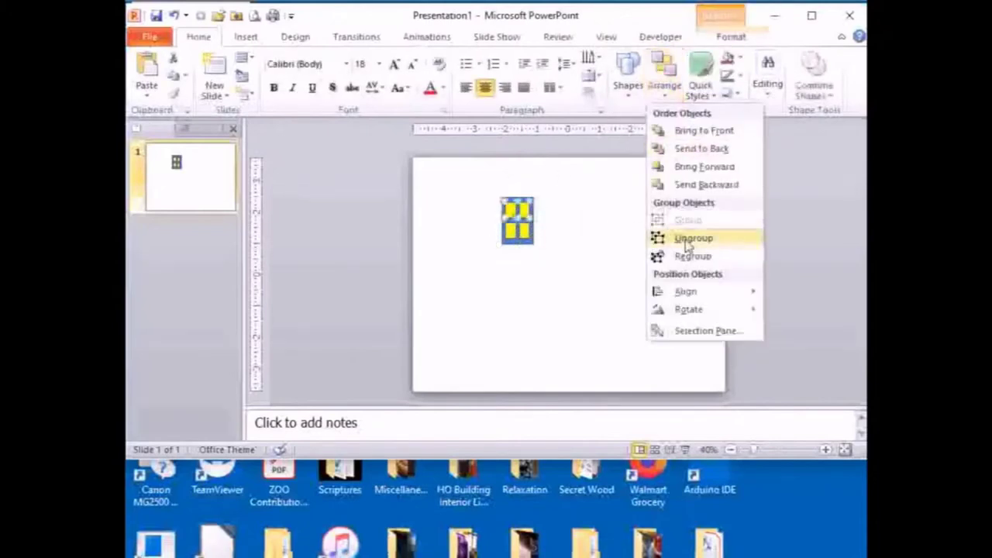
pyautogui.click(518, 227)
pyautogui.click(663, 82)
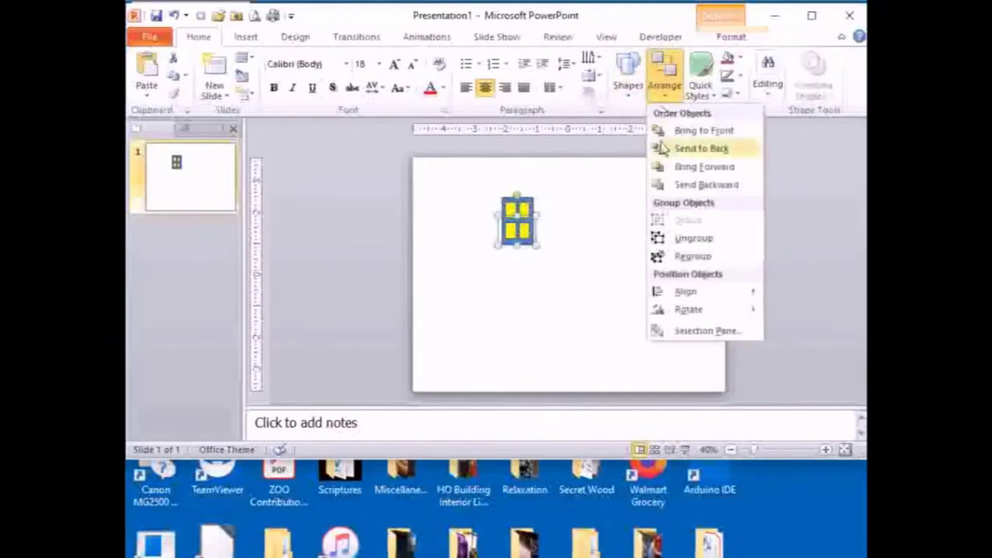
pyautogui.click(682, 238)
pyautogui.click(599, 240)
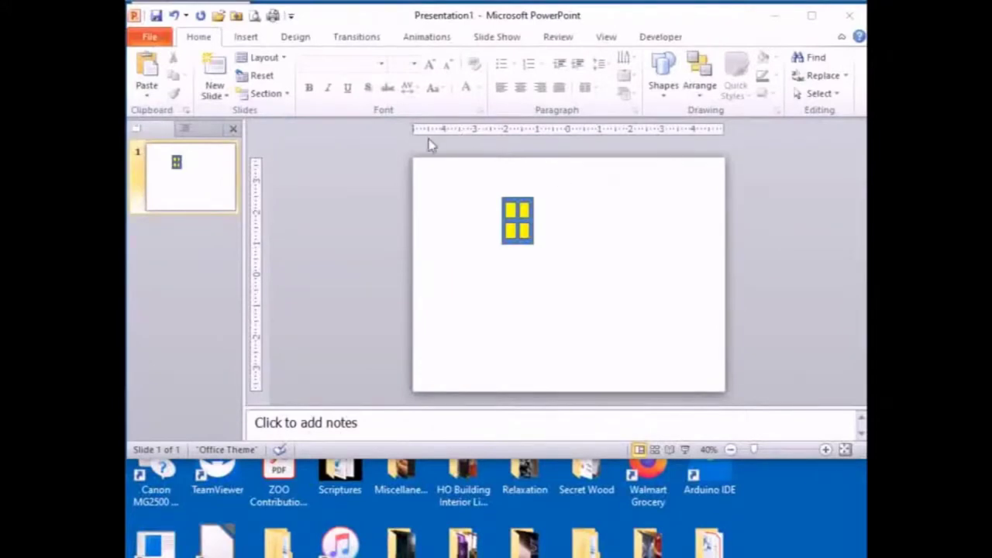
# Step: In the ribbon customization options, add a new group under Home named Shape Tools
pyautogui.click(151, 40)
pyautogui.click(152, 40)
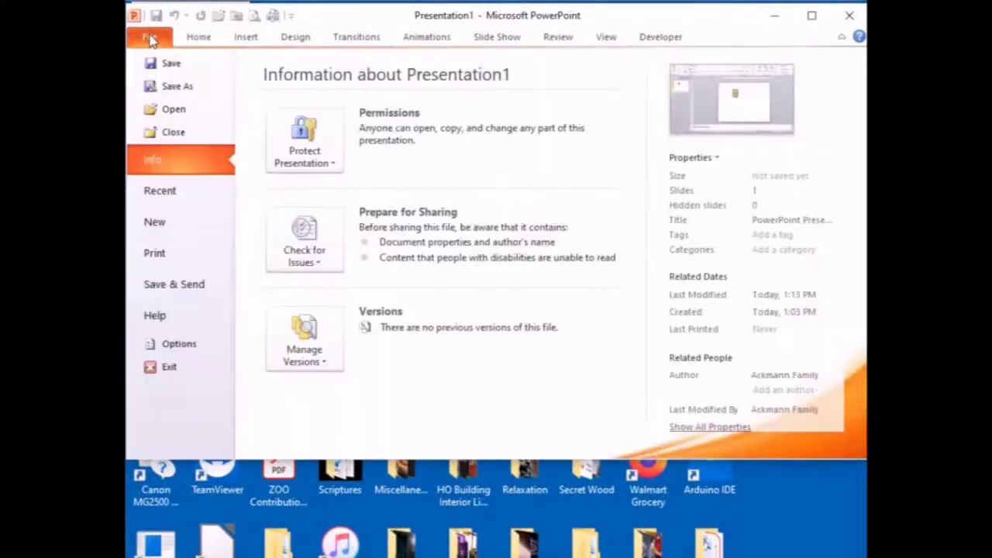
pyautogui.click(169, 343)
pyautogui.click(186, 158)
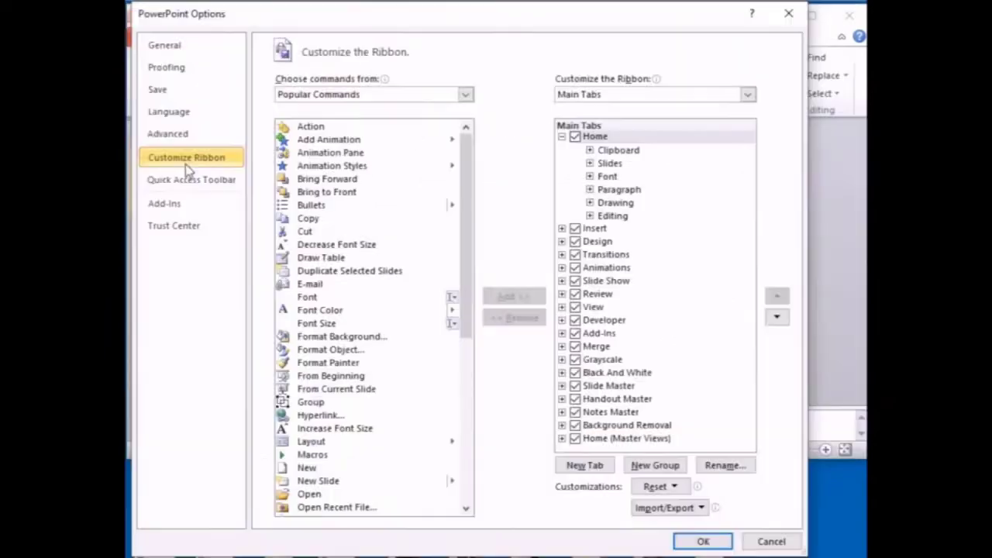
pyautogui.click(651, 465)
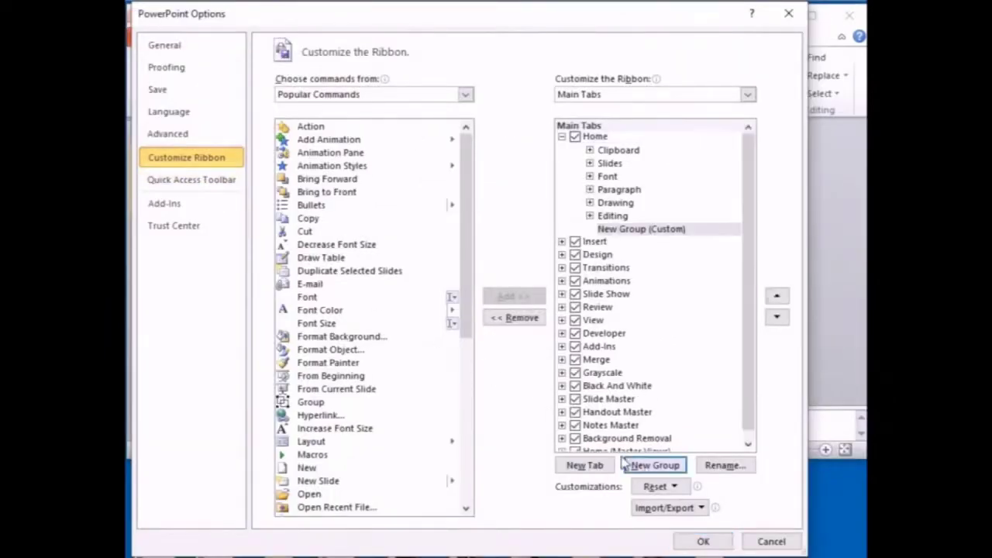
pyautogui.click(717, 469)
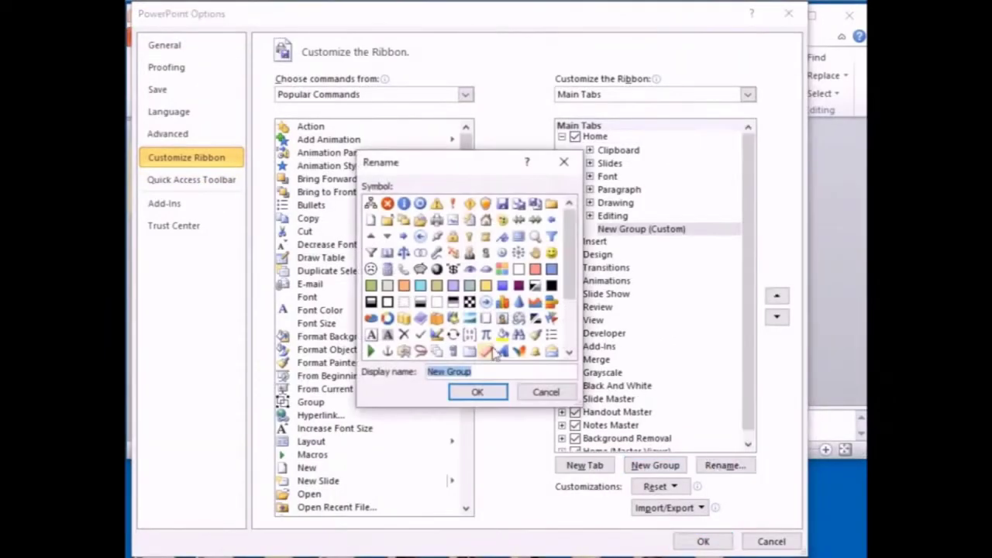
pyautogui.write('Shape Tools')
pyautogui.click(478, 393)
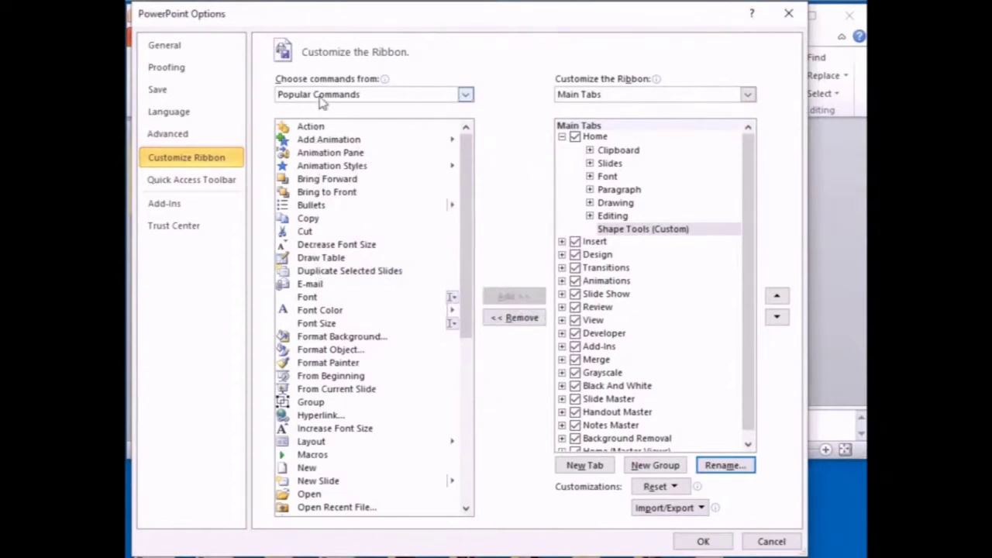
# Step: Add Combine Shapes from Commands Not in the Ribbon to Shape Tools and save
pyautogui.click(466, 95)
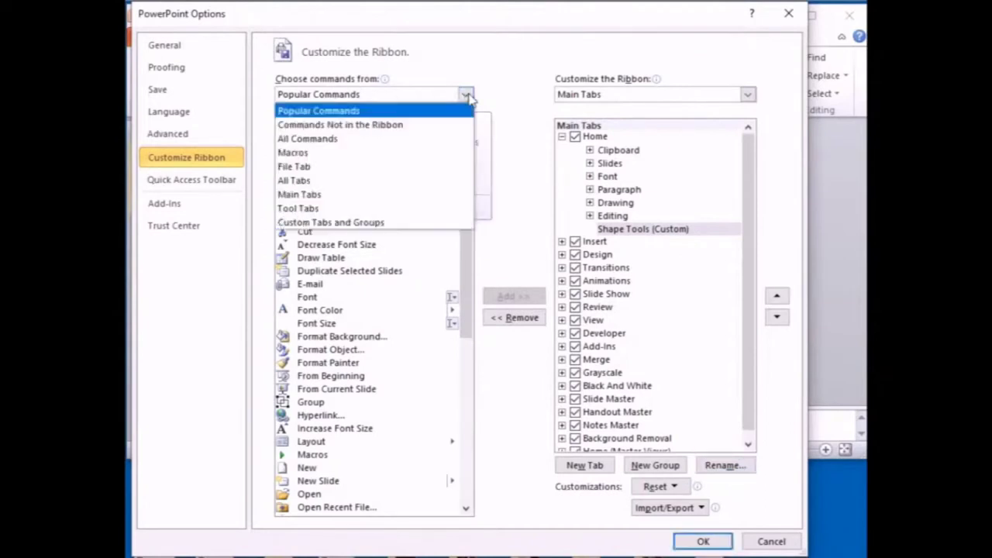
pyautogui.click(397, 126)
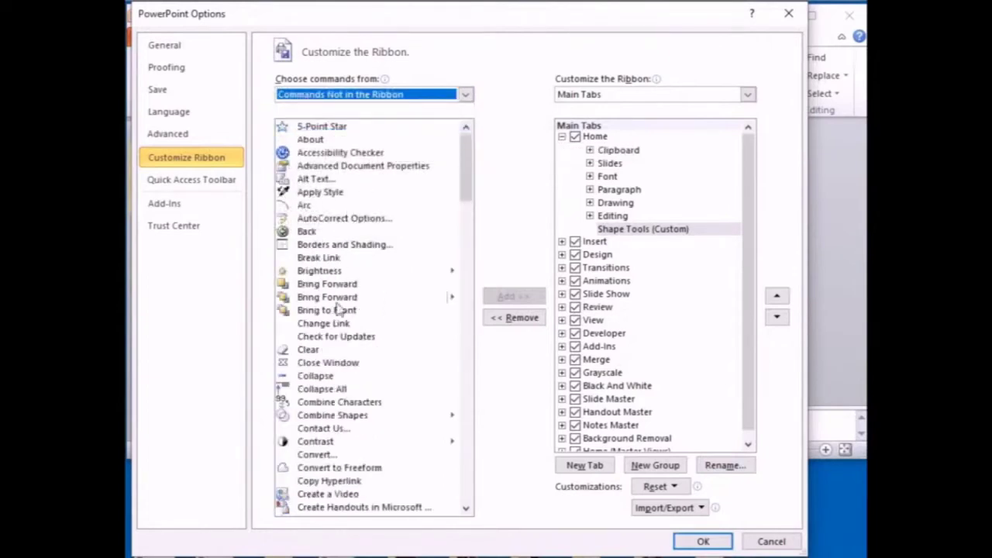
pyautogui.click(361, 417)
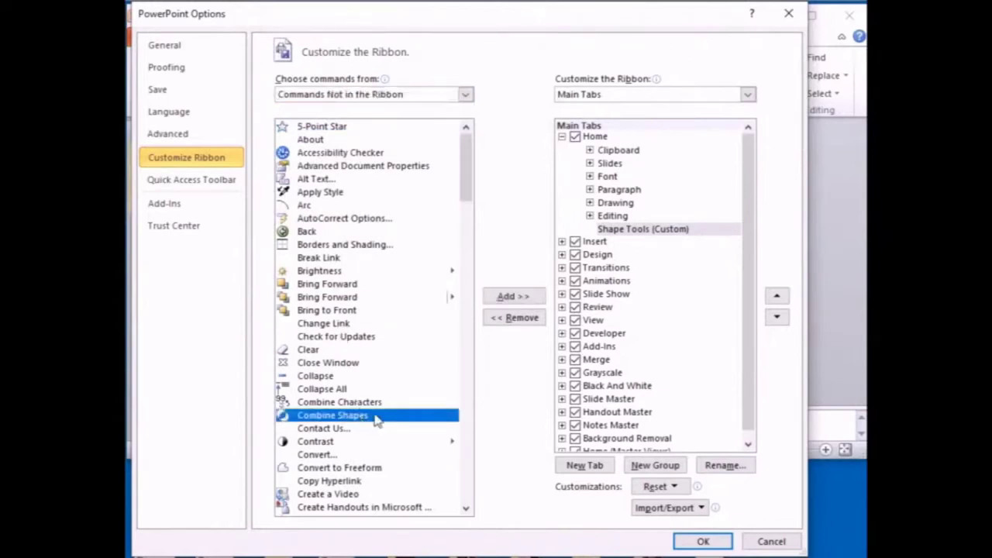
pyautogui.click(512, 297)
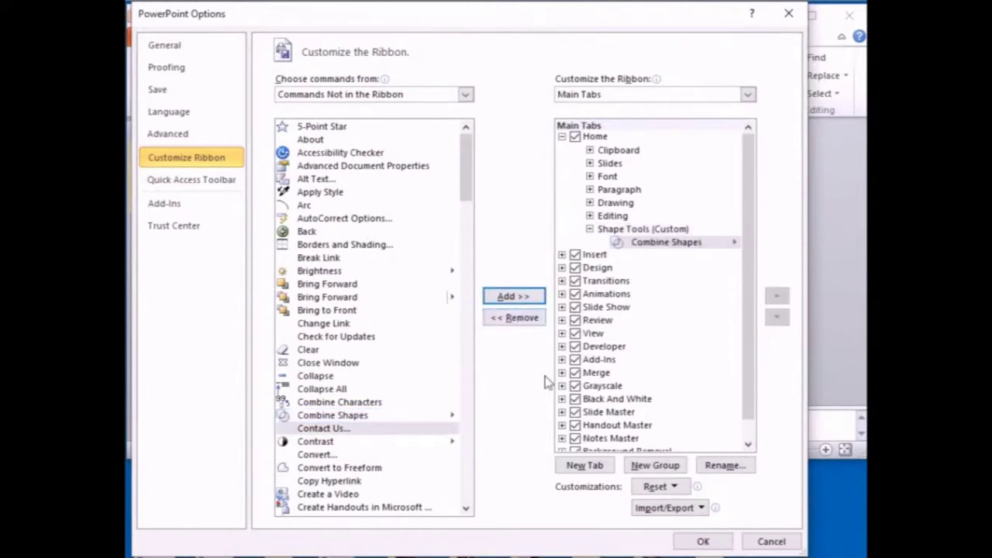
pyautogui.click(701, 542)
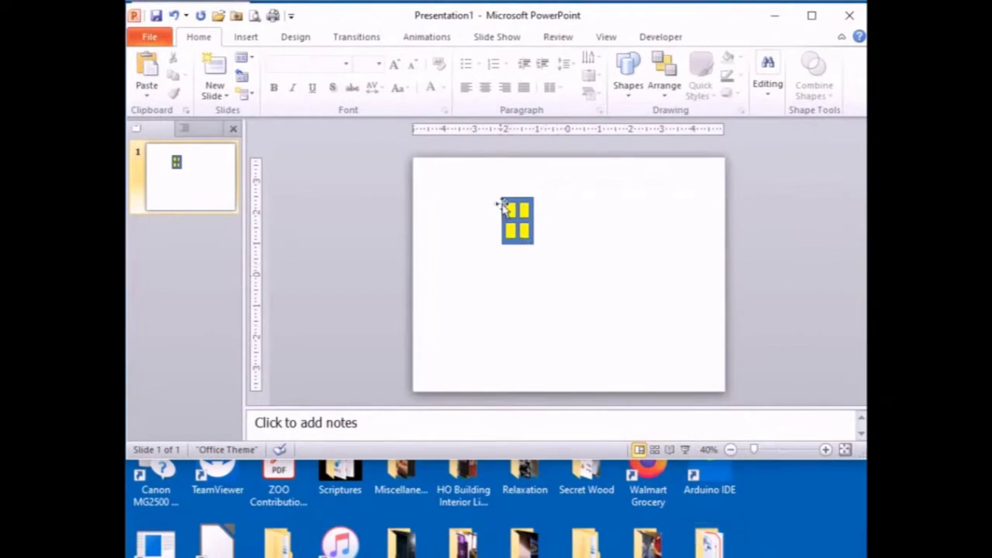
# Step: Select the blue rectangle and four yellow squares together and apply Shape Subtract
pyautogui.moveTo(492, 194); pyautogui.dragTo(563, 273)
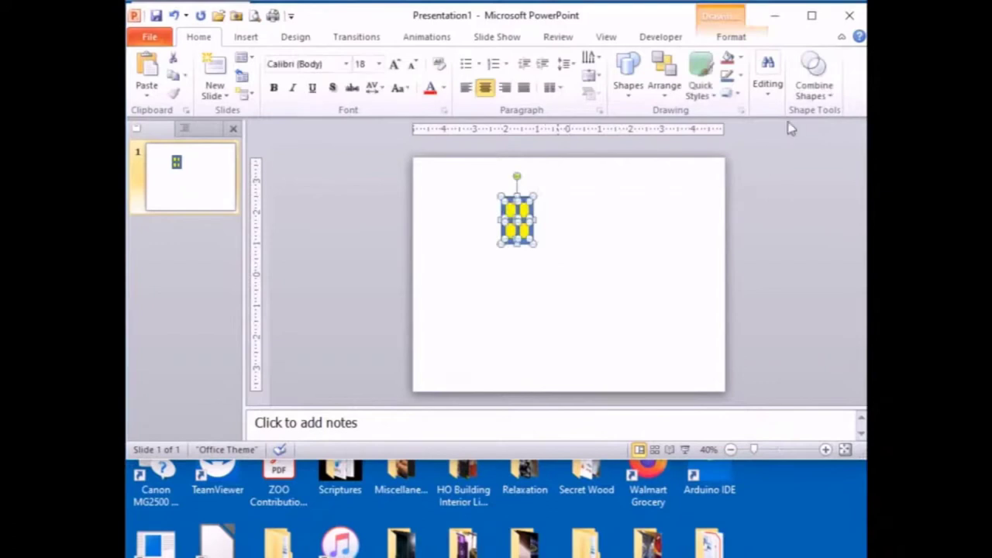
pyautogui.click(827, 87)
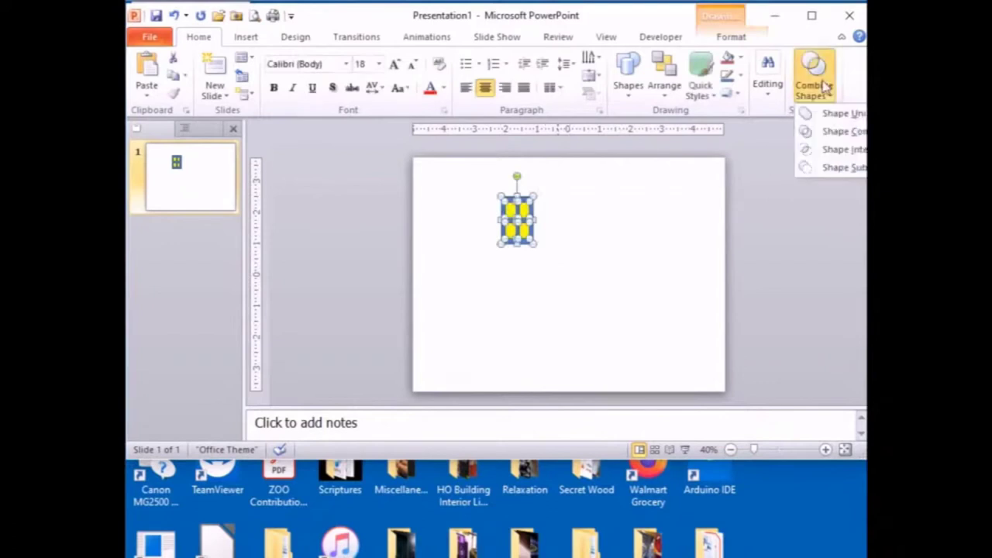
pyautogui.click(828, 167)
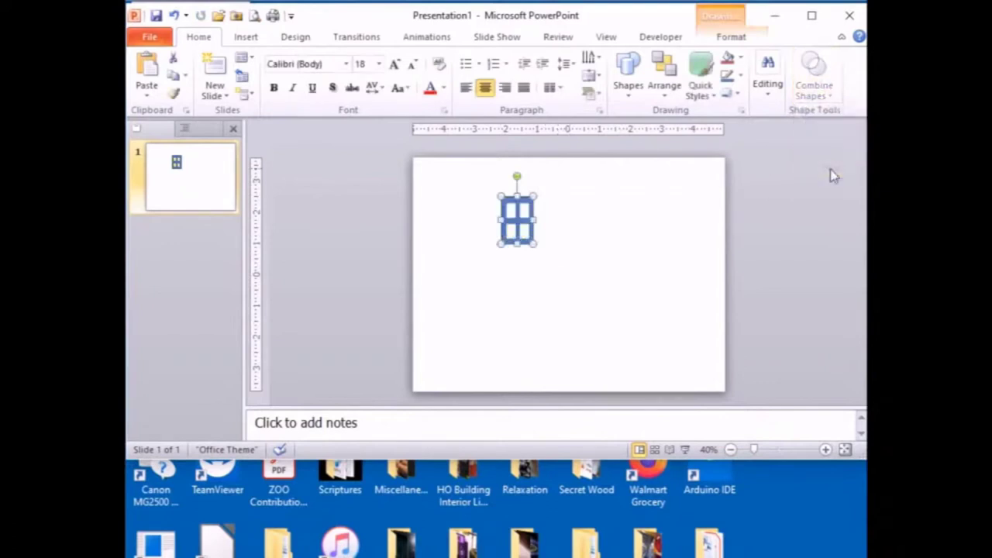
pyautogui.click(627, 214)
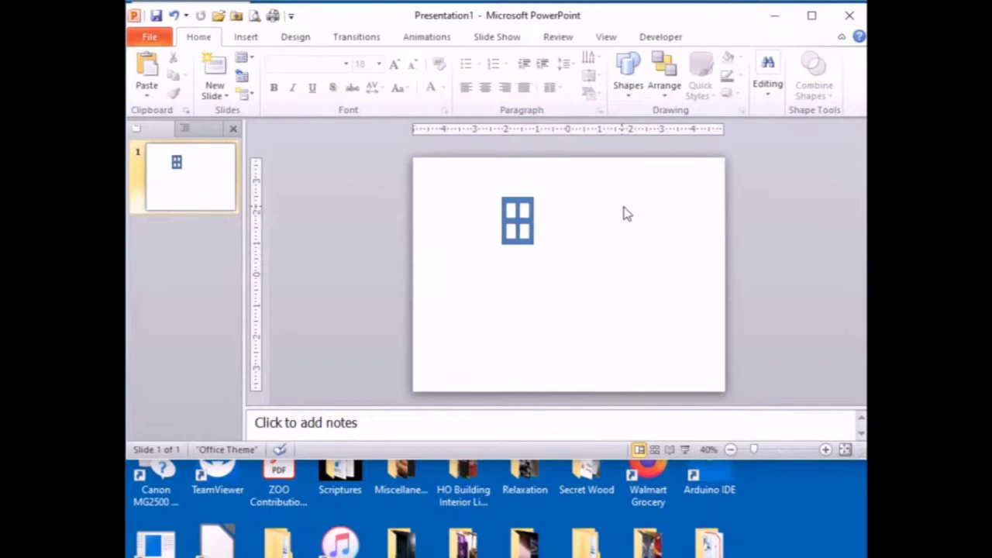
# Step: Undo the window subtraction and set the door shape's height to 2.2 inches
pyautogui.click(518, 221)
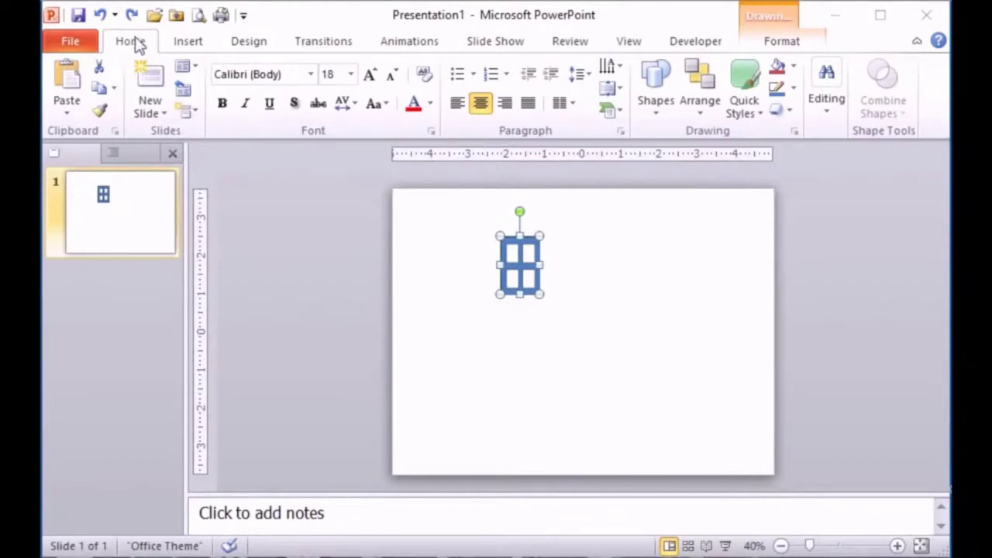
pyautogui.click(101, 15)
pyautogui.click(447, 256)
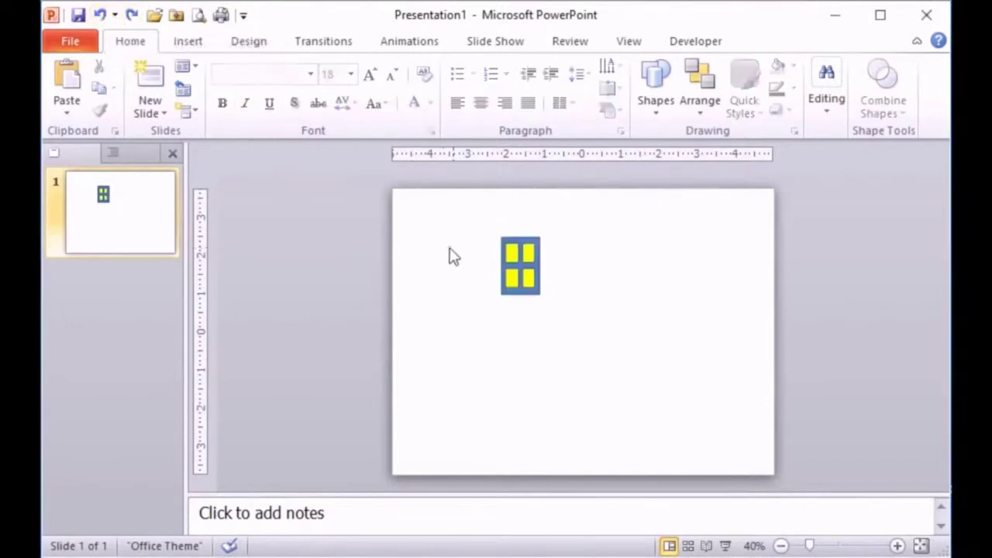
pyautogui.click(505, 241)
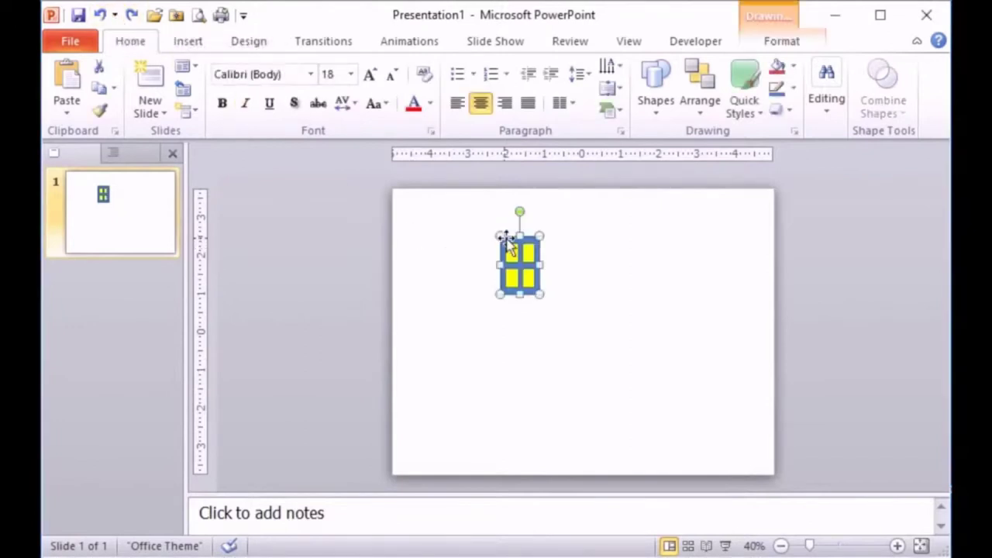
pyautogui.rightClick(525, 301)
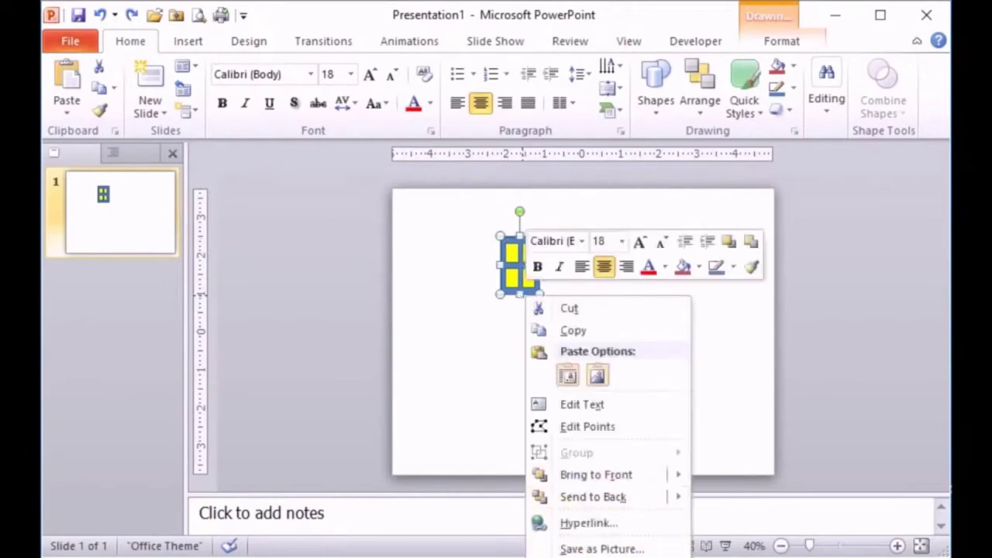
pyautogui.click(589, 555)
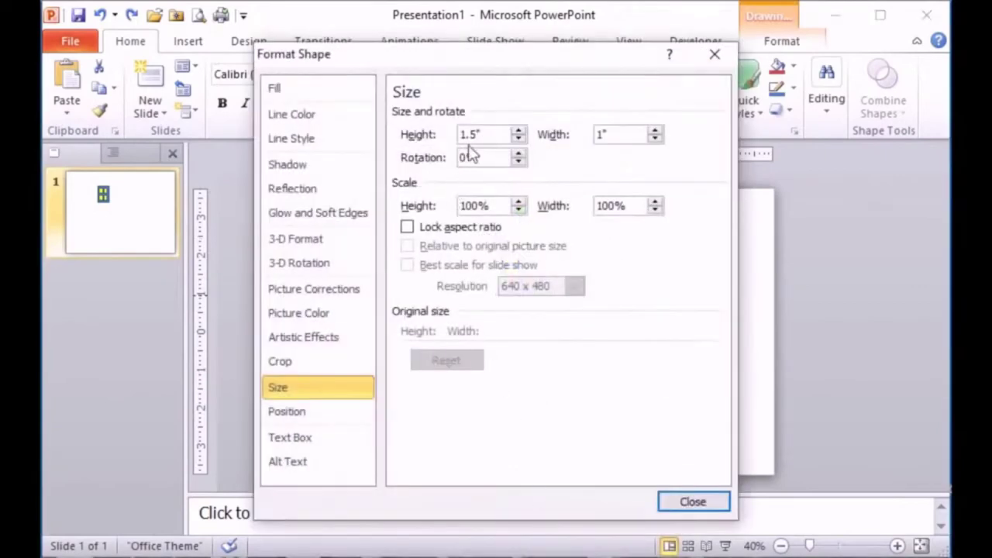
pyautogui.moveTo(484, 134); pyautogui.dragTo(454, 133)
pyautogui.write('2.2')
pyautogui.press('Return')
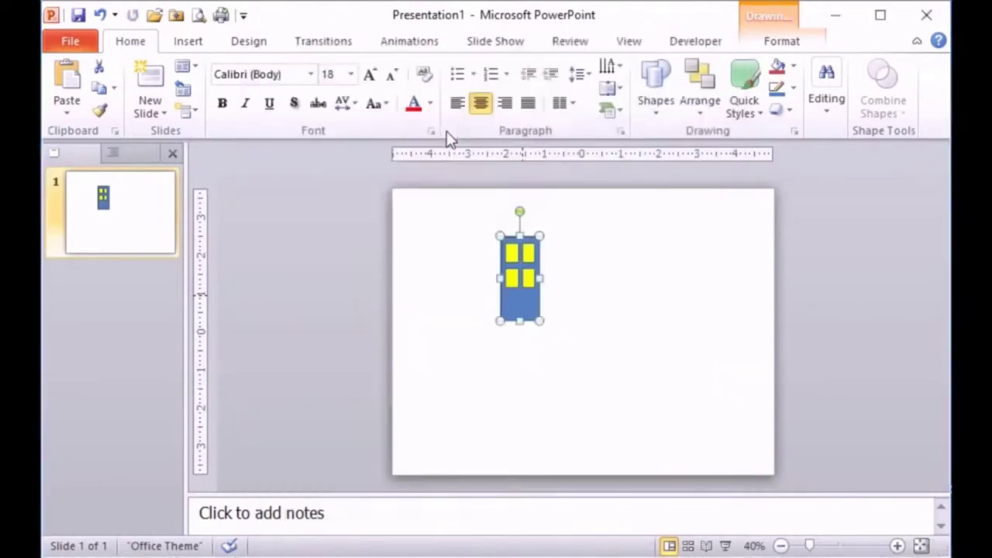
# Step: Cut the four windows out of the door with Shape Subtract
pyautogui.moveTo(465, 217); pyautogui.dragTo(576, 365)
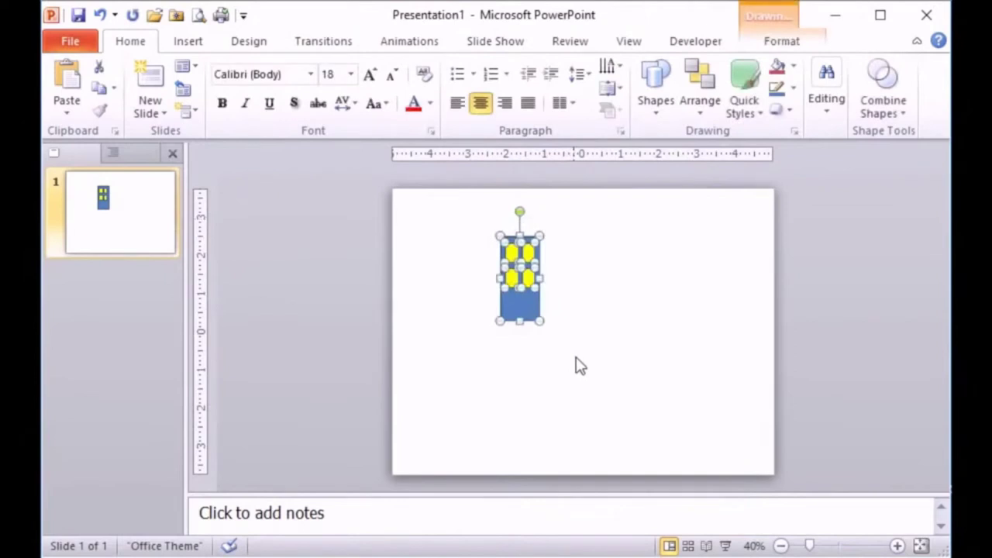
pyautogui.click(895, 101)
pyautogui.click(915, 203)
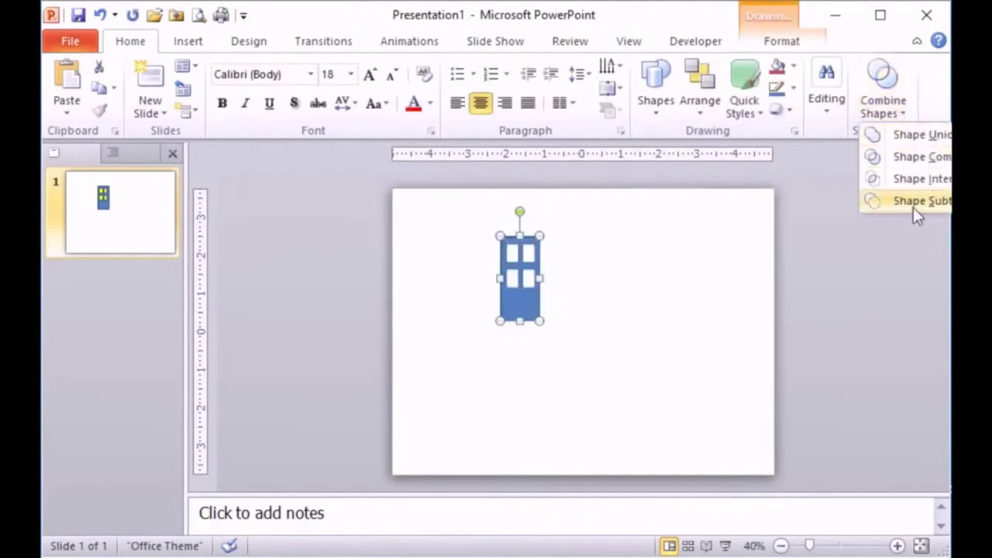
pyautogui.click(659, 266)
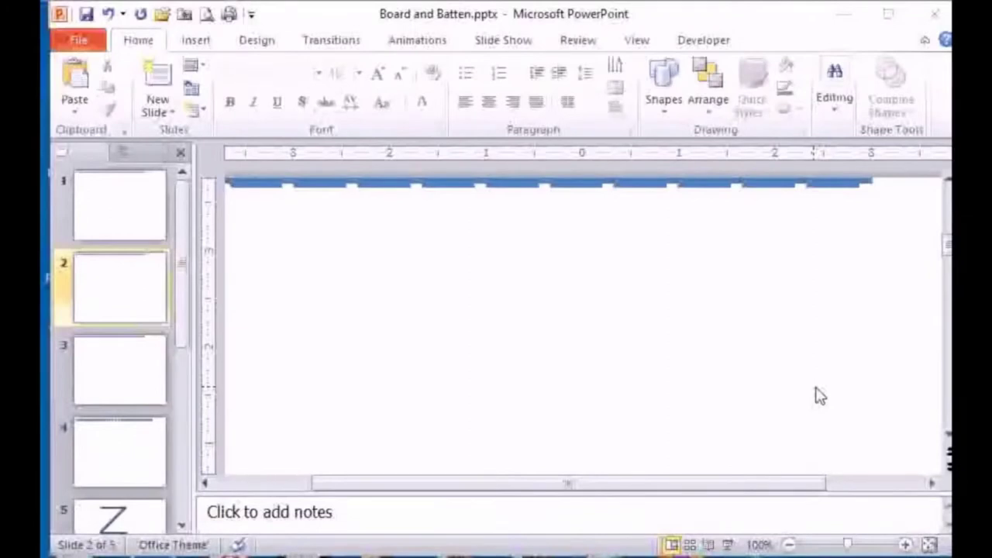
# Step: Duplicate slide 2, then ungroup and regroup the new slide's batten strip
pyautogui.click(120, 289)
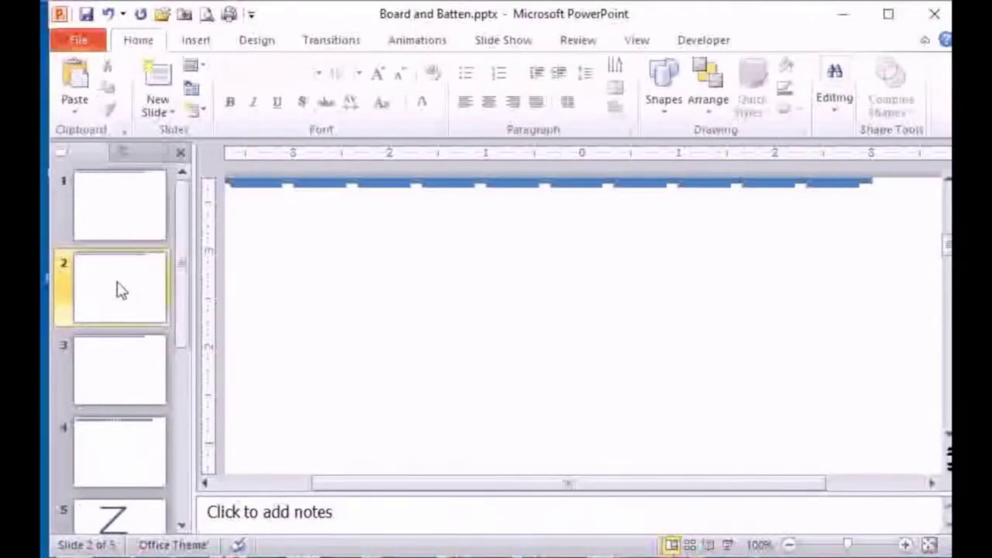
pyautogui.rightClick(117, 284)
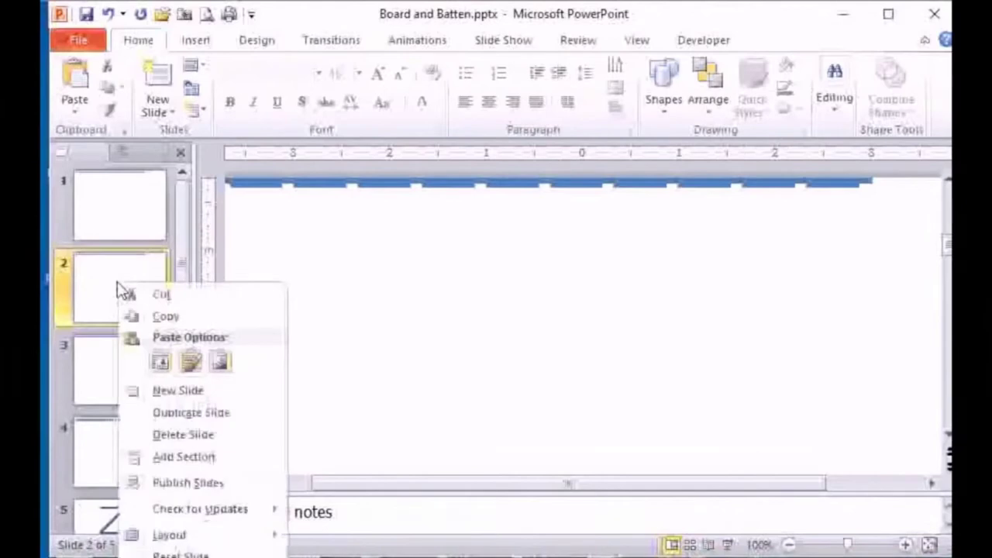
pyautogui.click(169, 419)
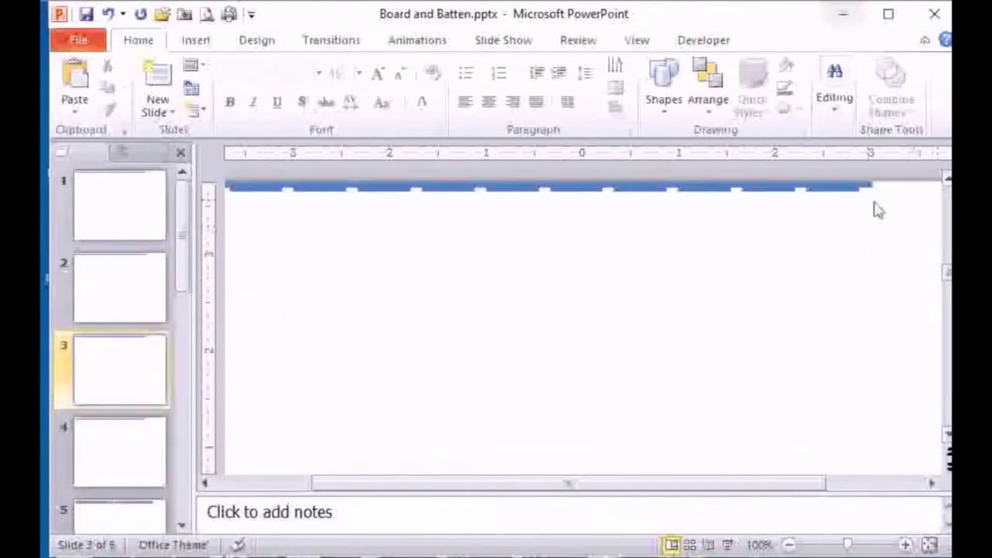
pyautogui.click(842, 190)
pyautogui.click(708, 89)
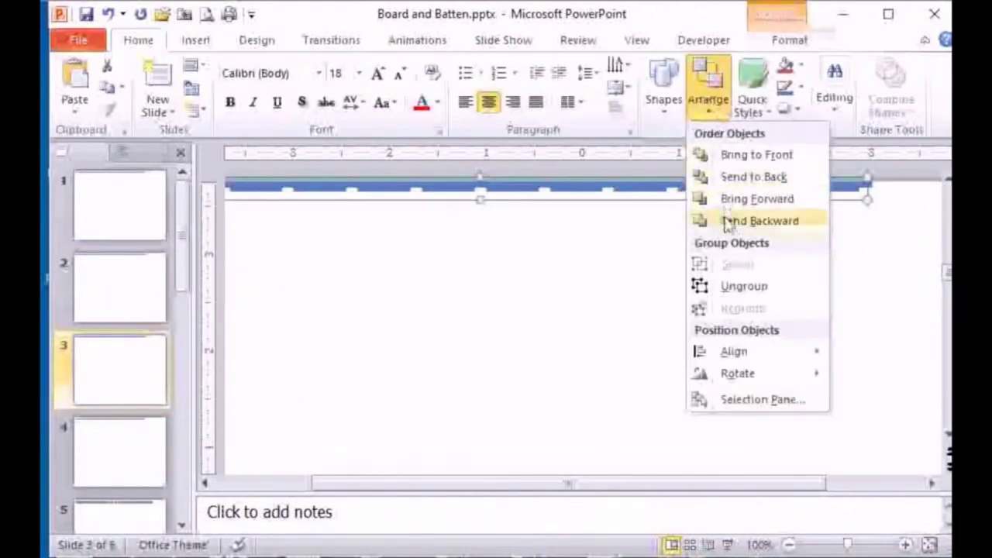
pyautogui.click(705, 286)
pyautogui.click(862, 260)
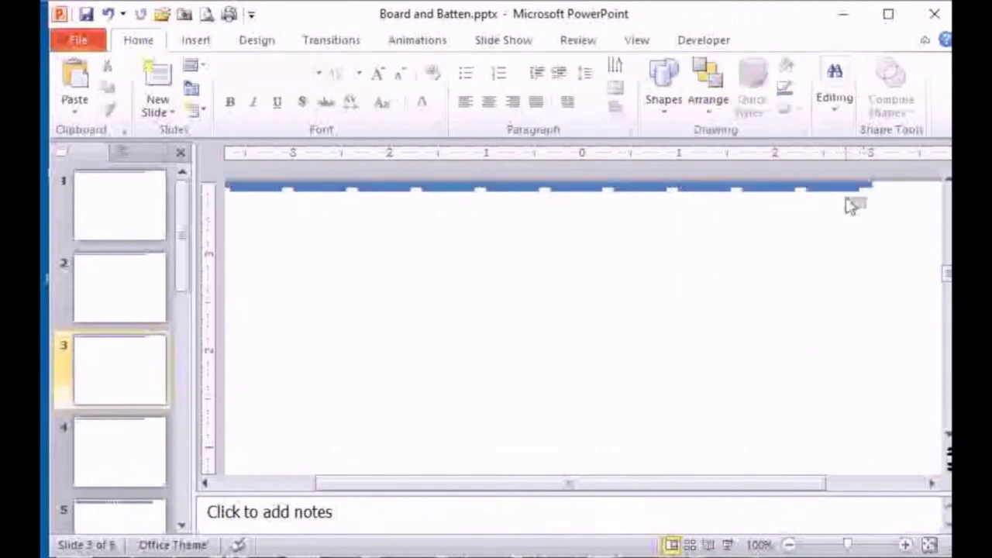
pyautogui.moveTo(865, 207); pyautogui.dragTo(479, 180)
pyautogui.hotkey('ctrl', 'g')
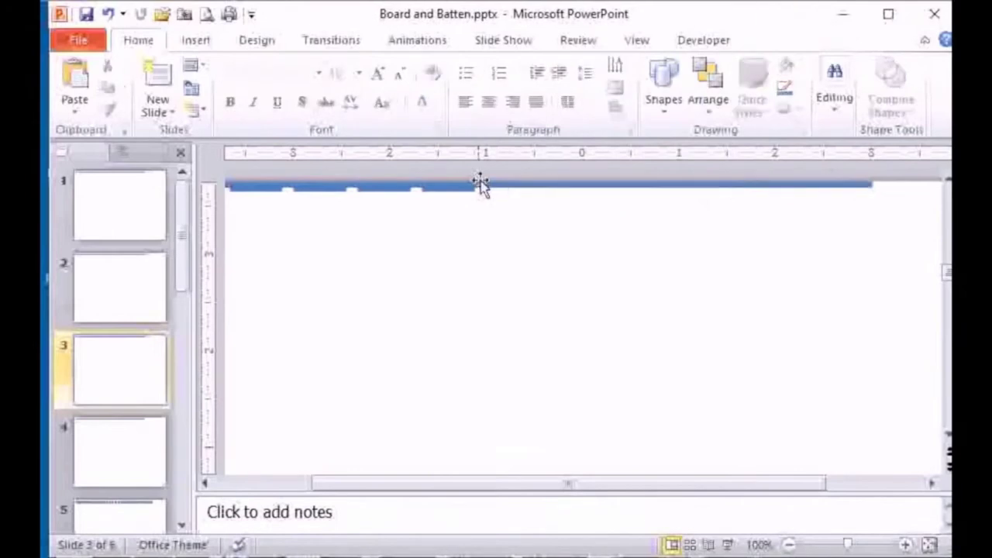
# Step: Set the grouped batten strip's width to 3.88 inches
pyautogui.rightClick(504, 188)
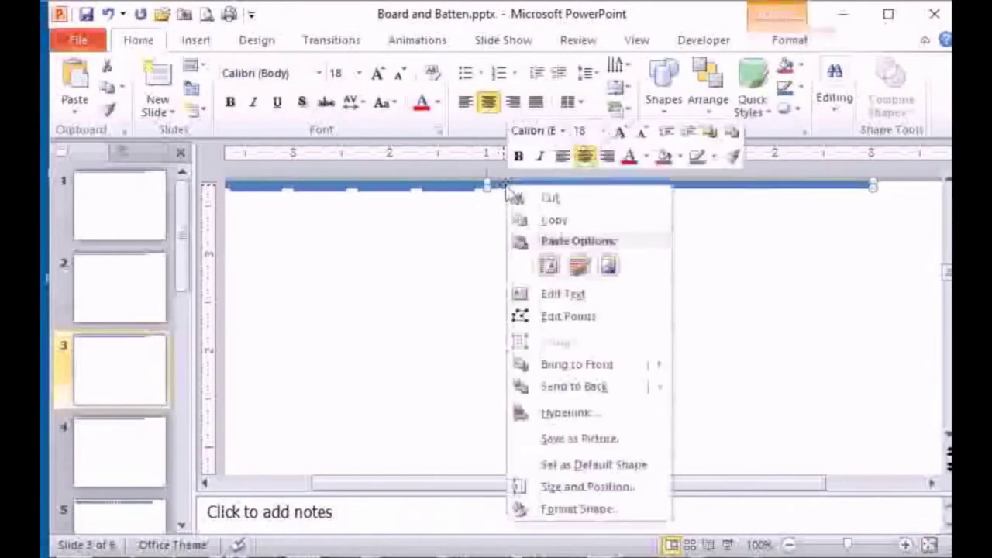
pyautogui.click(577, 488)
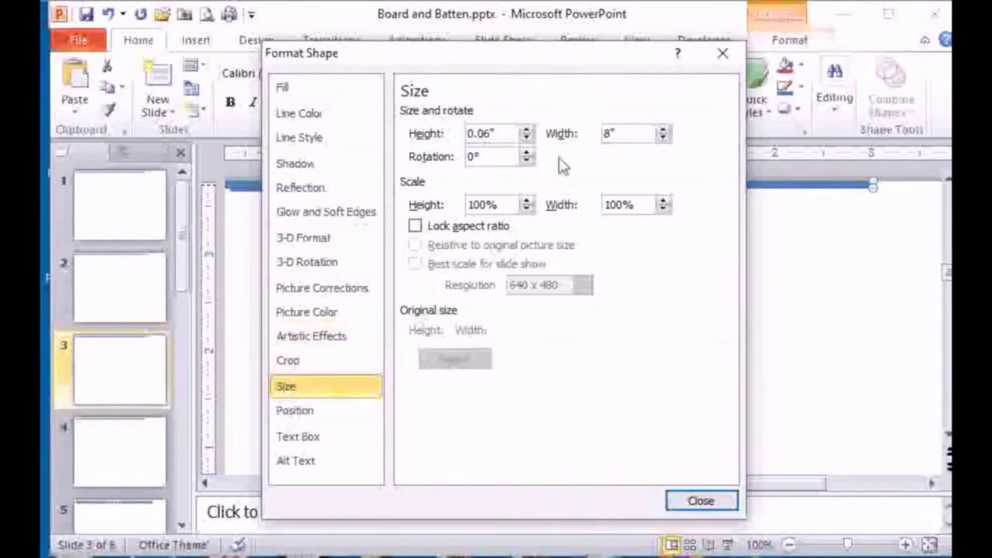
pyautogui.click(611, 134)
pyautogui.moveTo(611, 134); pyautogui.dragTo(603, 136)
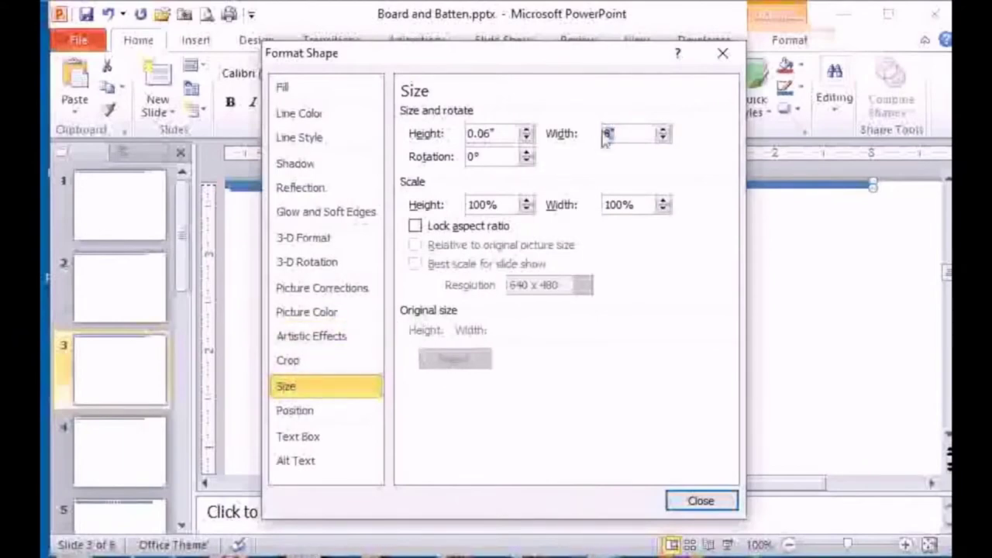
pyautogui.write('3.88')
pyautogui.press('Return')
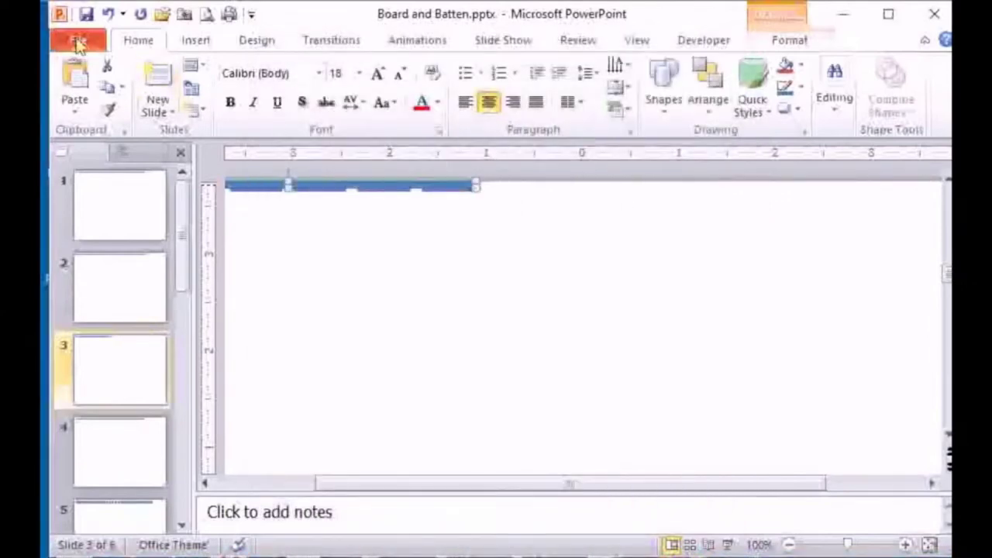
pyautogui.click(78, 39)
# Step: Choose PDF as the save type and name the file 'Rustic Door'
pyautogui.click(98, 101)
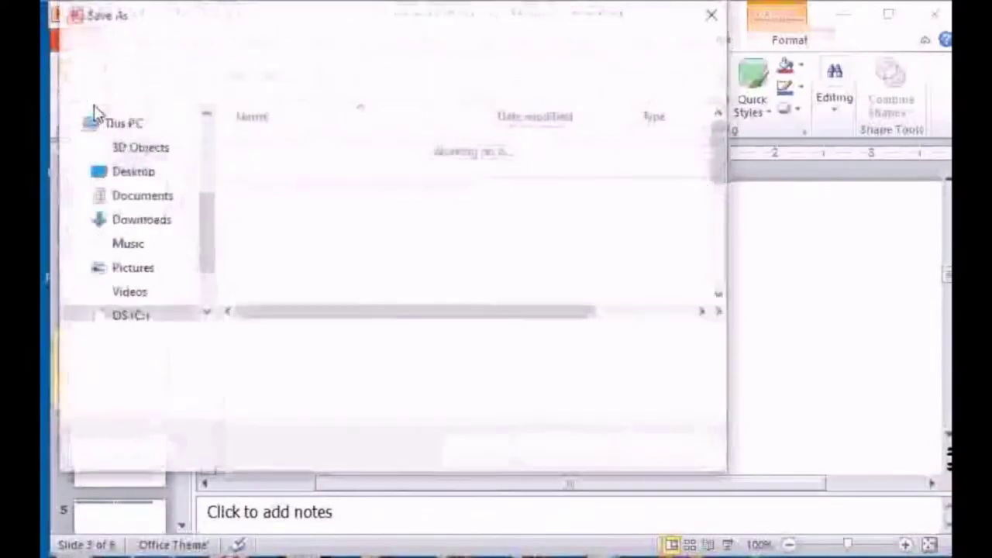
pyautogui.click(713, 369)
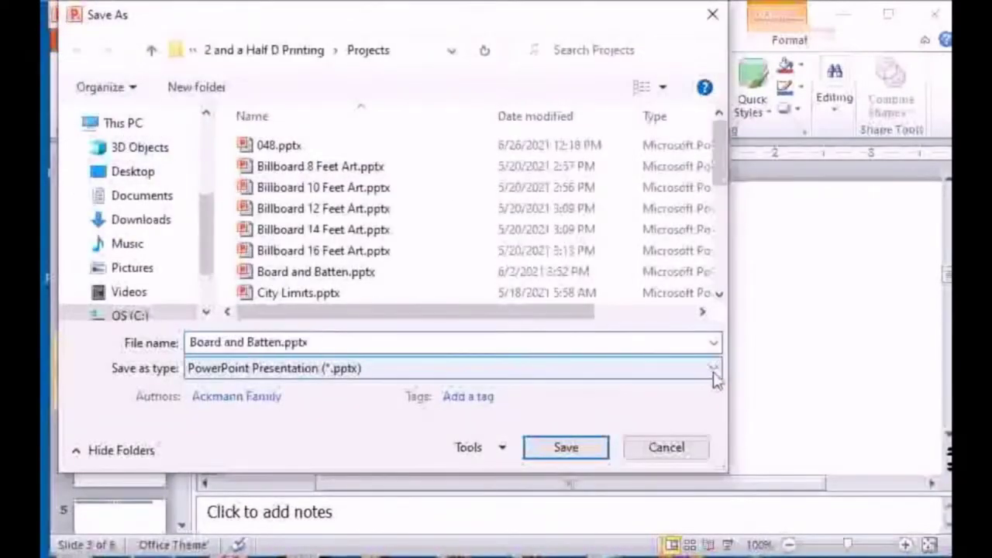
pyautogui.click(216, 51)
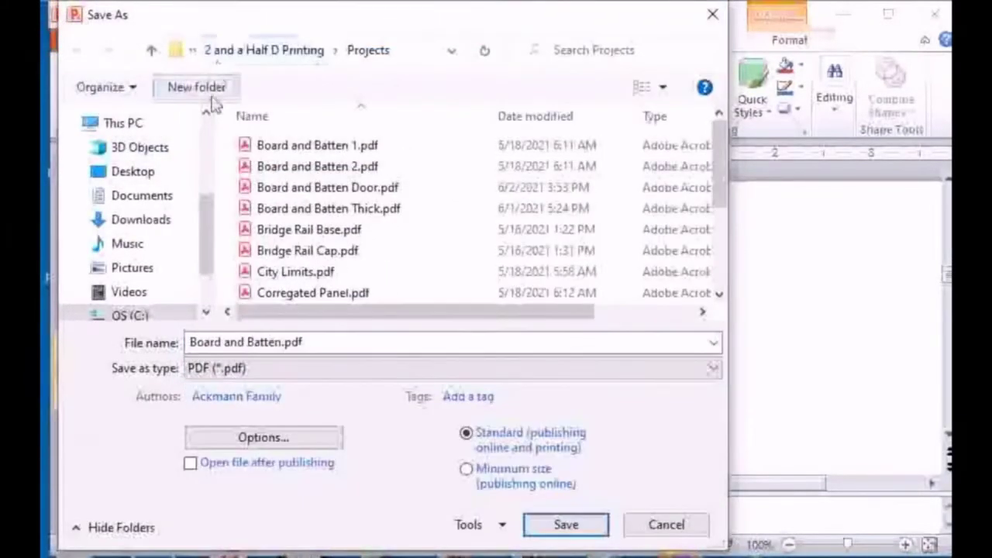
pyautogui.click(314, 343)
pyautogui.hotkey('ctrl', 'a')
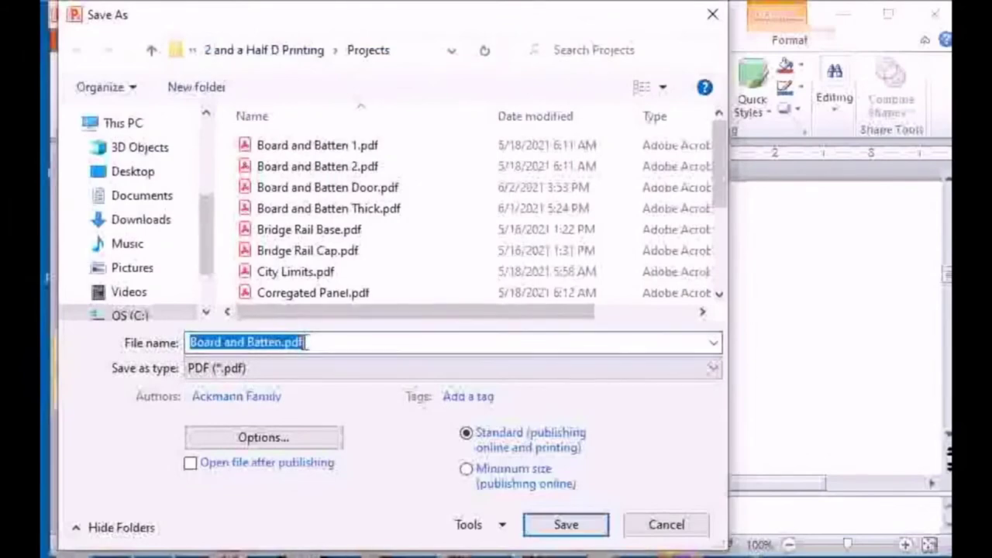
pyautogui.write('Rustic')
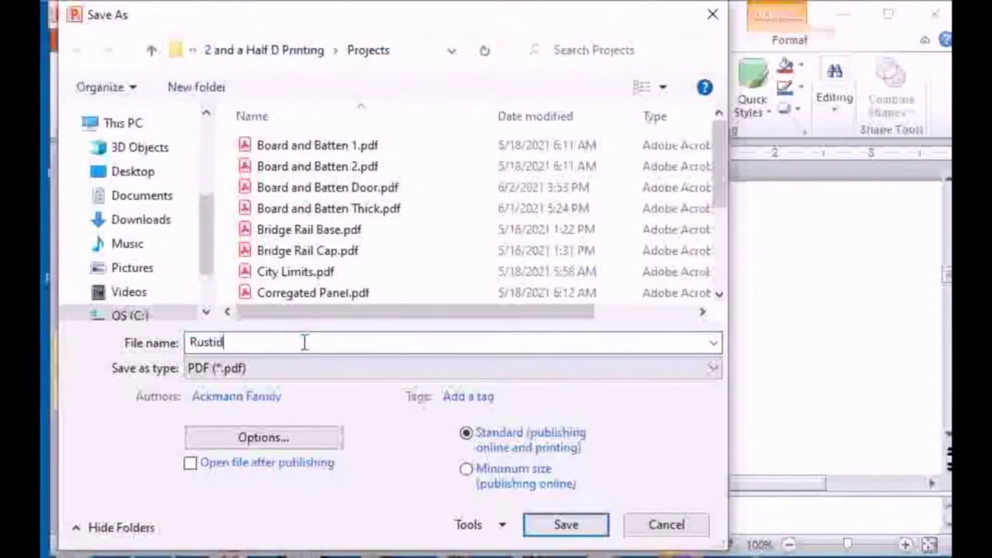
pyautogui.press('BackSpace')
pyautogui.press('BackSpace')
pyautogui.write('c Door')
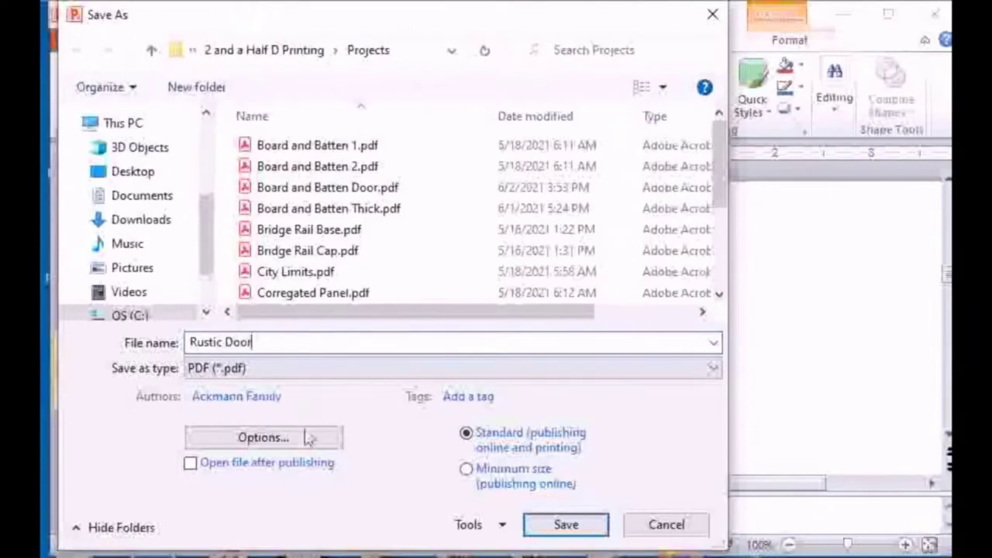
# Step: Limit the PDF to the current slide and save it
pyautogui.click(283, 444)
pyautogui.click(244, 136)
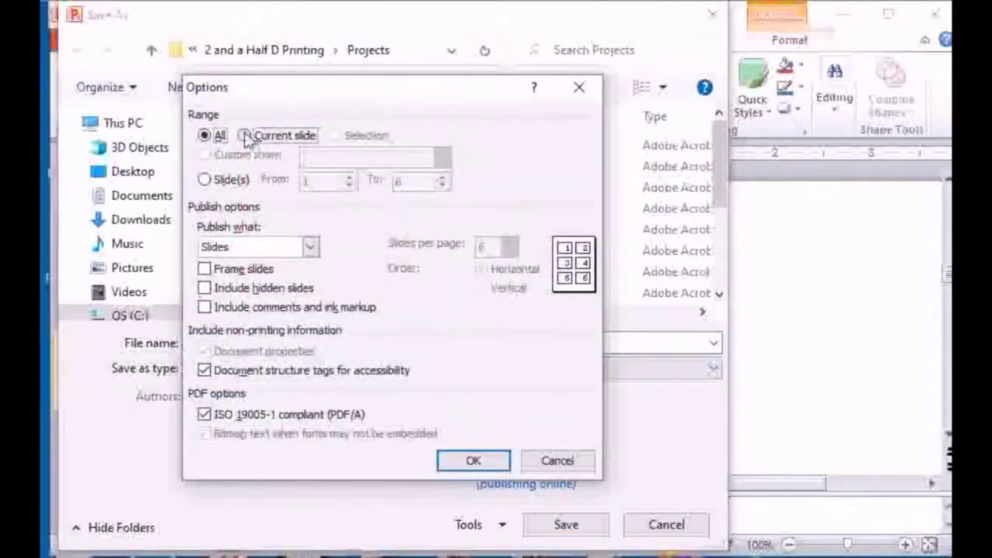
pyautogui.click(474, 463)
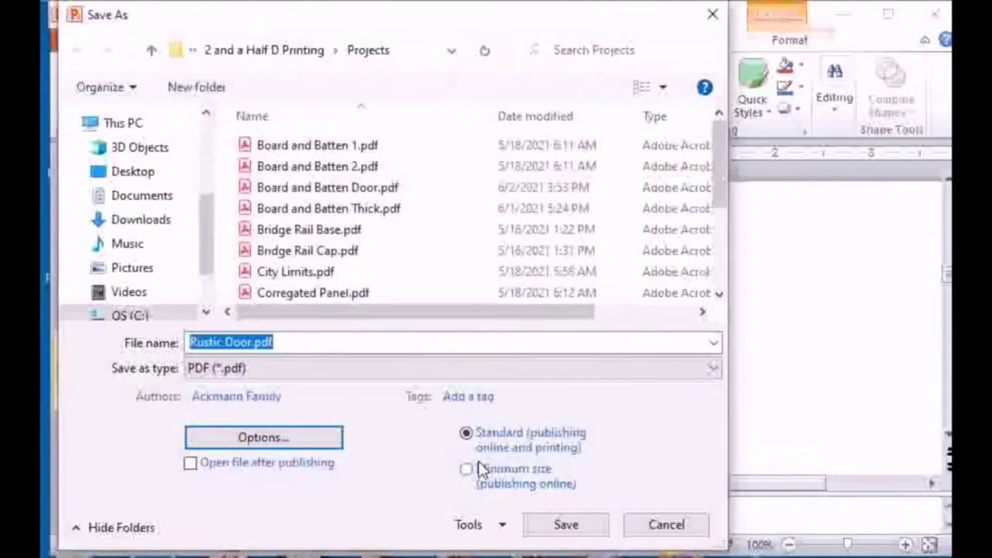
pyautogui.click(565, 526)
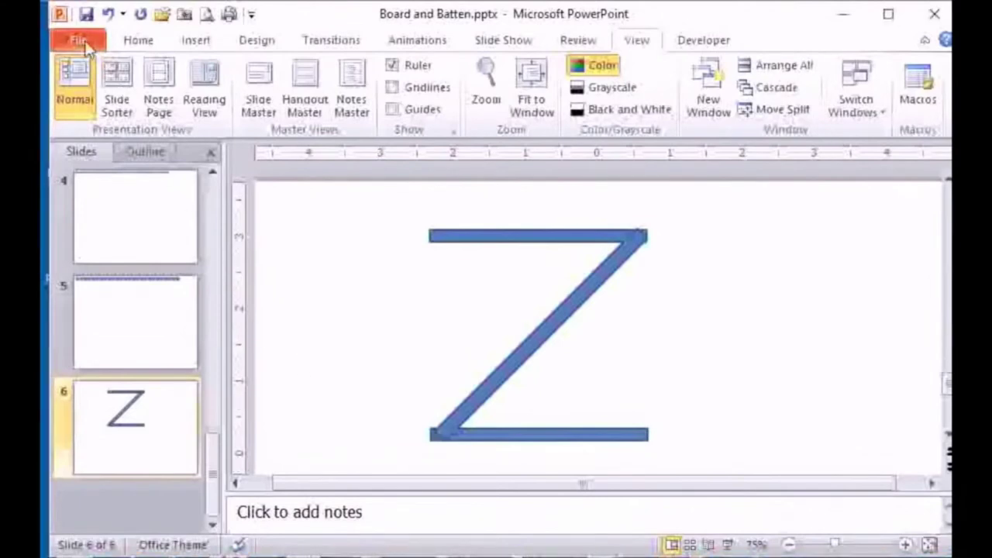
# Step: Start a Save As with PDF as the file type, named 'Door Z'
pyautogui.click(81, 41)
pyautogui.click(90, 100)
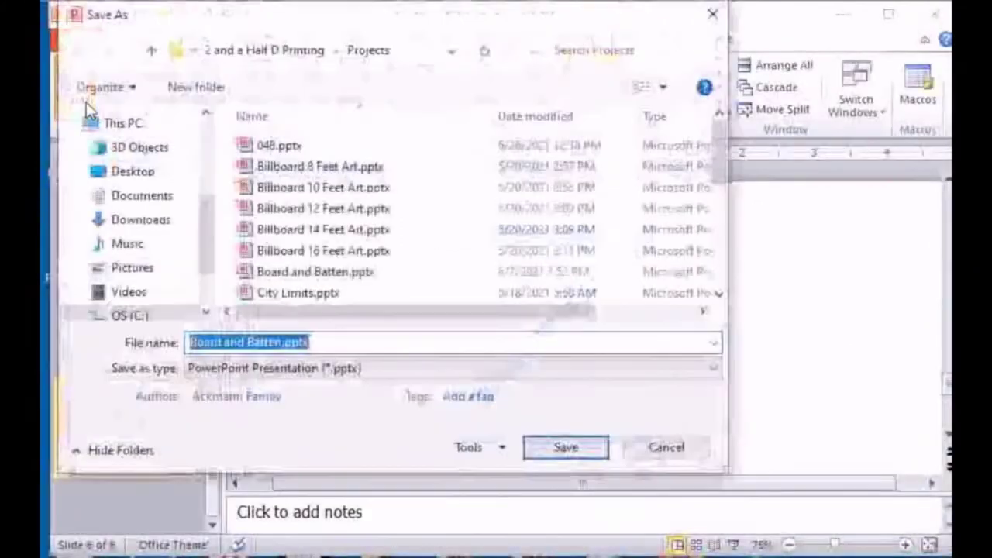
pyautogui.click(714, 369)
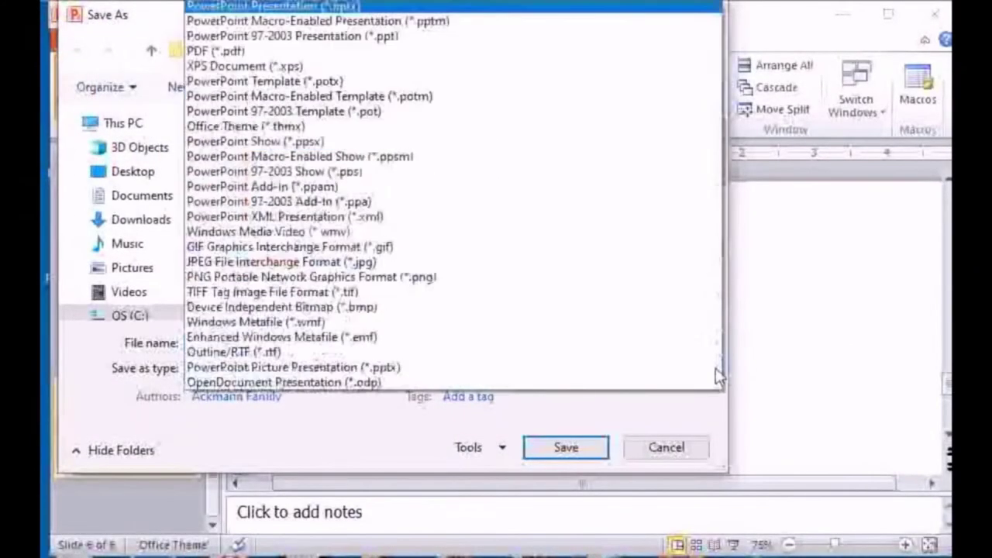
pyautogui.click(248, 51)
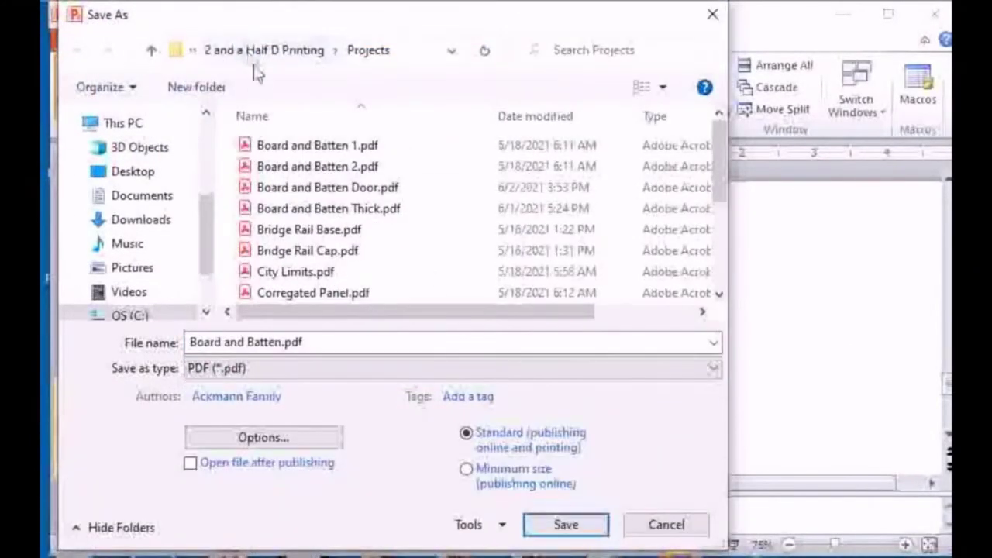
pyautogui.click(283, 338)
pyautogui.write('Door Z')
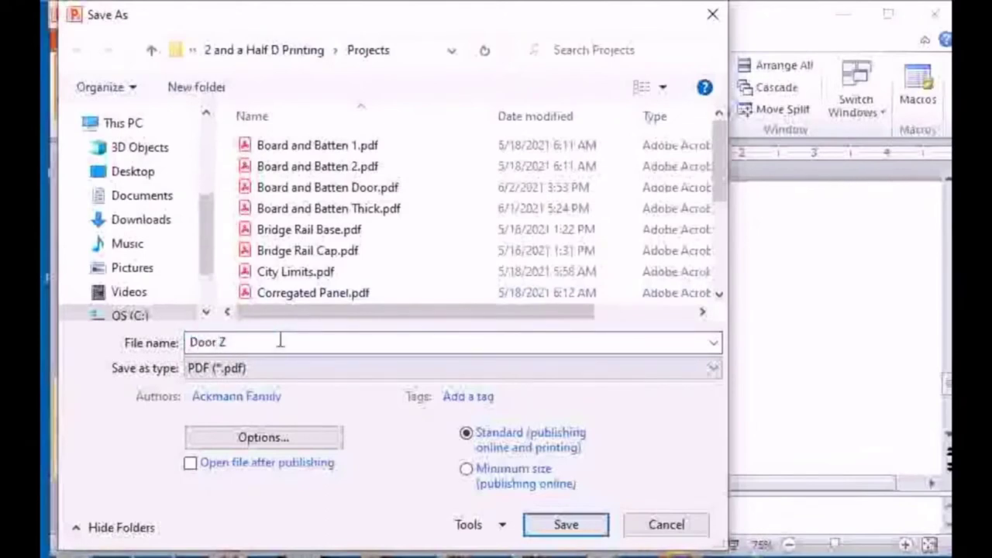
# Step: Publish only the current slide and save the Door Z PDF
pyautogui.click(263, 438)
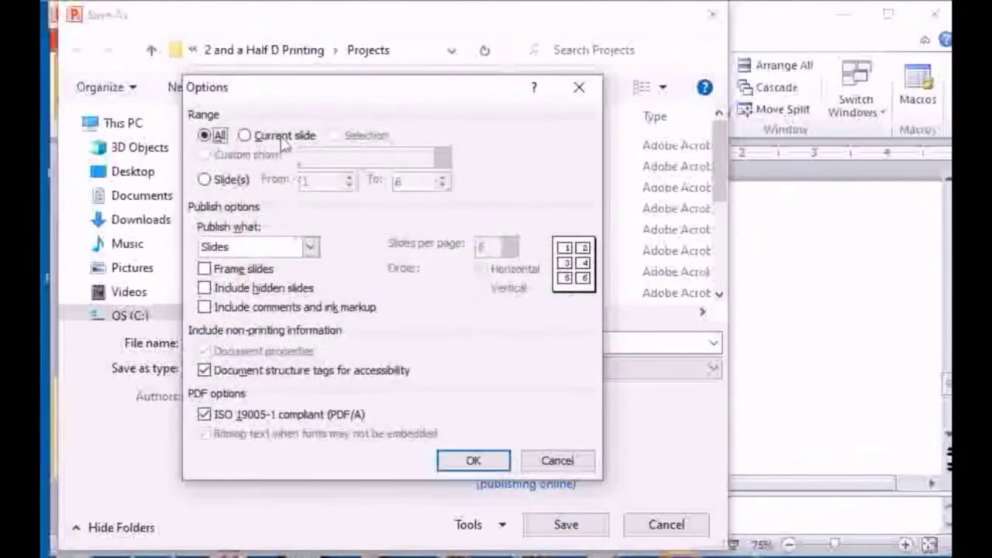
pyautogui.click(282, 141)
pyautogui.click(472, 460)
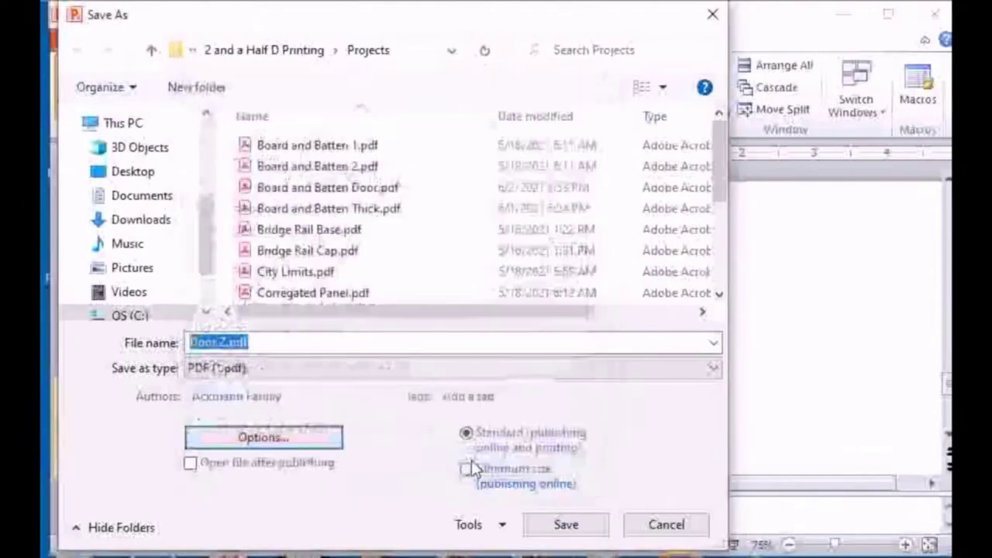
pyautogui.click(566, 525)
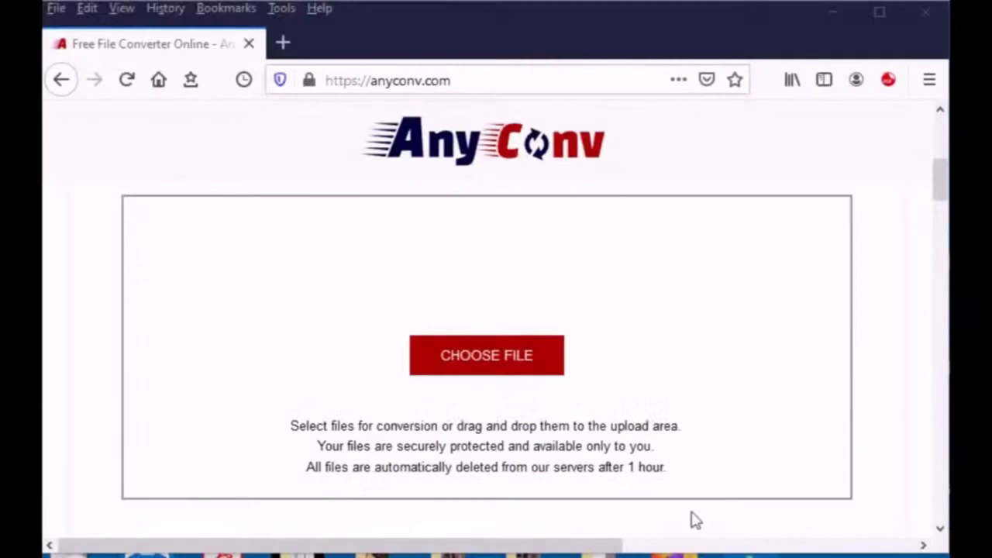
# Step: Convert Rustic Door.pdf to STL and download the result
pyautogui.click(479, 356)
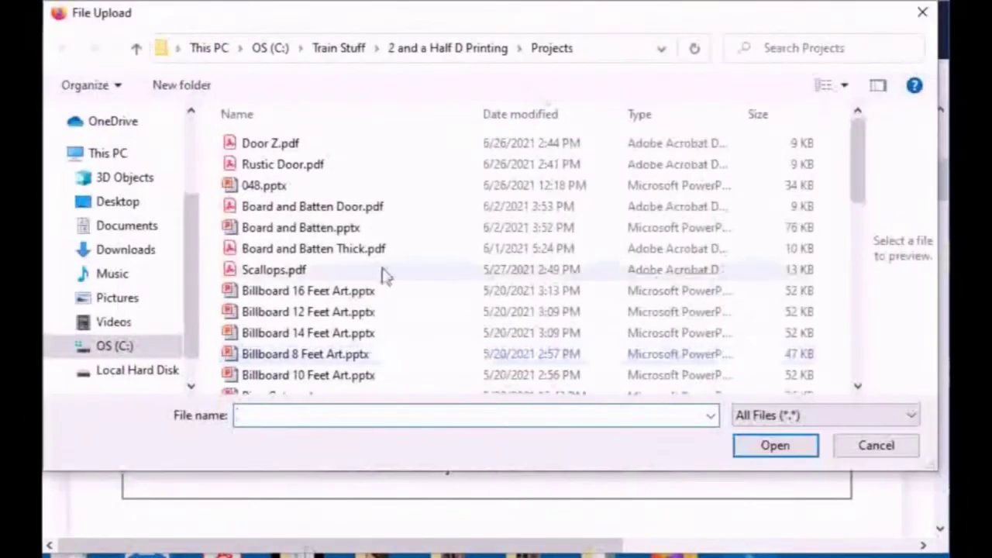
pyautogui.doubleClick(286, 165)
pyautogui.click(641, 254)
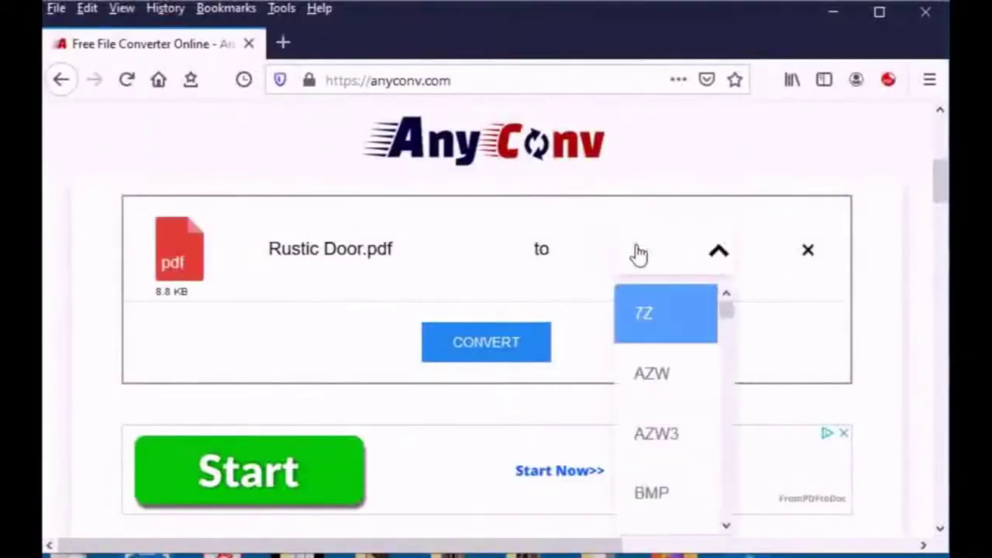
pyautogui.write('stl')
pyautogui.press('Return')
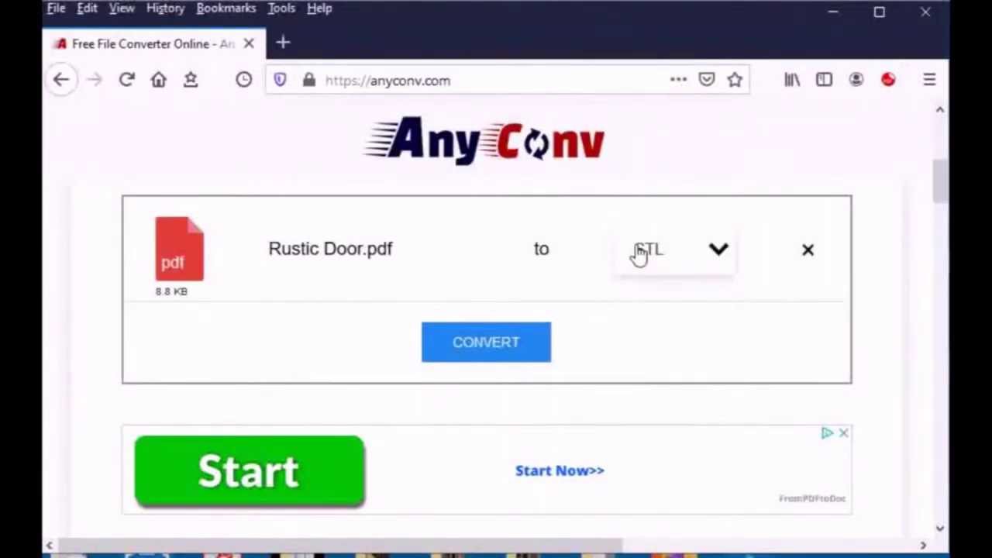
pyautogui.click(488, 341)
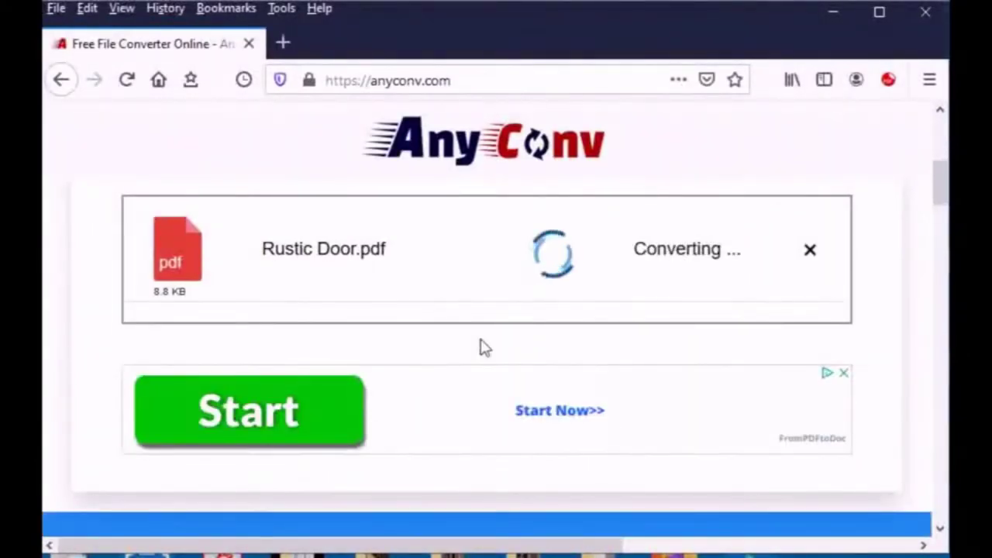
pyautogui.click(610, 252)
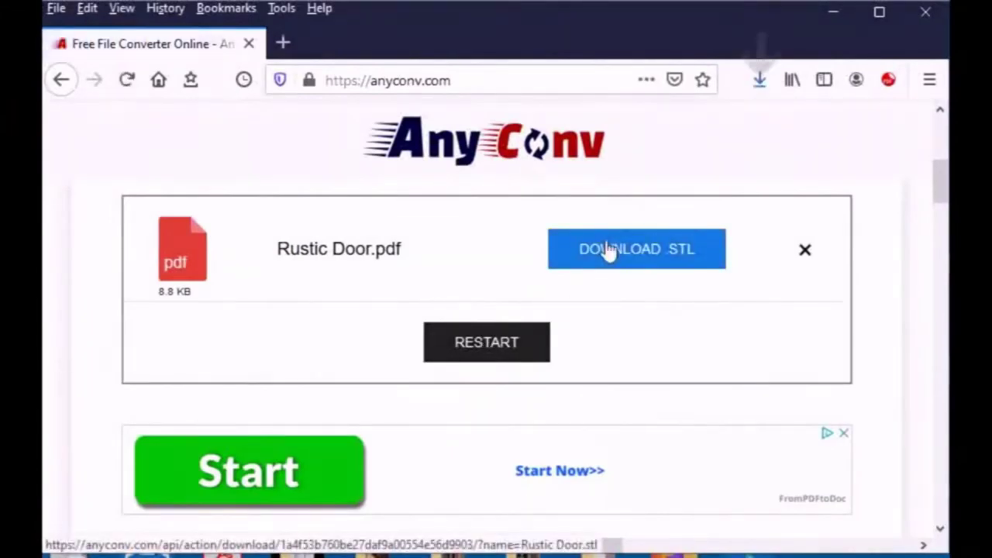
# Step: Restart the converter, convert Door Z.pdf to STL and download it
pyautogui.click(490, 345)
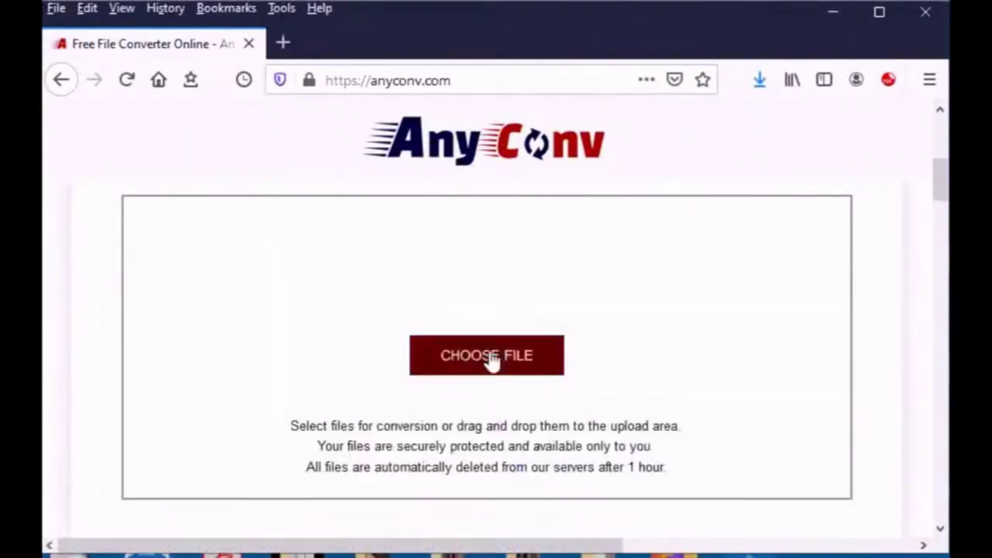
pyautogui.click(492, 357)
pyautogui.click(278, 144)
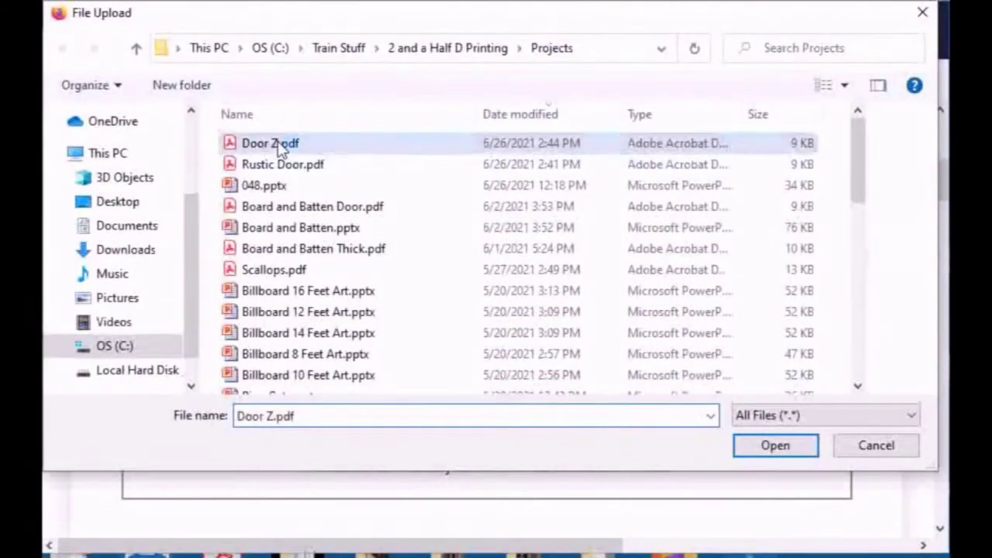
pyautogui.click(767, 448)
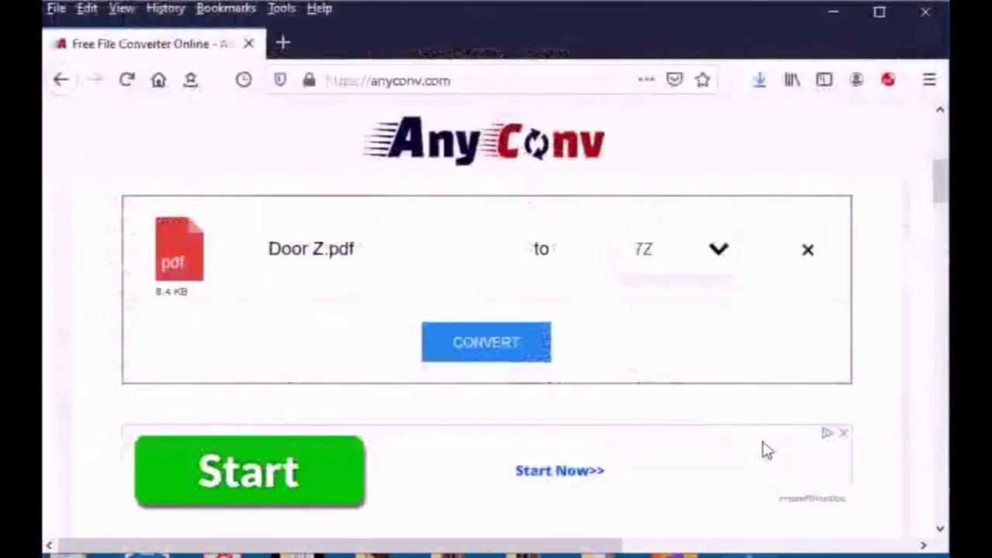
pyautogui.click(664, 259)
pyautogui.write('stl')
pyautogui.press('Return')
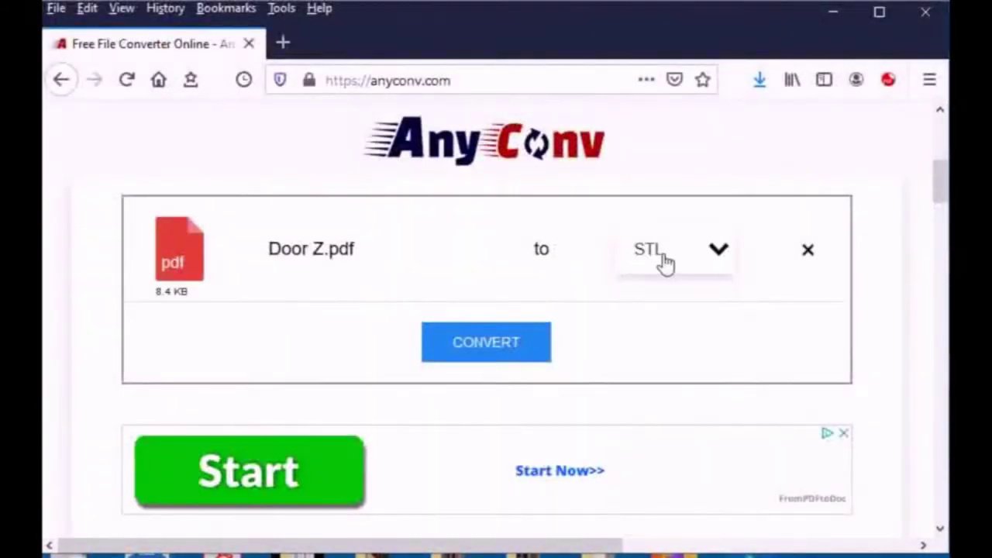
pyautogui.click(488, 360)
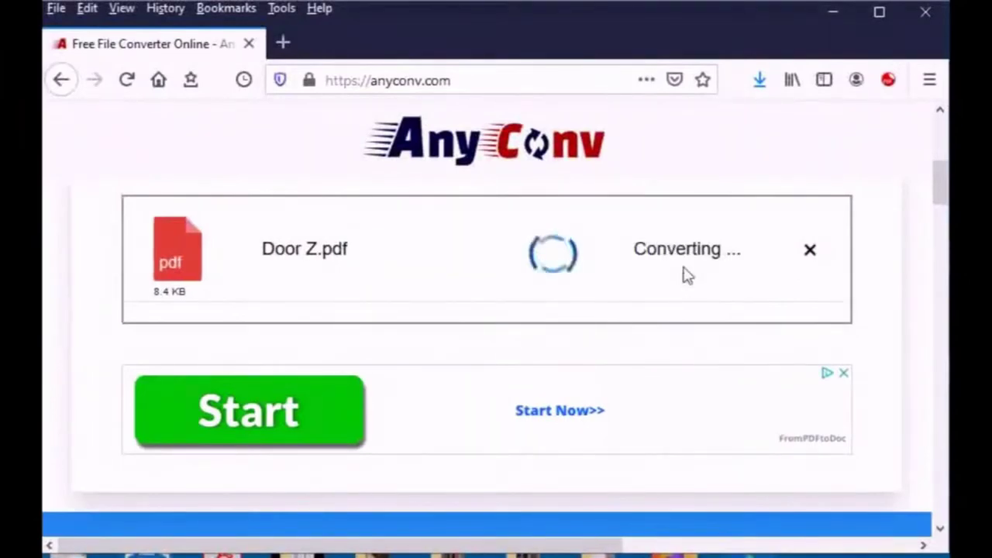
pyautogui.click(669, 259)
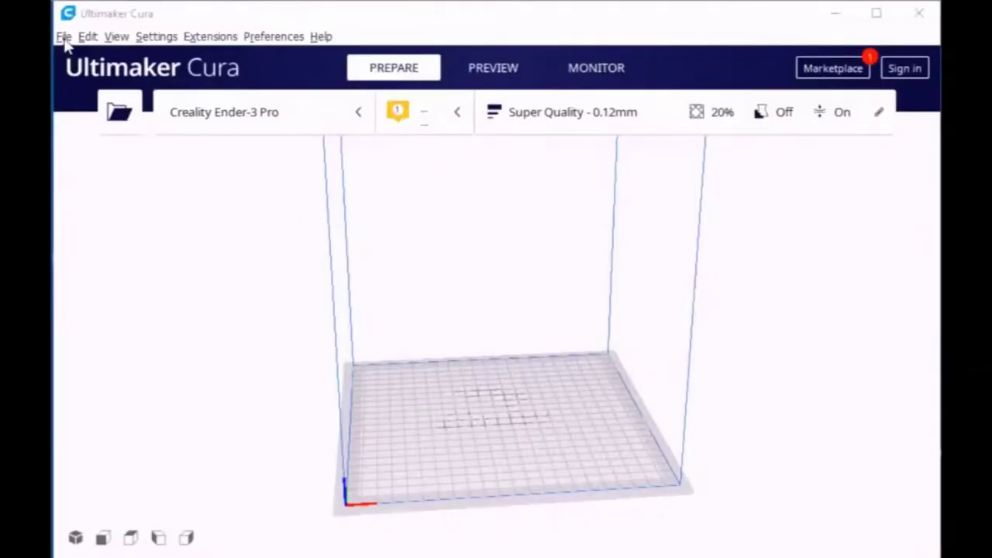
# Step: Open AnyConv.com__Rustic Door.stl from Downloads onto the build plate and select it
pyautogui.click(64, 42)
pyautogui.click(76, 76)
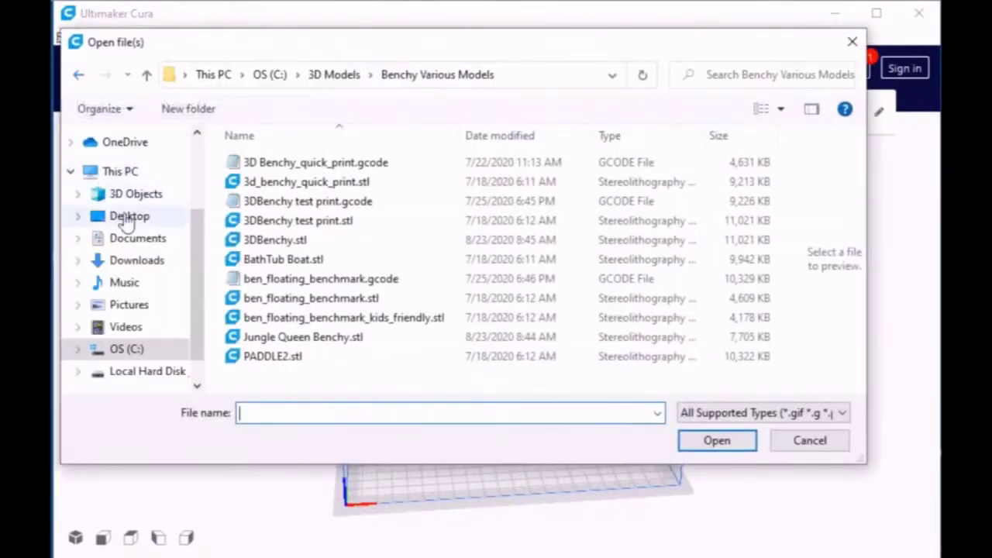
pyautogui.click(147, 267)
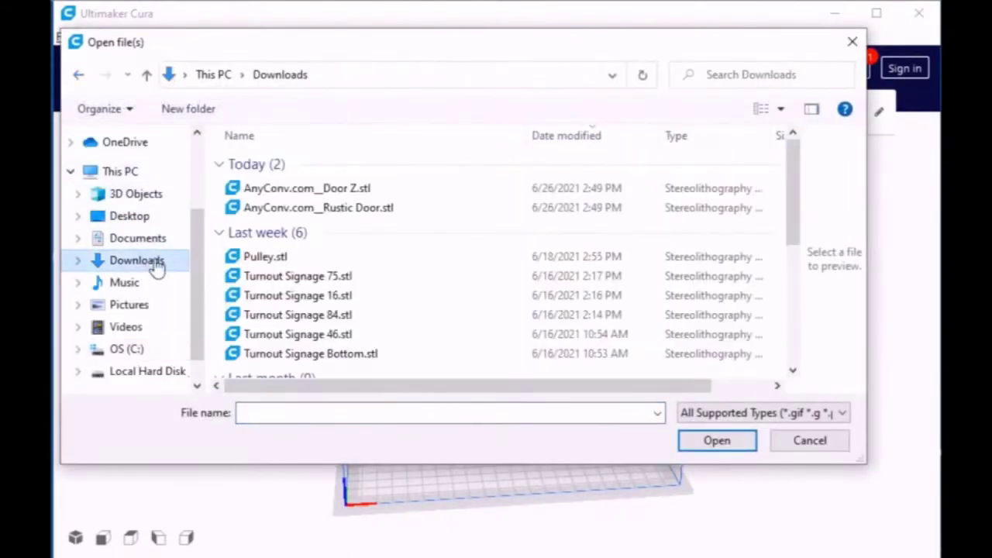
pyautogui.doubleClick(310, 210)
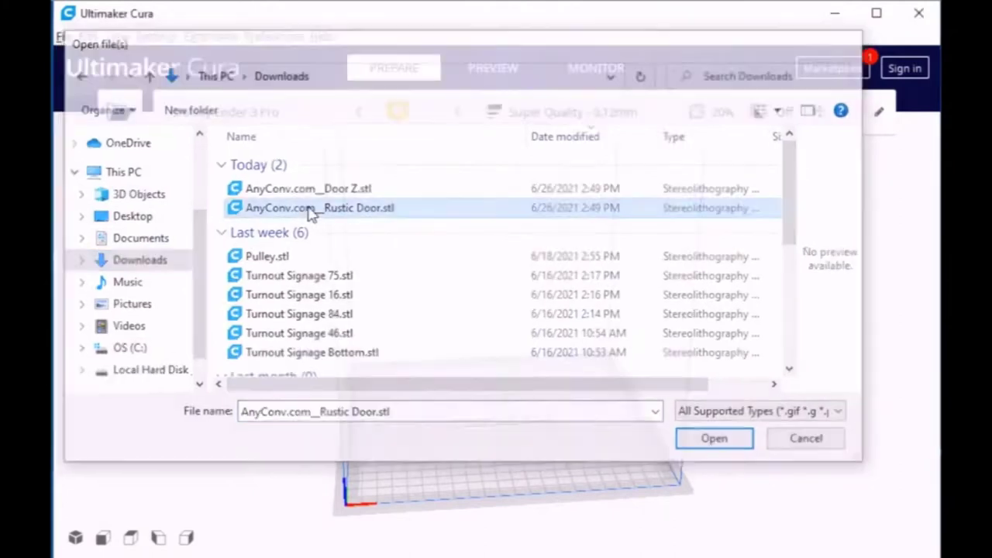
pyautogui.click(500, 423)
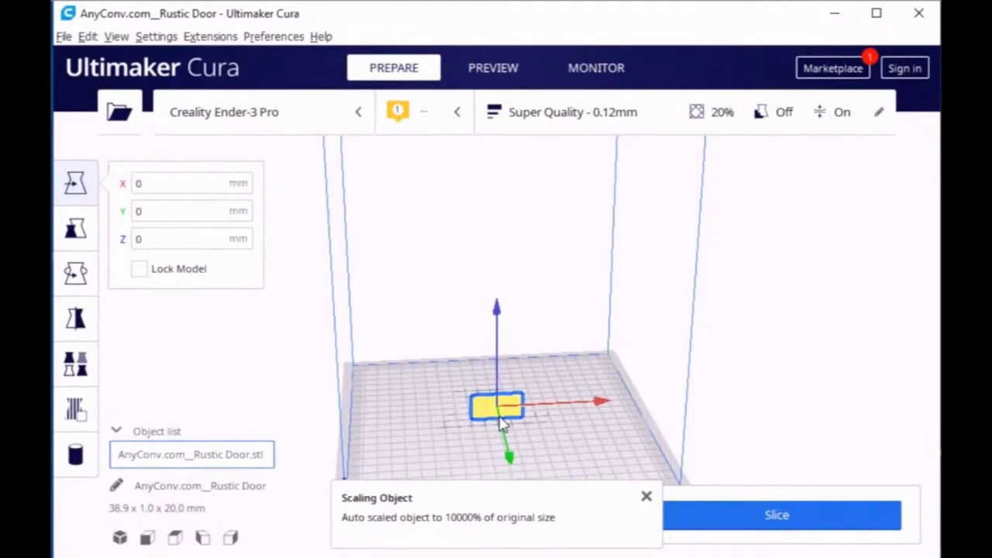
# Step: Rotate the Rustic Door model flat onto the plate, measuring 38.8 x 20.0 x 1.0 mm
pyautogui.click(75, 279)
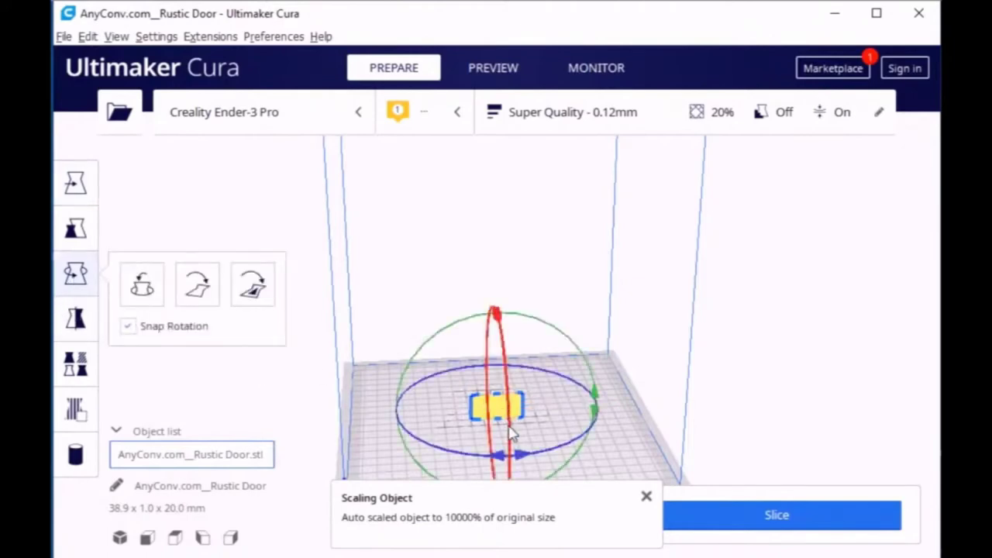
pyautogui.moveTo(512, 434); pyautogui.dragTo(484, 77)
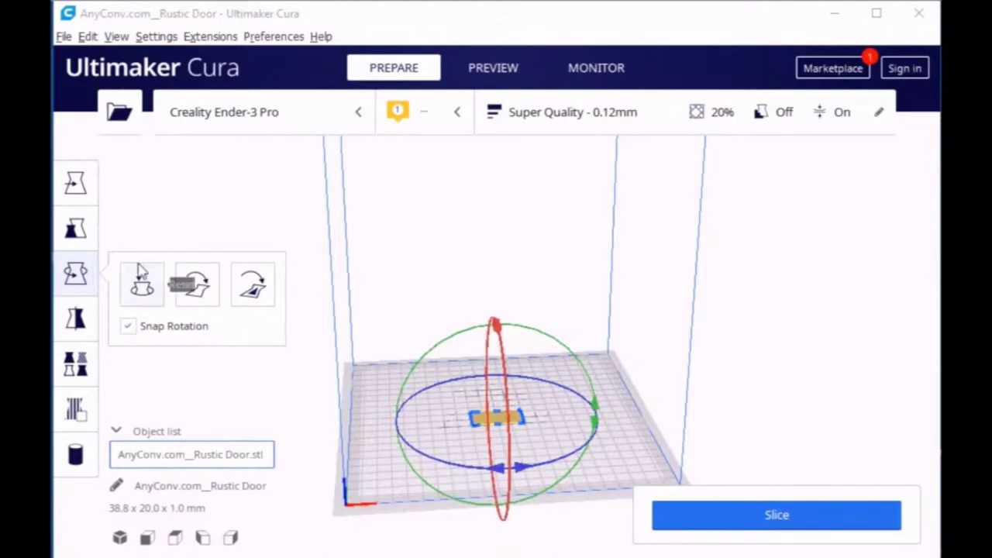
# Step: Scale the door non-uniformly to X 10.5, Y 23 and Z 1.5 mm
pyautogui.click(75, 234)
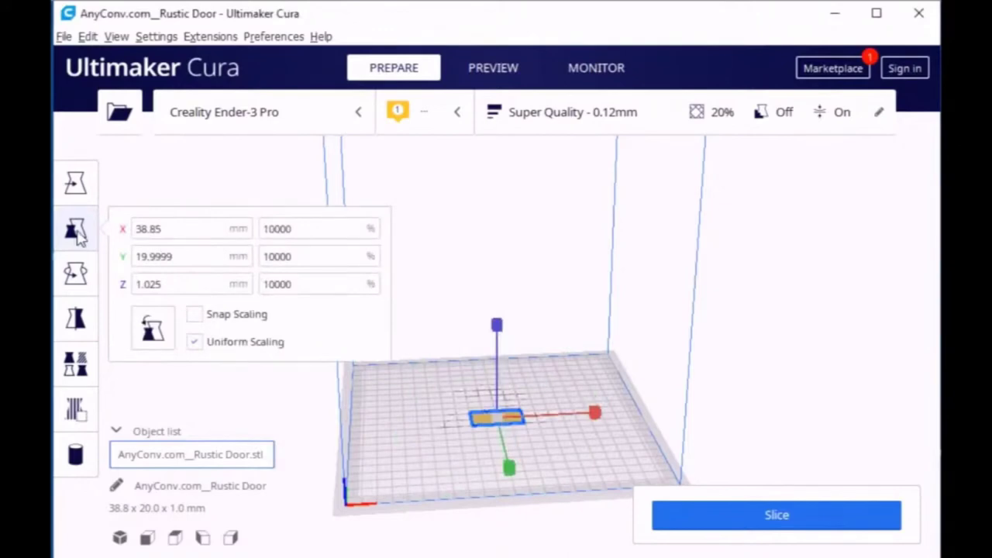
pyautogui.click(195, 344)
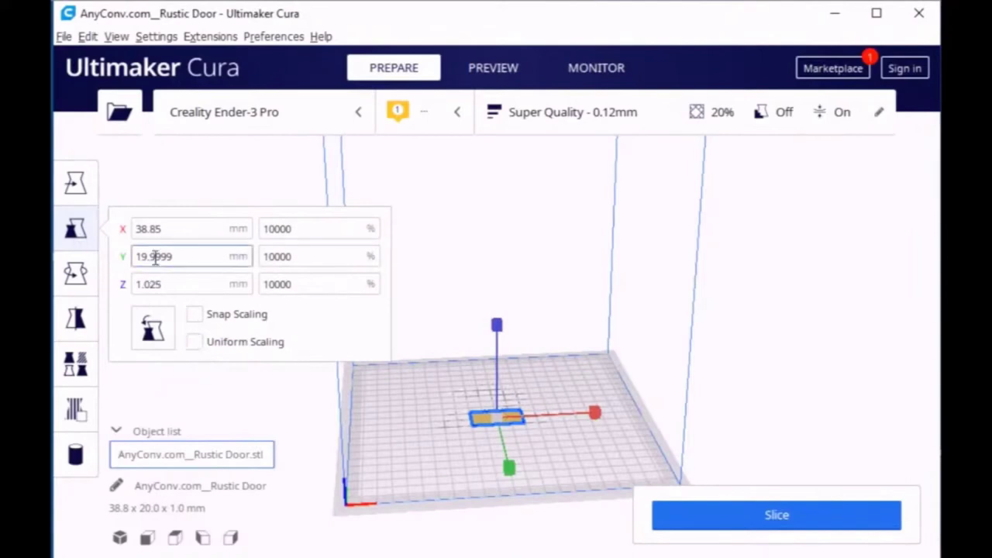
pyautogui.moveTo(165, 229); pyautogui.dragTo(133, 231)
pyautogui.write('10.5')
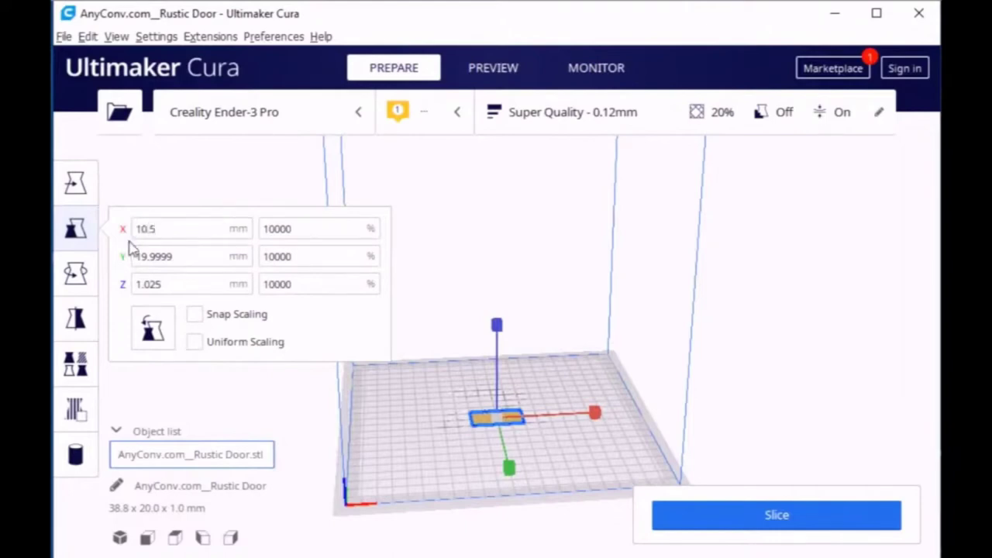
pyautogui.press('Return')
pyautogui.press('Tab')
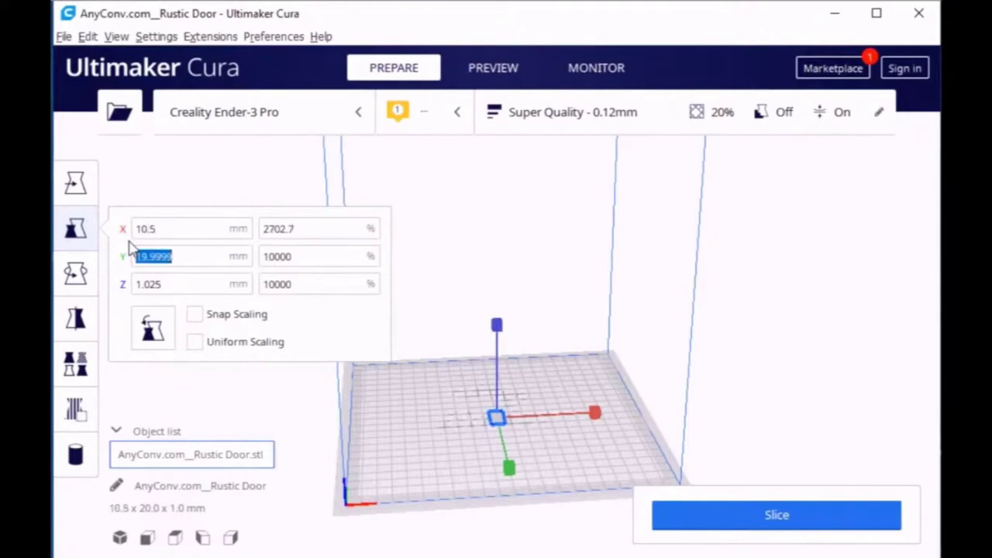
pyautogui.write('23')
pyautogui.press('Tab')
pyautogui.press('Tab')
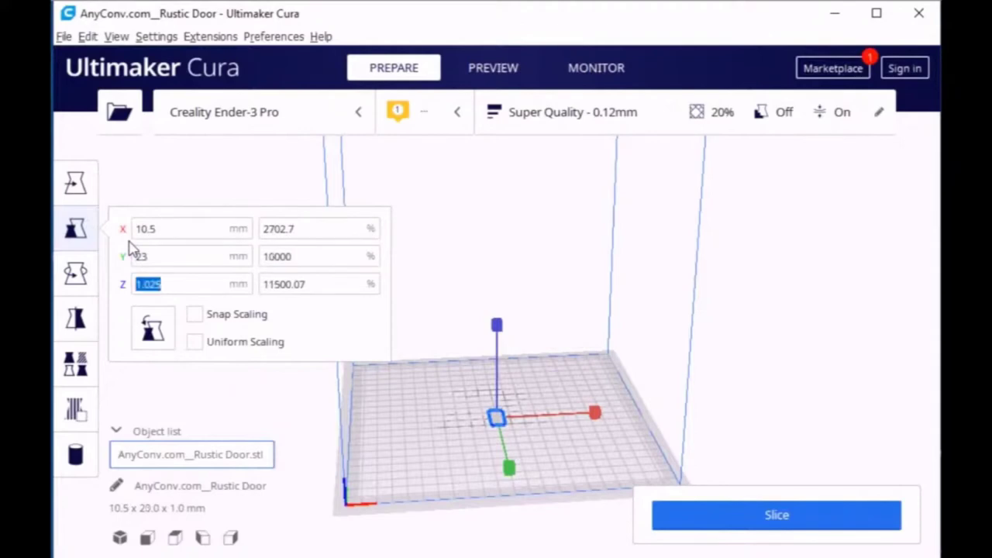
pyautogui.write('1.5')
pyautogui.press('Tab')
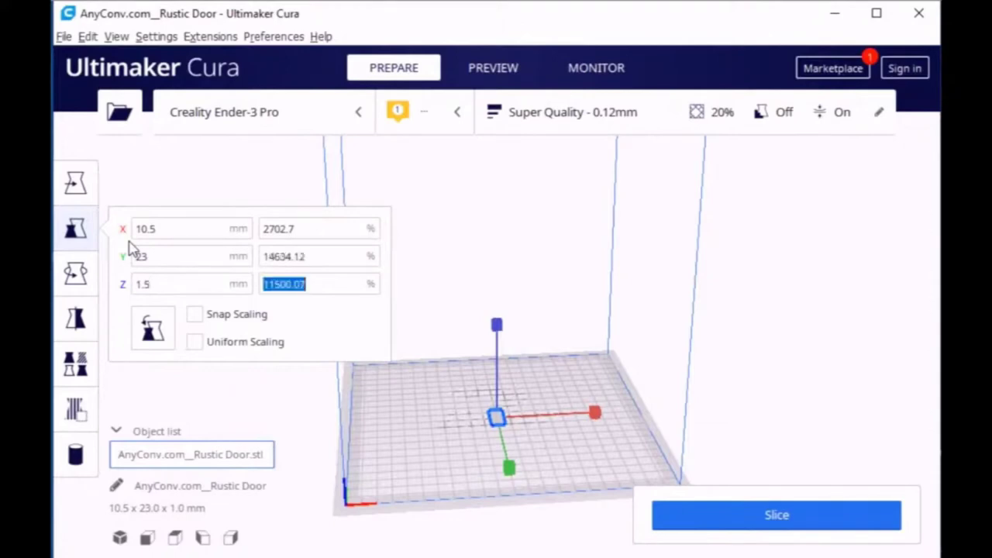
# Step: Slice the resized Rustic Door and save it to the removable drive
pyautogui.click(795, 518)
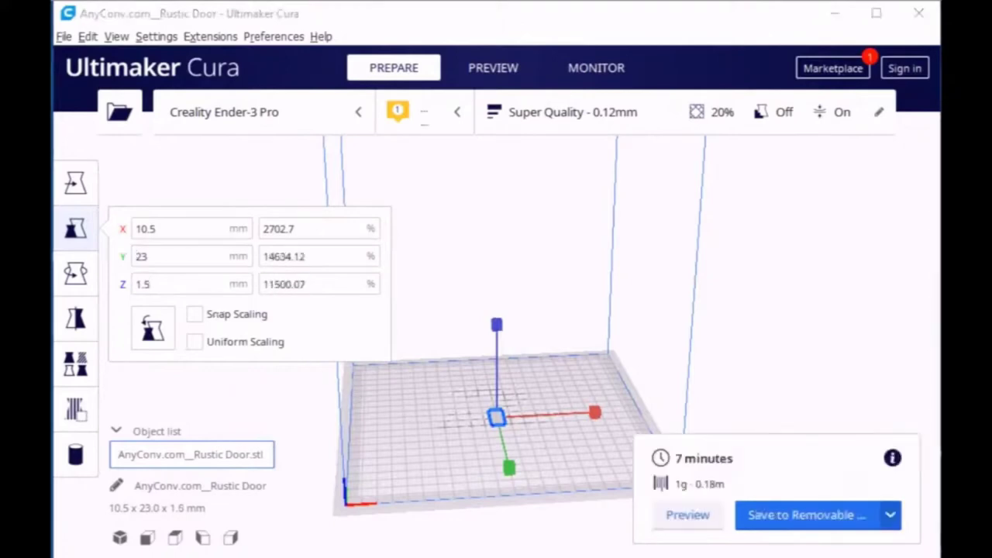
pyautogui.click(797, 515)
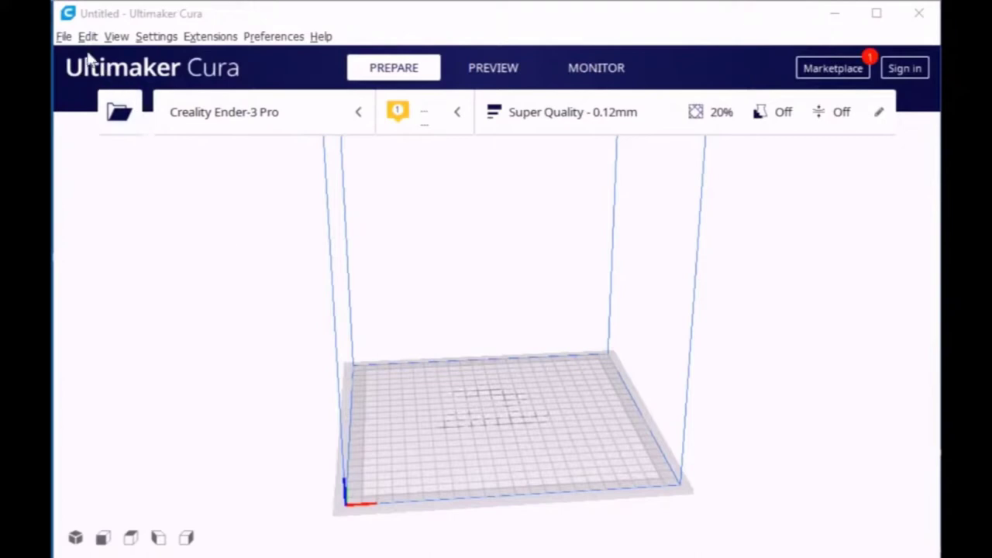
# Step: Open AnyConv.com__Door Z.stl onto the build plate and select the model
pyautogui.click(64, 38)
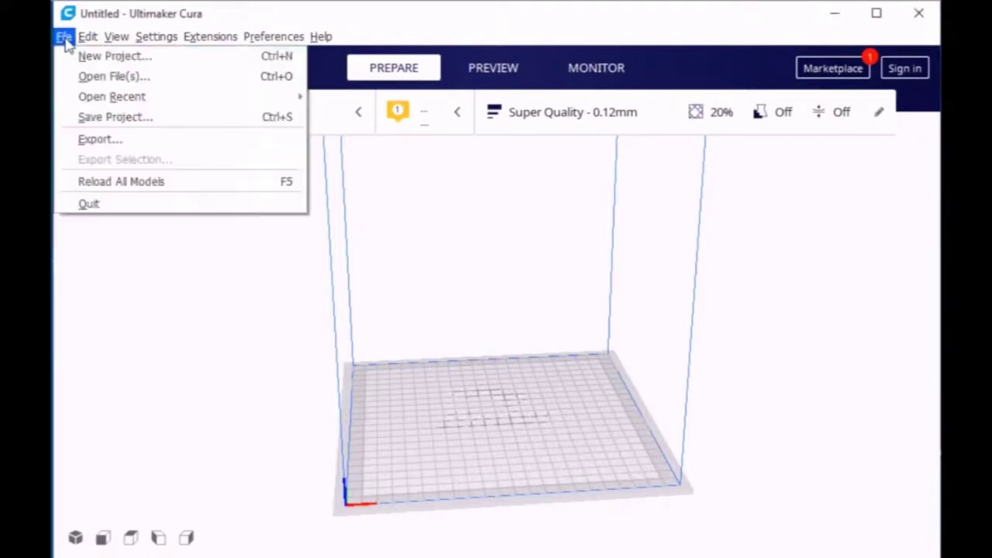
pyautogui.click(78, 76)
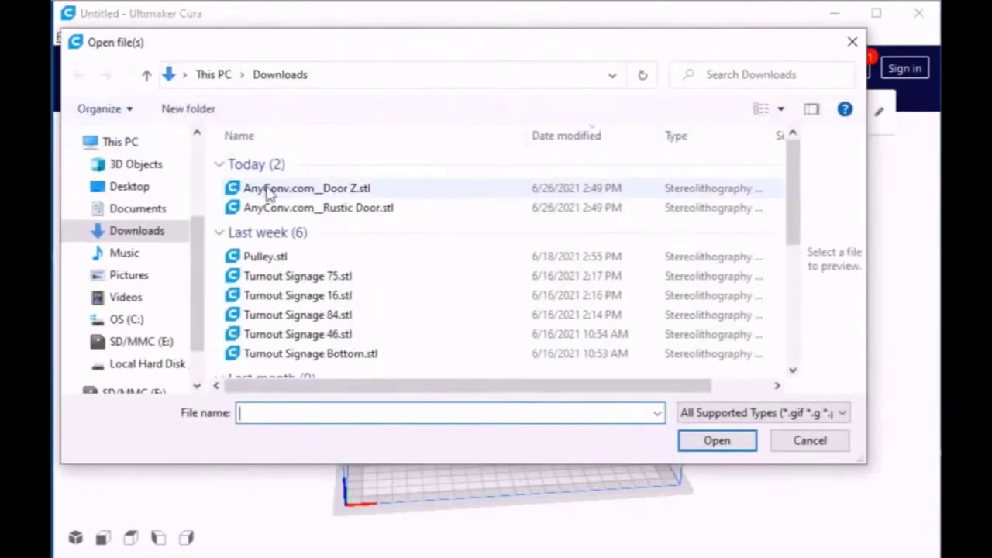
pyautogui.click(264, 189)
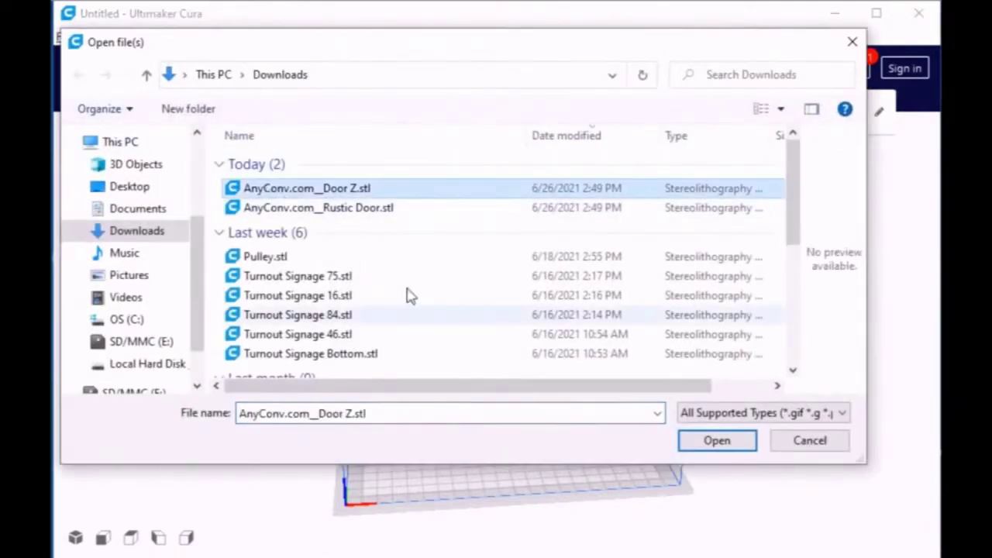
pyautogui.click(695, 442)
pyautogui.click(496, 409)
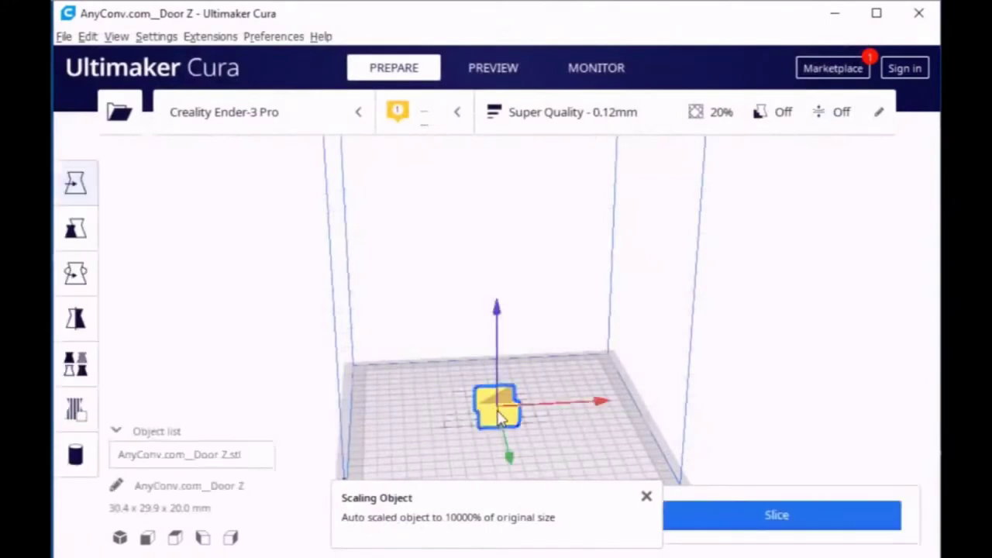
# Step: Scale Door Z to X 10.5 mm and Y 18 mm, entering 0.5 for Z
pyautogui.click(76, 229)
pyautogui.click(165, 229)
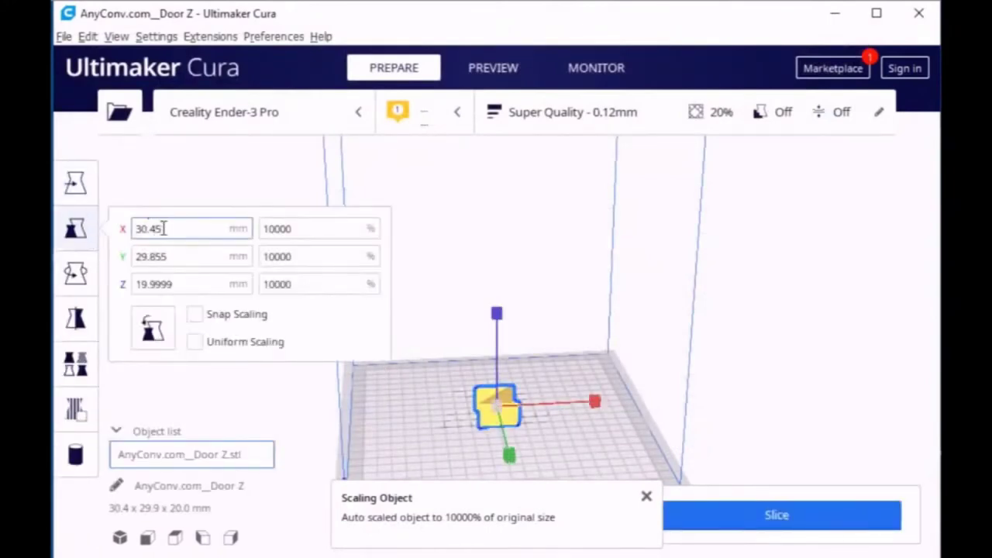
pyautogui.moveTo(165, 230); pyautogui.dragTo(128, 234)
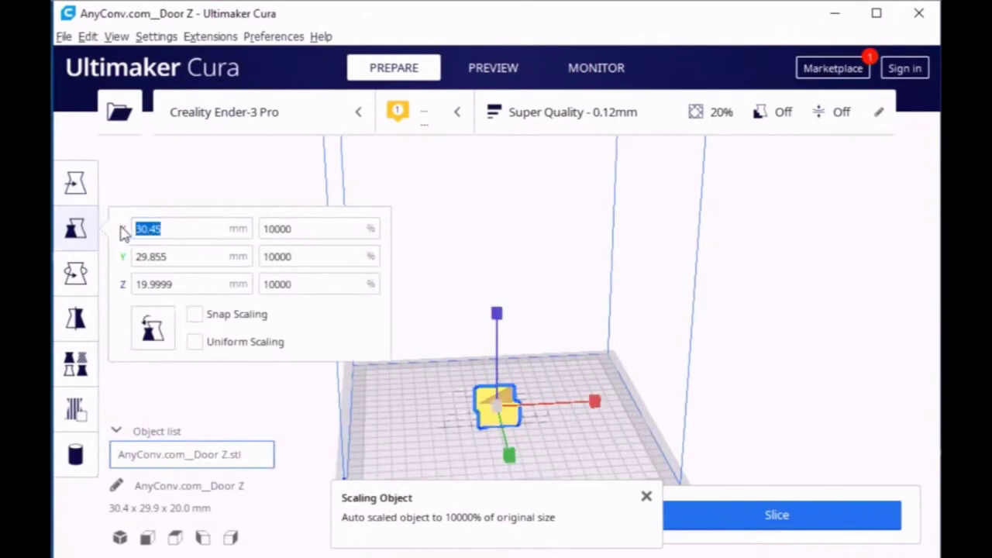
pyautogui.write('10.5')
pyautogui.press('Tab')
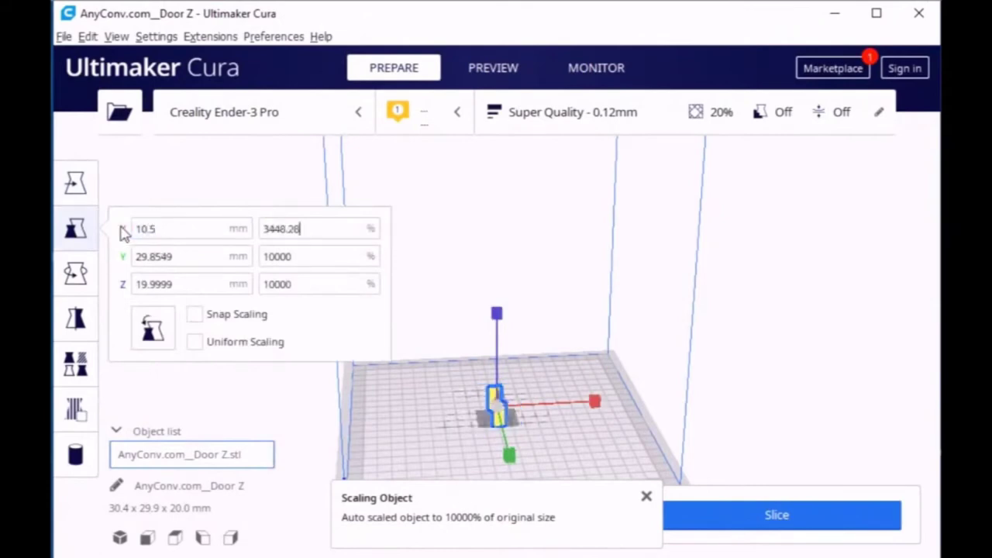
pyautogui.press('Tab')
pyautogui.write('18')
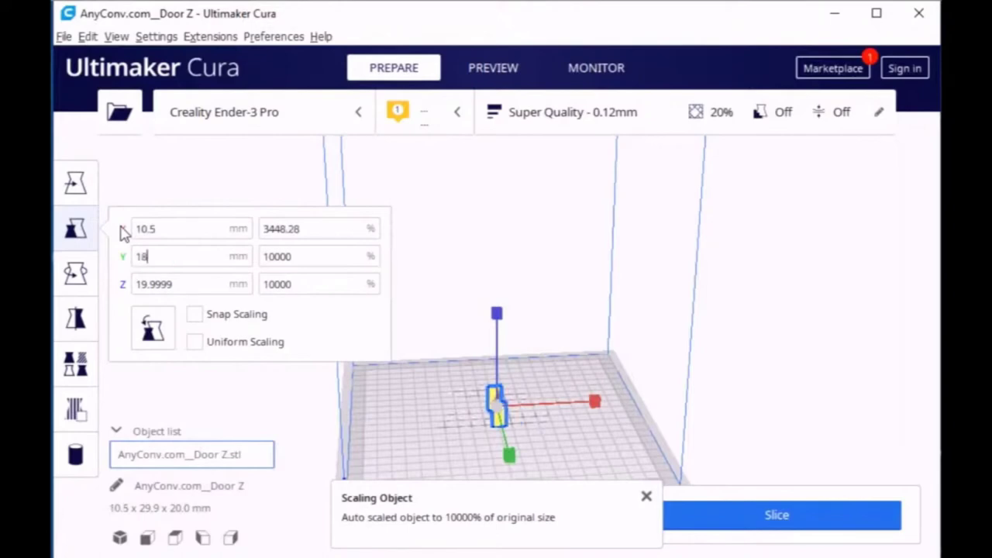
pyautogui.press('Tab')
pyautogui.press('Tab')
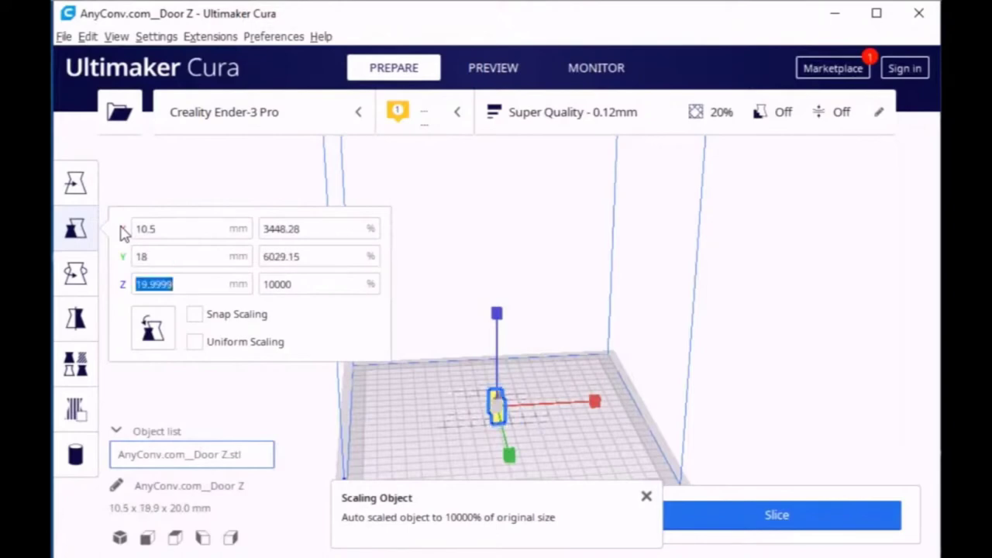
pyautogui.write('0.5')
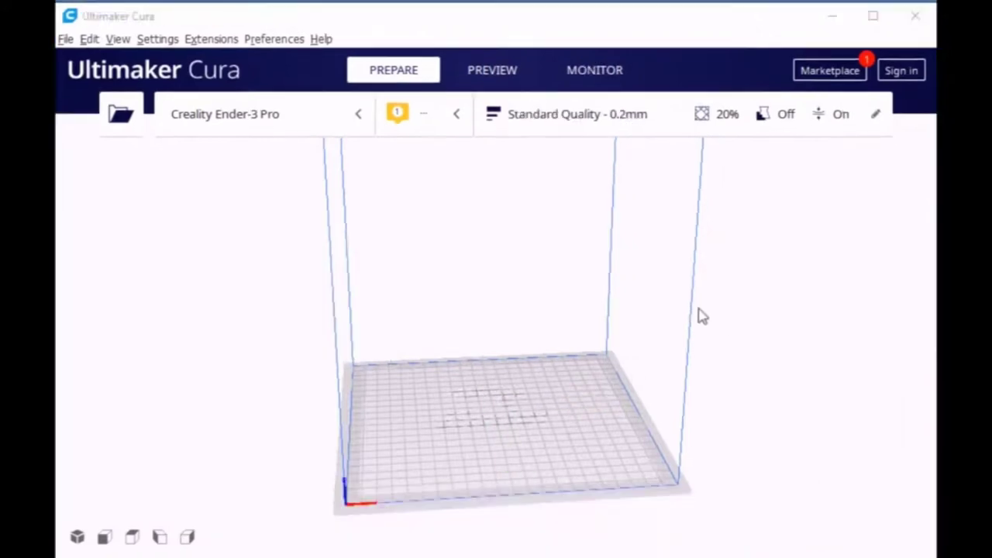
# Step: Open the Creality Ender-3 Pro Machine Settings from Cura's Preferences > Printers page
pyautogui.click(274, 39)
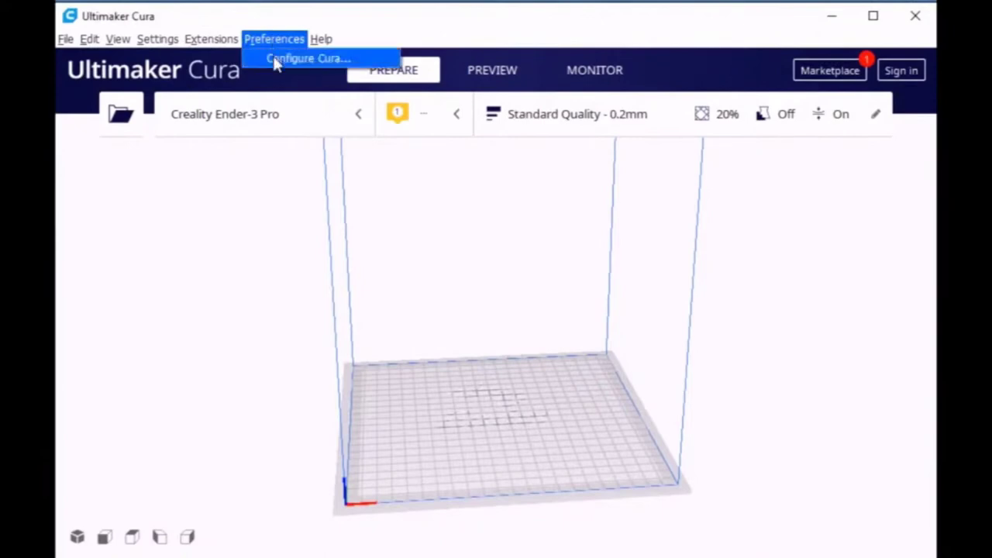
pyautogui.click(275, 61)
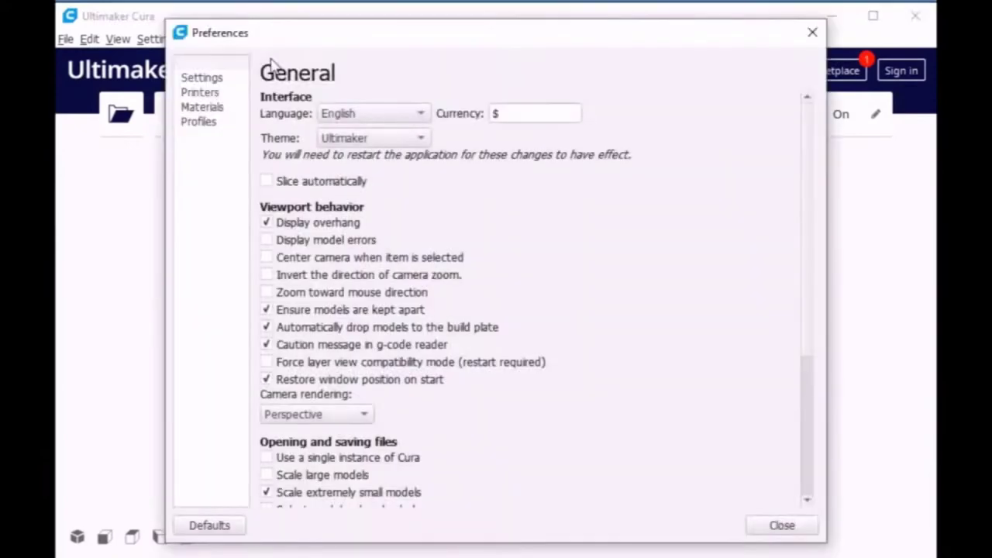
pyautogui.click(215, 95)
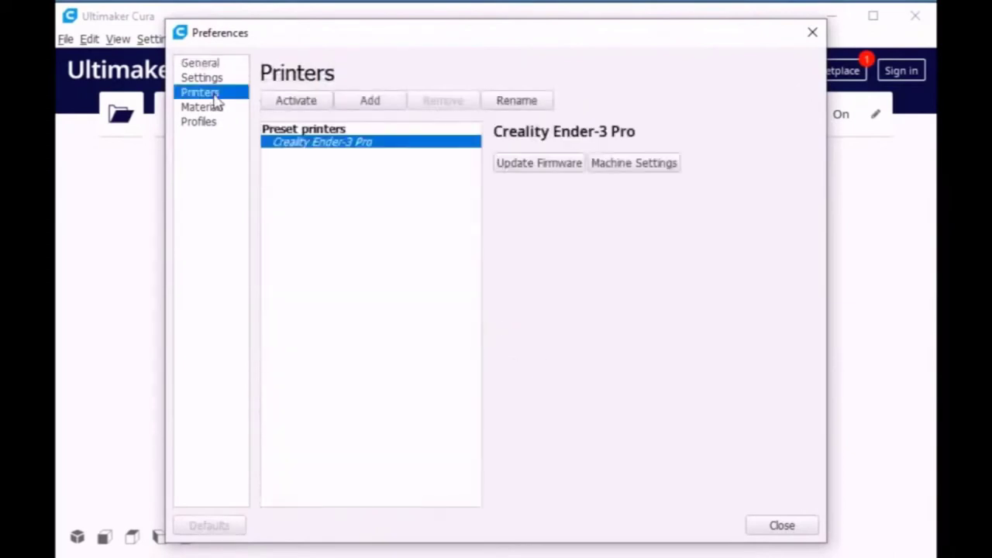
pyautogui.click(647, 167)
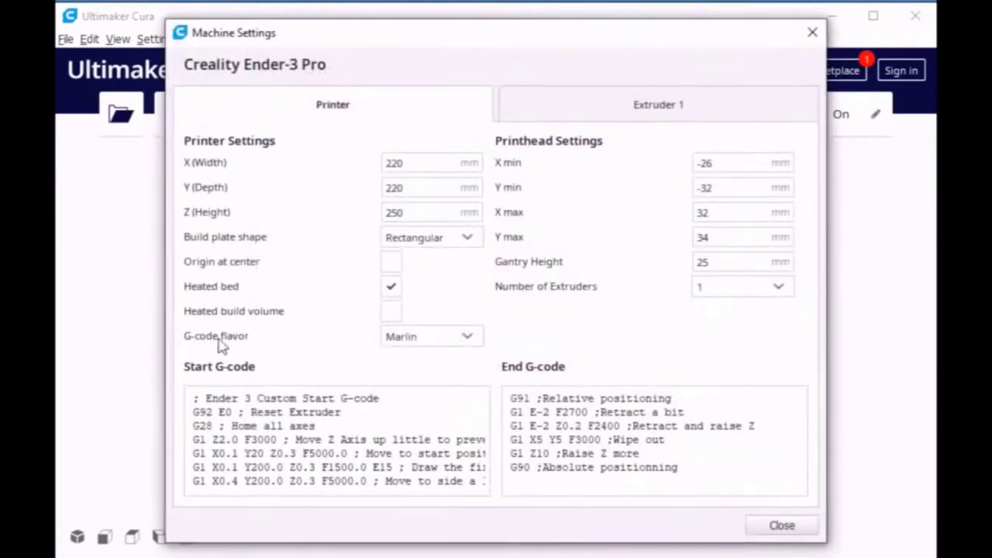
# Step: Insert an M206 Z-0.00 line at the top of the Start G-code
pyautogui.click(193, 400)
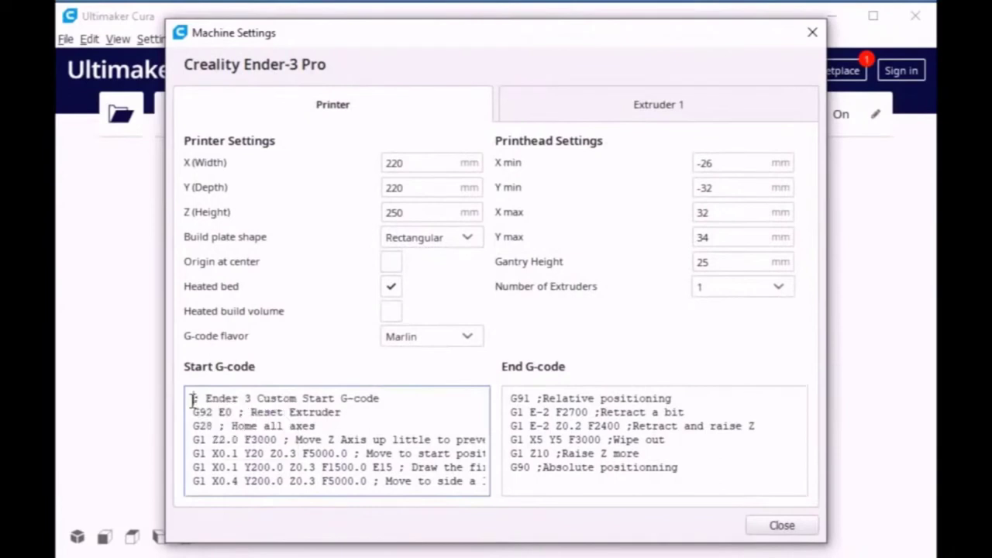
pyautogui.write('M20')
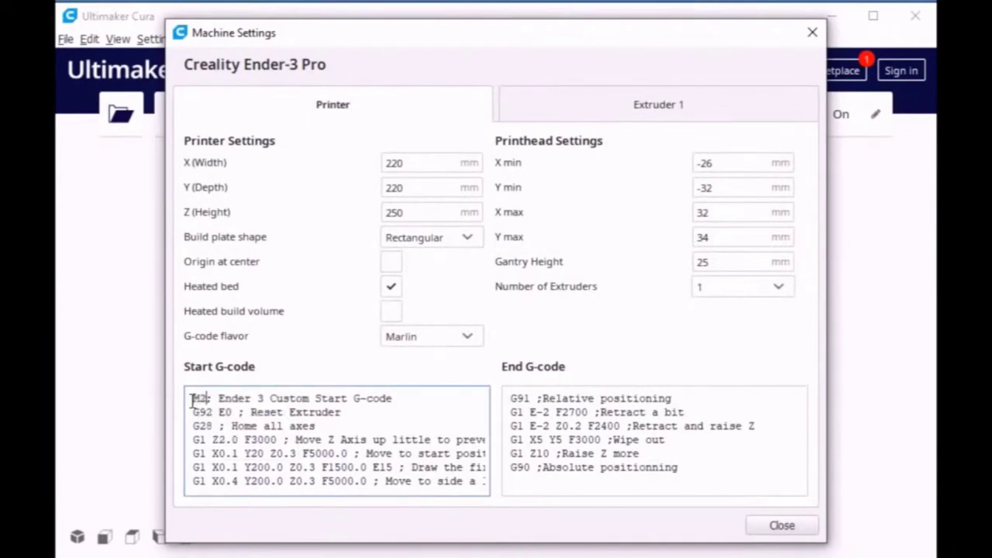
pyautogui.write('6 Z')
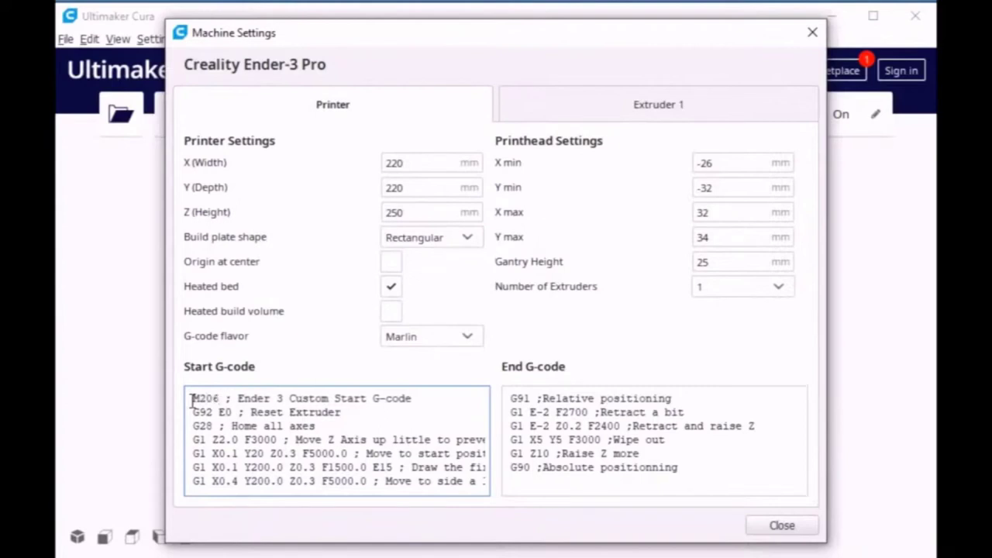
pyautogui.write('-0')
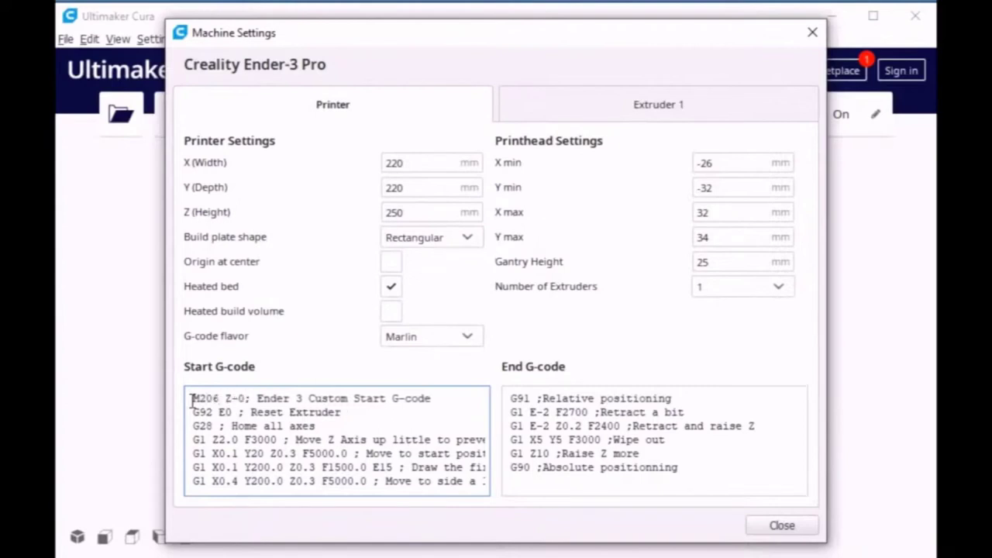
pyautogui.write('.00')
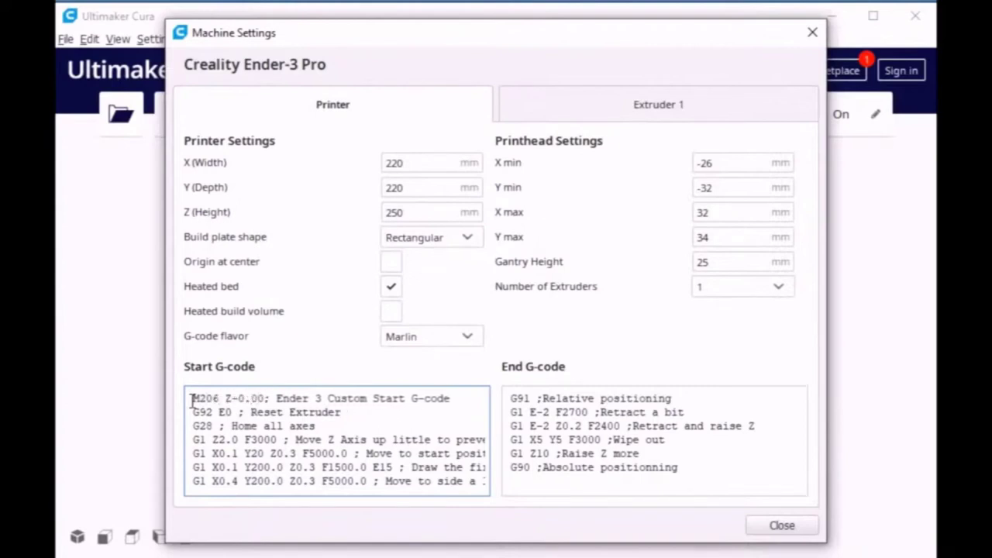
pyautogui.press('Return')
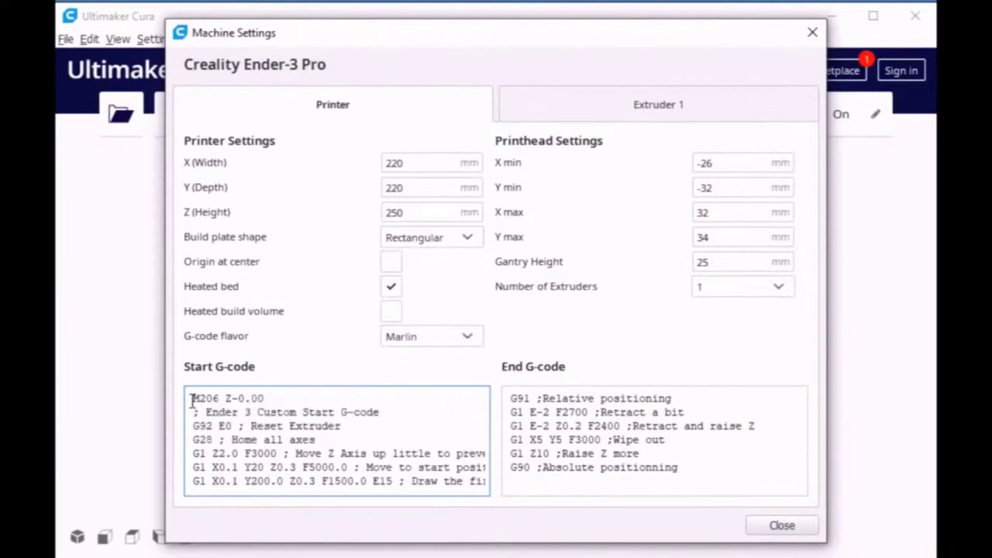
# Step: Append M206 Z-1.48 as the last Start G-code line and enter M206 Z-0.00 in End G-code
pyautogui.press('Down')
pyautogui.press('Down')
pyautogui.press('Down')
pyautogui.press('Down')
pyautogui.press('Down')
pyautogui.press('Down')
pyautogui.press('Down')
pyautogui.press('Down')
pyautogui.press('Down')
pyautogui.press('Down')
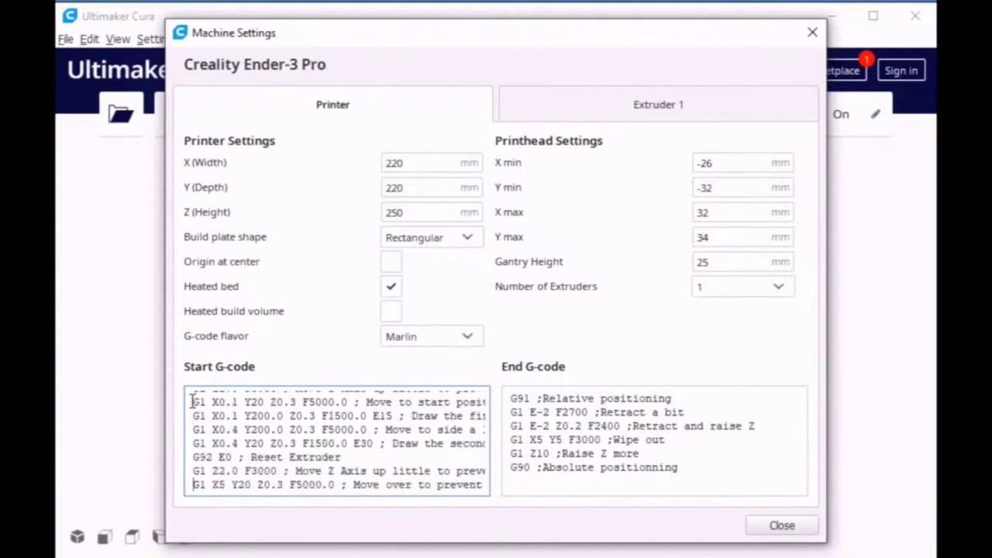
pyautogui.press('Right')
pyautogui.press('Right')
pyautogui.press('Right')
pyautogui.press('Right')
pyautogui.press('Right')
pyautogui.press('Right')
pyautogui.press('Right')
pyautogui.press('Right')
pyautogui.press('Right')
pyautogui.press('Right')
pyautogui.press('Right')
pyautogui.press('Right')
pyautogui.press('Right')
pyautogui.press('Right')
pyautogui.press('Right')
pyautogui.press('Right')
pyautogui.press('Right')
pyautogui.press('Right')
pyautogui.press('Right')
pyautogui.press('Right')
pyautogui.press('Right')
pyautogui.press('Right')
pyautogui.press('Right')
pyautogui.press('Right')
pyautogui.press('Right')
pyautogui.press('Right')
pyautogui.press('Right')
pyautogui.press('Right')
pyautogui.press('Right')
pyautogui.press('Right')
pyautogui.press('Right')
pyautogui.press('Right')
pyautogui.press('Right')
pyautogui.press('Right')
pyautogui.press('Right')
pyautogui.press('Right')
pyautogui.press('Right')
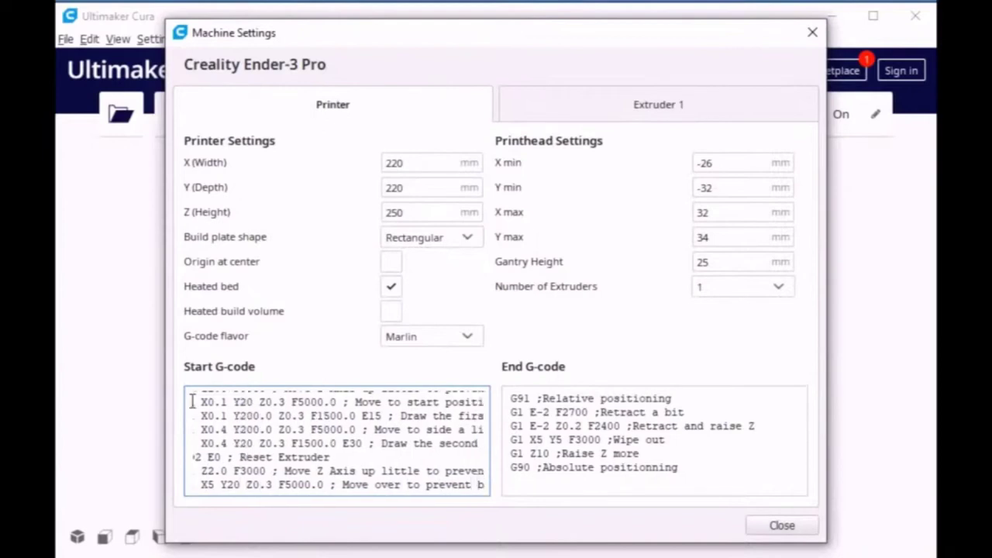
pyautogui.press('Right')
pyautogui.press('Right')
pyautogui.press('Right')
pyautogui.press('Right')
pyautogui.press('Right')
pyautogui.press('Right')
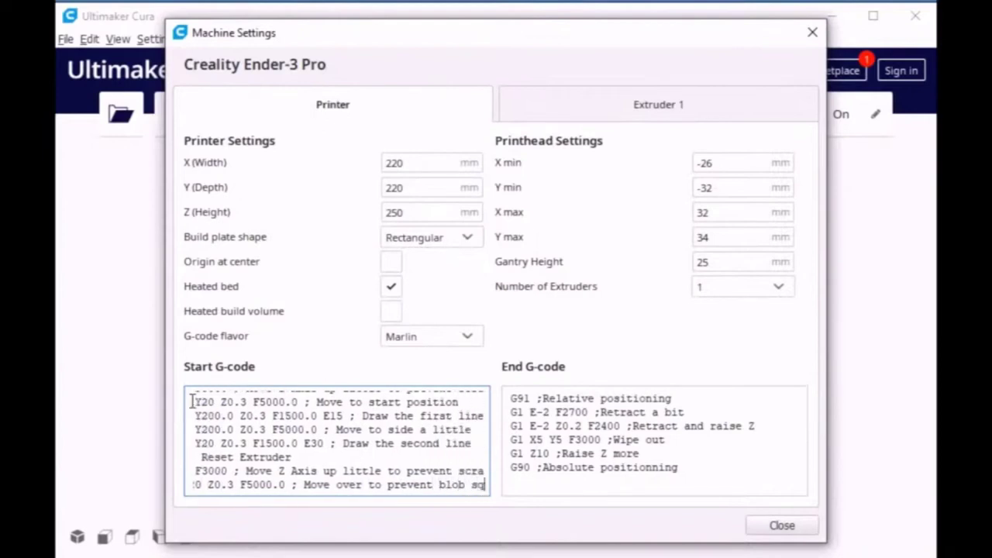
pyautogui.press('Right')
pyautogui.press('Right')
pyautogui.press('Right')
pyautogui.press('Right')
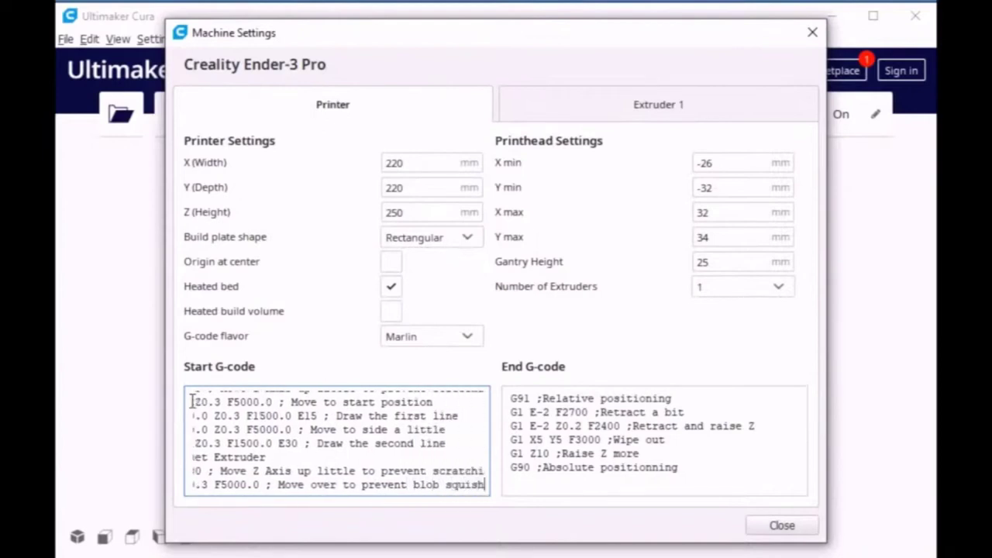
pyautogui.press('Return')
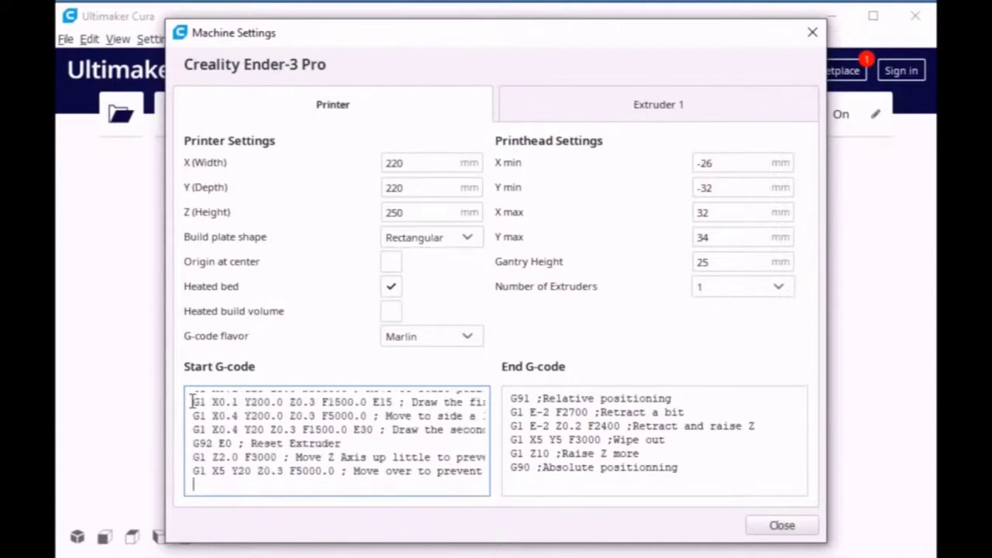
pyautogui.write('M206')
pyautogui.write('Z-1.48')
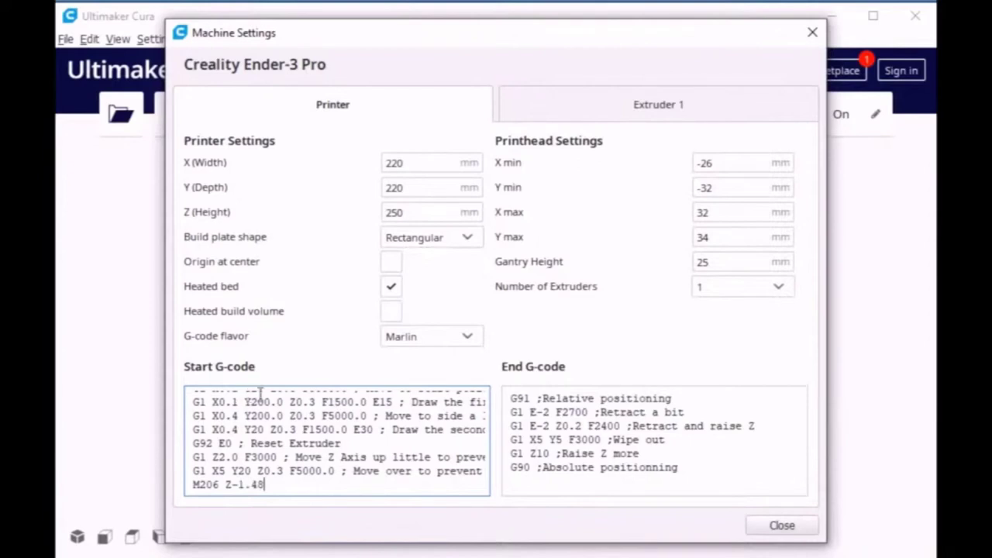
pyautogui.click(513, 481)
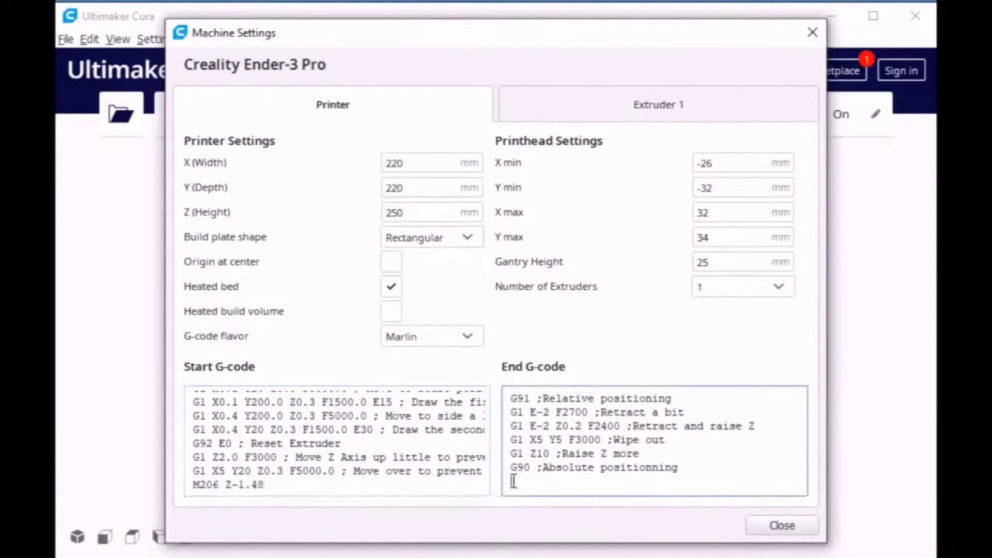
pyautogui.write('M2')
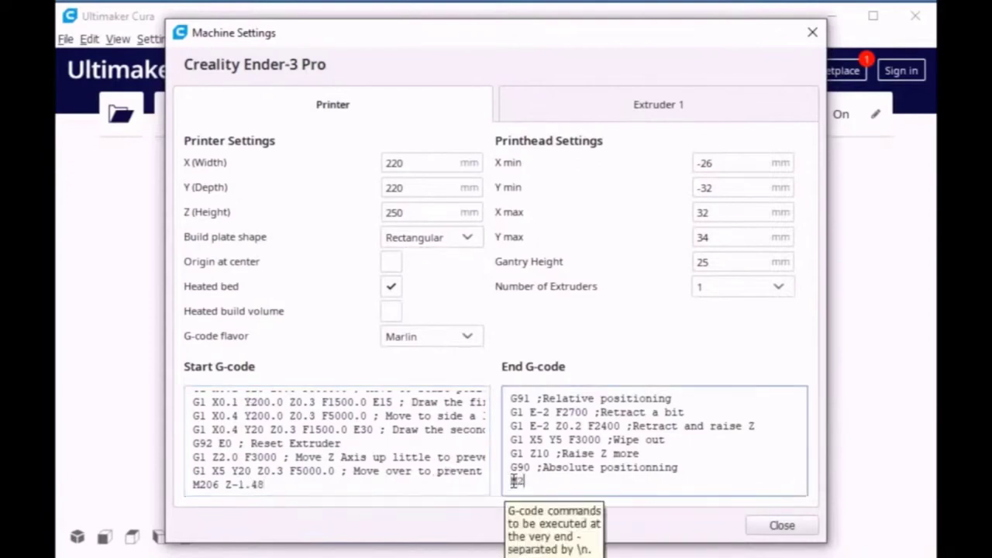
pyautogui.write('06 Z-0.00')
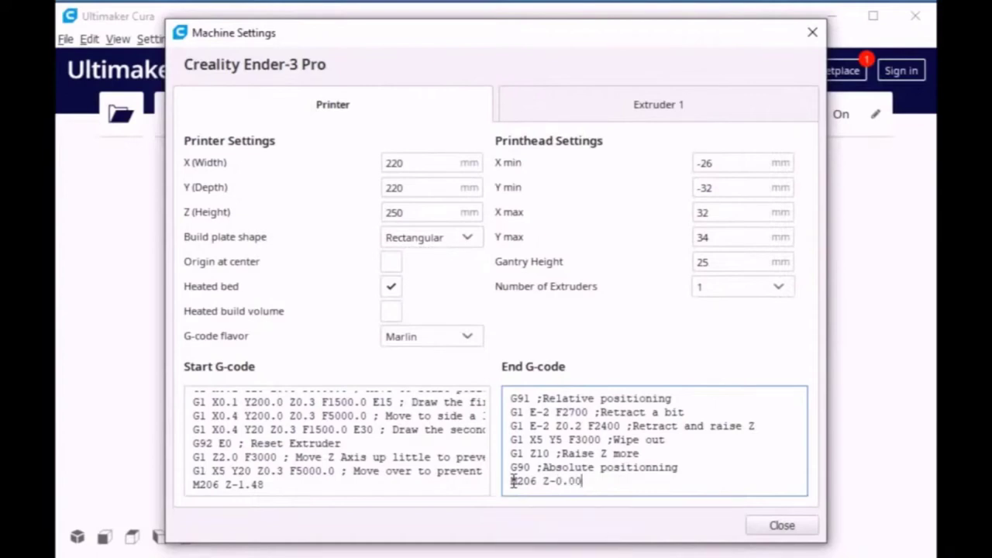
# Step: Close the Ender-3 Pro Machine Settings and then the Cura Preferences window
pyautogui.click(775, 526)
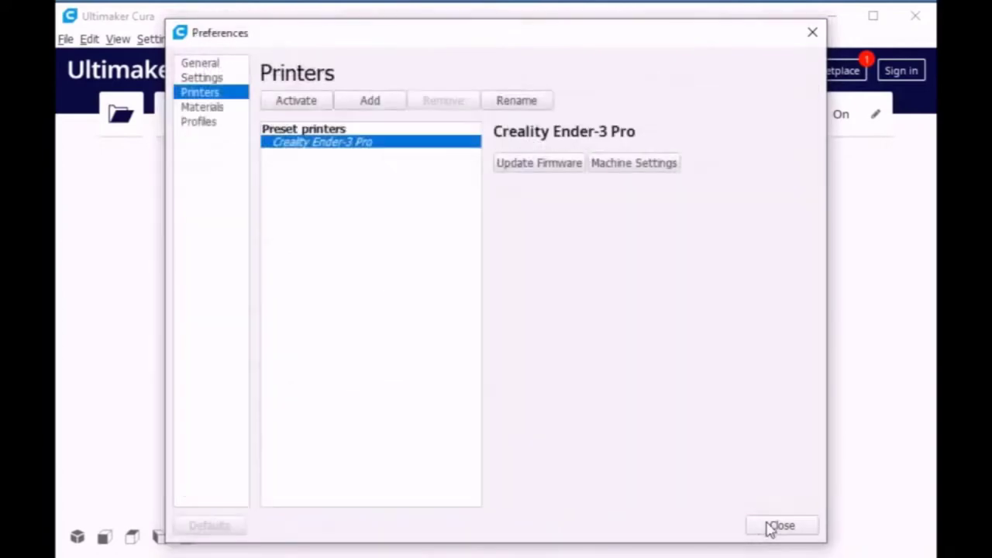
pyautogui.click(772, 528)
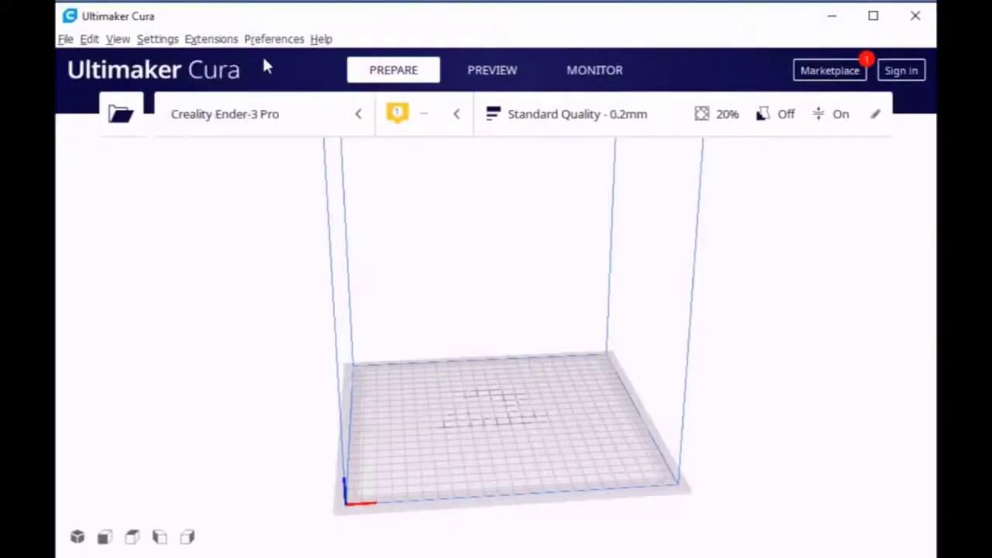
# Step: Reopen the Ender-3 Pro Machine Settings via Preferences > Configure Cura > Printers
pyautogui.click(274, 45)
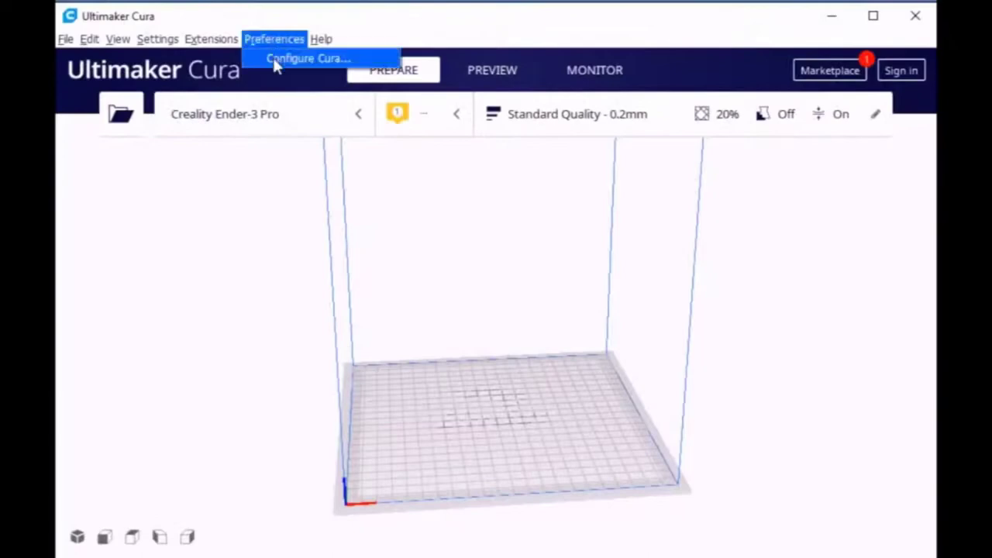
pyautogui.click(274, 64)
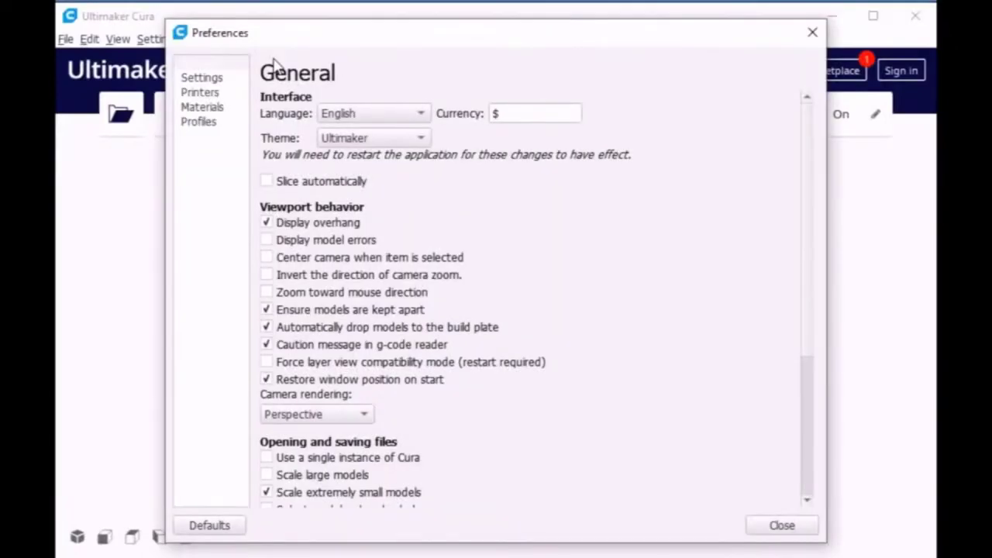
pyautogui.click(217, 95)
pyautogui.click(634, 165)
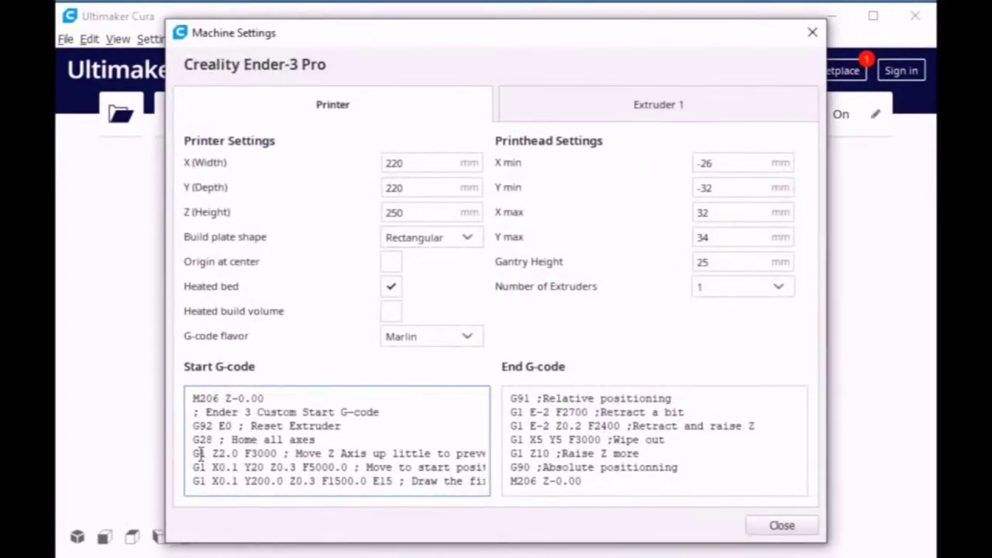
# Step: Put a ';' before the M206 Z-1.48 Start G-code line to comment it out
pyautogui.click(200, 454)
pyautogui.press('Down')
pyautogui.press('Down')
pyautogui.press('Down')
pyautogui.press('Down')
pyautogui.press('Down')
pyautogui.press('Down')
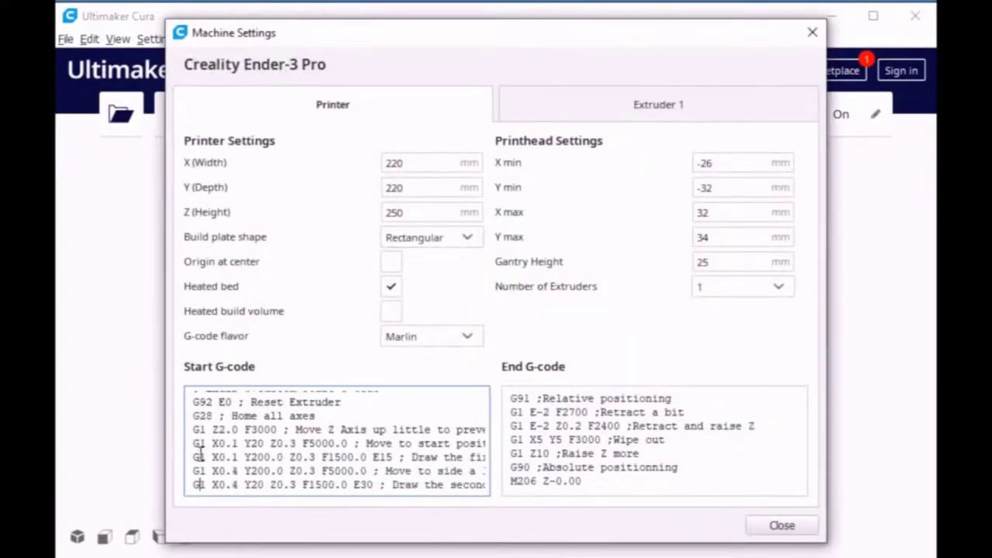
pyautogui.press('Down')
pyautogui.press('Down')
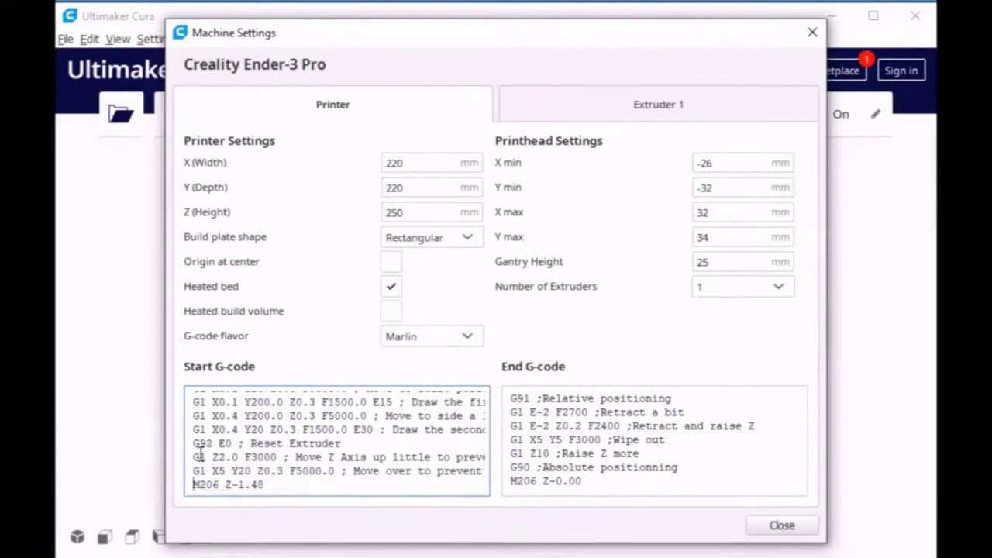
pyautogui.write(';')
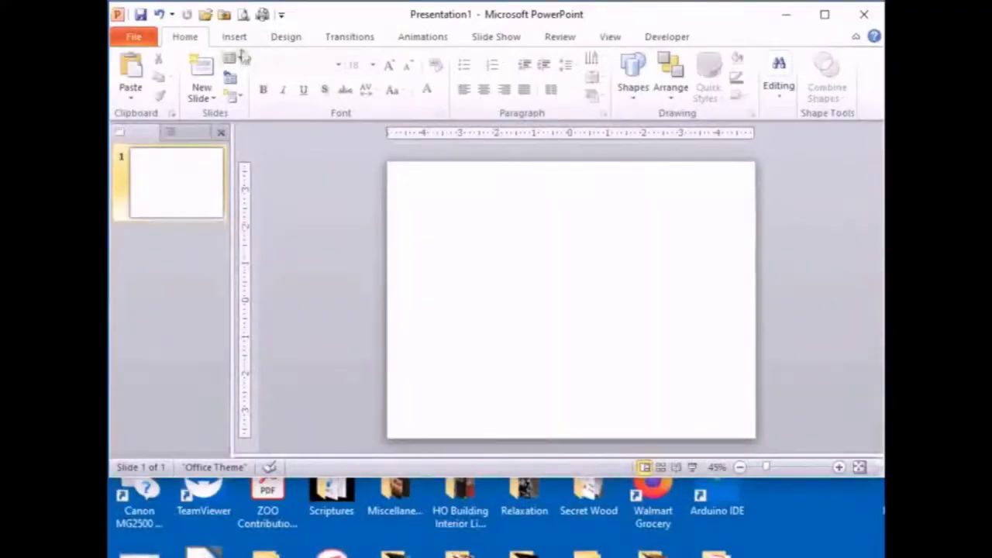
# Step: Draw a tall rectangle on the slide
pyautogui.click(234, 36)
pyautogui.click(346, 72)
pyautogui.click(390, 131)
pyautogui.moveTo(426, 208); pyautogui.dragTo(444, 278)
# Step: Size the rectangle 1.75 x 0.33 inches and position it at 0, 0
pyautogui.rightClick(444, 271)
pyautogui.click(510, 524)
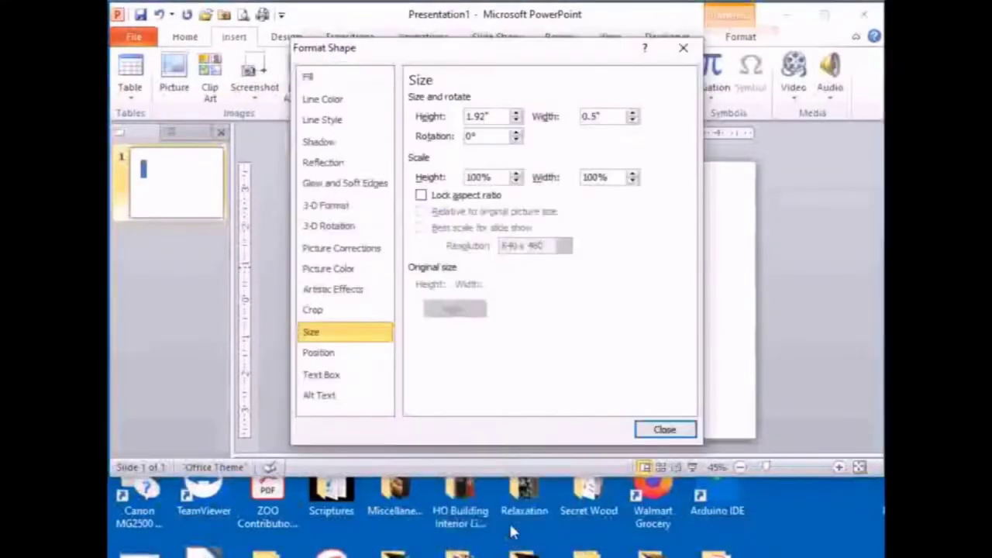
pyautogui.moveTo(490, 115); pyautogui.dragTo(464, 115)
pyautogui.write('1.75')
pyautogui.press('Tab')
pyautogui.write('1.3')
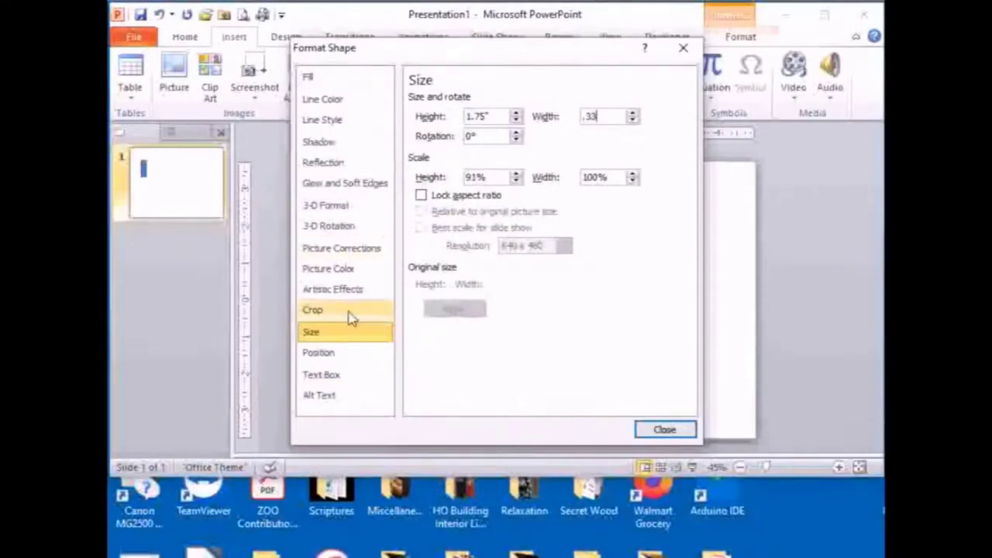
pyautogui.click(333, 350)
pyautogui.moveTo(494, 116); pyautogui.dragTo(467, 117)
pyautogui.write('0')
pyautogui.press('Tab')
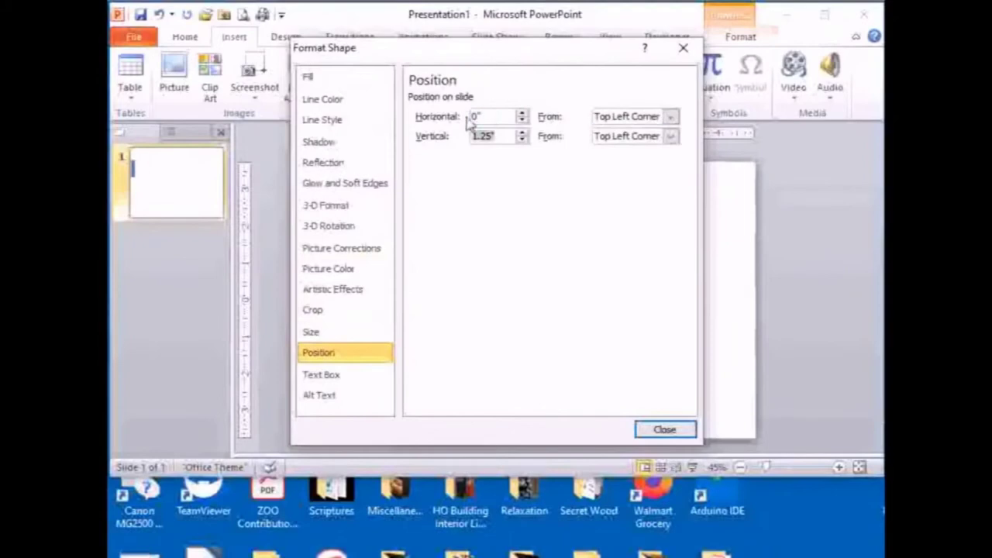
pyautogui.write('0')
pyautogui.press('Return')
# Step: Paste copies into a diagonal staircase and move the last copy to 7.5 inches horizontal
pyautogui.hotkey('ctrl', 'v')
pyautogui.hotkey('ctrl', 'v')
pyautogui.hotkey('ctrl', 'v')
pyautogui.hotkey('ctrl', 'v')
pyautogui.hotkey('ctrl', 'v')
pyautogui.hotkey('ctrl', 'v')
pyautogui.hotkey('ctrl', 'v')
pyautogui.hotkey('ctrl', 'v')
pyautogui.hotkey('ctrl', 'v')
pyautogui.hotkey('ctrl', 'v')
pyautogui.hotkey('ctrl', 'v')
pyautogui.hotkey('ctrl', 'v')
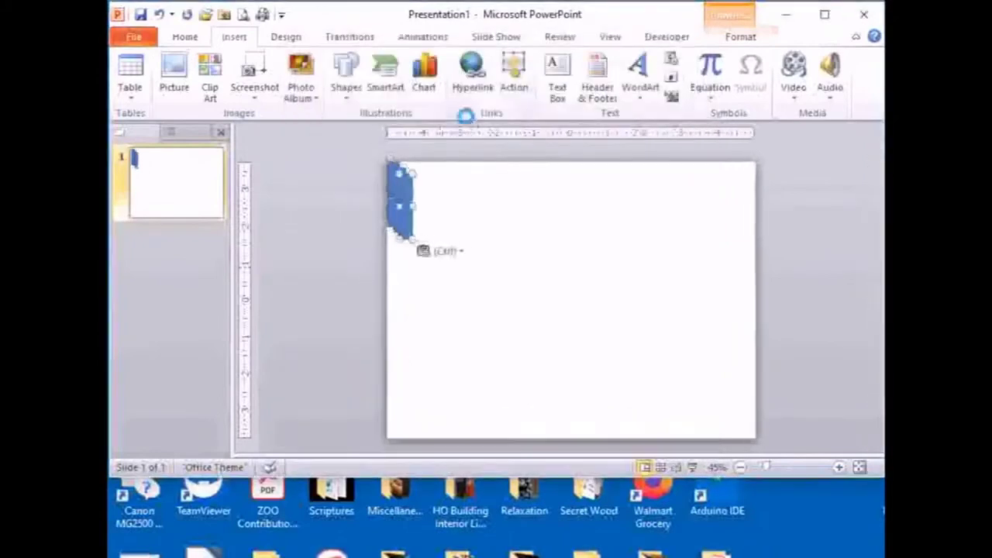
pyautogui.hotkey('ctrl', 'v')
pyautogui.hotkey('ctrl', 'v')
pyautogui.hotkey('ctrl', 'v')
pyautogui.hotkey('ctrl', 'v')
pyautogui.hotkey('ctrl', 'v')
pyautogui.hotkey('ctrl', 'v')
pyautogui.hotkey('ctrl', 'v')
pyautogui.hotkey('ctrl', 'v')
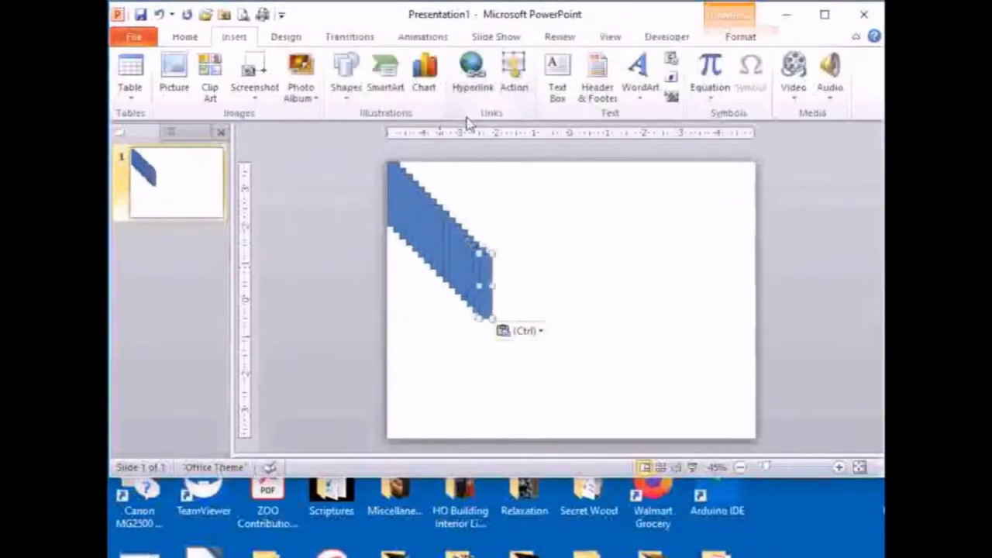
pyautogui.rightClick(485, 265)
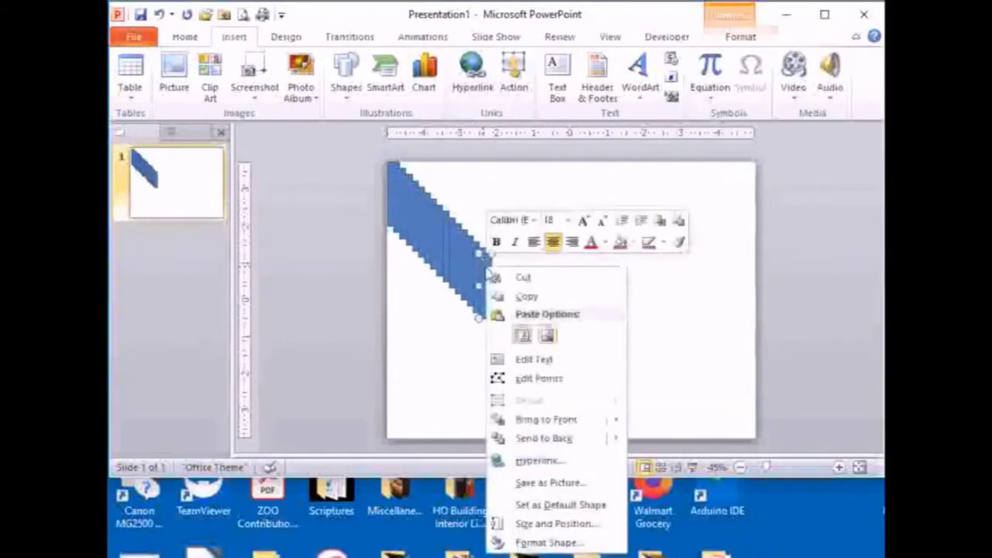
pyautogui.click(547, 525)
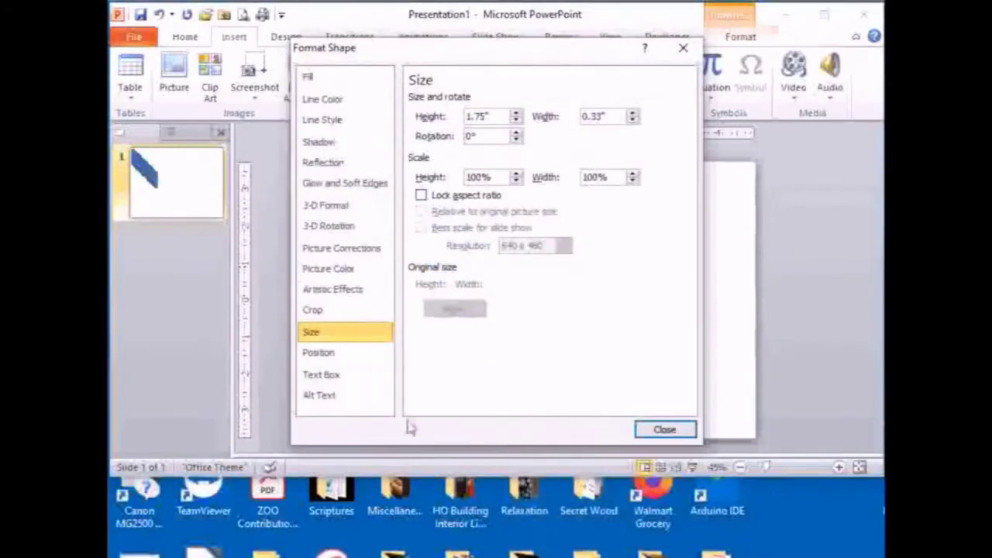
pyautogui.click(322, 355)
pyautogui.moveTo(491, 117); pyautogui.dragTo(466, 117)
pyautogui.write('7.5')
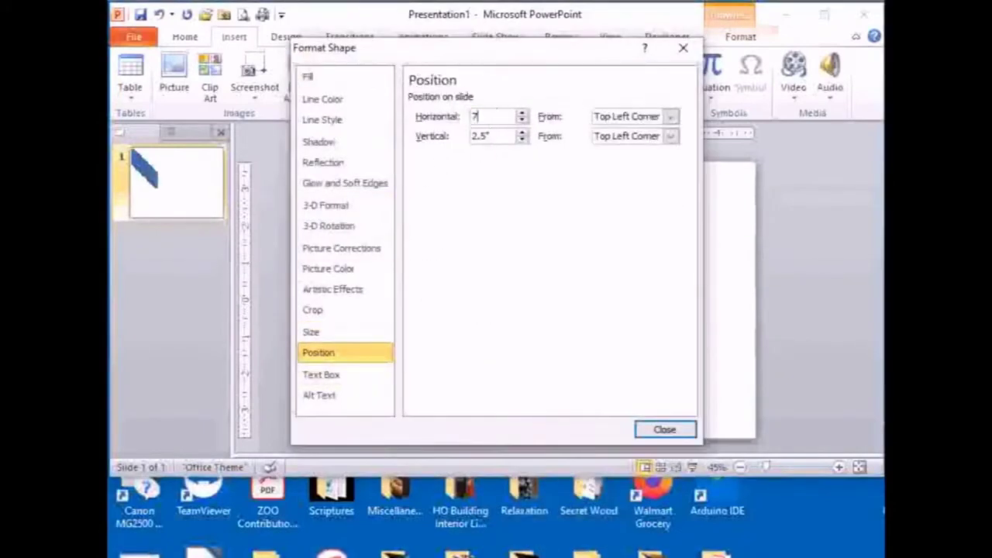
pyautogui.press('Tab')
pyautogui.press('Tab')
pyautogui.press('Escape')
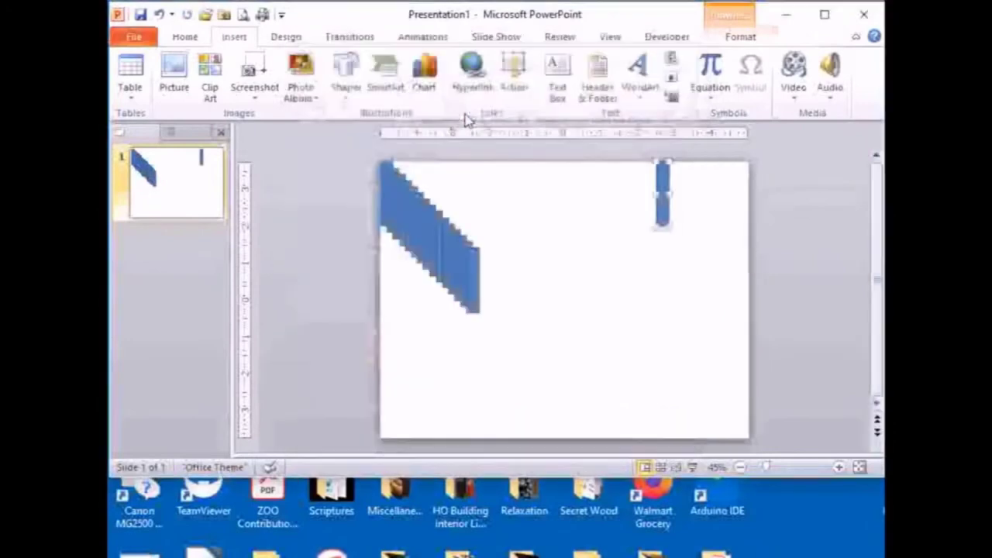
# Step: Distribute the stripes evenly across the slide and align their tops
pyautogui.click(194, 39)
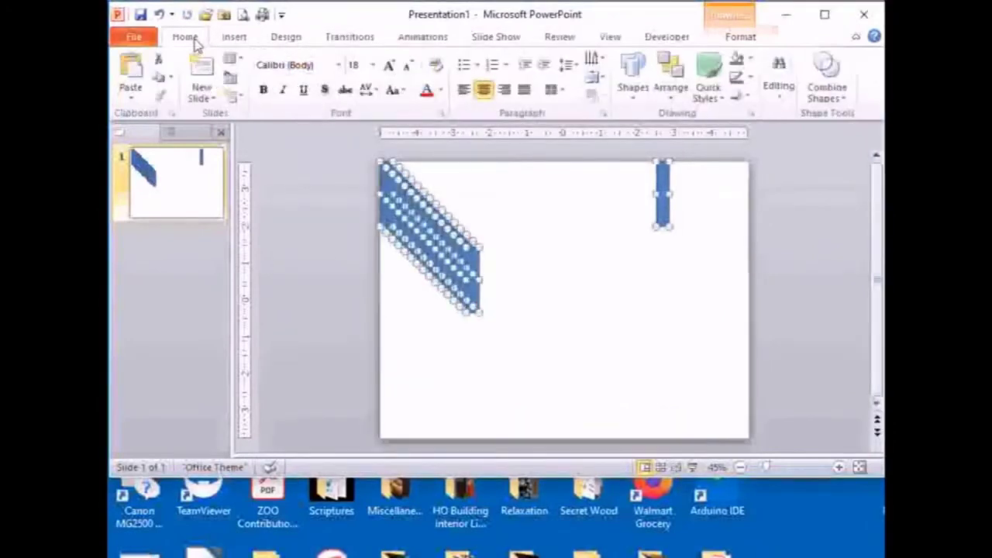
pyautogui.click(673, 76)
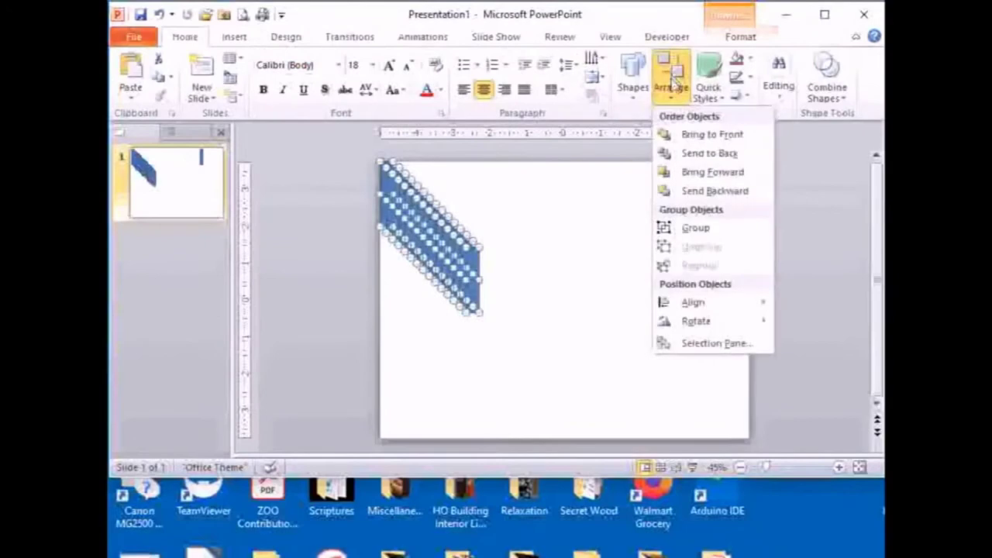
pyautogui.moveTo(705, 305)
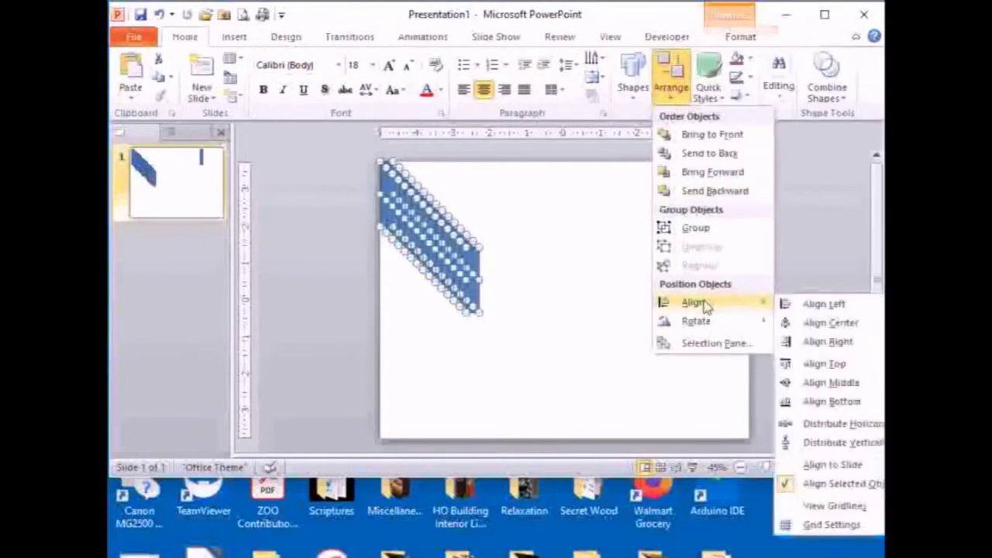
pyautogui.click(843, 425)
pyautogui.click(671, 78)
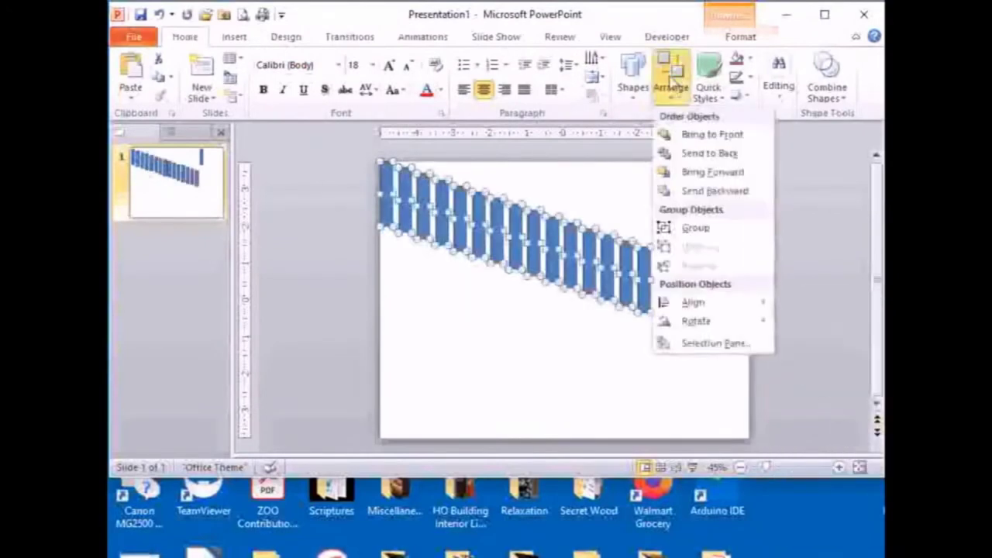
pyautogui.moveTo(693, 303)
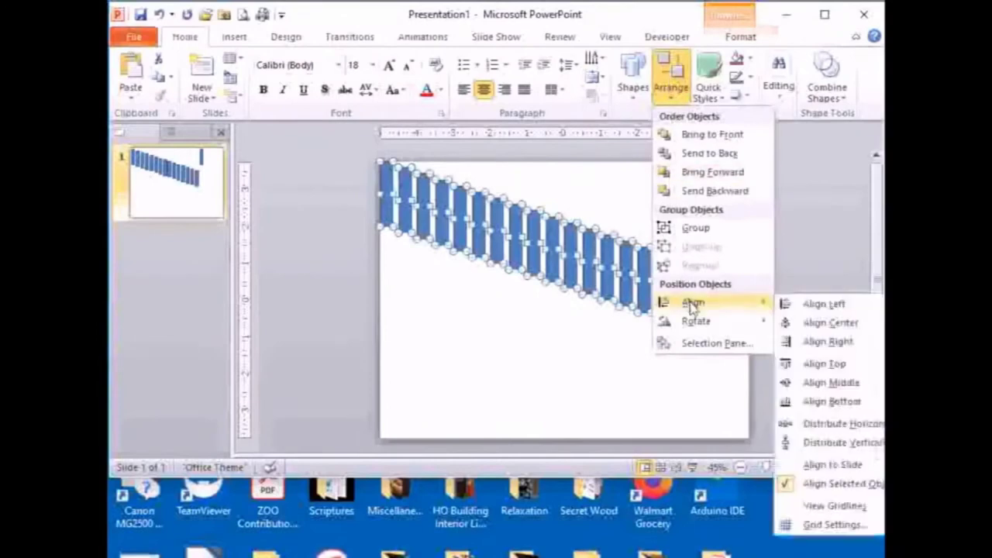
pyautogui.click(827, 366)
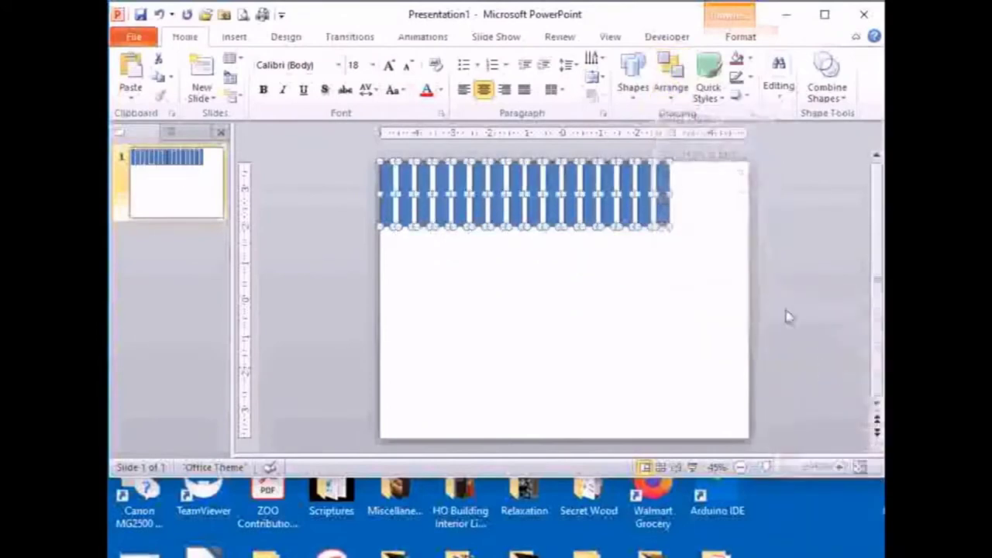
# Step: Group the aligned stripes into a single object and deselect it
pyautogui.click(671, 76)
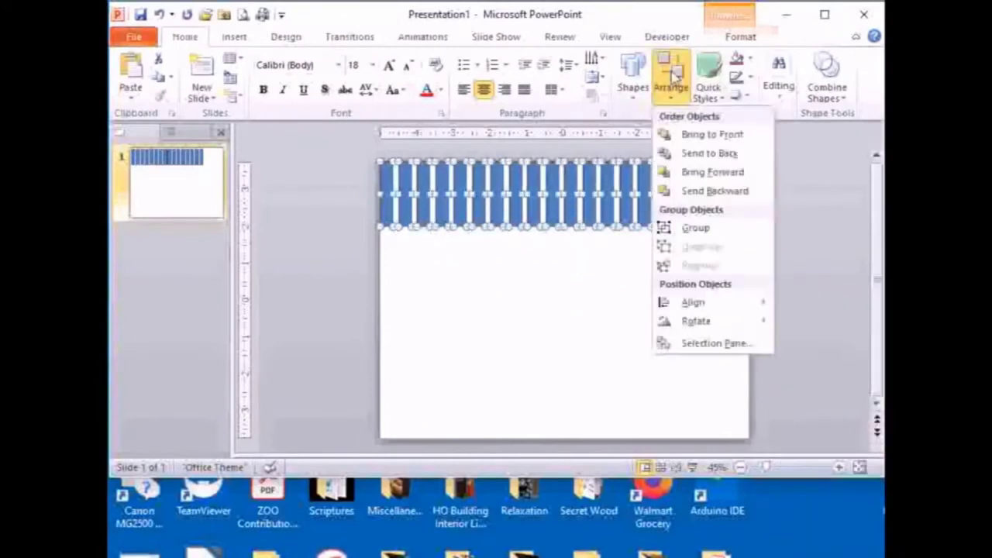
pyautogui.click(690, 230)
pyautogui.click(655, 279)
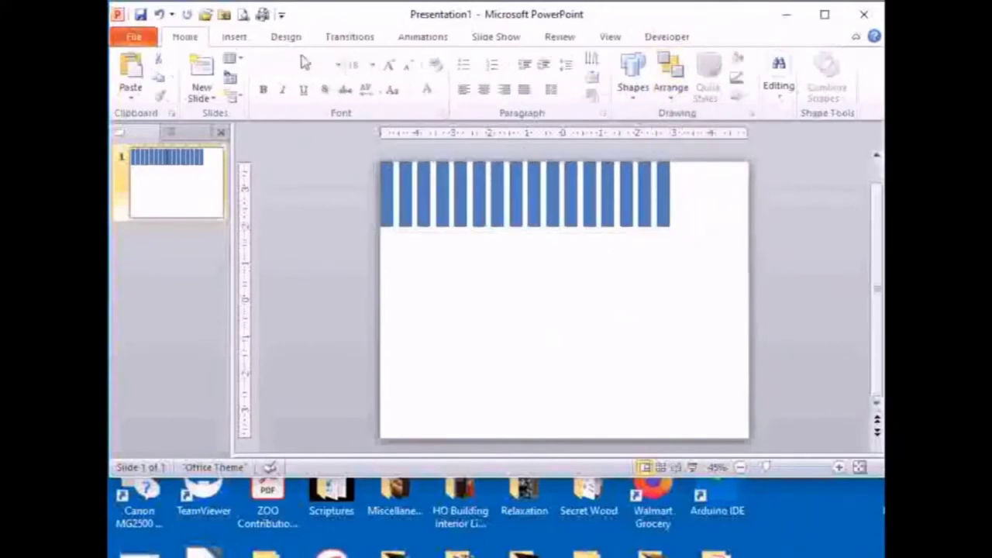
pyautogui.click(237, 43)
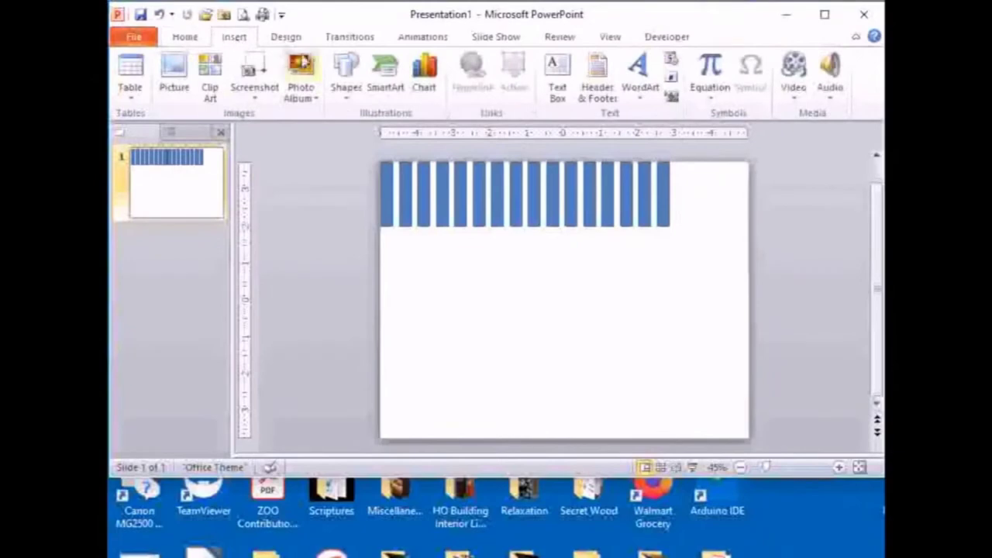
# Step: Draw a horizontal bar and size it 0.33 inches high by 8 inches wide
pyautogui.click(348, 85)
pyautogui.click(390, 131)
pyautogui.moveTo(406, 263)
pyautogui.mouseDown()
pyautogui.moveTo(550, 290)
pyautogui.moveTo(671, 279)
pyautogui.mouseUp()
pyautogui.rightClick(671, 279)
pyautogui.click(733, 530)
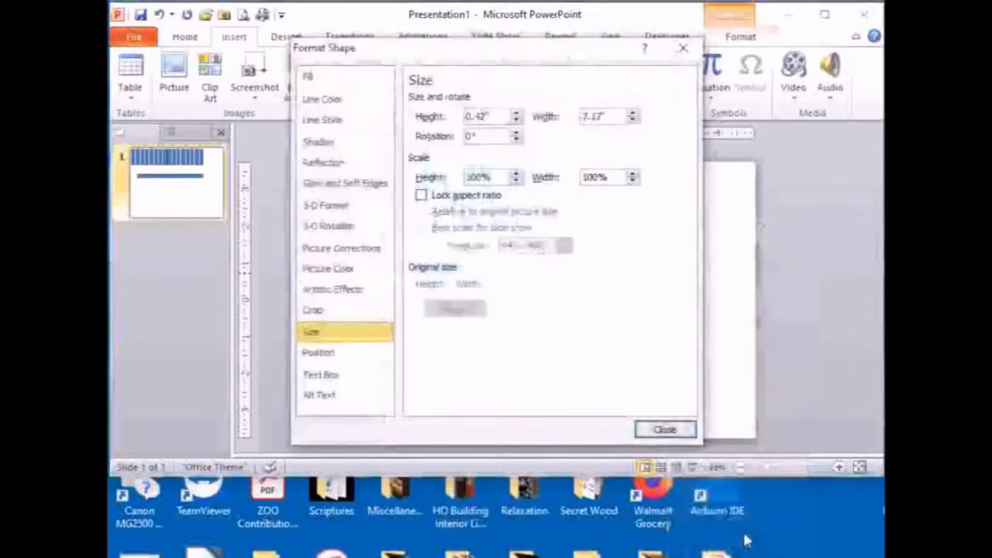
pyautogui.doubleClick(470, 116)
pyautogui.write('.33')
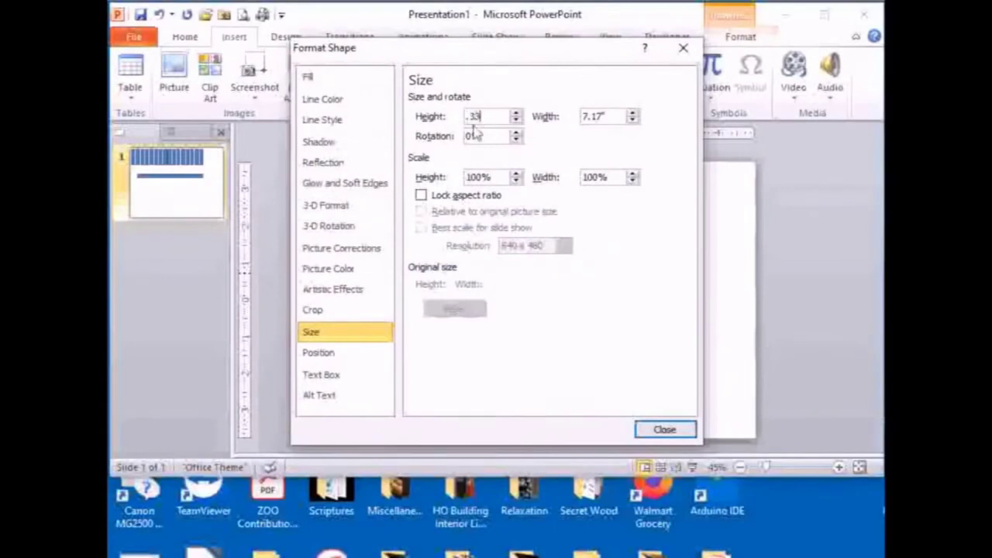
pyautogui.press('Tab')
pyautogui.write('8')
pyautogui.click(665, 430)
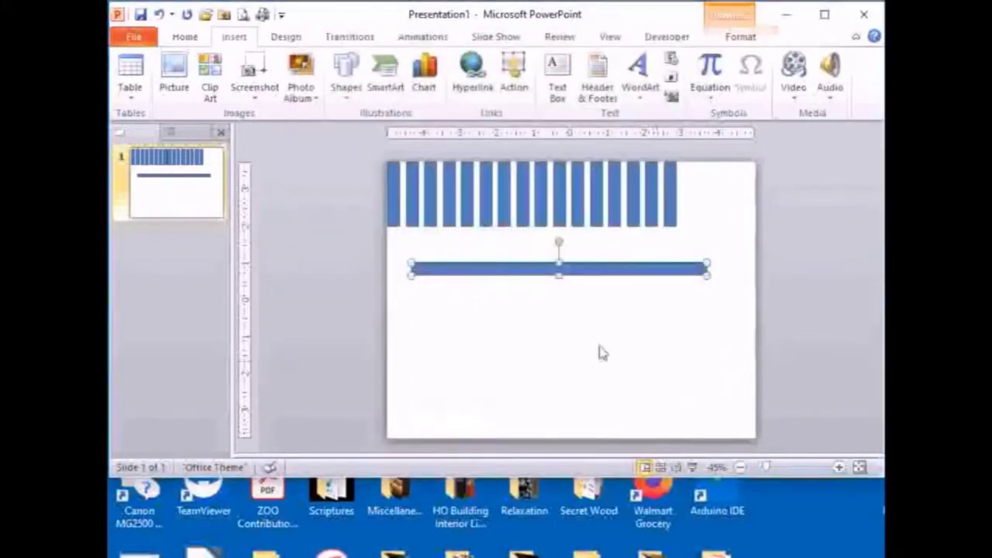
# Step: Move the bar up across the stripes and paste a second copy
pyautogui.moveTo(535, 264); pyautogui.dragTo(515, 208)
pyautogui.hotkey('ctrl', 'v')
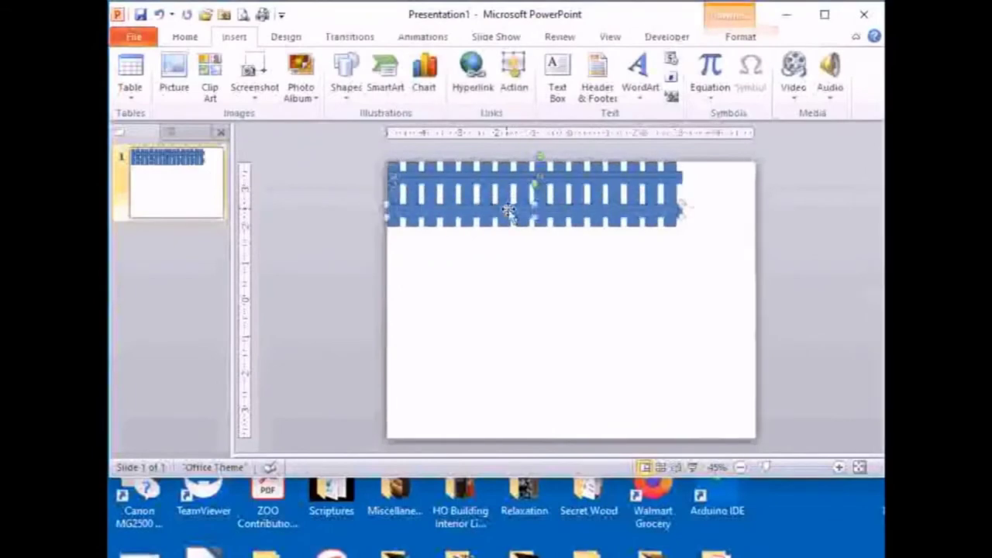
pyautogui.click(520, 273)
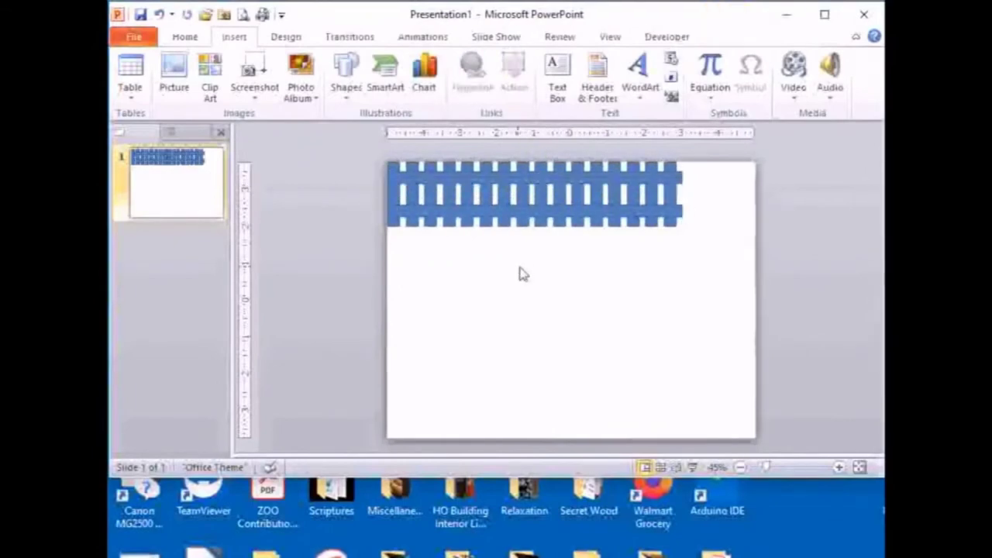
# Step: Clear the slide and draw a tall bar sized 3 by 0.5 inches
pyautogui.hotkey('ctrl', 'a')
pyautogui.press('Delete')
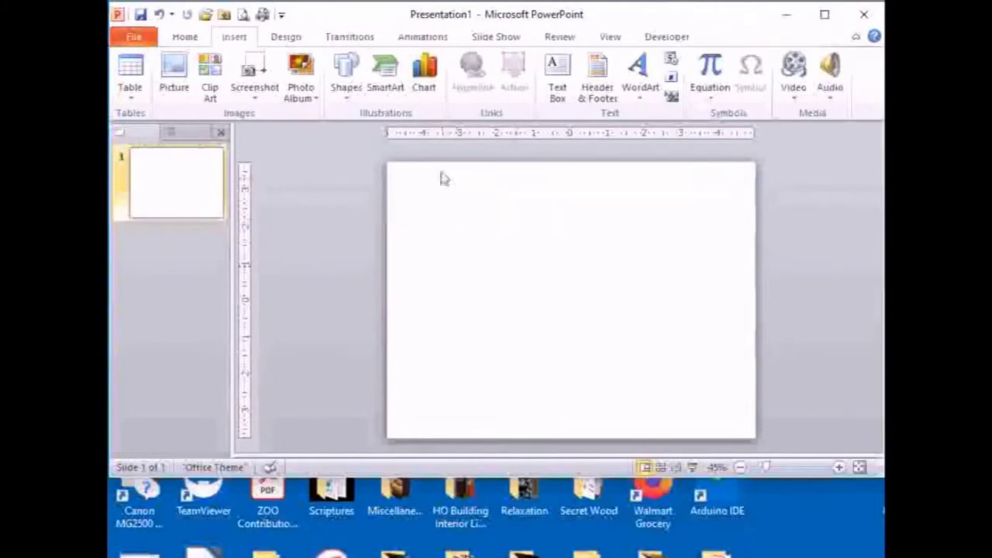
pyautogui.click(356, 75)
pyautogui.click(339, 214)
pyautogui.moveTo(441, 200); pyautogui.dragTo(459, 277)
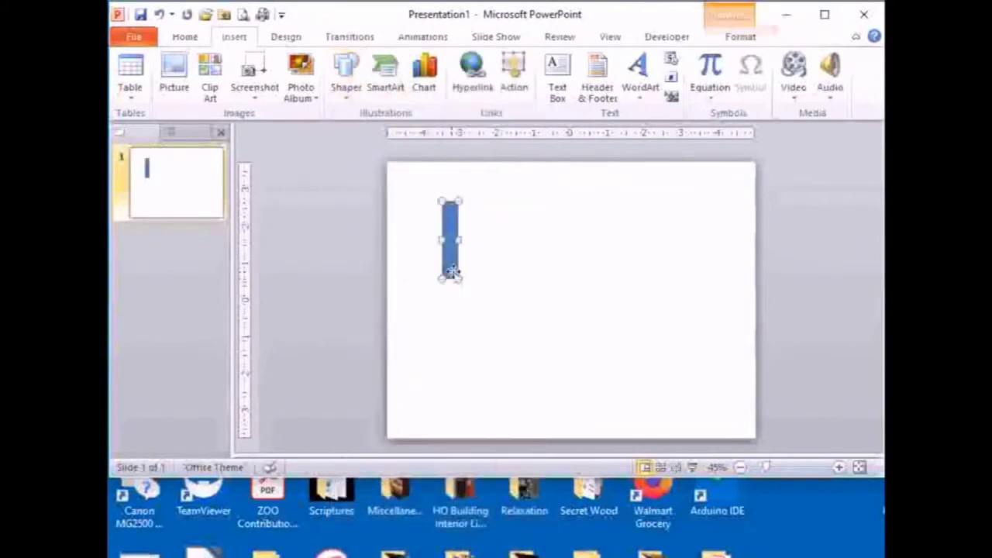
pyautogui.rightClick(455, 271)
pyautogui.click(523, 528)
pyautogui.moveTo(499, 116); pyautogui.dragTo(467, 118)
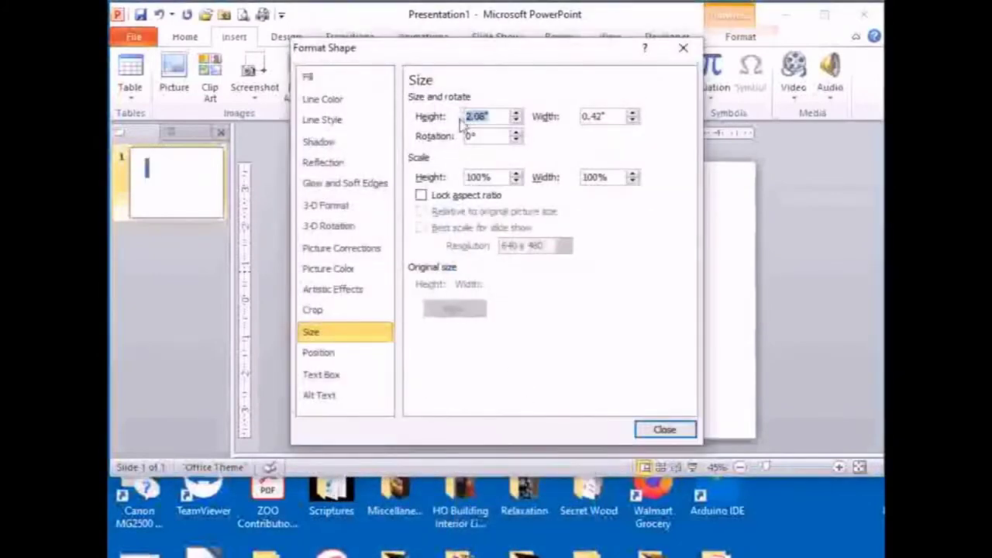
pyautogui.write('3')
pyautogui.press('Tab')
pyautogui.write('.5')
pyautogui.press('Return')
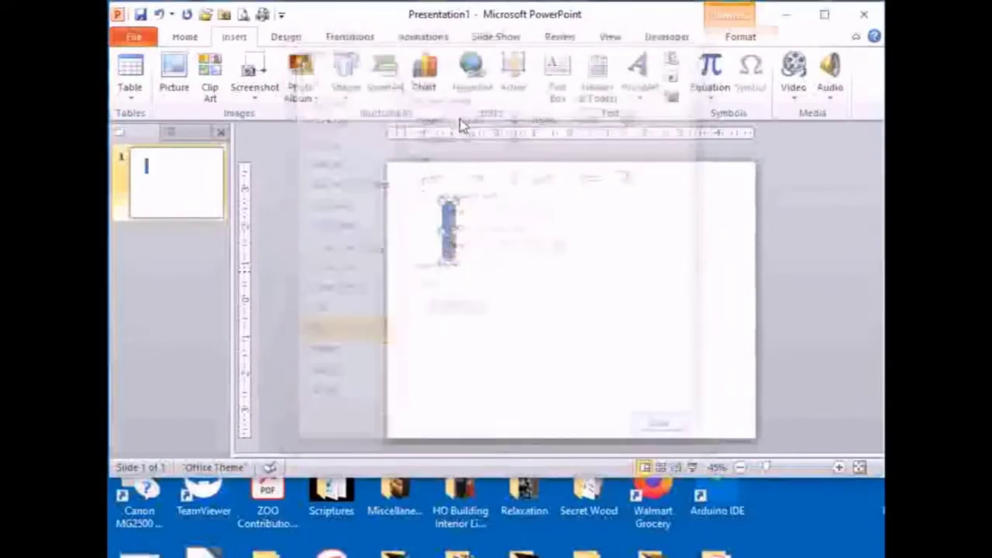
# Step: Add a triangle 0.15 inches high by 0.33 wide and place it on the bar's top
pyautogui.click(347, 74)
pyautogui.click(442, 132)
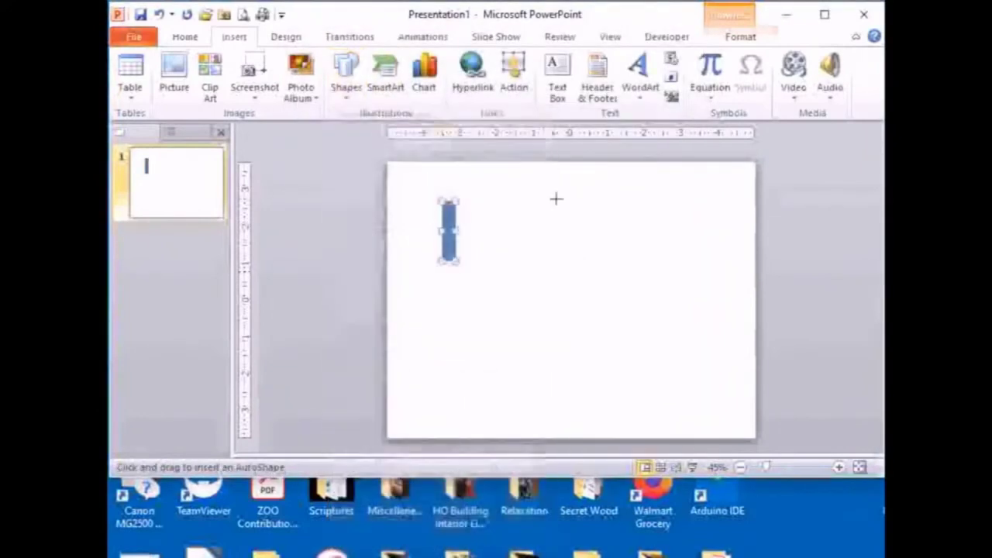
pyautogui.moveTo(537, 201); pyautogui.dragTo(552, 217)
pyautogui.rightClick(547, 211)
pyautogui.click(606, 467)
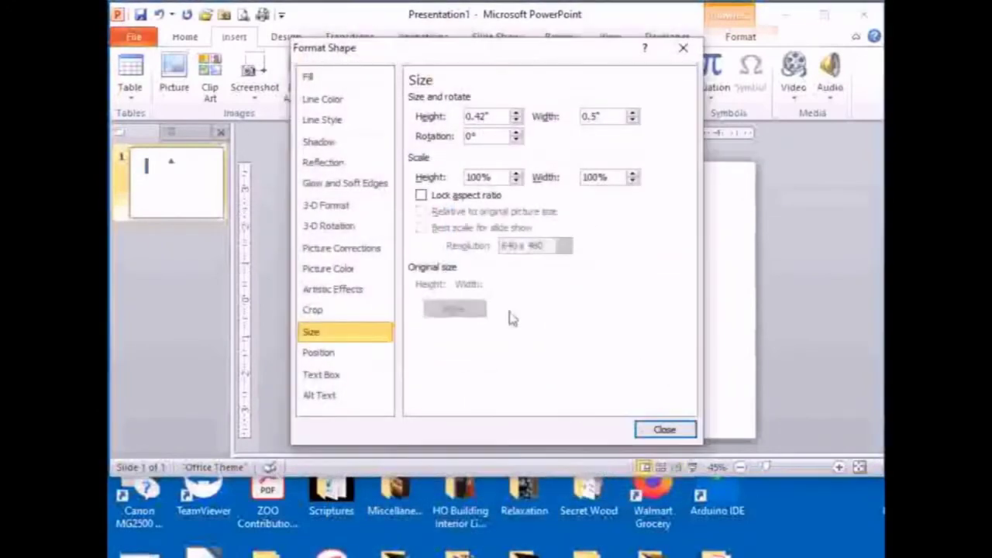
pyautogui.moveTo(483, 118); pyautogui.dragTo(458, 118)
pyautogui.write('15')
pyautogui.moveTo(608, 117); pyautogui.dragTo(578, 120)
pyautogui.write('.33')
pyautogui.press('Return')
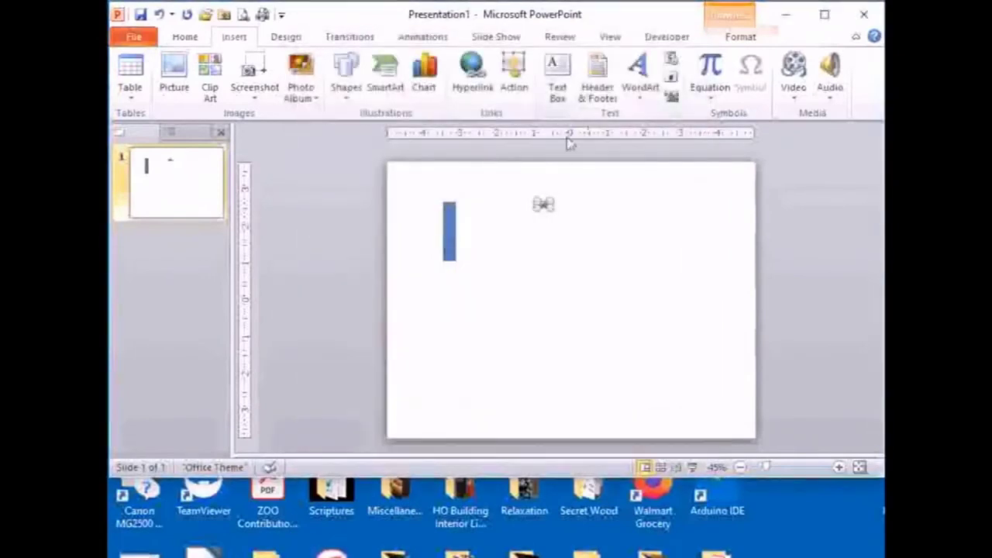
pyautogui.moveTo(447, 199); pyautogui.dragTo(448, 200)
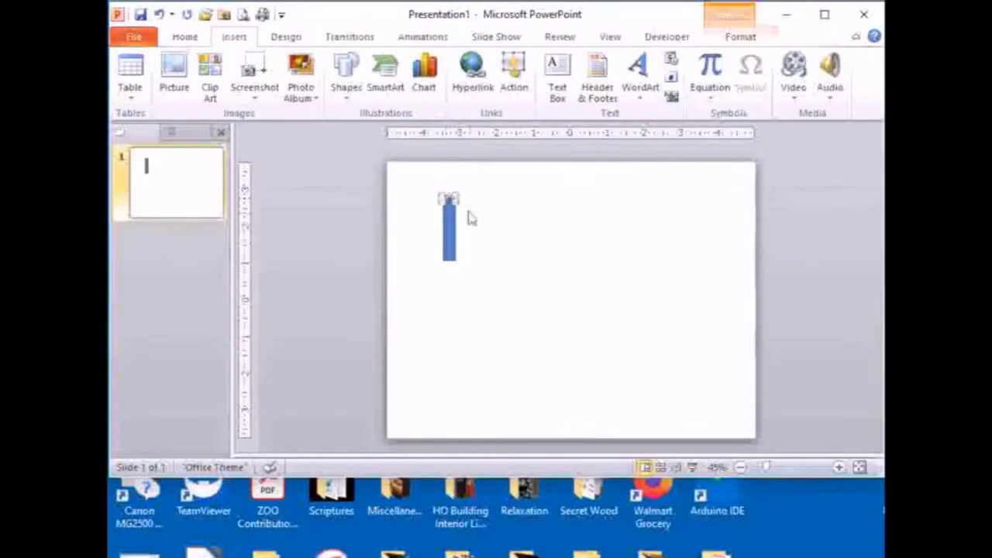
pyautogui.click(511, 250)
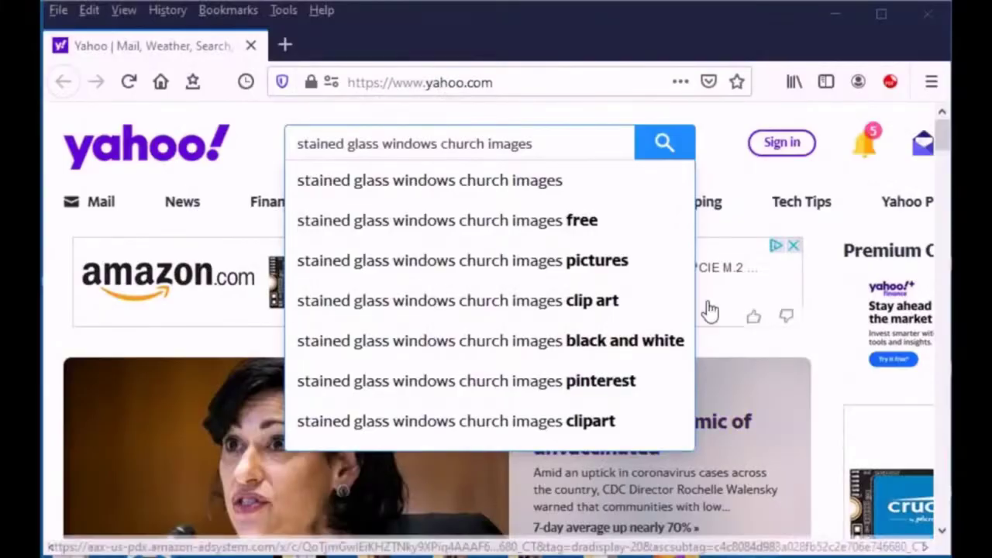
# Step: Run the stained glass windows search and open an arched window image result
pyautogui.click(660, 149)
pyautogui.scroll(-3, 592, 221)
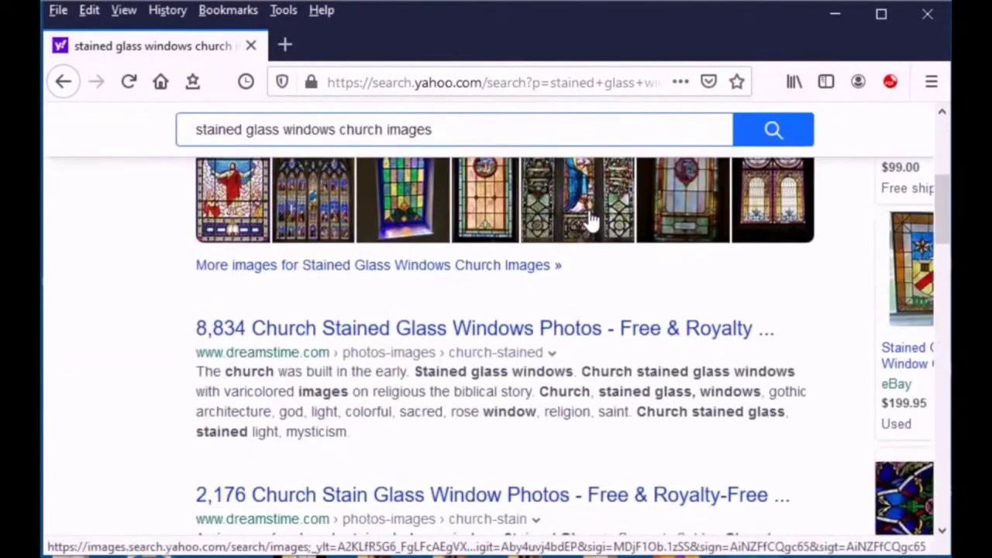
pyautogui.click(592, 221)
pyautogui.scroll(-1, 591, 219)
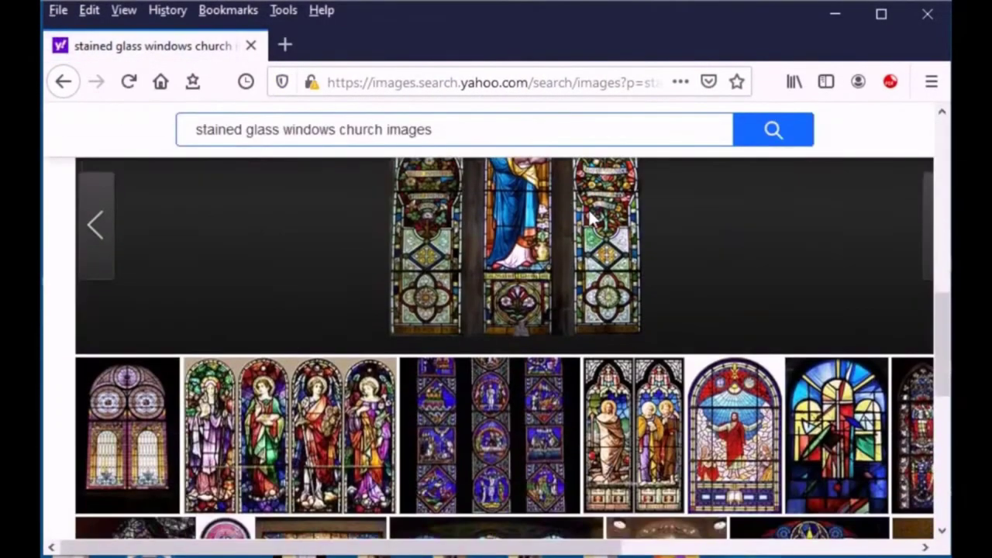
# Step: Save the arched window image as Ascension 2.jpg, replacing the existing file
pyautogui.rightClick(738, 421)
pyautogui.click(753, 282)
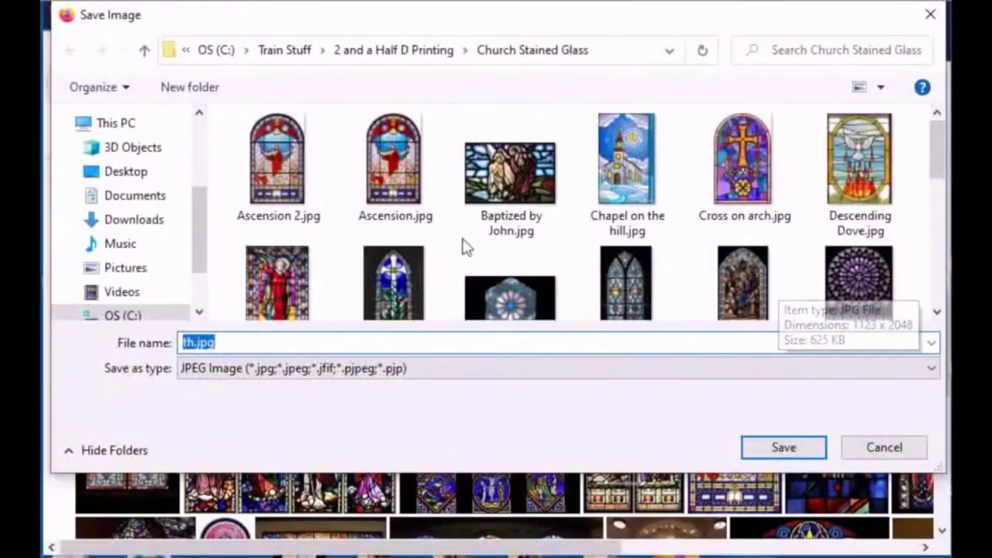
pyautogui.click(281, 180)
pyautogui.click(779, 454)
pyautogui.click(769, 395)
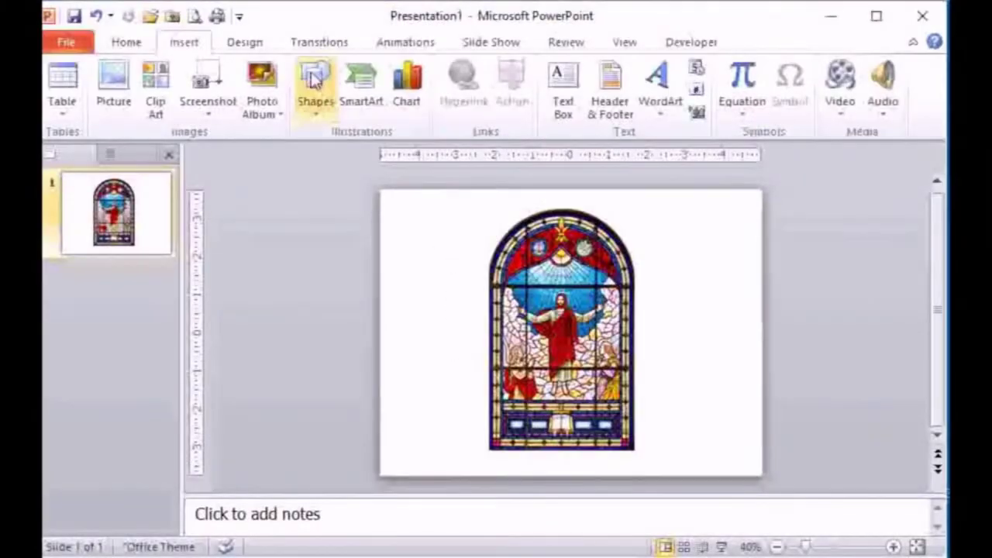
# Step: Draw a rectangle over the stained glass picture and set its fill to No fill
pyautogui.click(315, 86)
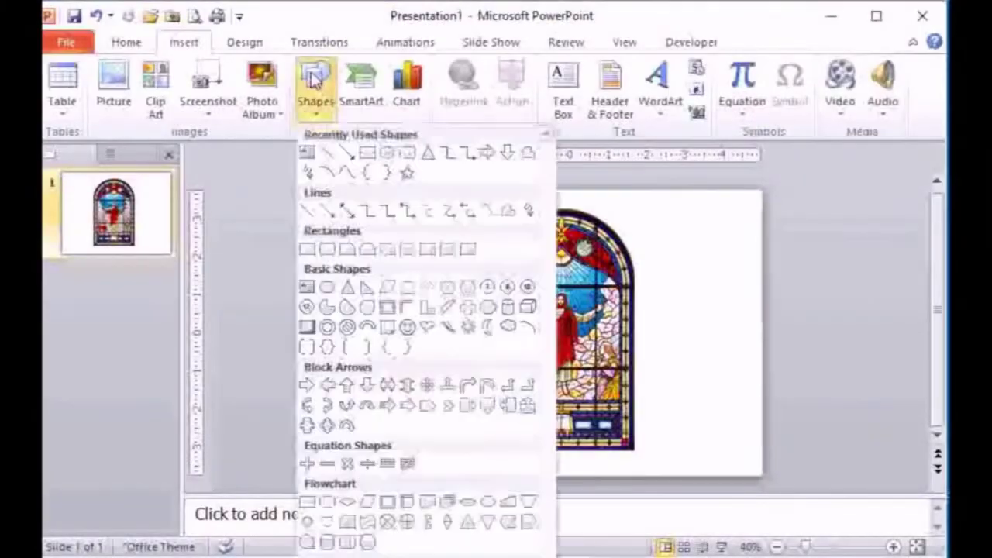
pyautogui.click(367, 155)
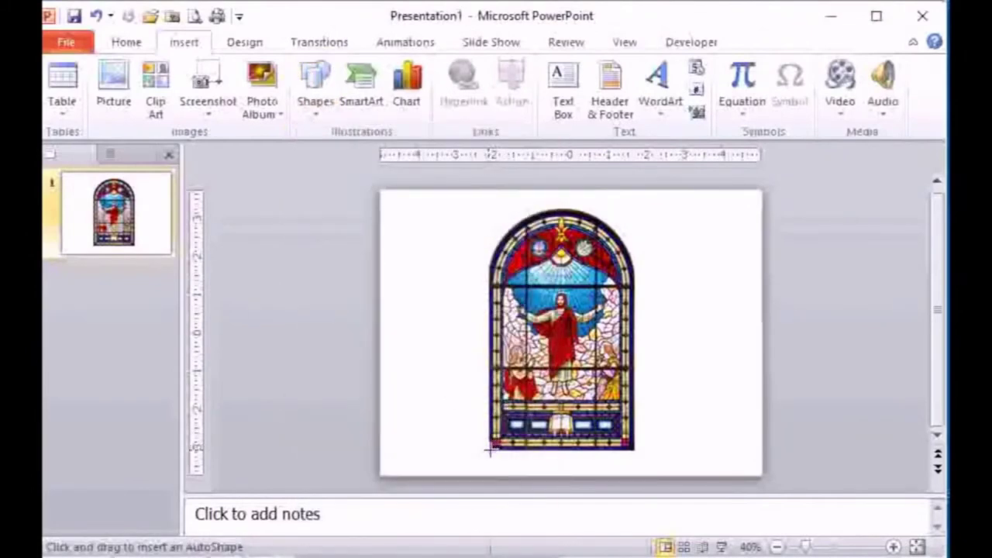
pyautogui.moveTo(490, 450); pyautogui.dragTo(658, 214)
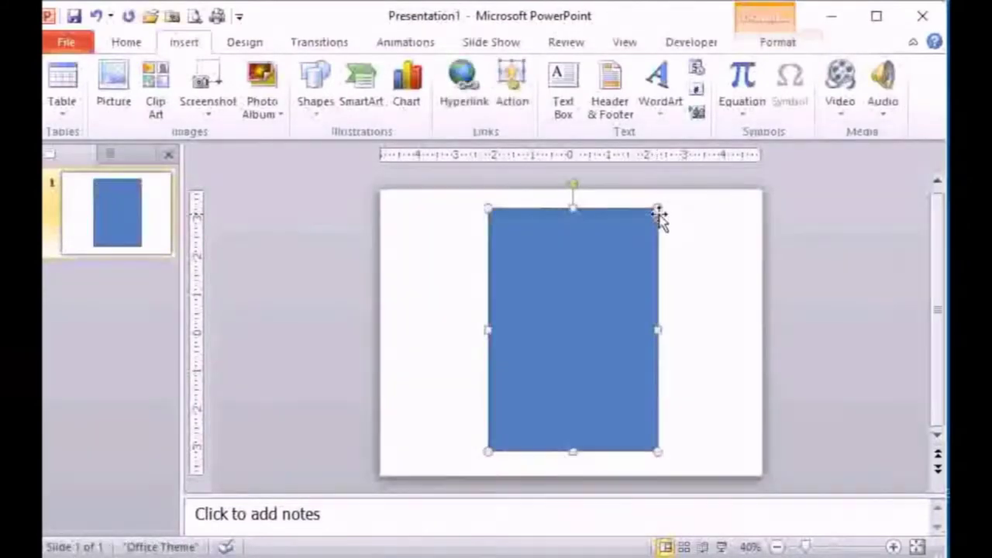
pyautogui.rightClick(621, 263)
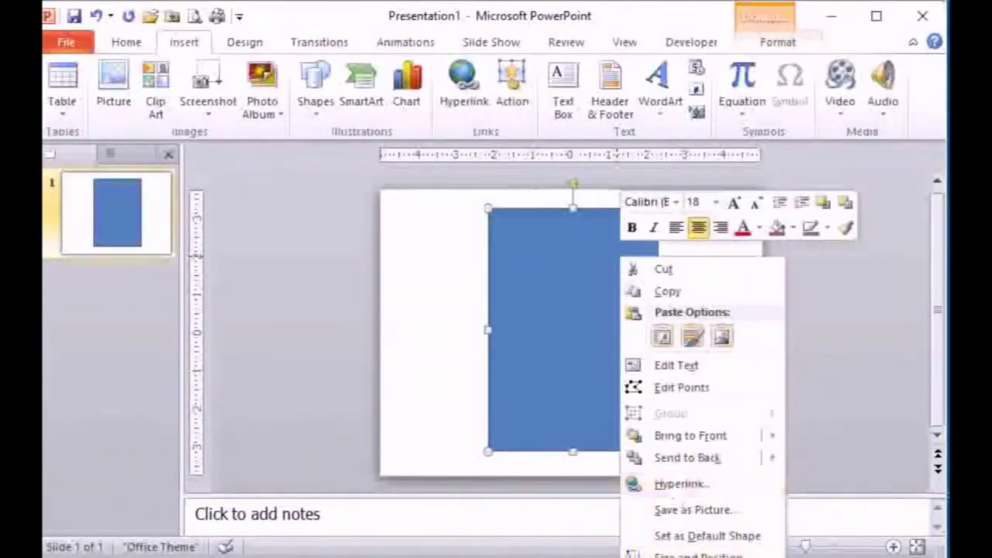
pyautogui.click(686, 556)
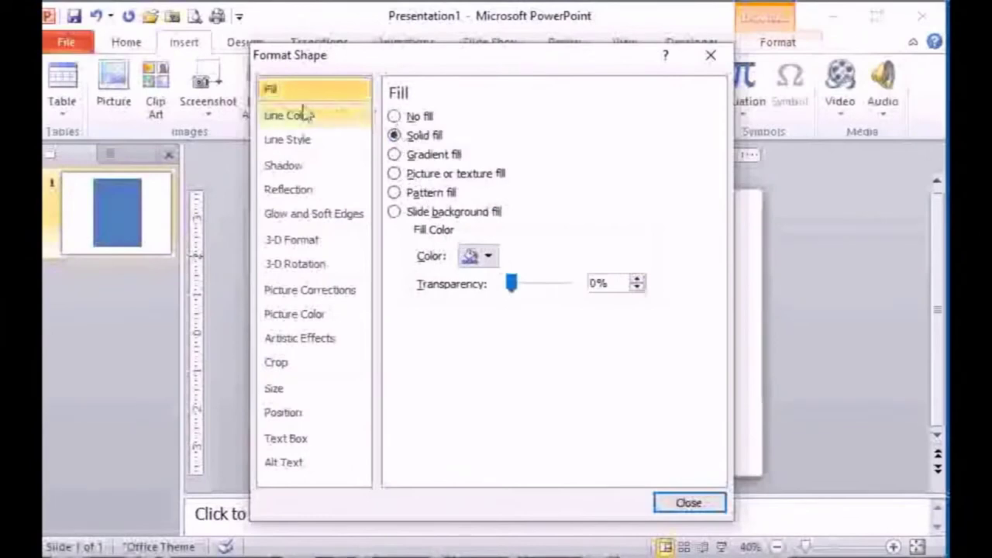
pyautogui.click(404, 118)
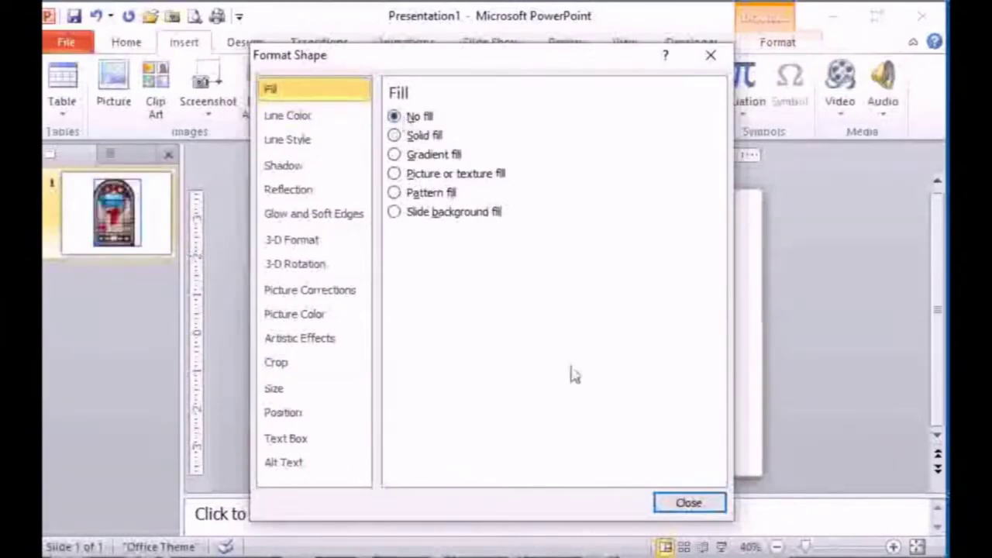
pyautogui.click(689, 503)
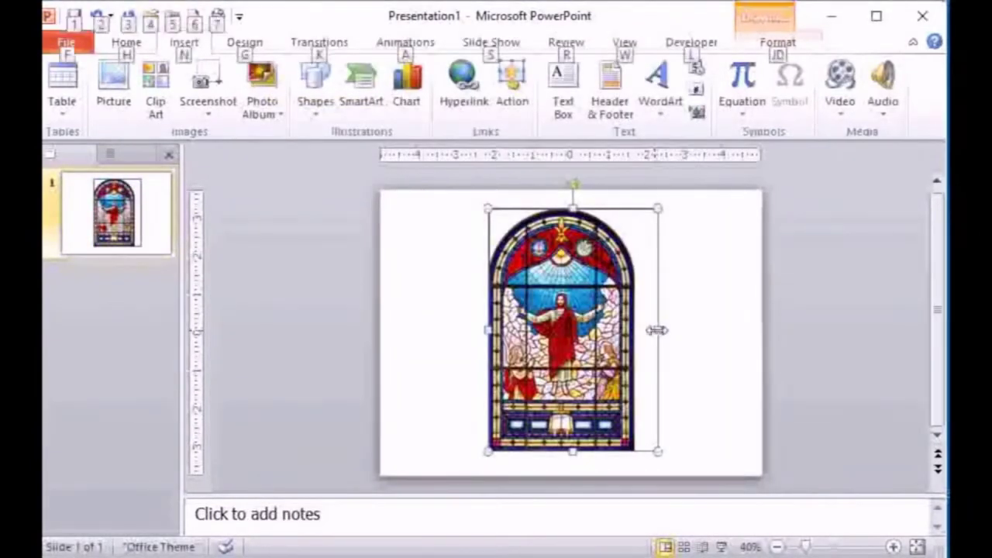
# Step: Fit the outline's right edge to the picture and add edit points on its top and left edges
pyautogui.moveTo(655, 328); pyautogui.dragTo(634, 329)
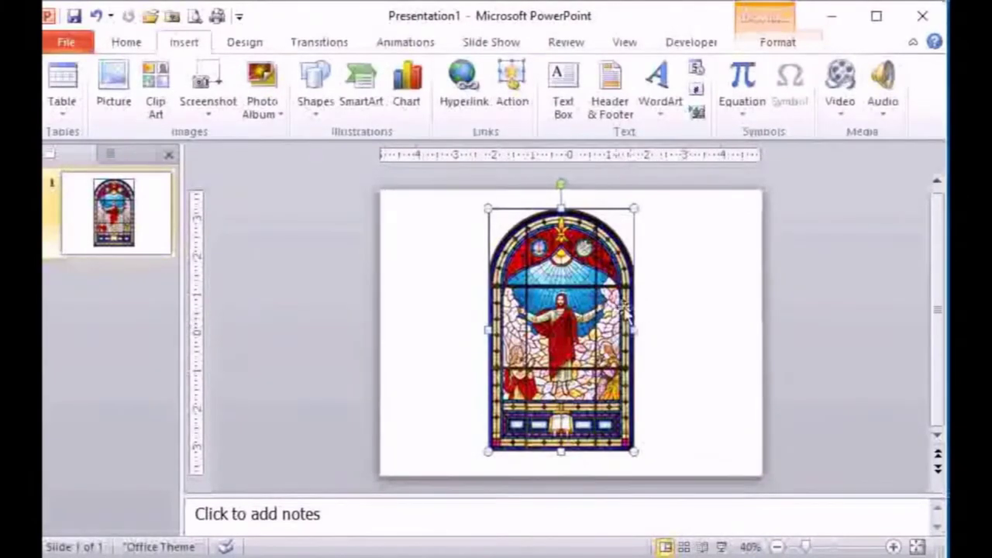
pyautogui.rightClick(555, 207)
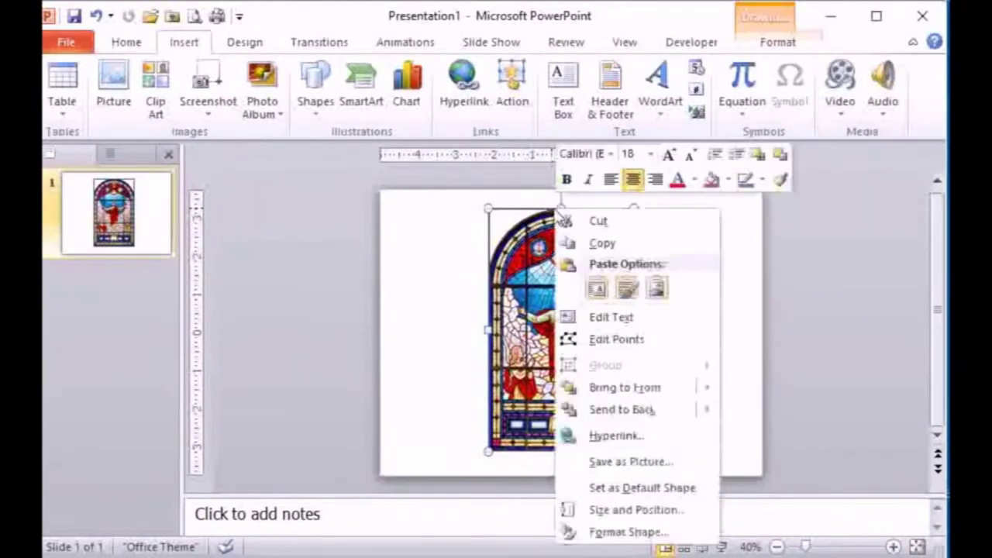
pyautogui.click(607, 345)
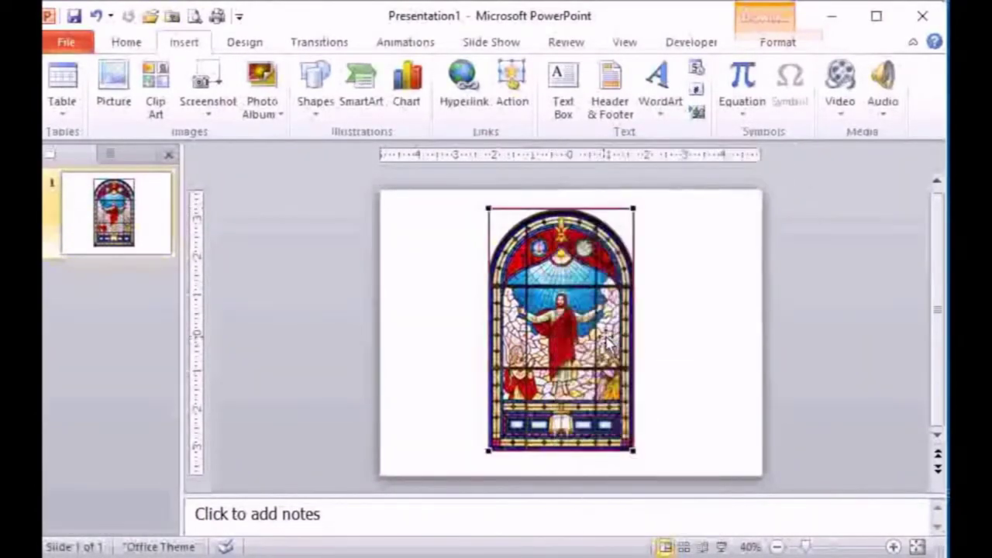
pyautogui.rightClick(562, 212)
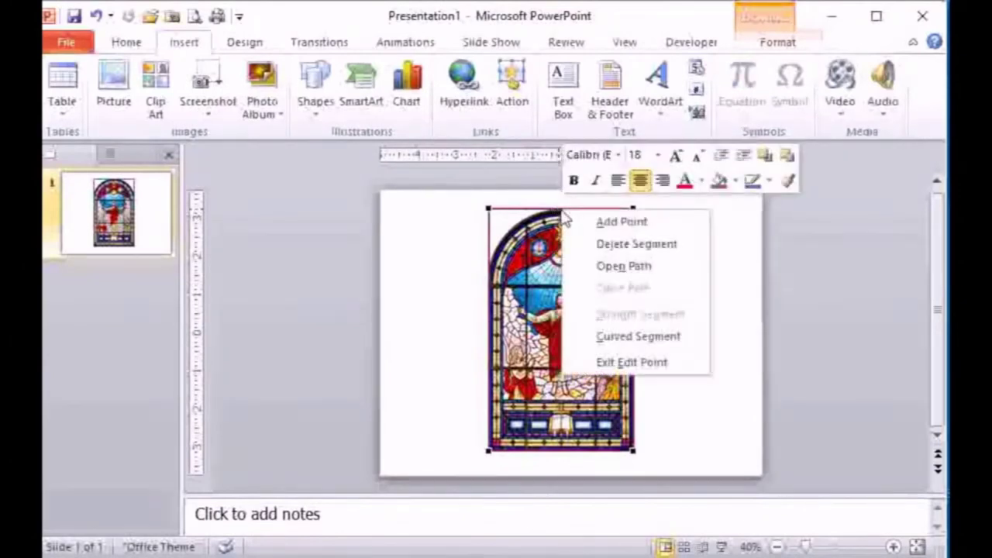
pyautogui.click(594, 223)
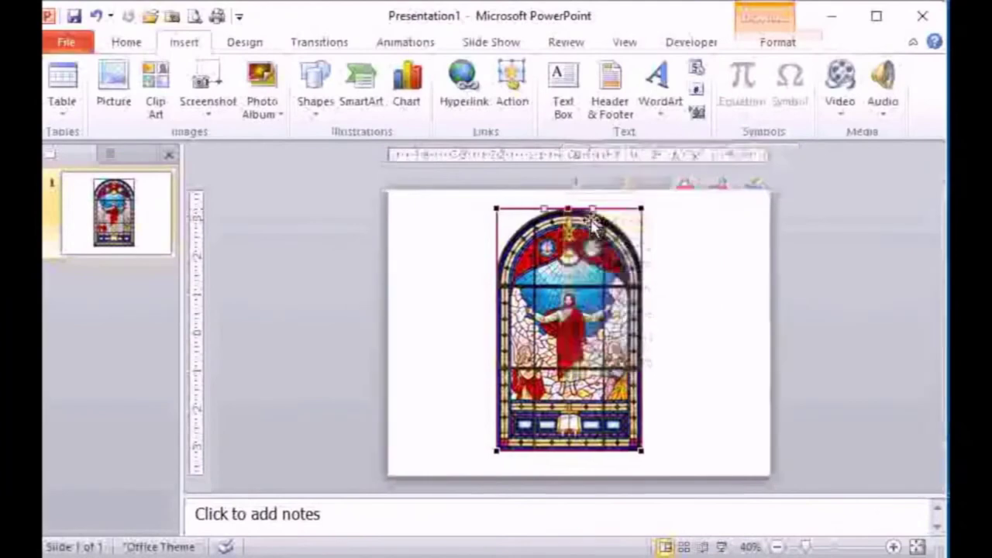
pyautogui.rightClick(502, 277)
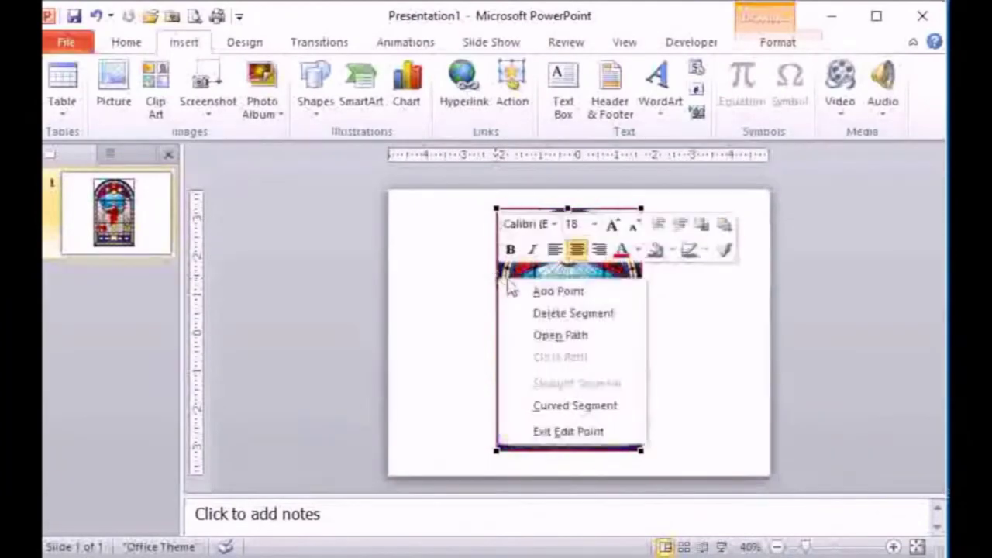
pyautogui.click(539, 291)
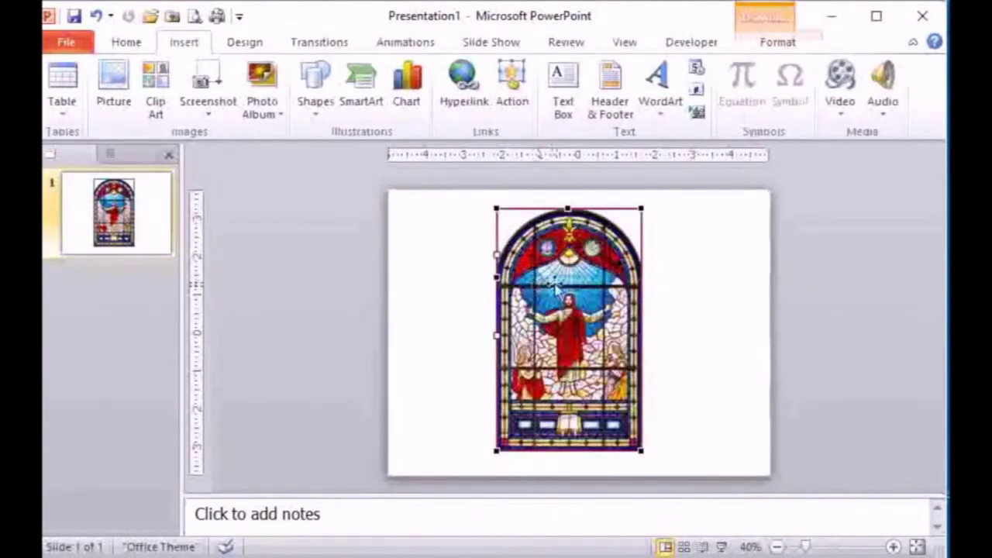
# Step: Add a right-edge point and delete the top-right and top-left corner points to round the top
pyautogui.rightClick(644, 284)
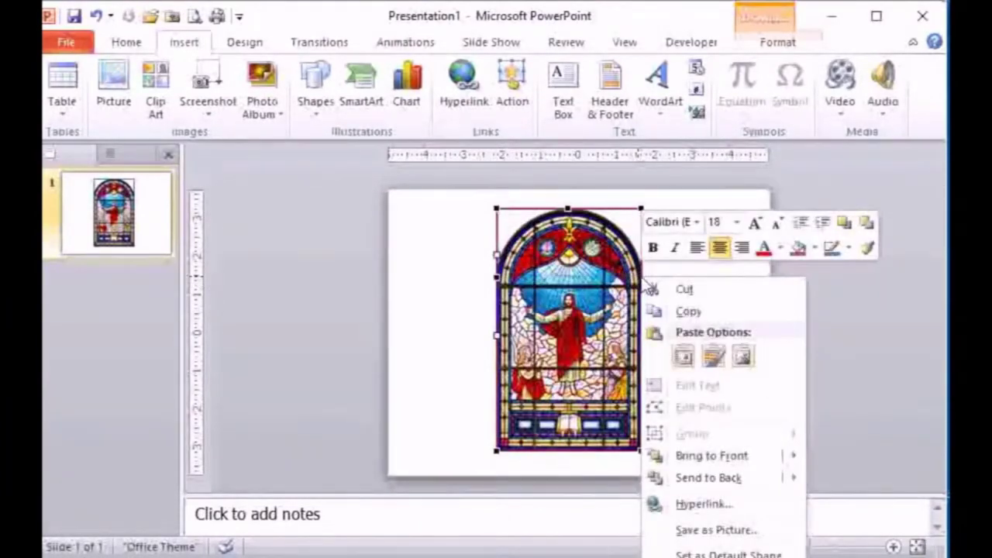
pyautogui.press('Escape')
pyautogui.rightClick(645, 287)
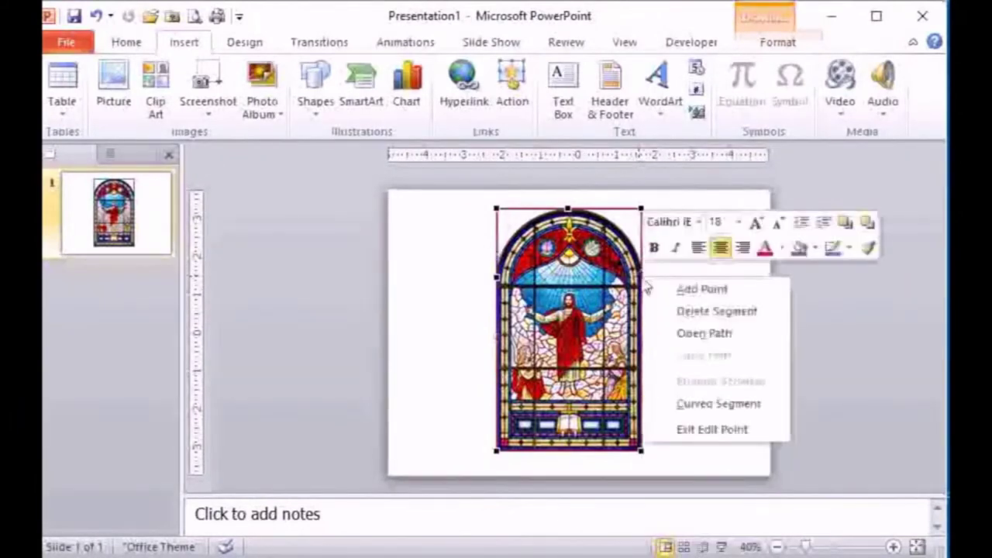
pyautogui.click(688, 293)
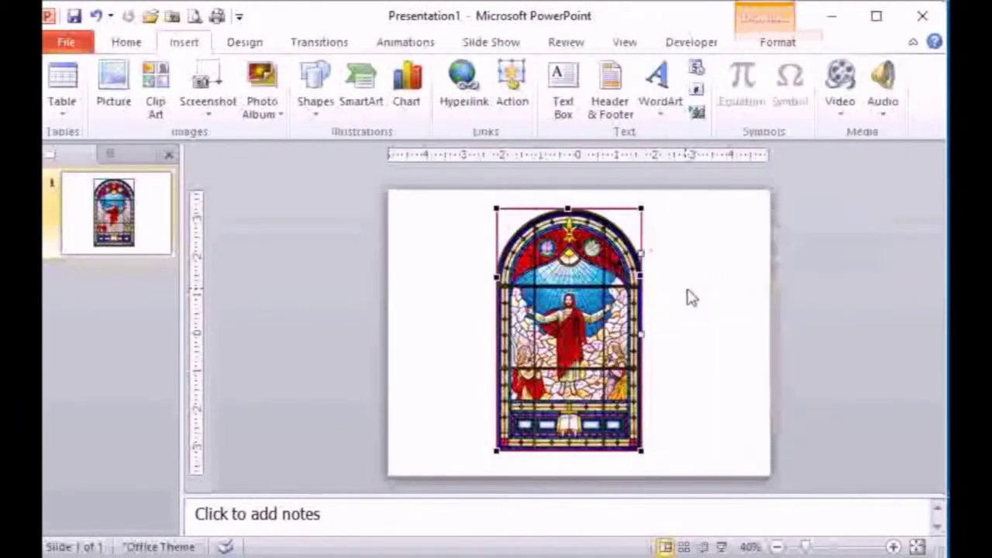
pyautogui.rightClick(641, 208)
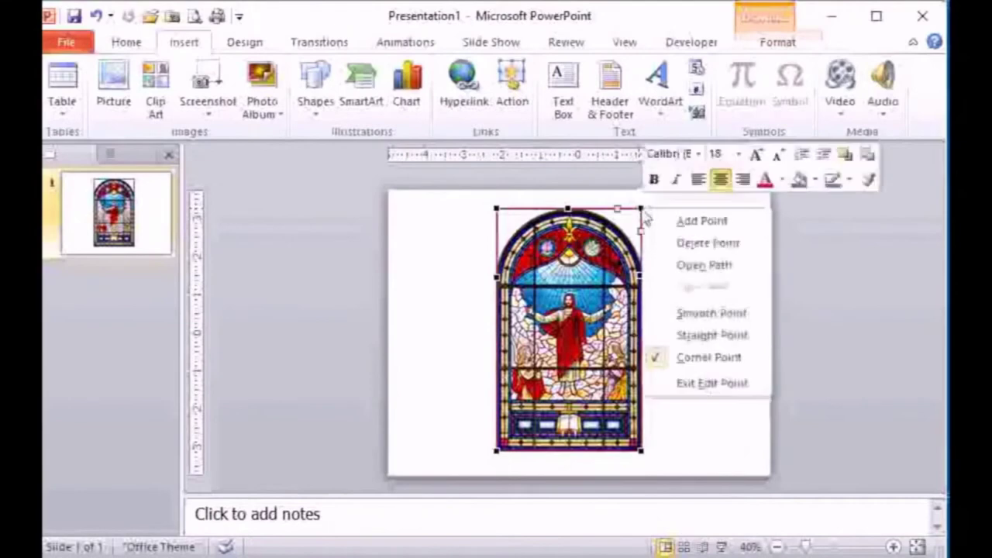
pyautogui.click(689, 243)
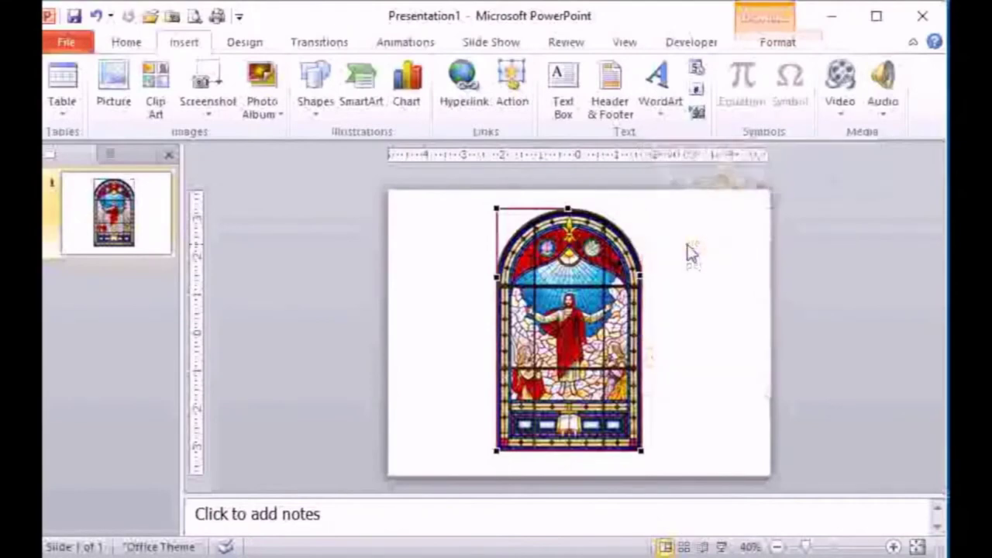
pyautogui.rightClick(497, 208)
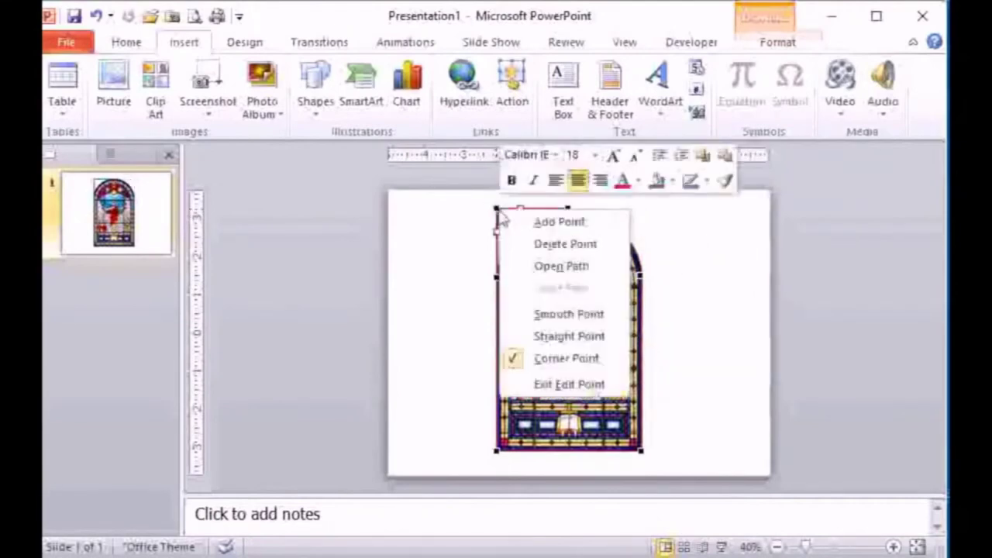
pyautogui.click(525, 246)
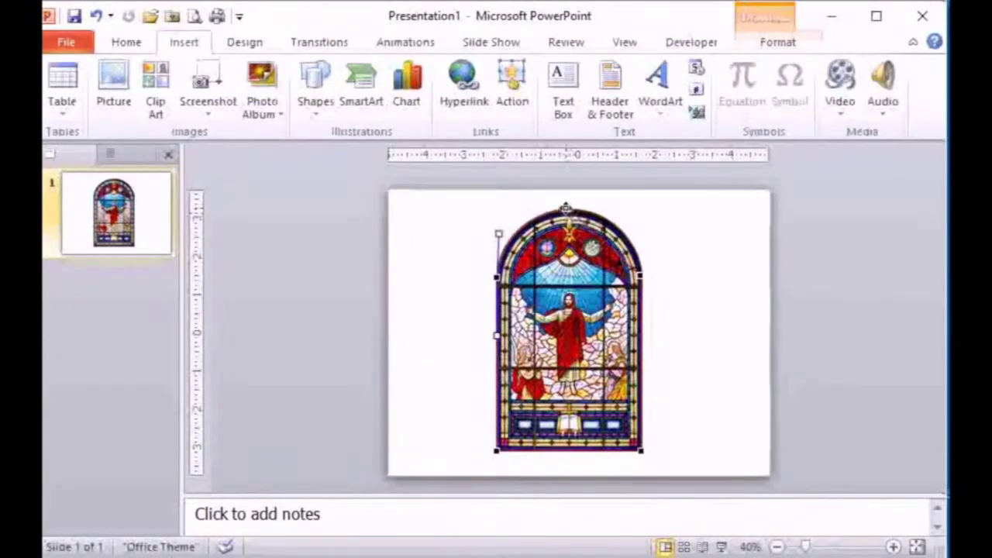
pyautogui.click(566, 208)
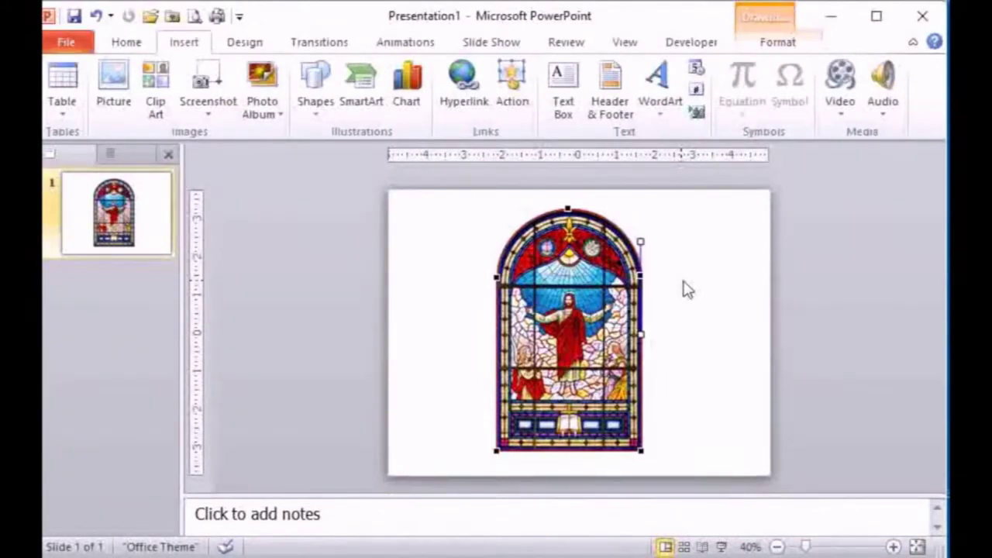
# Step: Duplicate the slide and delete the stained-glass picture on slide 2, keeping the arch outline
pyautogui.click(52, 186)
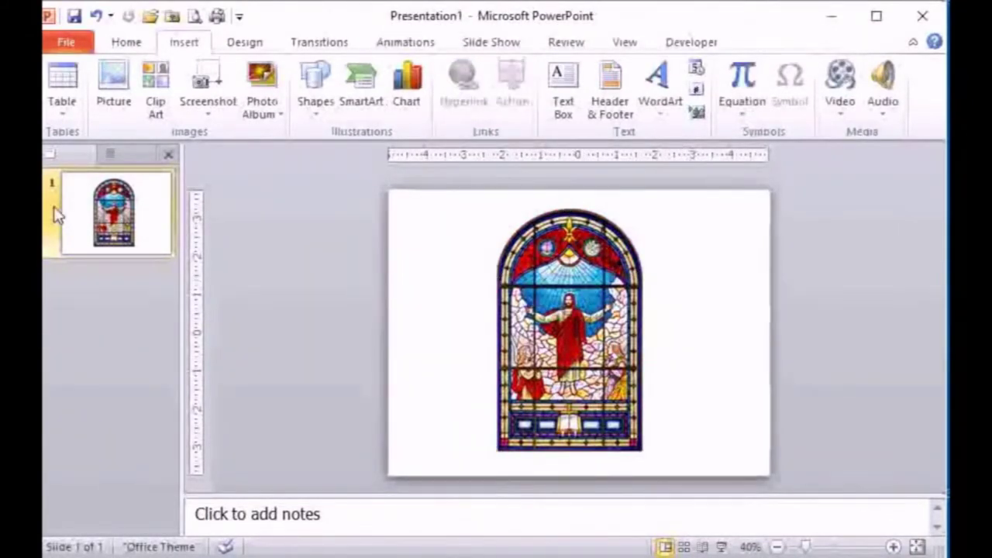
pyautogui.hotkey('ctrl', 'v')
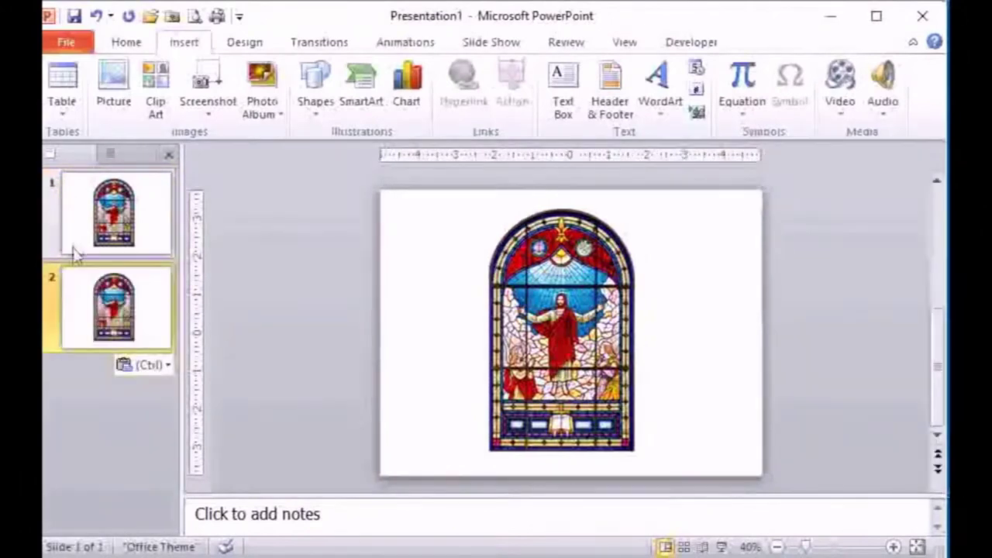
pyautogui.click(550, 334)
pyautogui.press('Delete')
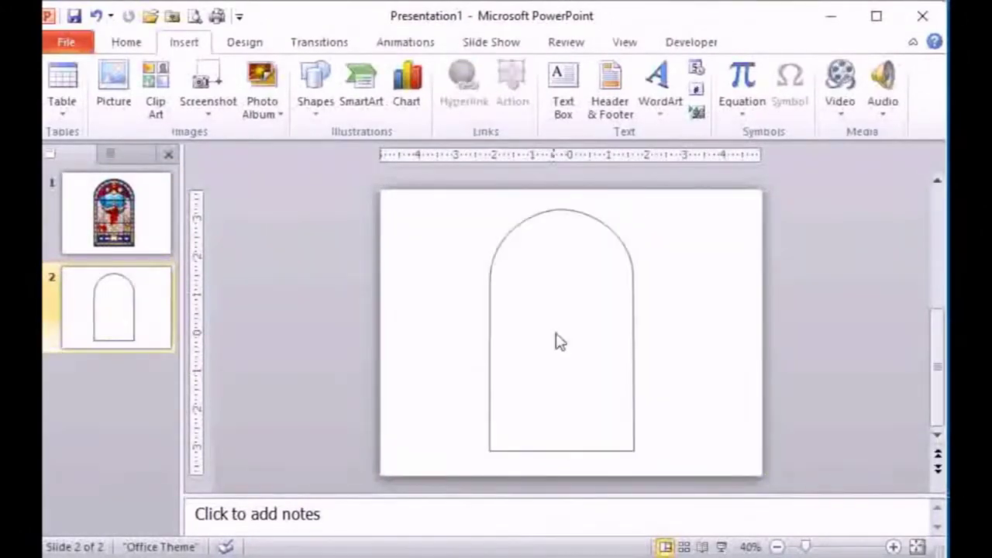
# Step: Copy and paste the arch outline, enlarge the copy slightly, and select both arches
pyautogui.click(488, 322)
pyautogui.hotkey('ctrl', 'c')
pyautogui.hotkey('ctrl', 'v')
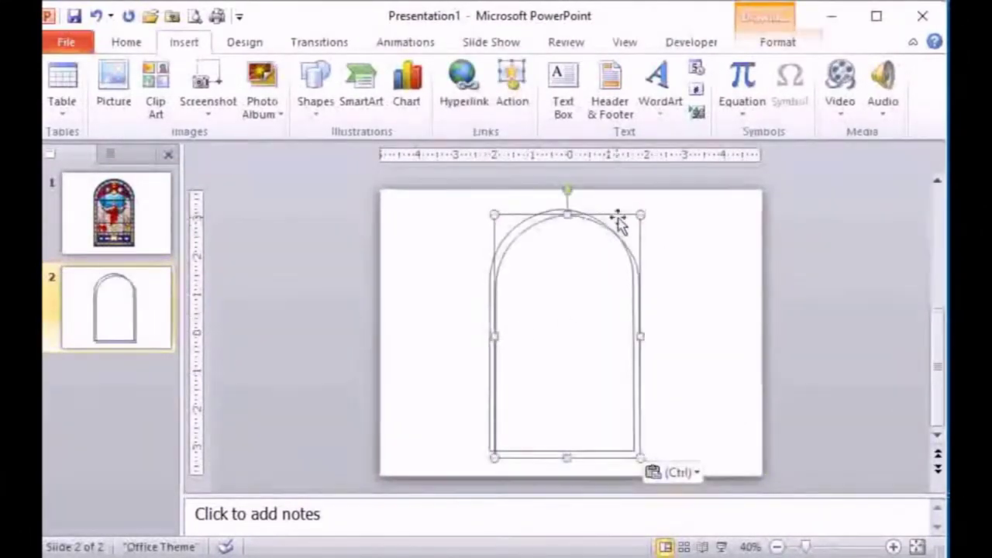
pyautogui.moveTo(640, 212); pyautogui.dragTo(651, 211)
pyautogui.keyDown('shift'); pyautogui.click(515, 217); pyautogui.keyUp('shift')
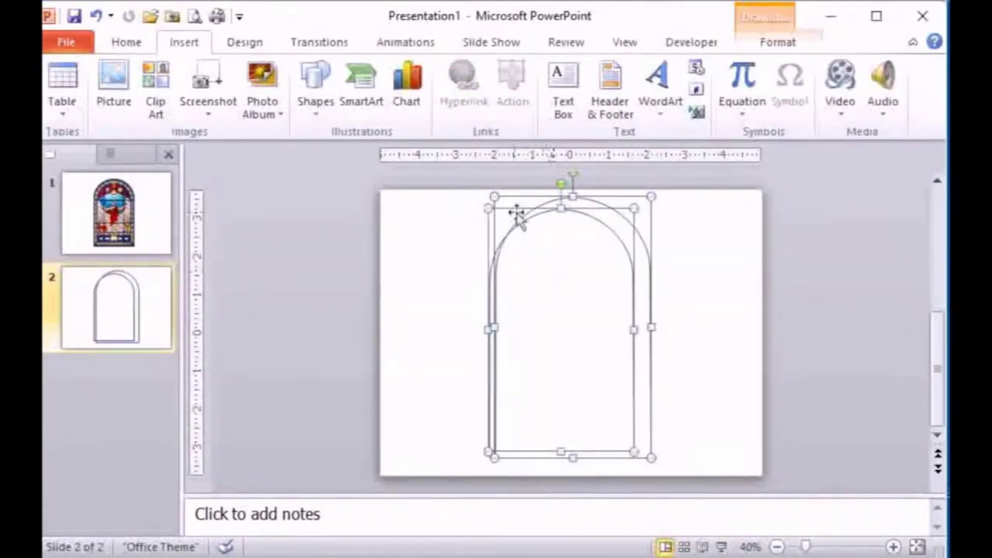
pyautogui.click(126, 47)
pyautogui.click(696, 89)
# Step: Align the two arches to each other with Align Center and Align Middle
pyautogui.moveTo(742, 359)
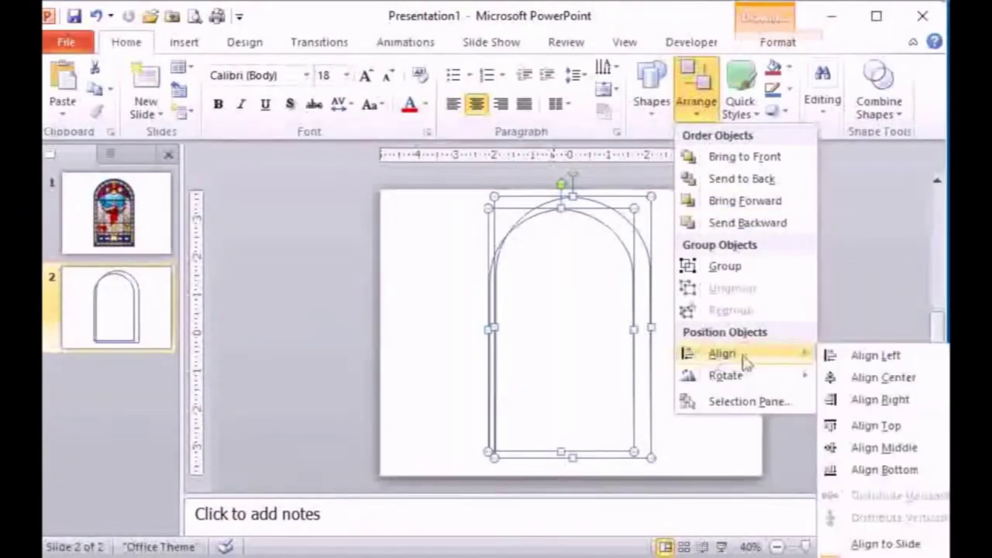
pyautogui.click(860, 377)
pyautogui.click(696, 89)
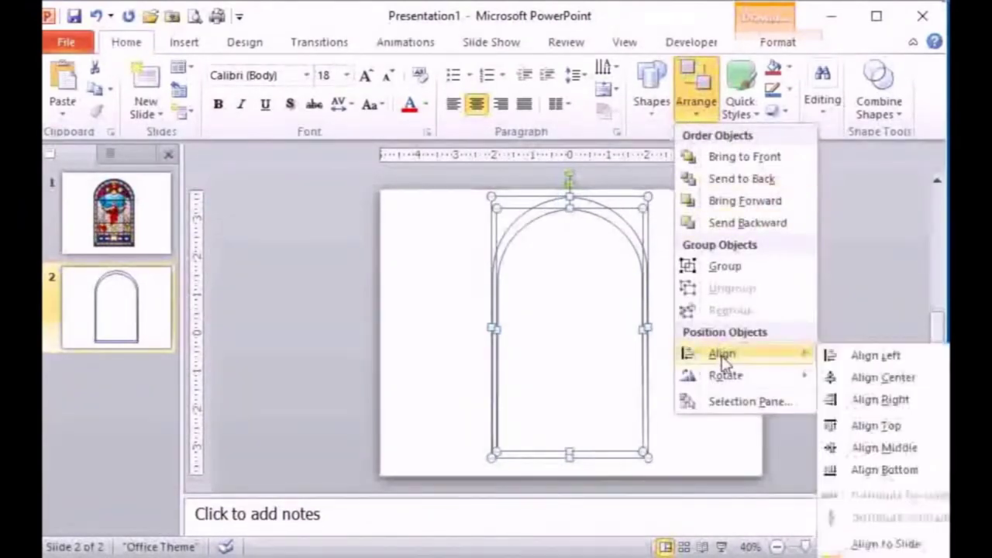
pyautogui.click(883, 450)
pyautogui.rightClick(545, 291)
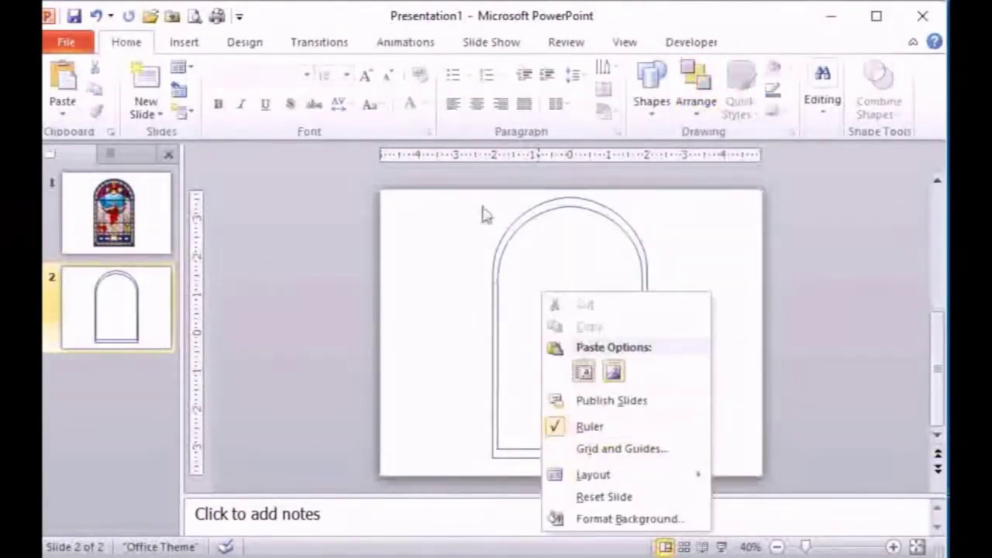
pyautogui.click(477, 205)
# Step: Give both arches a solid fill with no line, then Subtract the inner arch from the outer
pyautogui.moveTo(476, 200); pyautogui.dragTo(675, 469)
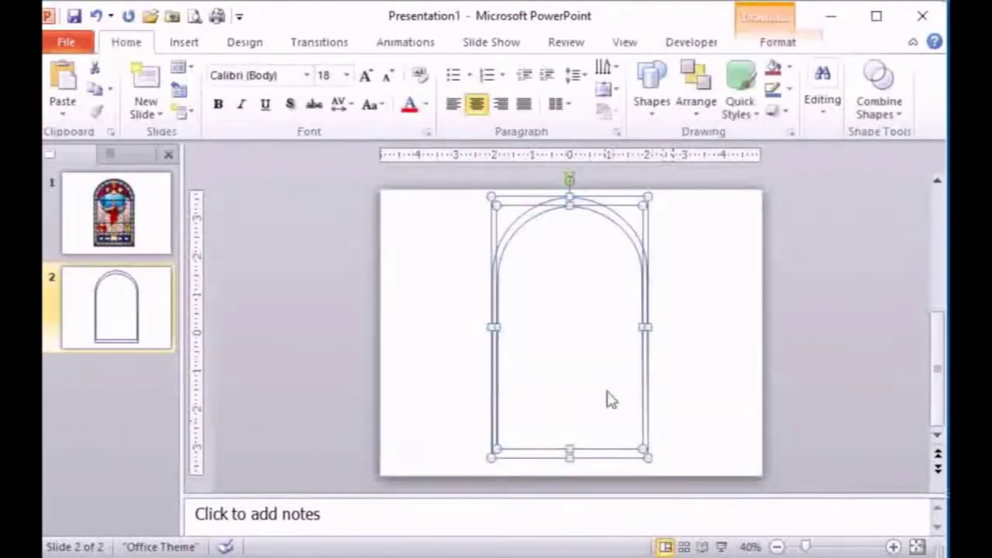
pyautogui.rightClick(644, 399)
pyautogui.click(698, 555)
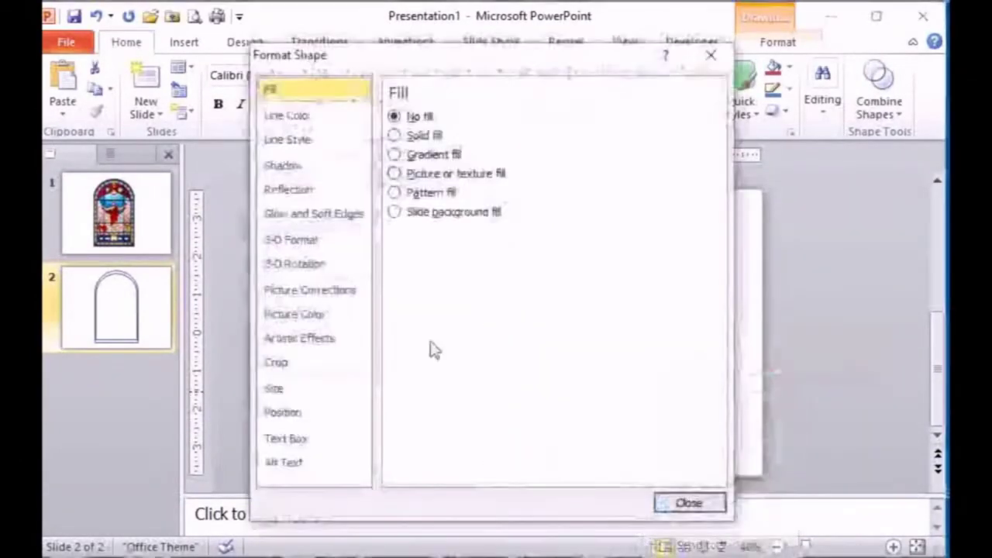
pyautogui.click(395, 135)
pyautogui.click(299, 122)
pyautogui.click(394, 115)
pyautogui.click(689, 503)
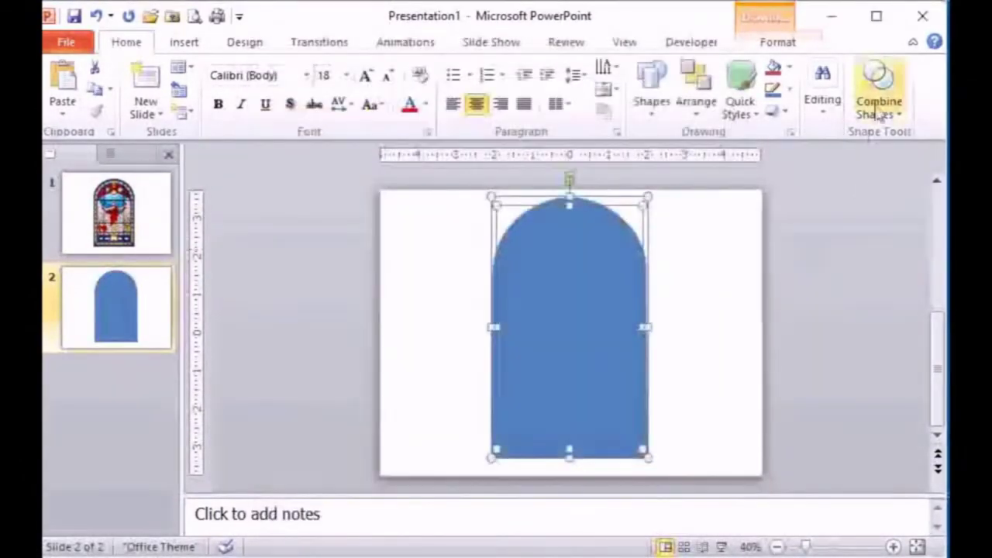
pyautogui.click(878, 89)
pyautogui.click(899, 201)
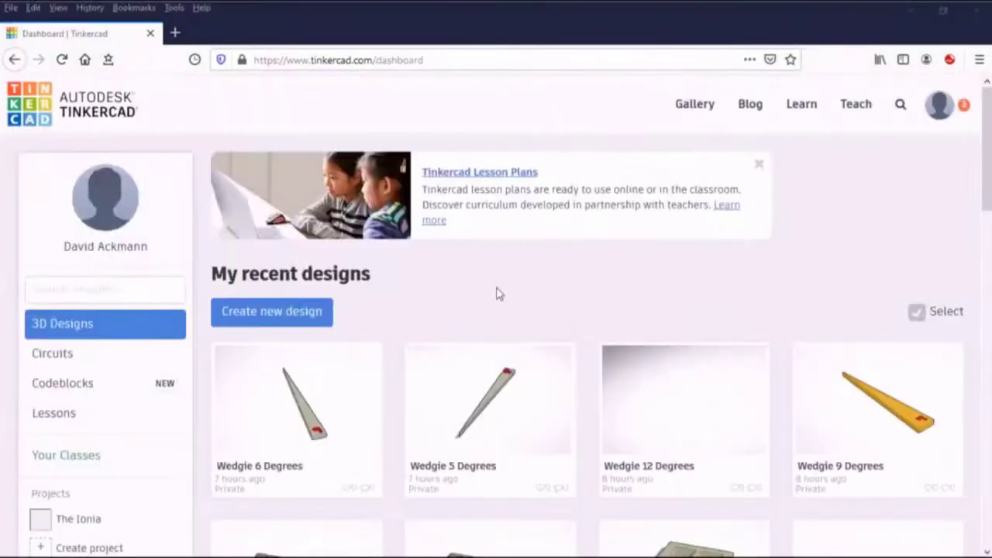
# Step: Create a new blank design from the Tinkercad dashboard
pyautogui.click(316, 313)
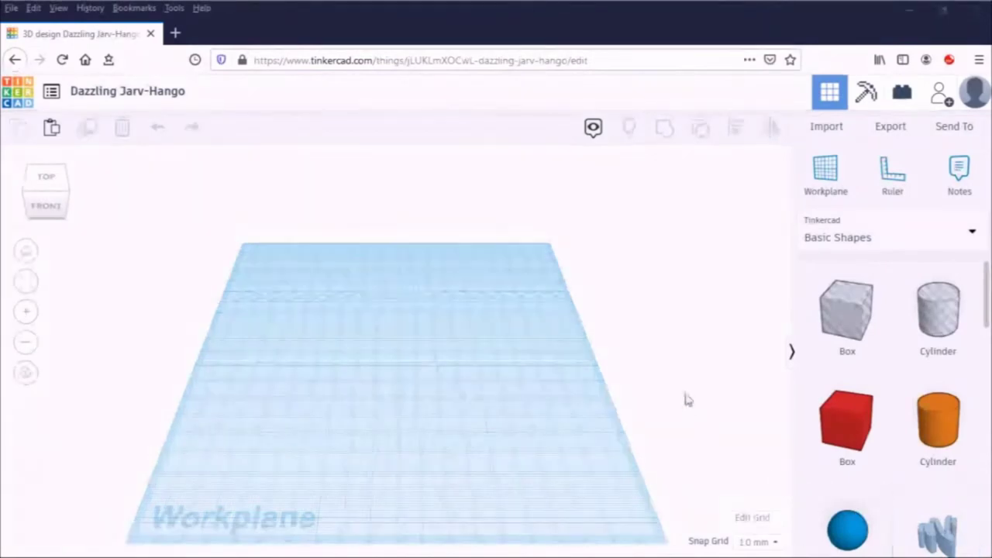
pyautogui.click(815, 132)
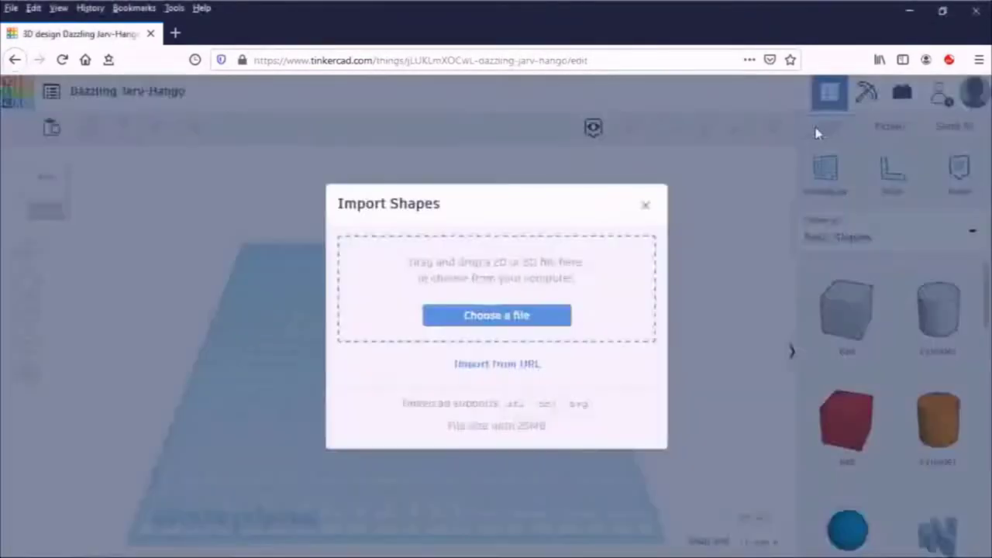
# Step: Import Clapboard.stl with the scale changed from 100 to 25000%
pyautogui.click(494, 316)
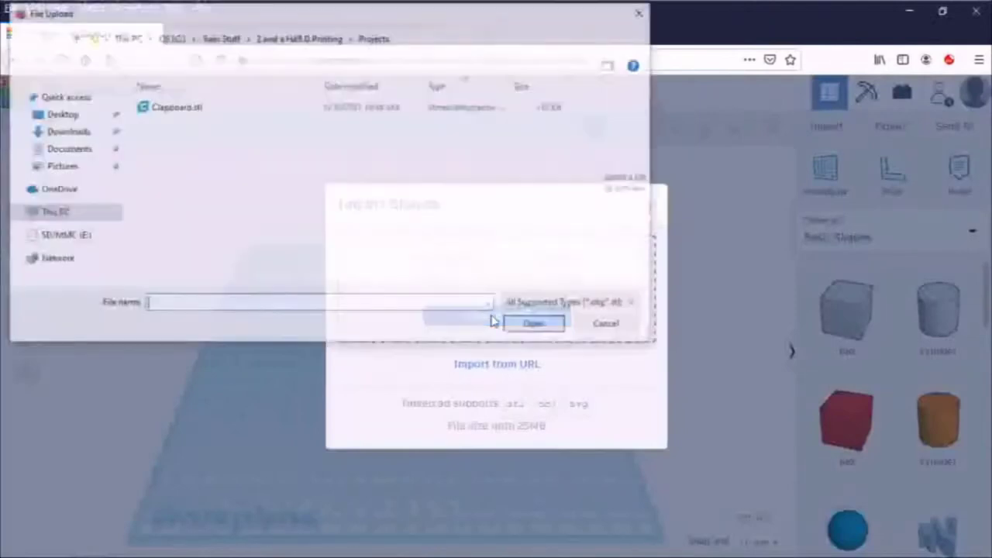
pyautogui.doubleClick(174, 108)
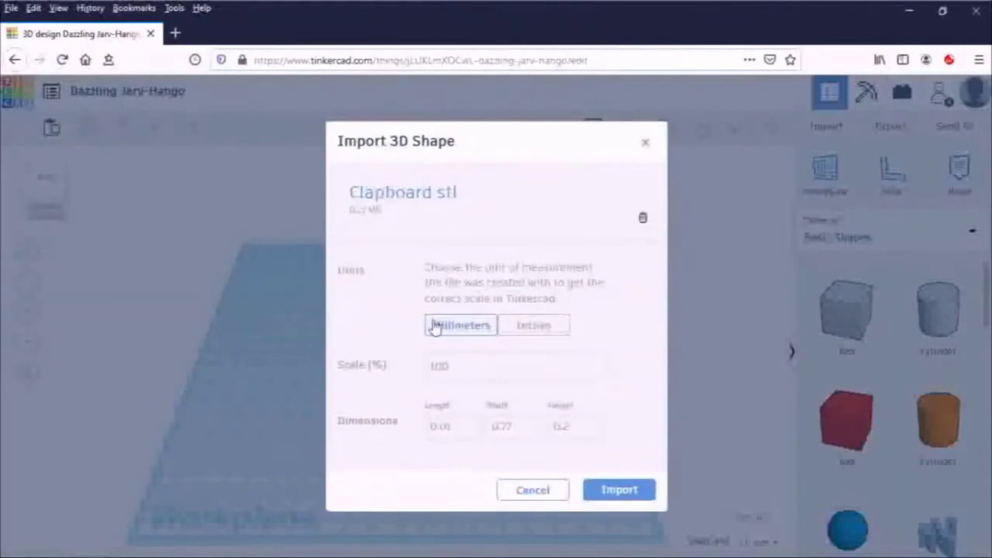
pyautogui.doubleClick(432, 365)
pyautogui.press('BackSpace')
pyautogui.write('25000')
pyautogui.click(610, 489)
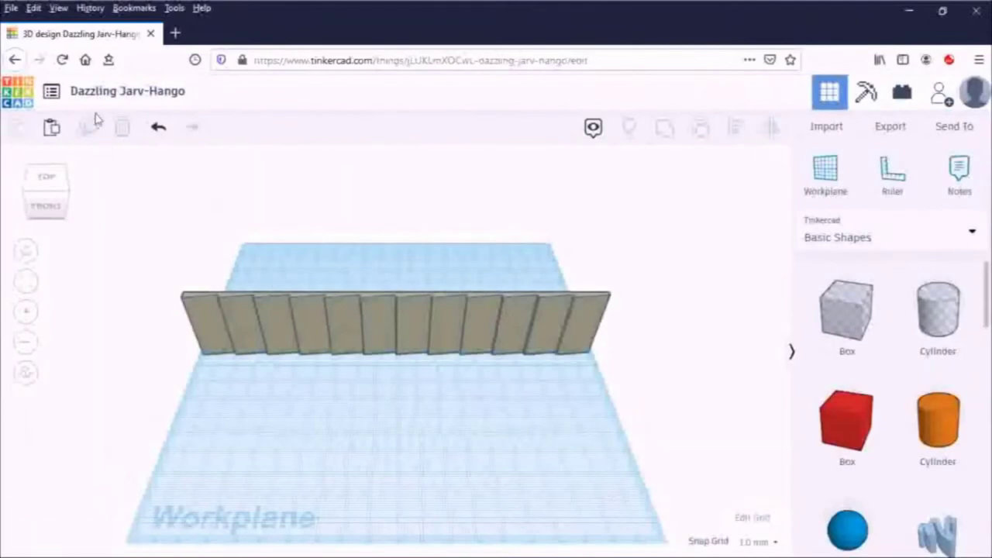
# Step: Replace the design's default name with 'Garage Wall'
pyautogui.click(104, 93)
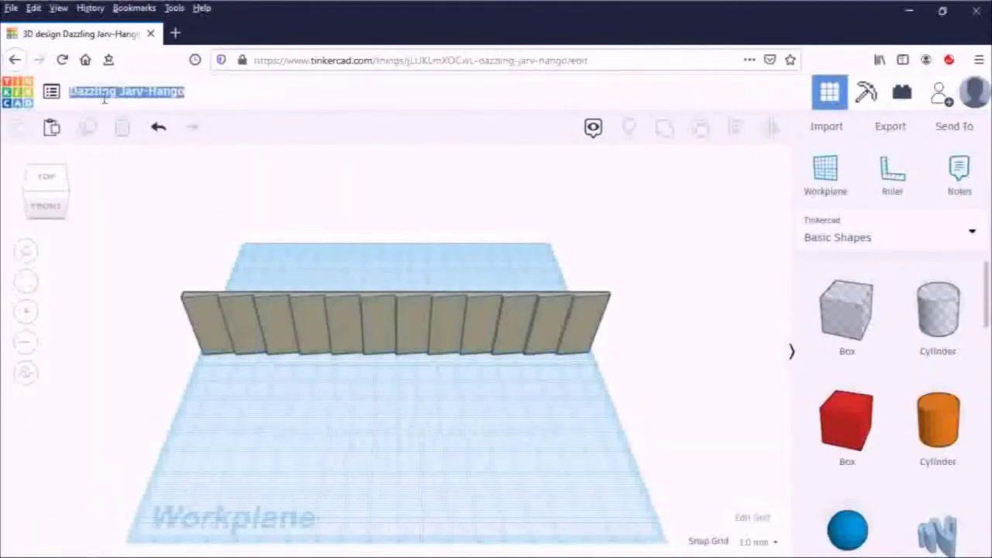
pyautogui.press('BackSpace')
pyautogui.write('Garage')
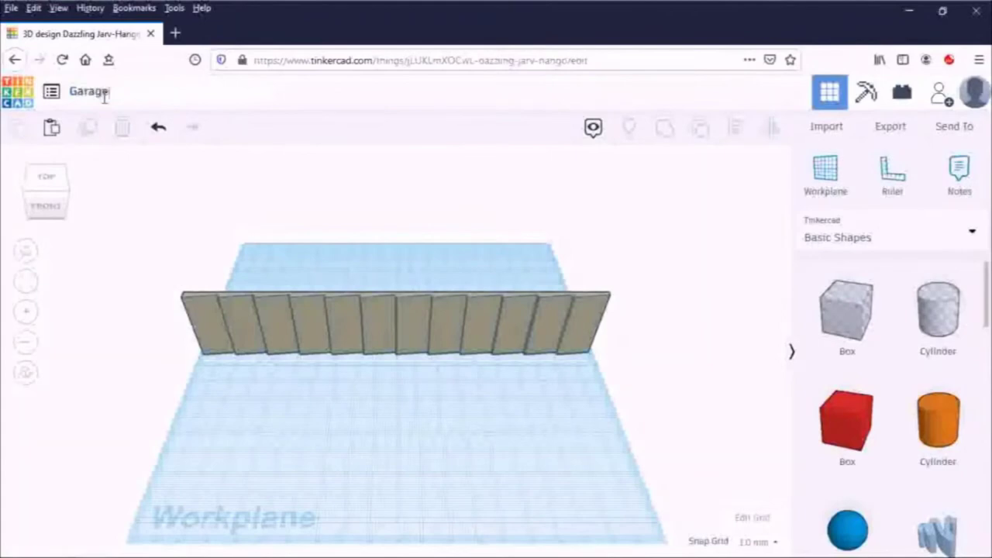
pyautogui.write(' Wall')
pyautogui.press('Return')
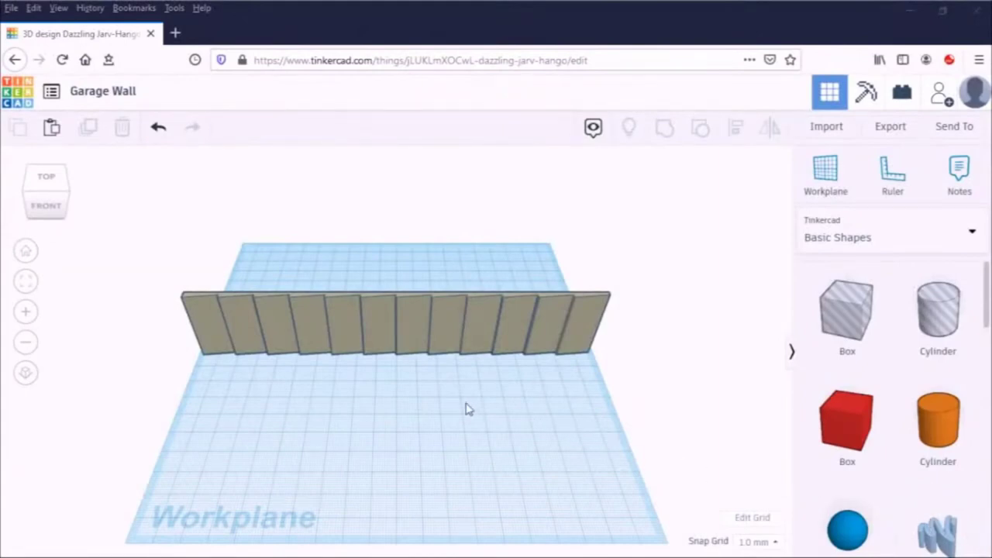
pyautogui.moveTo(457, 411); pyautogui.dragTo(555, 332)
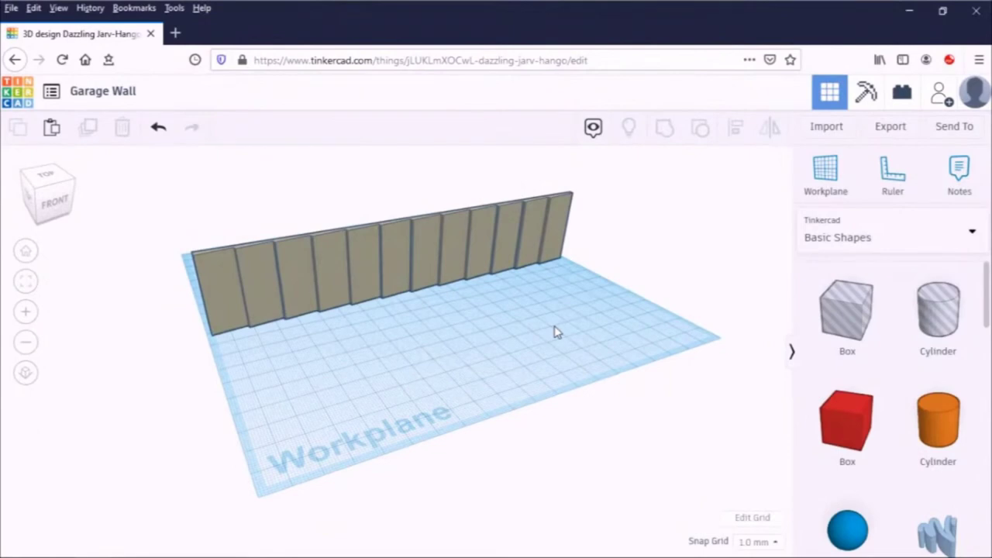
pyautogui.scroll(-3, 557, 332)
pyautogui.scroll(-2, 557, 332)
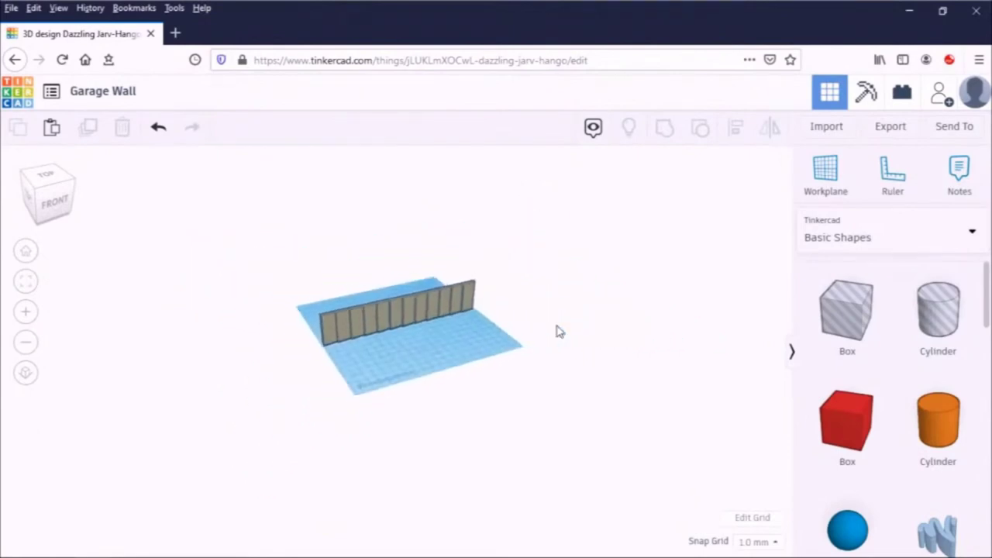
pyautogui.scroll(5, 557, 332)
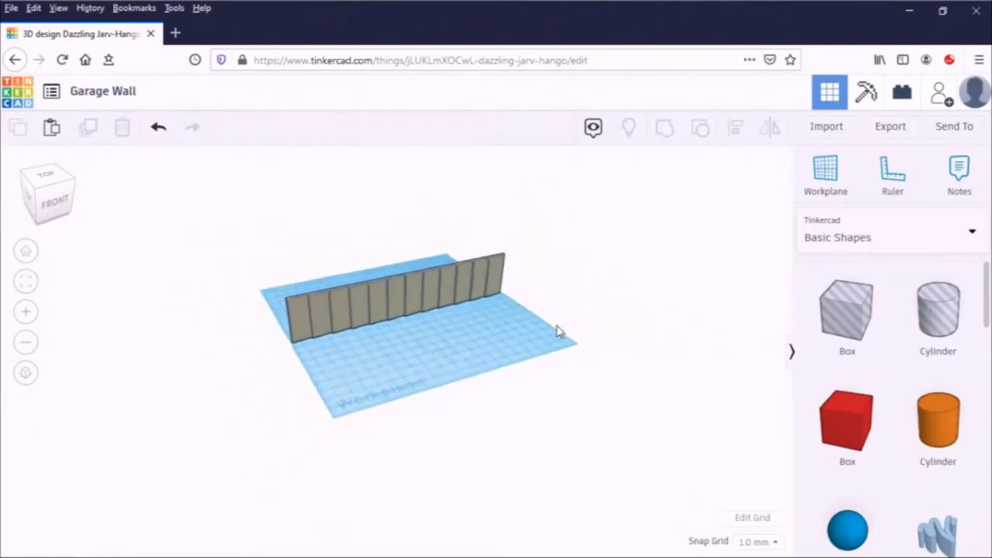
pyautogui.scroll(4, 556, 332)
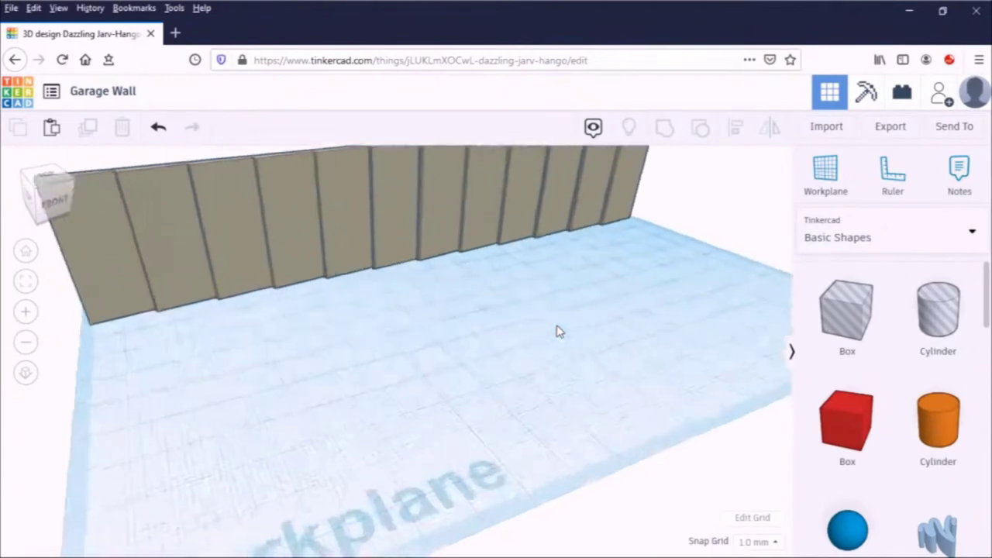
pyautogui.scroll(-3, 556, 332)
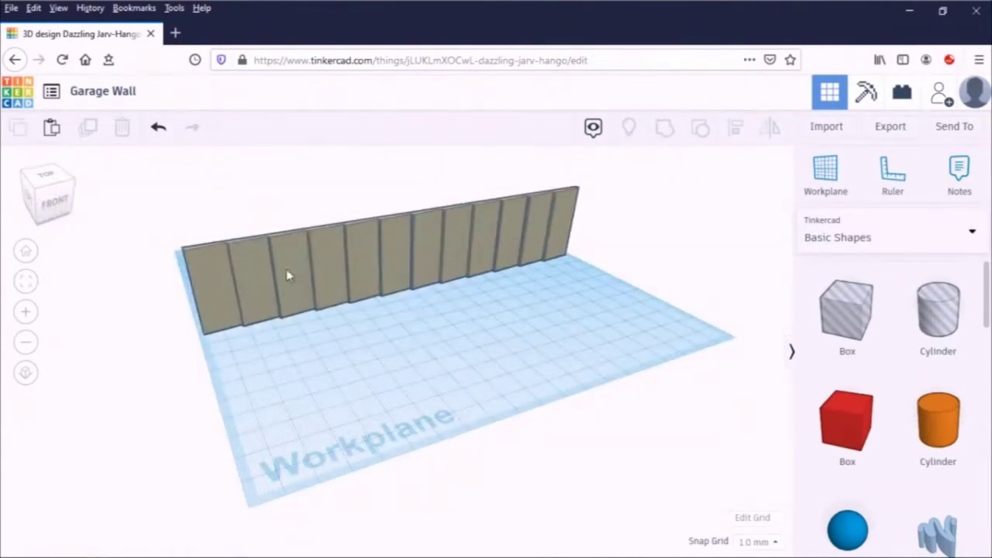
pyautogui.click(49, 178)
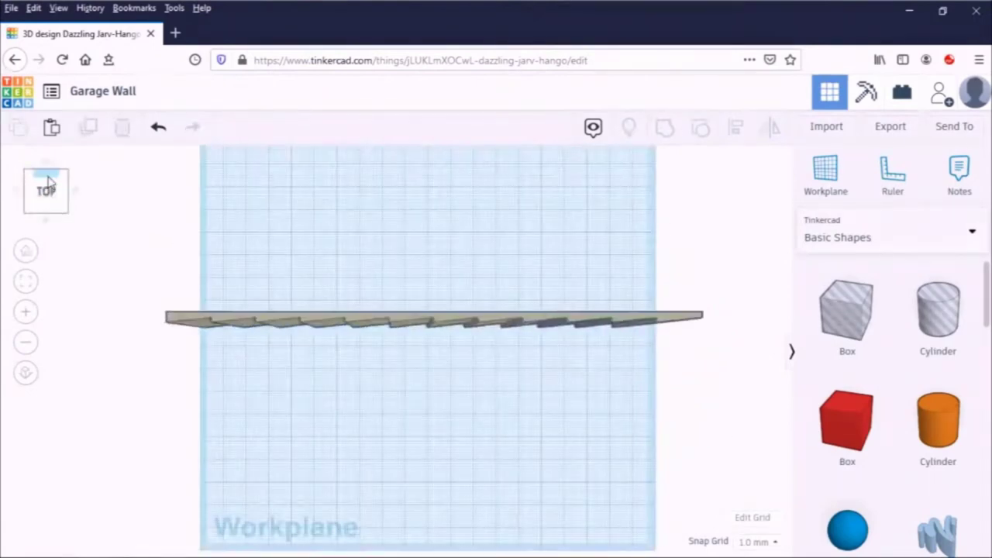
pyautogui.click(49, 221)
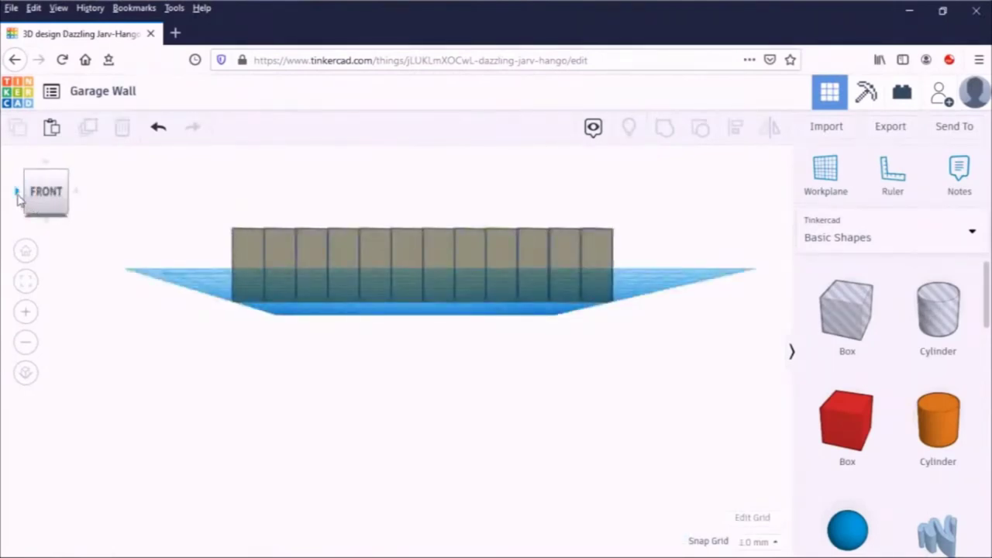
pyautogui.click(17, 195)
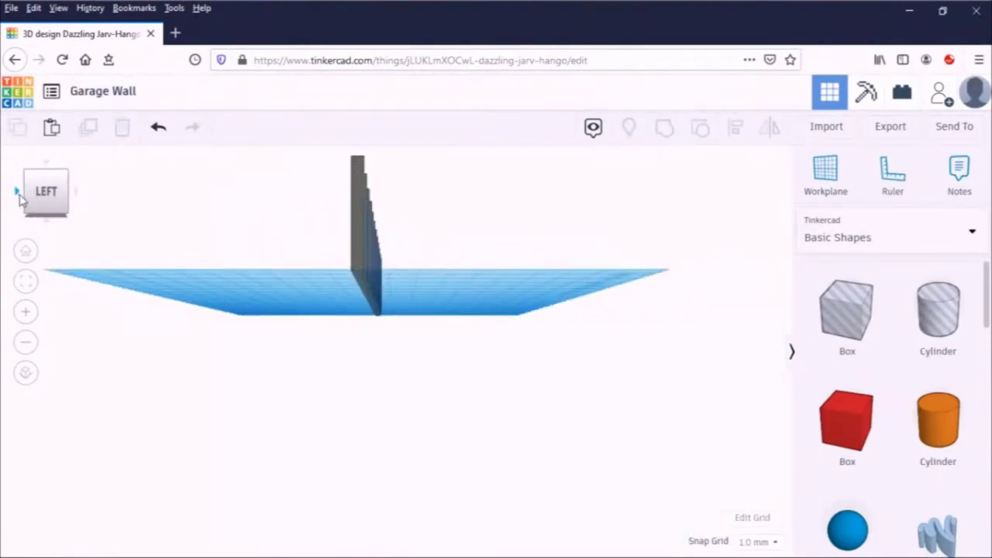
pyautogui.click(47, 168)
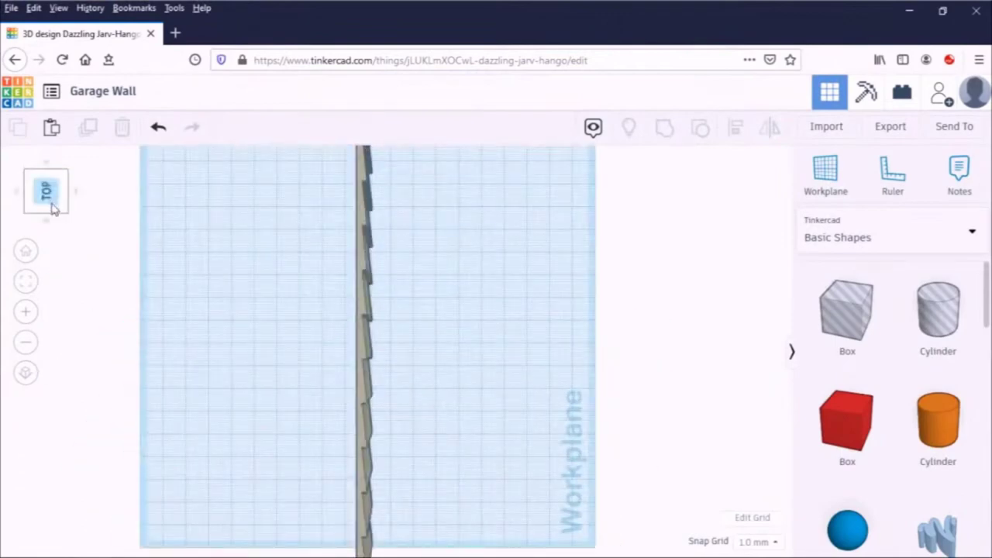
pyautogui.click(49, 200)
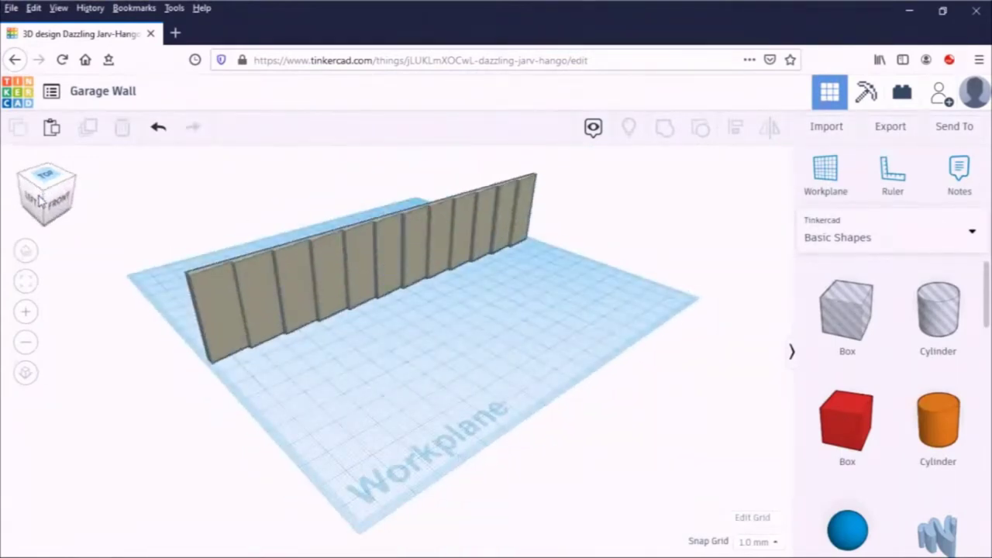
pyautogui.click(359, 280)
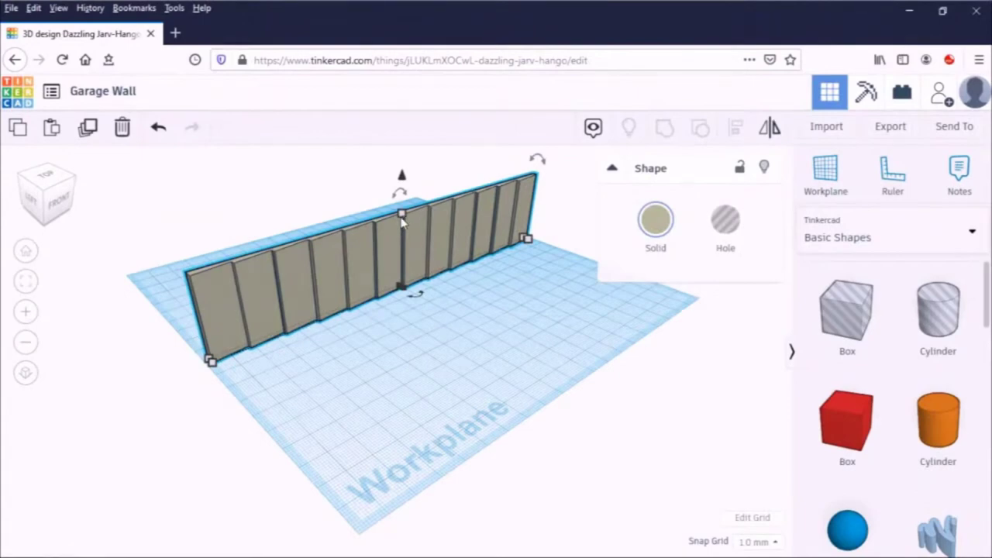
# Step: Set the clapboard wall's height to 35, after first trying 36.81
pyautogui.moveTo(402, 222)
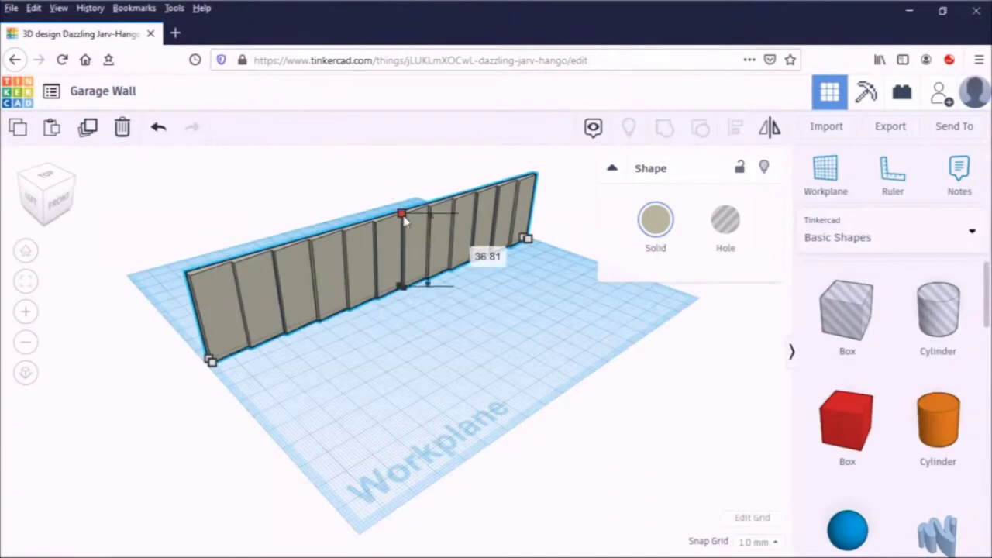
pyautogui.moveTo(403, 222); pyautogui.dragTo(402, 206)
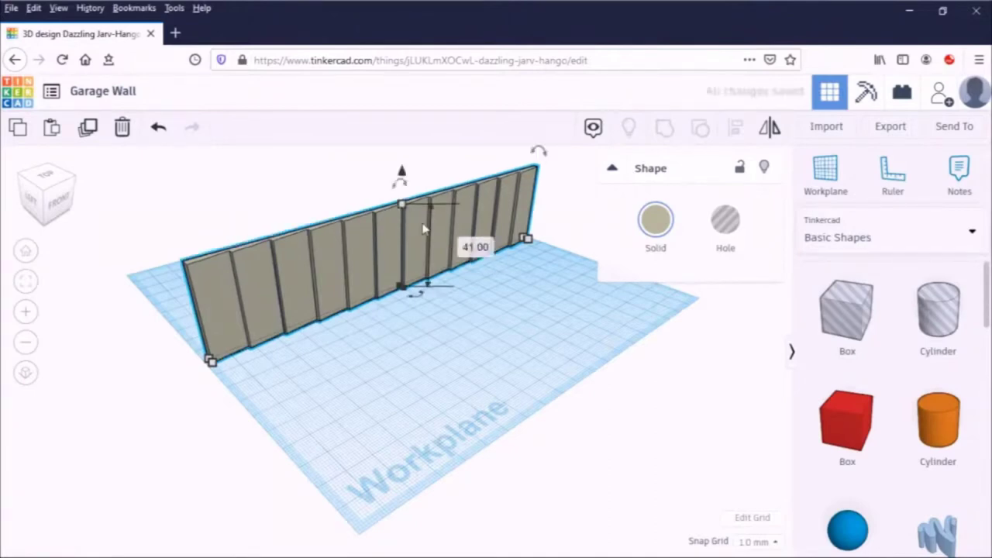
pyautogui.click(472, 249)
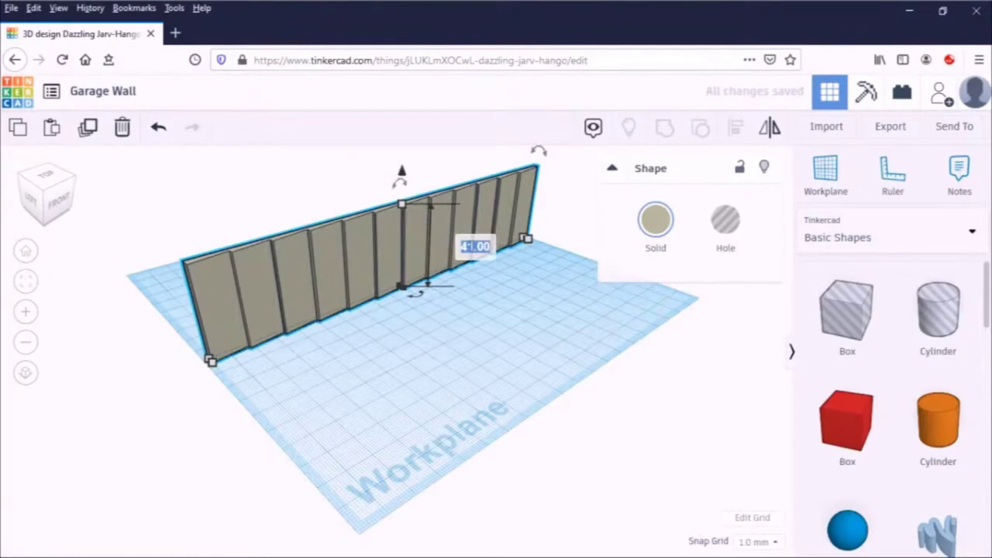
pyautogui.write('36.81')
pyautogui.press('Return')
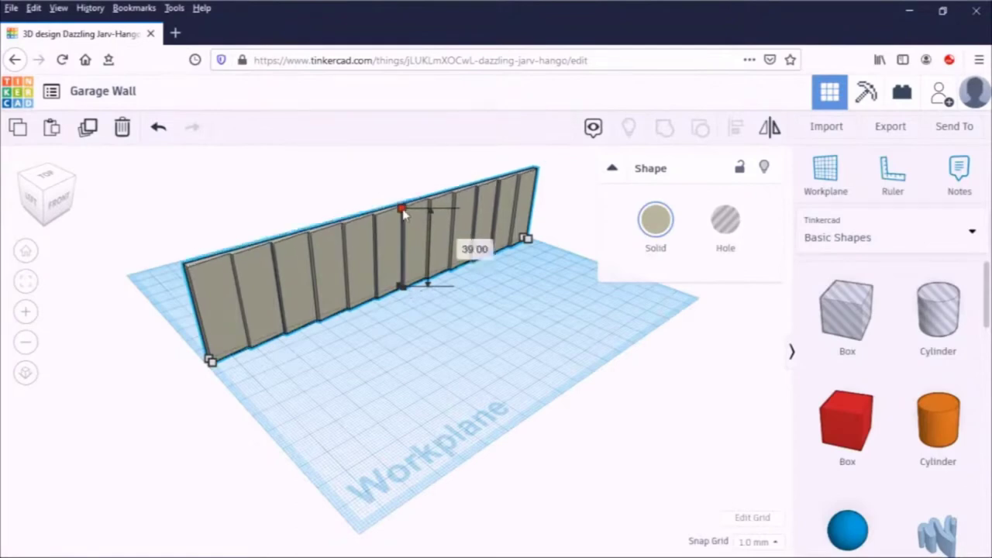
pyautogui.moveTo(404, 219); pyautogui.dragTo(473, 248)
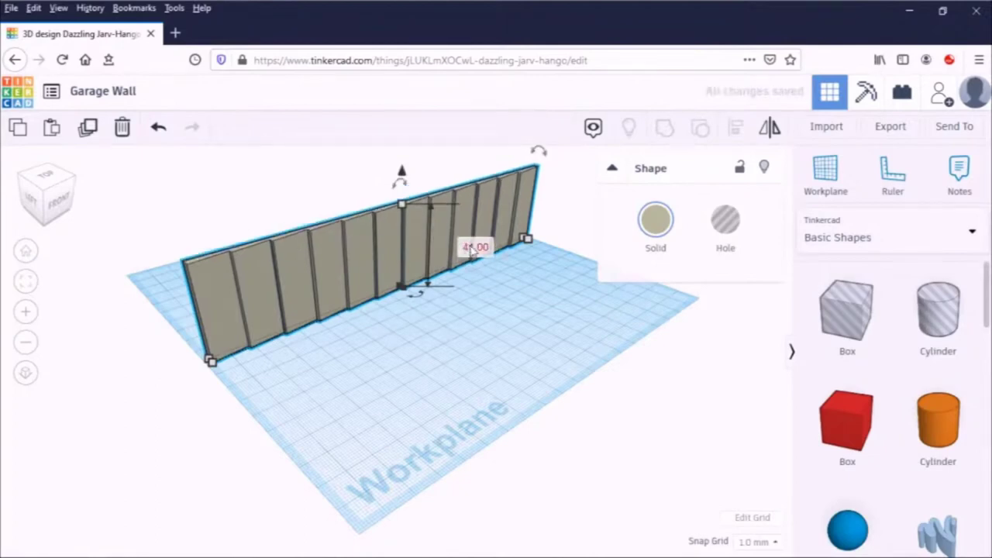
pyautogui.click(473, 247)
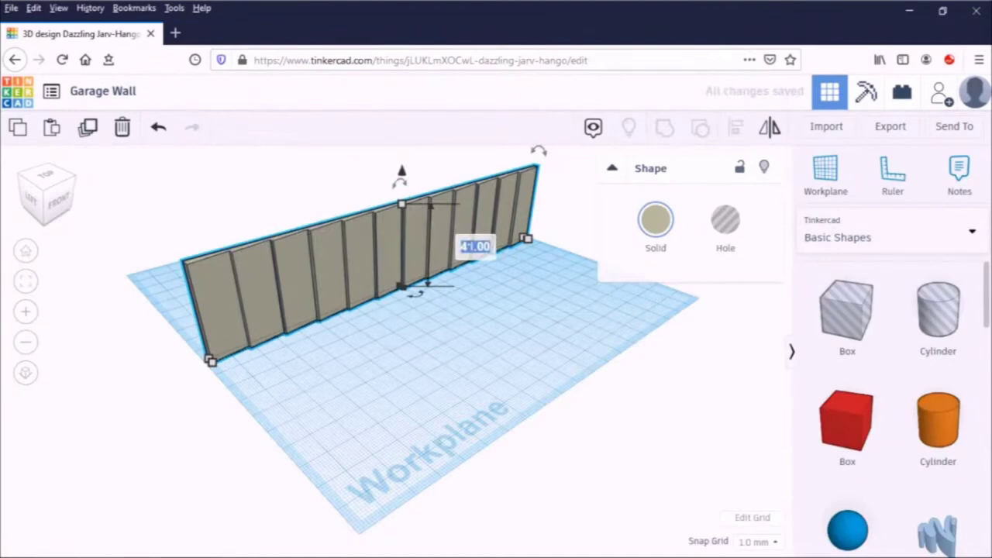
pyautogui.write('35')
pyautogui.click(413, 348)
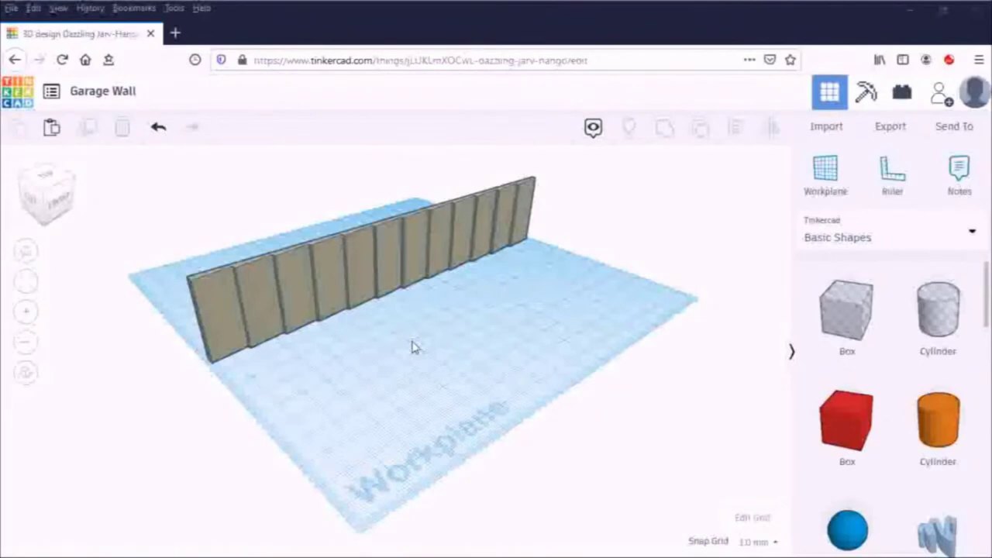
# Step: Rotate the clapboard wall -90° to lie flat and drop it onto the workplane
pyautogui.click(408, 260)
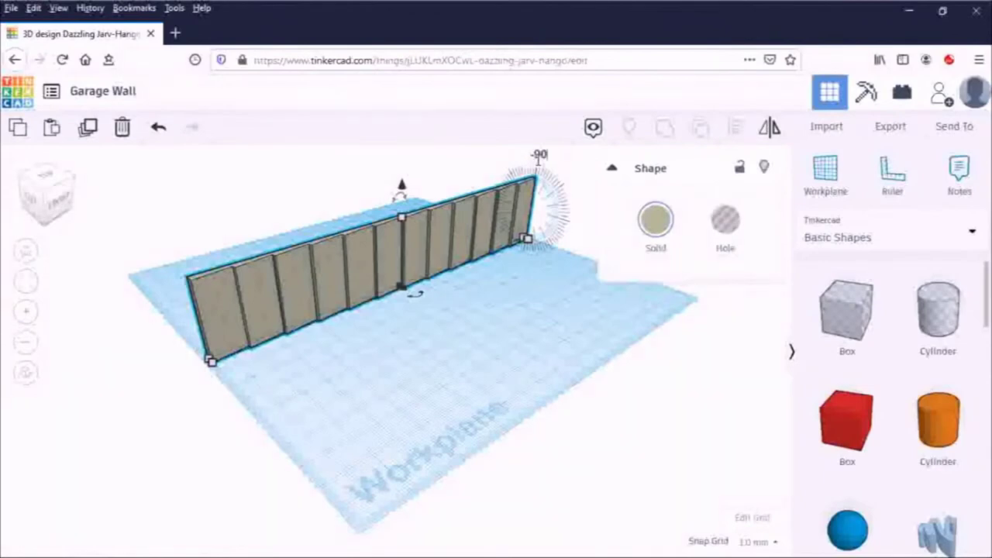
pyautogui.moveTo(539, 159); pyautogui.dragTo(540, 165)
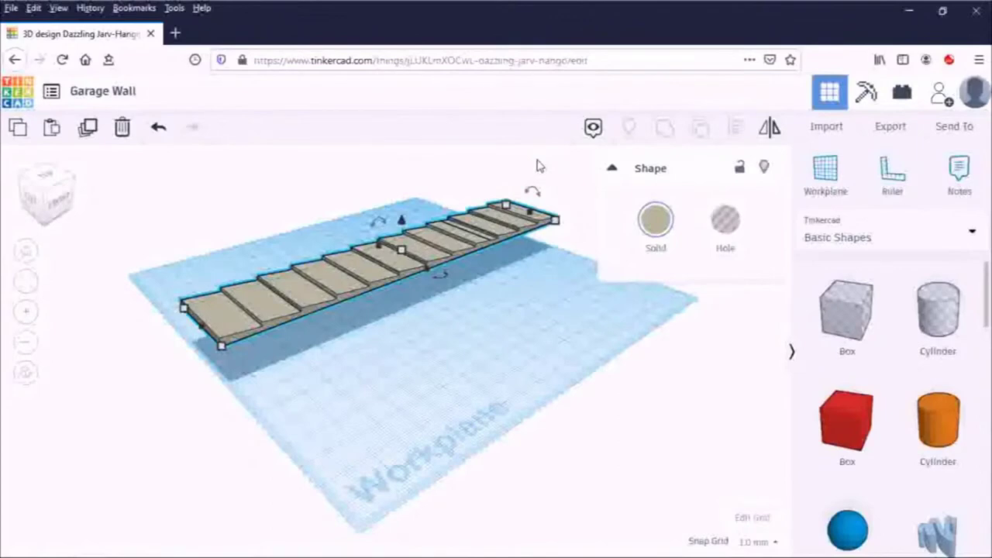
pyautogui.press('d')
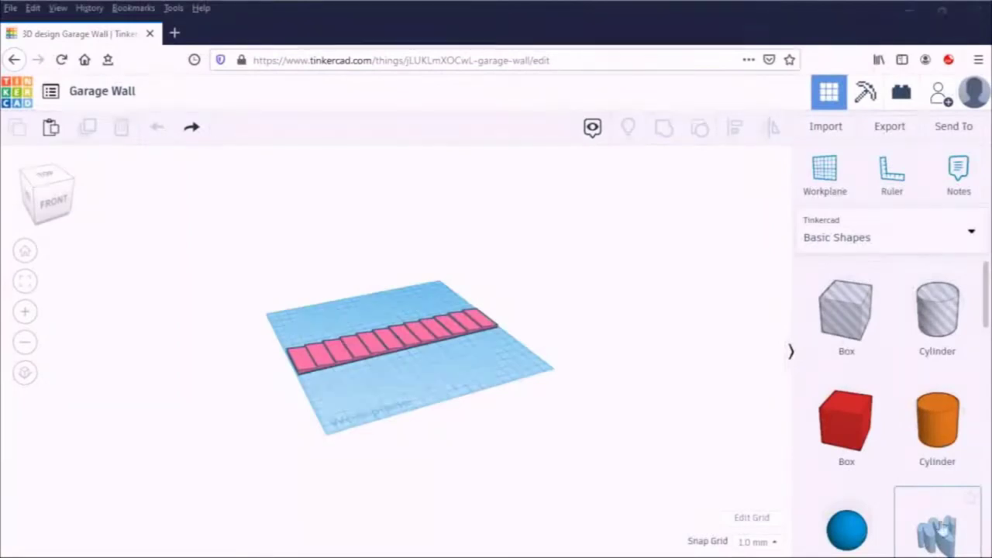
# Step: From the top view, rotate the board strip 90° so the boards run horizontally
pyautogui.click(45, 177)
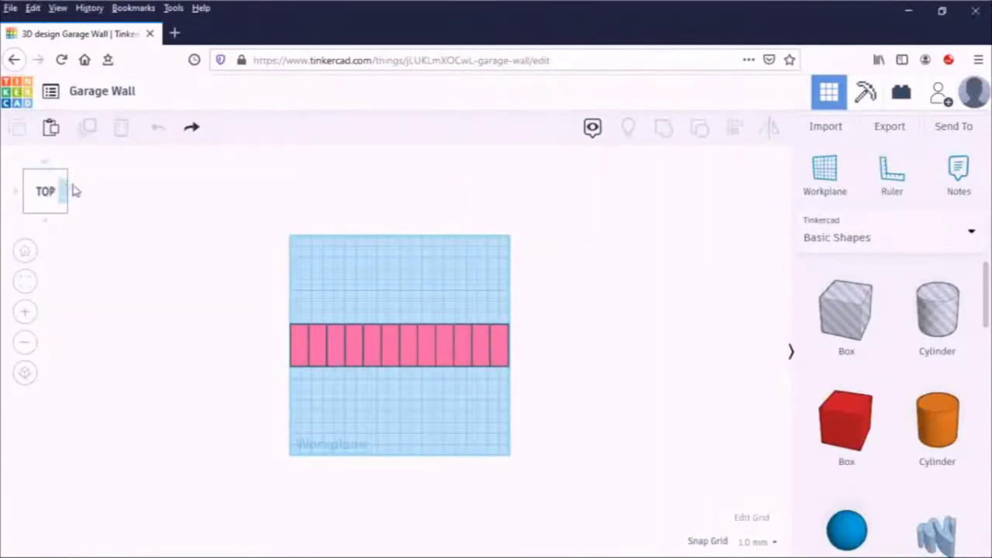
pyautogui.click(368, 347)
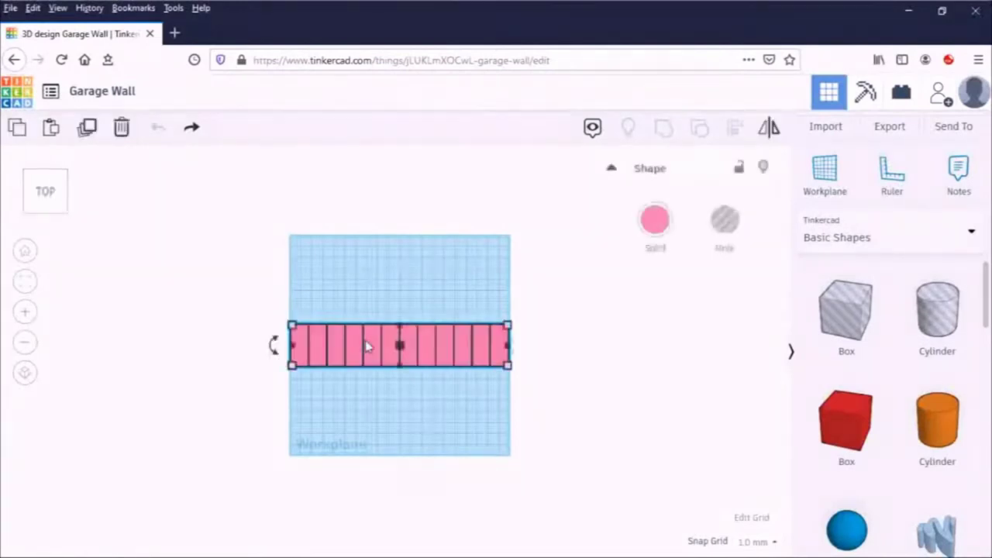
pyautogui.click(272, 347)
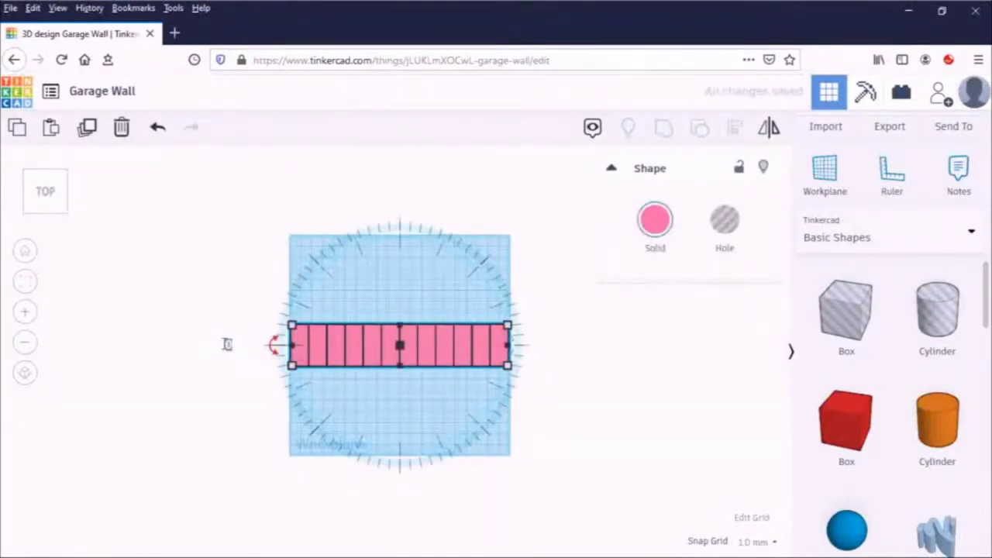
pyautogui.write('90')
pyautogui.press('Return')
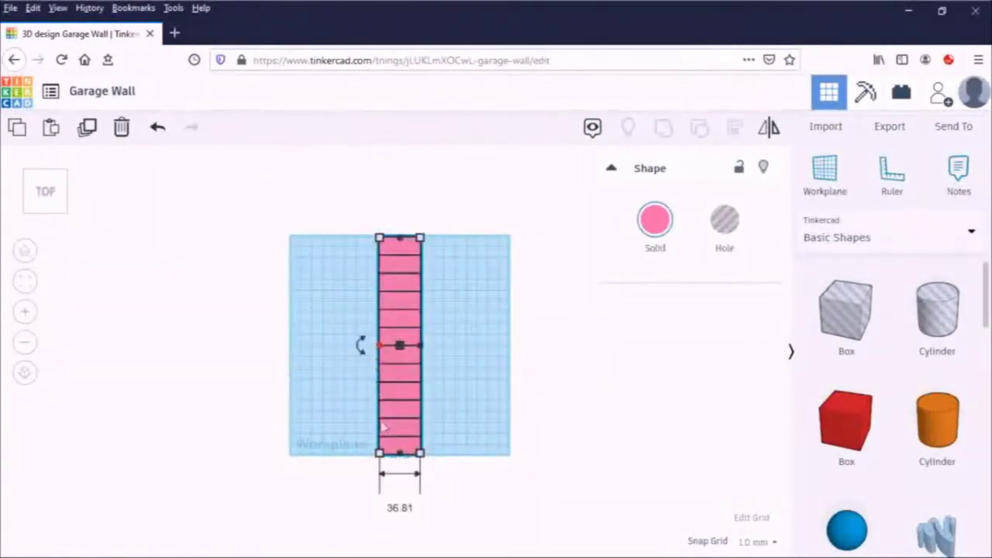
# Step: Resize the wall to width 75, length 45 and height 2, then fit the view
pyautogui.click(399, 507)
pyautogui.write('75')
pyautogui.press('Return')
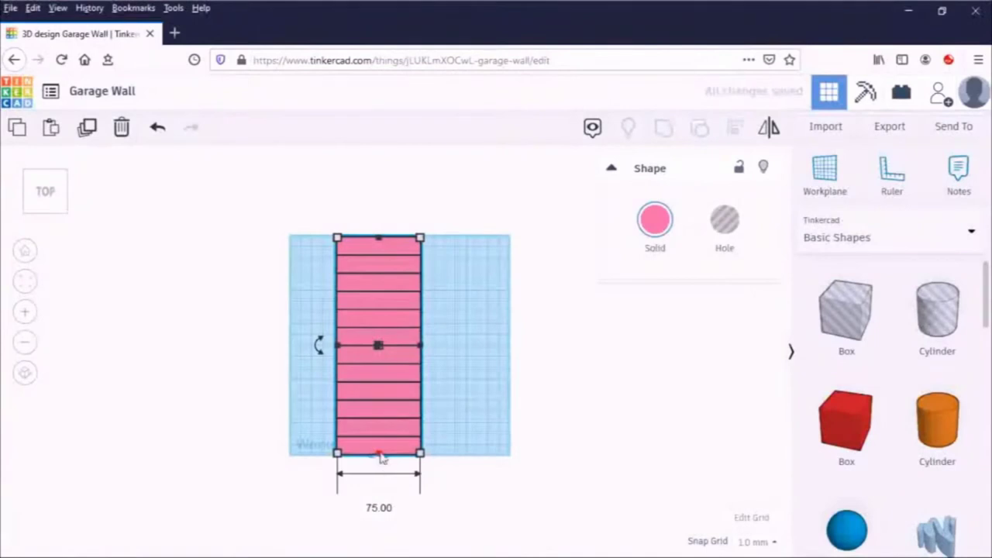
pyautogui.moveTo(381, 457)
pyautogui.click(496, 346)
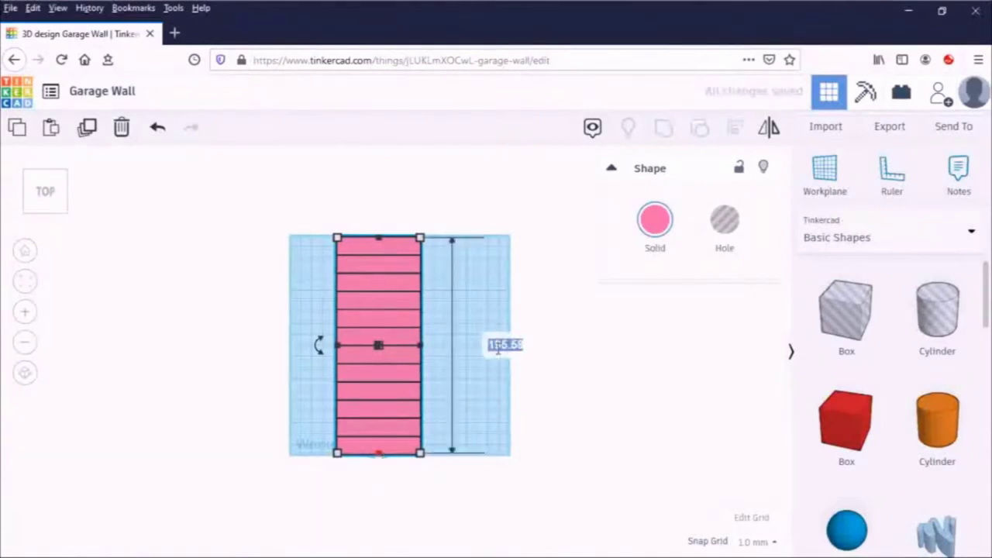
pyautogui.write('45')
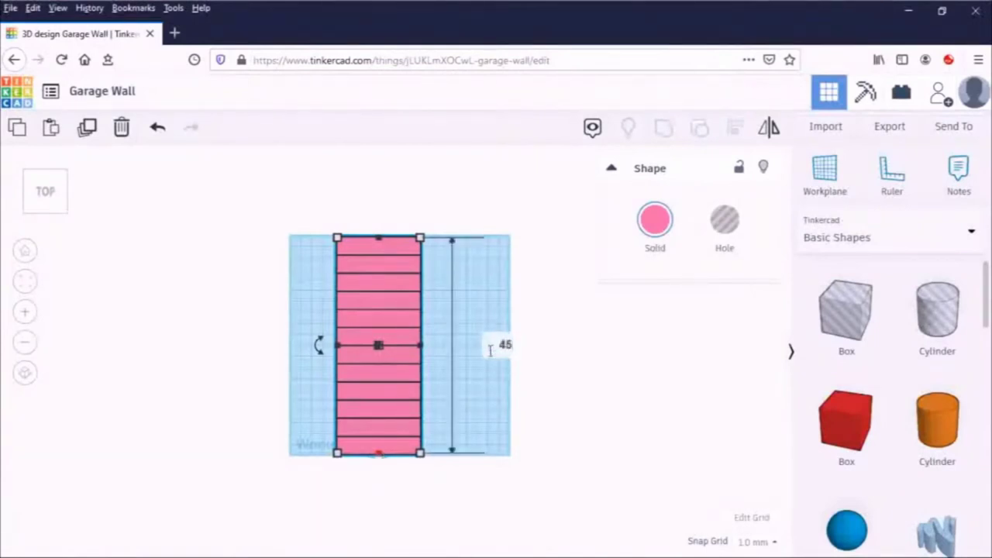
pyautogui.press('Return')
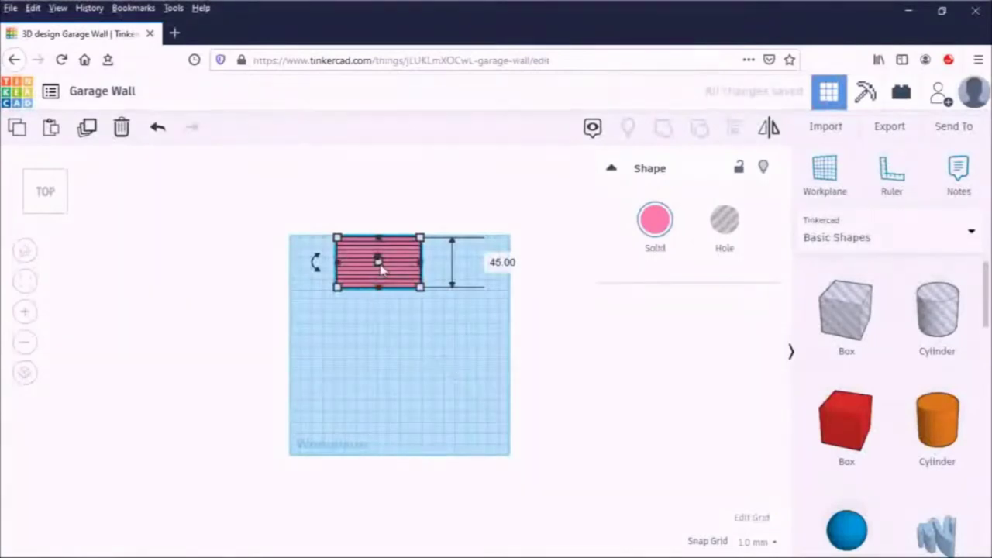
pyautogui.moveTo(380, 267)
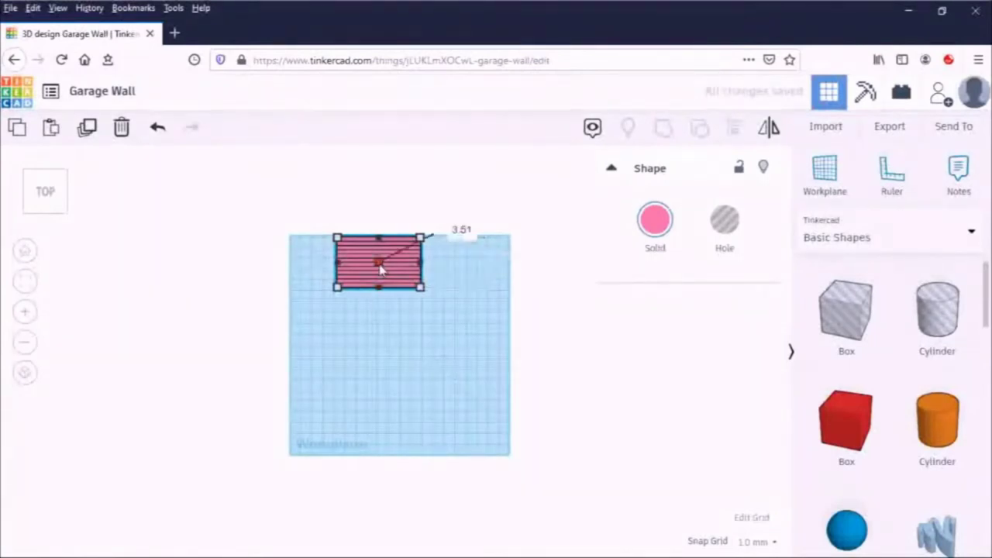
pyautogui.click(456, 227)
pyautogui.write('2')
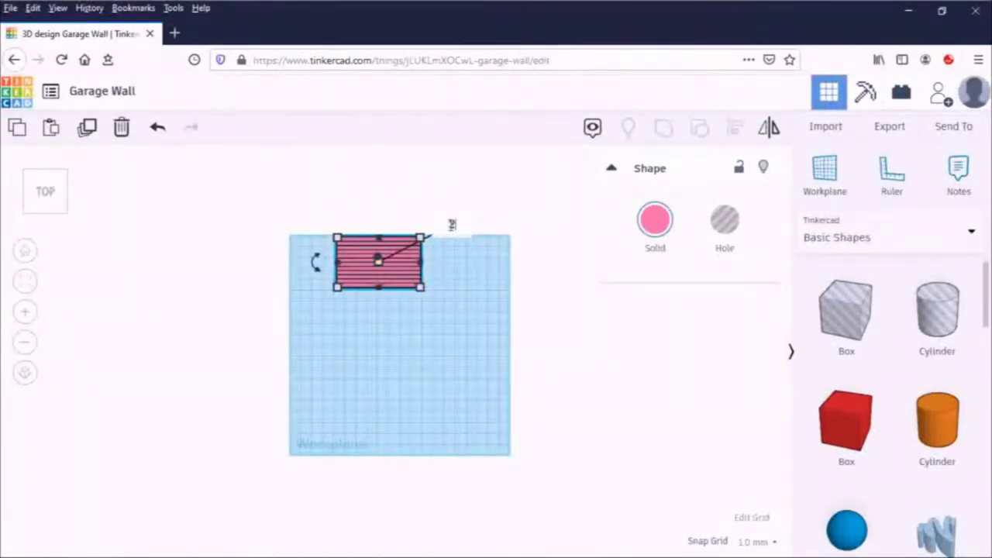
pyautogui.press('Return')
pyautogui.press('f')
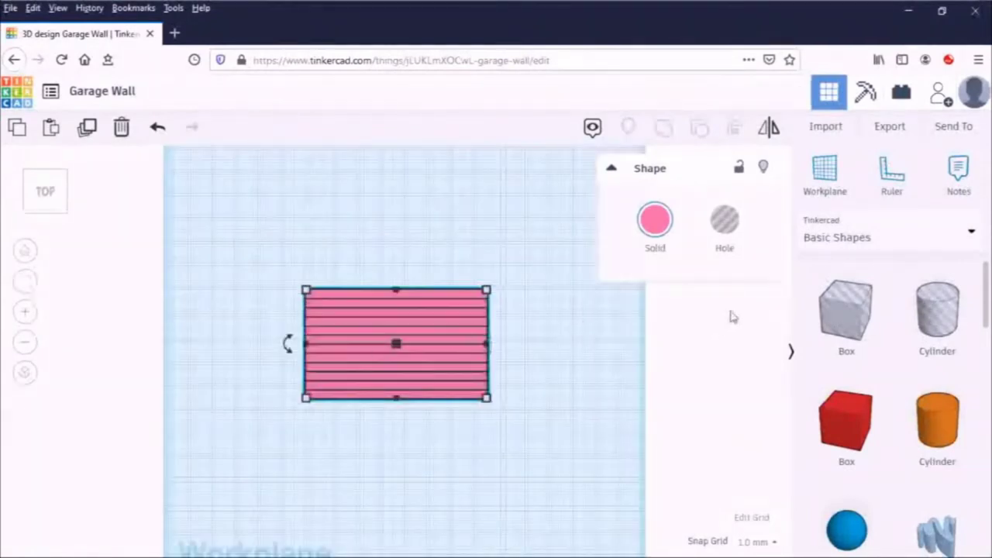
# Step: Place a Box Hole beside the wall and set its length 15, width 10 and height
pyautogui.moveTo(837, 317); pyautogui.dragTo(548, 372)
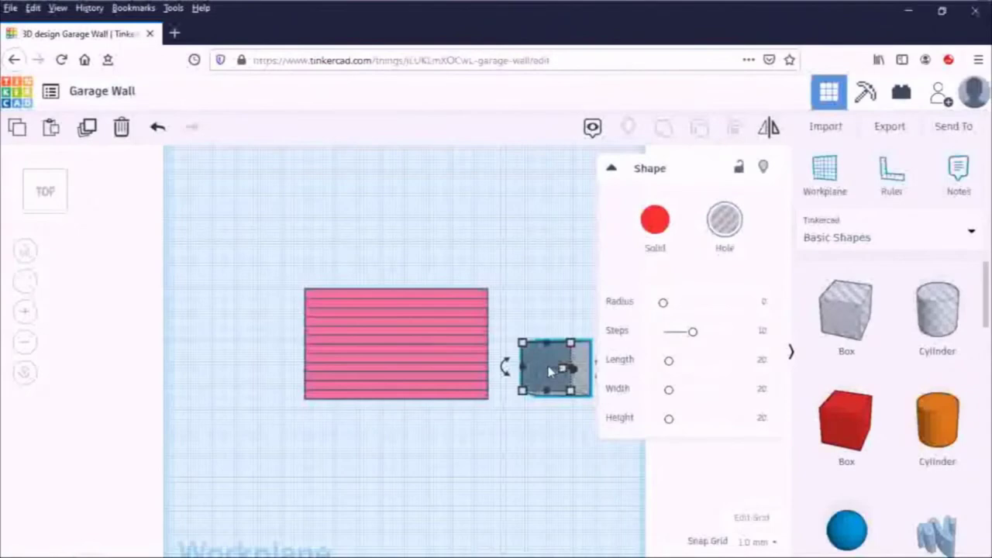
pyautogui.click(763, 421)
pyautogui.write('3')
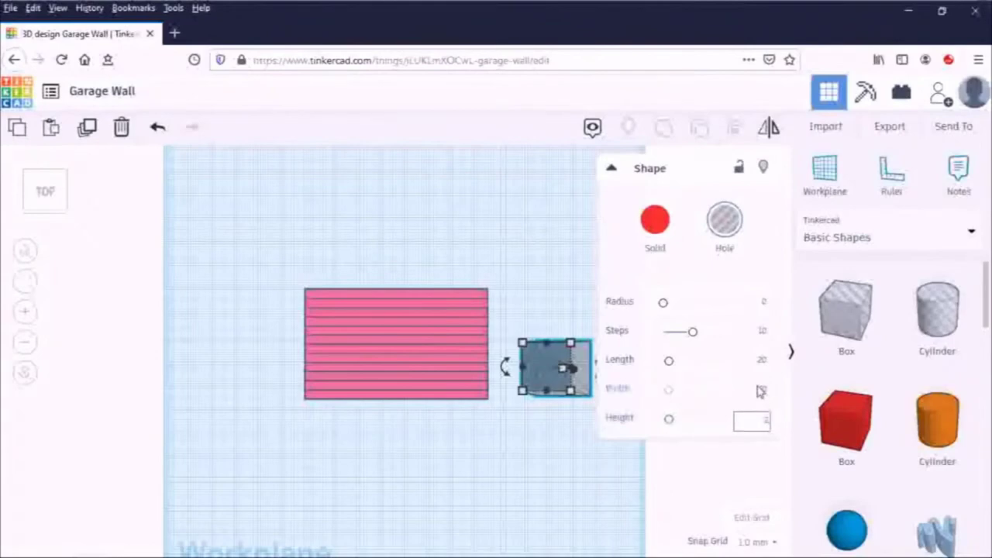
pyautogui.click(762, 391)
pyautogui.write('1')
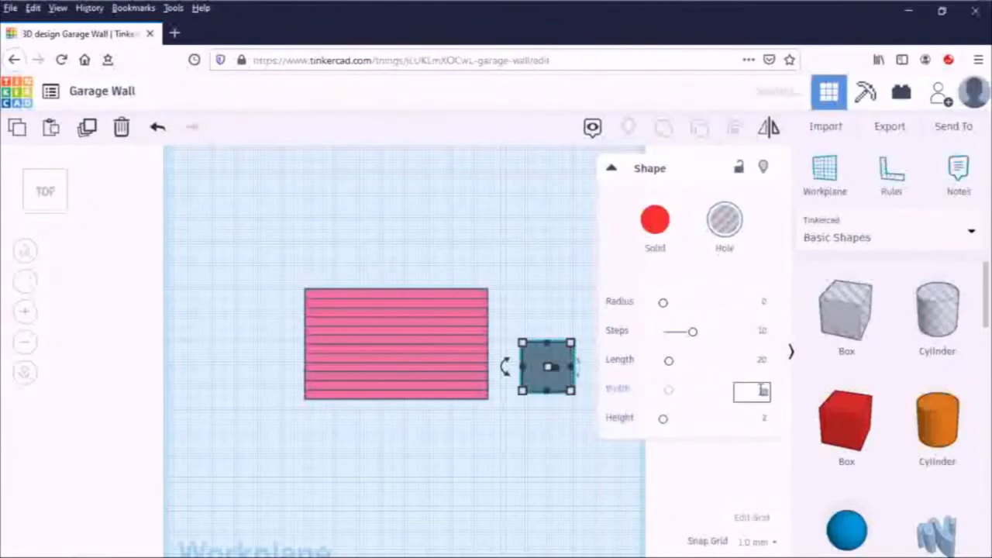
pyautogui.write('0')
pyautogui.click(763, 360)
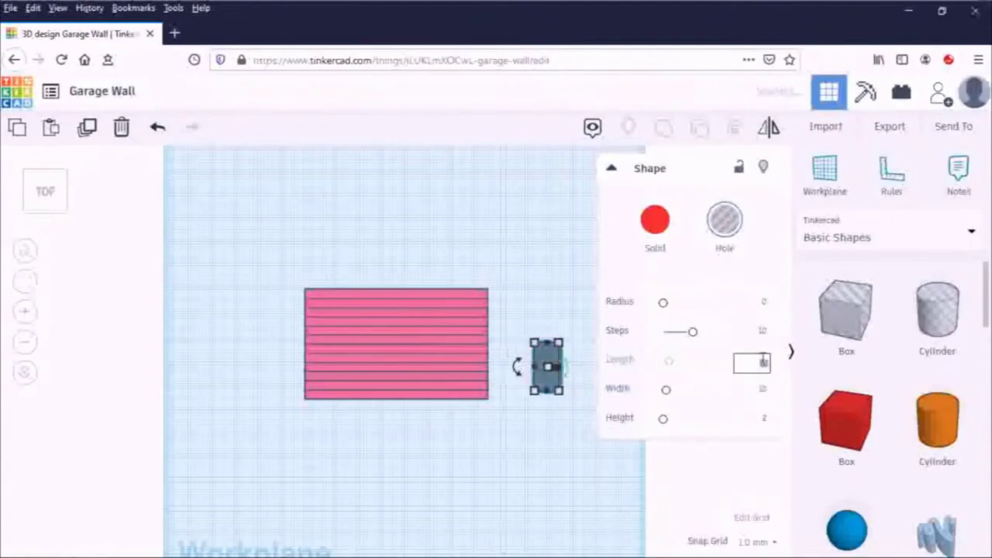
pyautogui.press('BackSpace')
pyautogui.write('15')
pyautogui.press('Return')
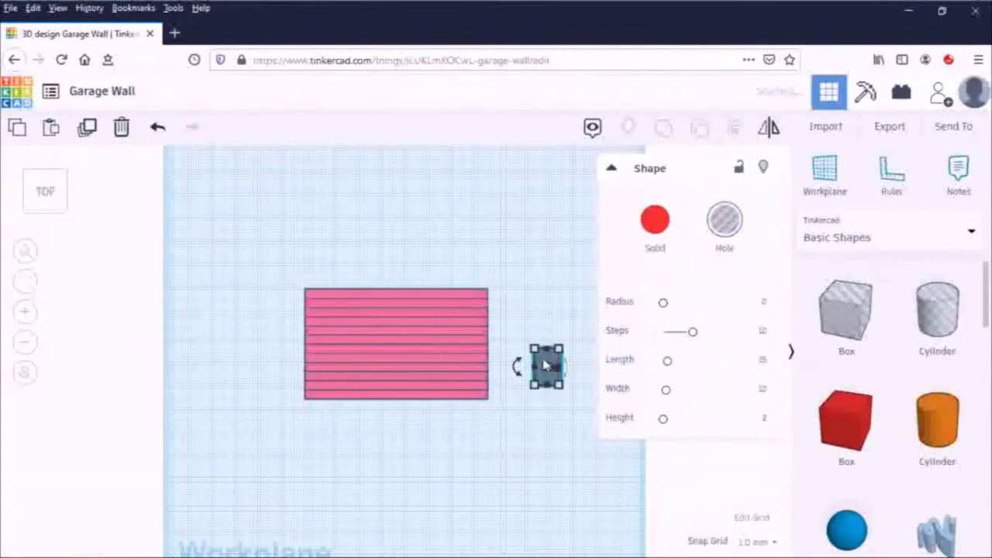
# Step: Drop the hole box onto the wall's left side and group it with the wall to cut the opening
pyautogui.moveTo(547, 366); pyautogui.dragTo(348, 353)
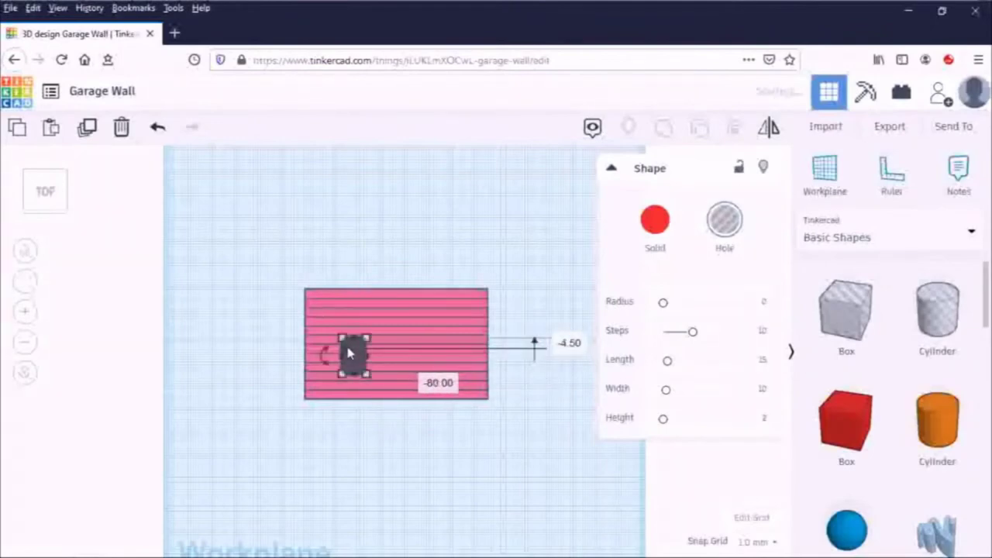
pyautogui.keyDown('shift'); pyautogui.click(450, 324); pyautogui.keyUp('shift')
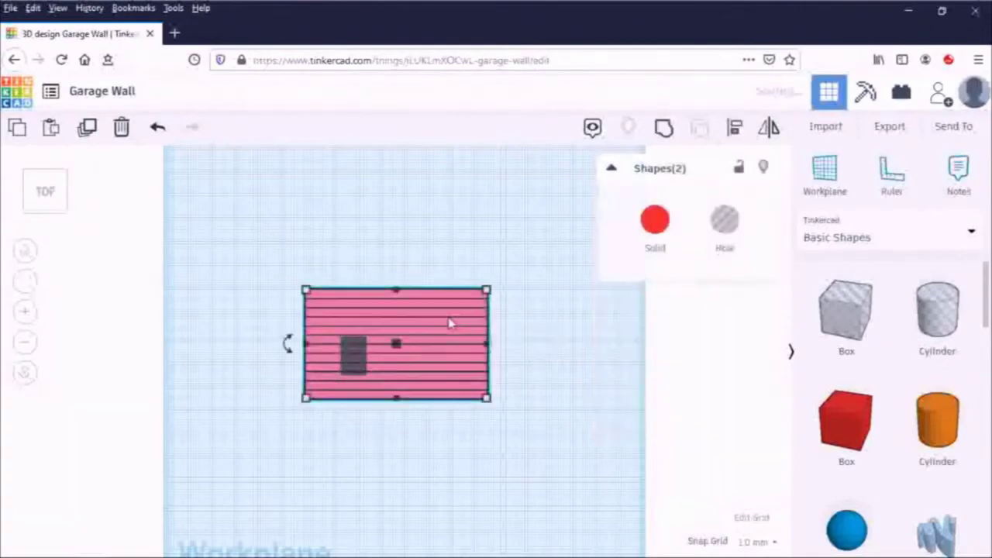
pyautogui.click(664, 130)
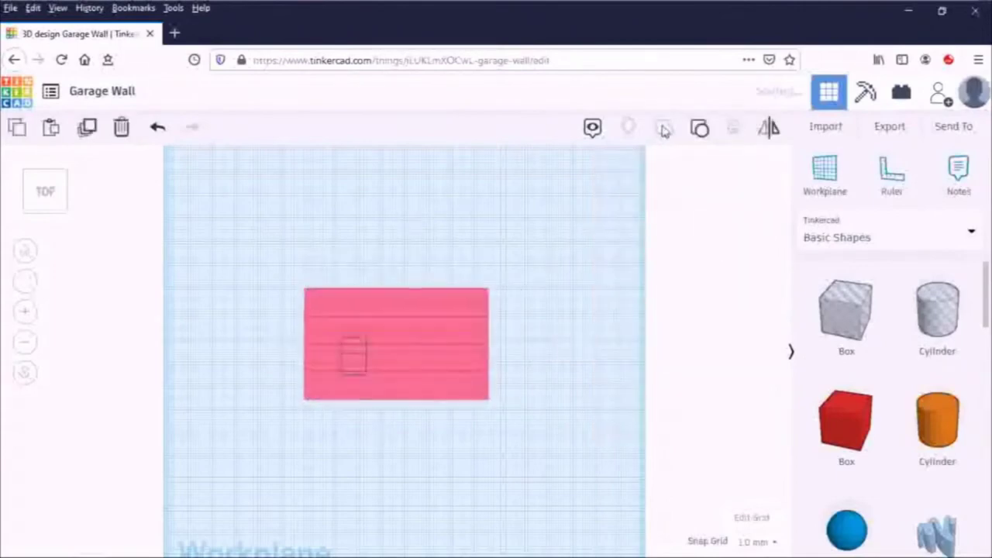
pyautogui.click(526, 311)
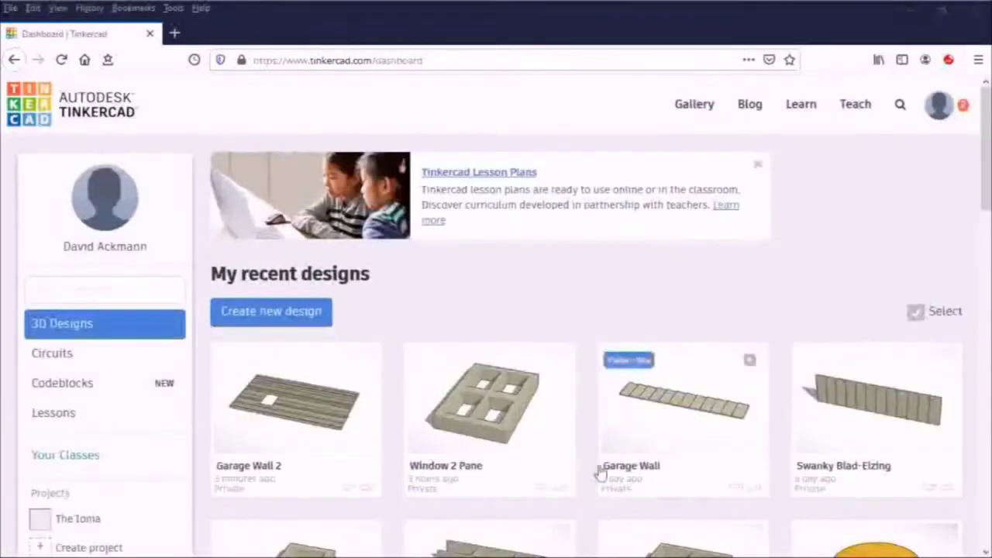
# Step: Duplicate Garage Wall 2, then import Window.stl into the copy scaled to 10000%
pyautogui.click(362, 359)
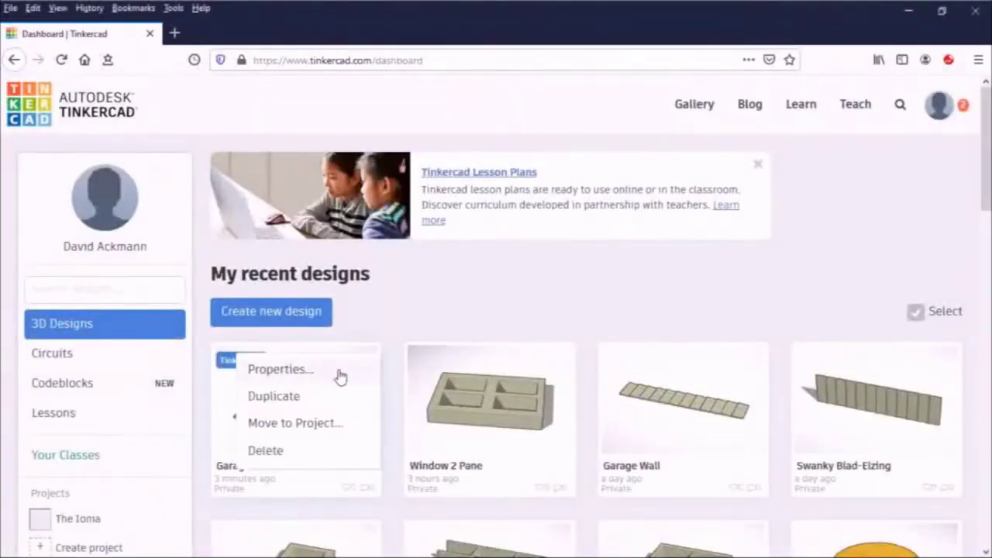
pyautogui.click(276, 399)
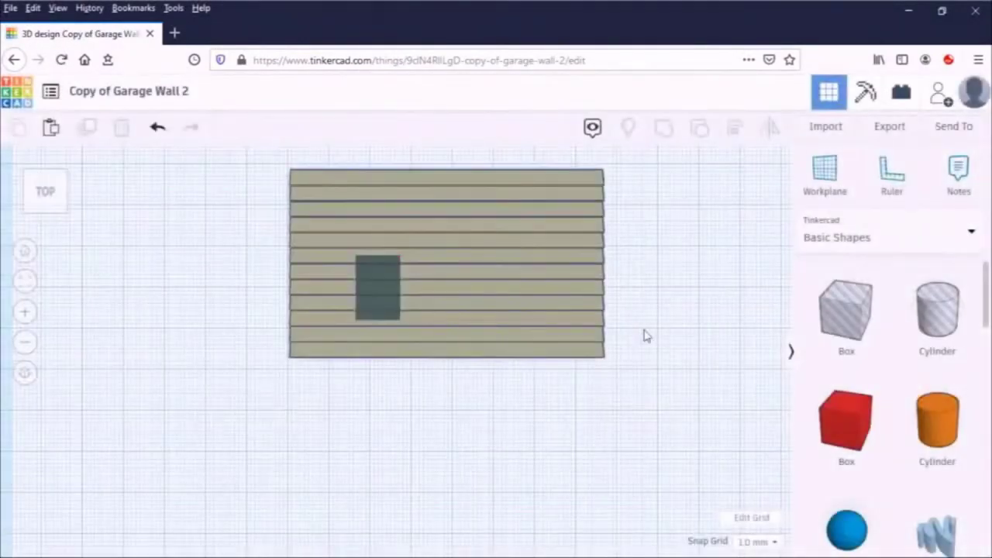
pyautogui.click(826, 127)
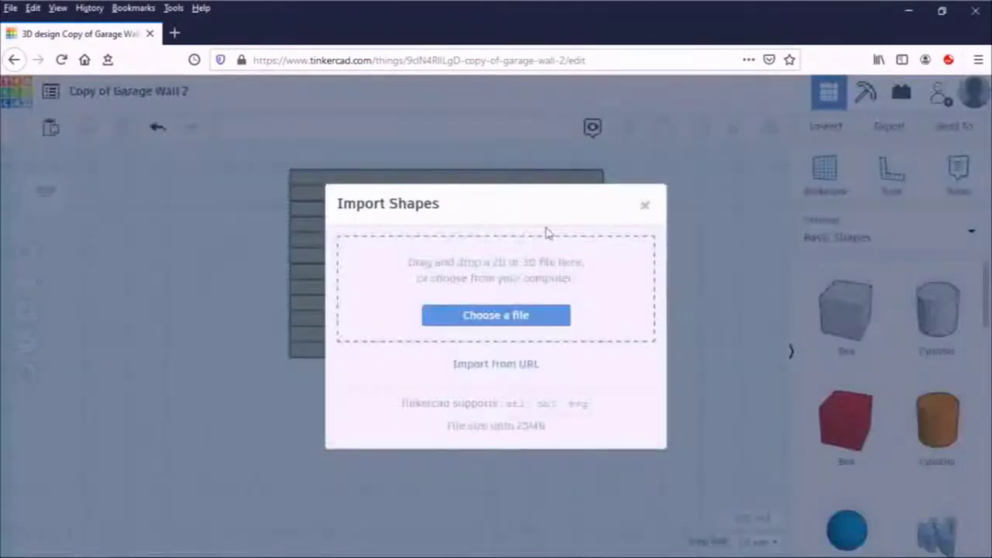
pyautogui.click(489, 316)
pyautogui.click(171, 142)
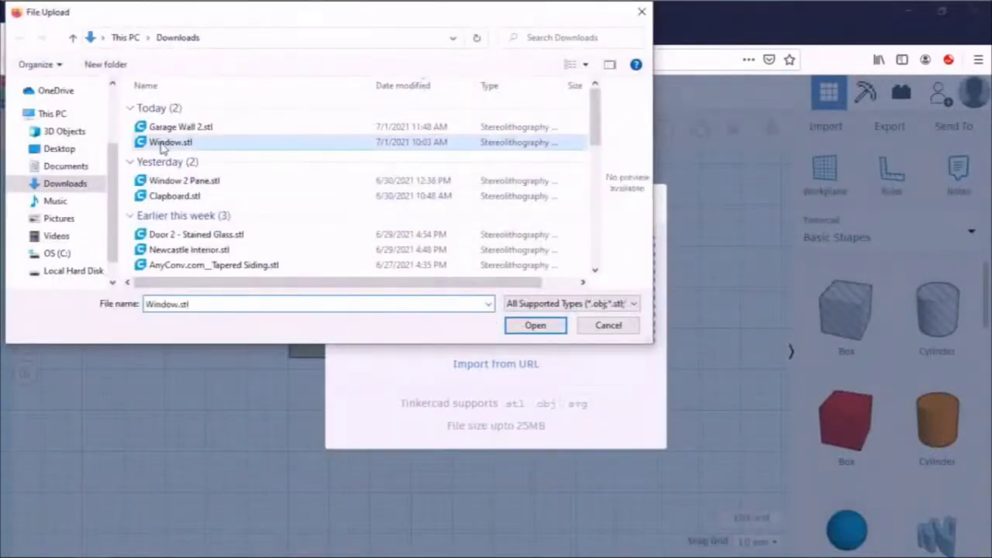
pyautogui.click(527, 335)
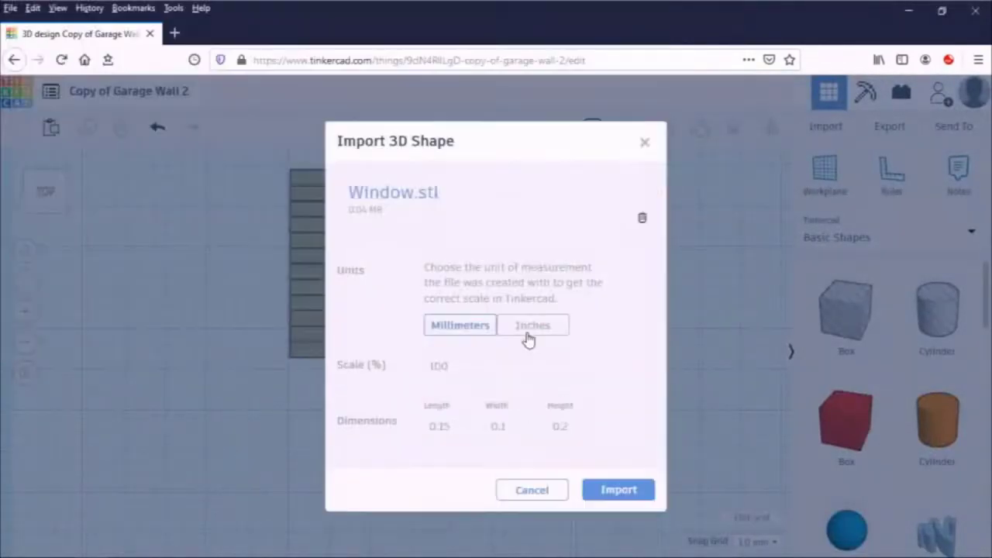
pyautogui.click(454, 366)
pyautogui.write('00')
pyautogui.click(618, 496)
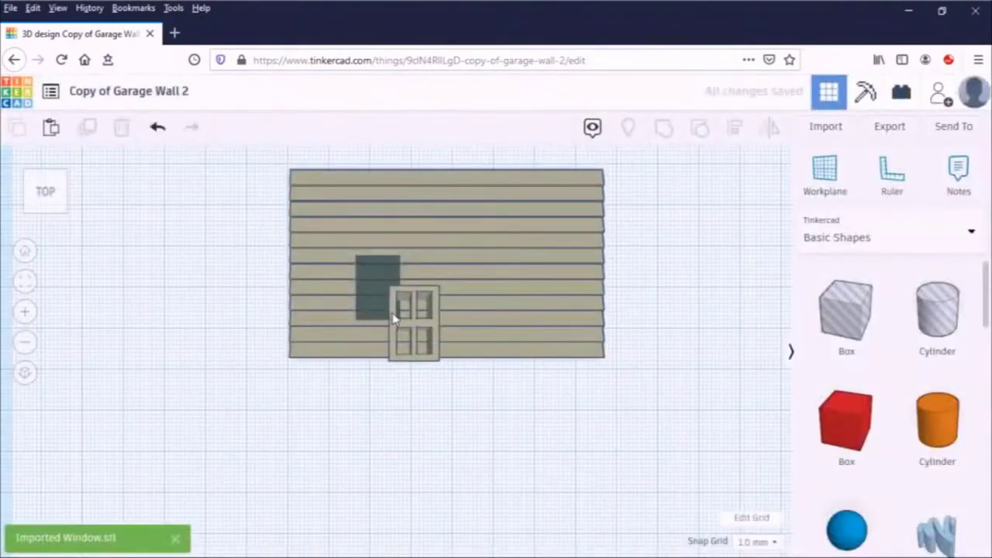
# Step: Move the imported window down and left, setting its offset to 2.25
pyautogui.moveTo(395, 320); pyautogui.dragTo(318, 350)
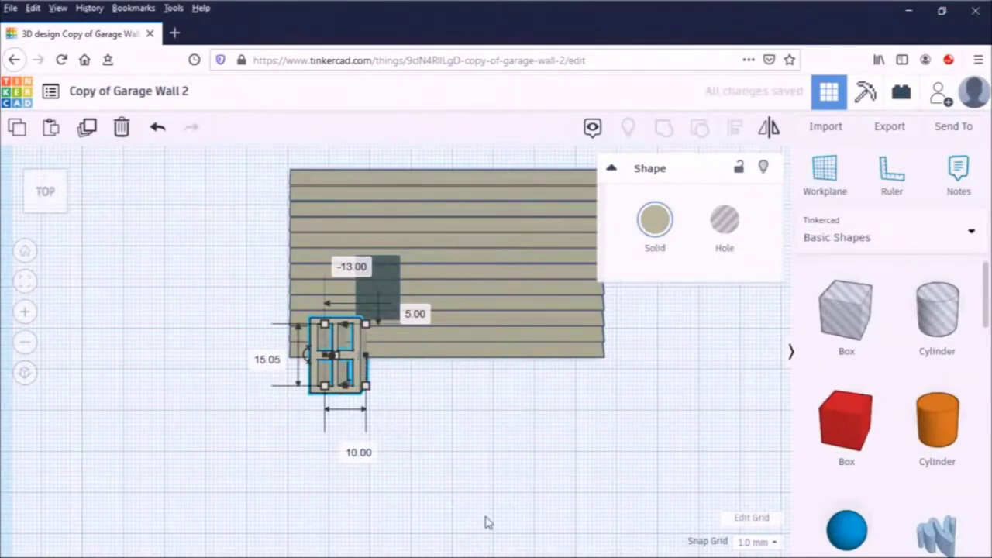
pyautogui.click(405, 322)
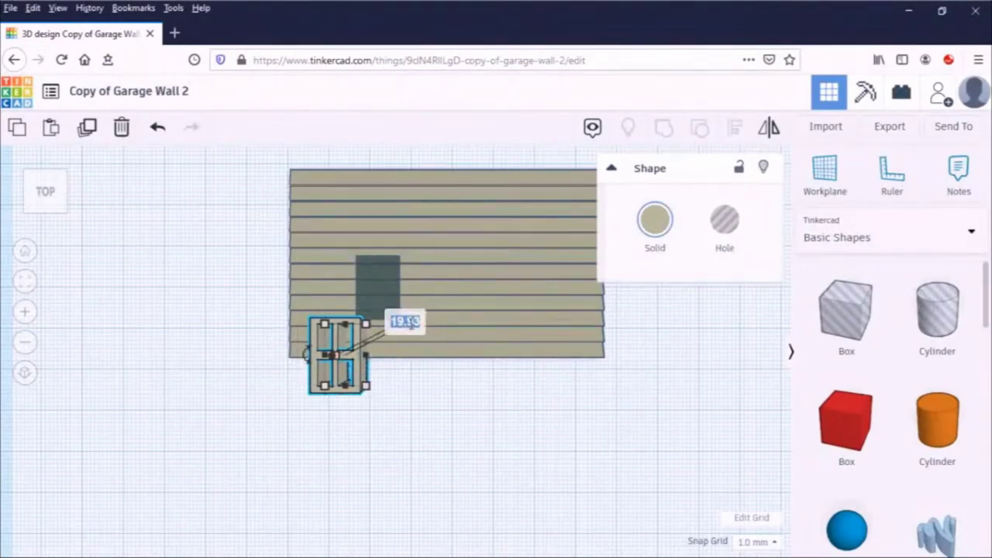
pyautogui.write('2.25')
pyautogui.press('Return')
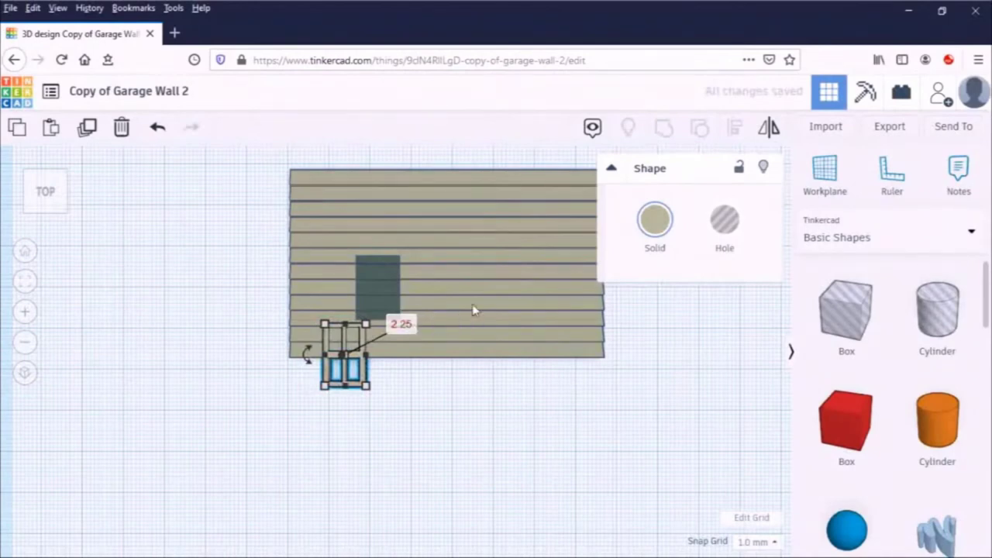
# Step: Align the window's top and right edges with the dark rectangle on the wall
pyautogui.keyDown('shift'); pyautogui.click(384, 276); pyautogui.keyUp('shift')
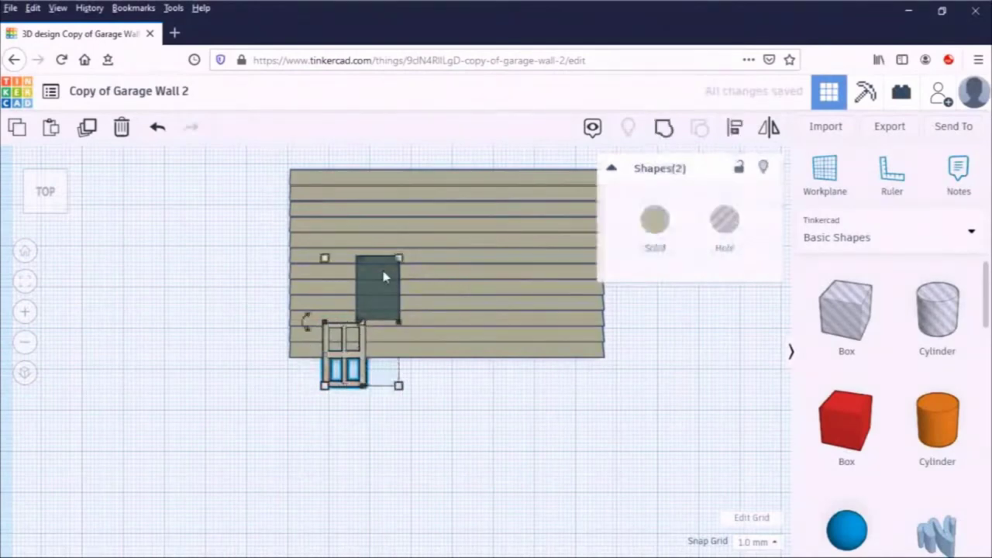
pyautogui.click(737, 130)
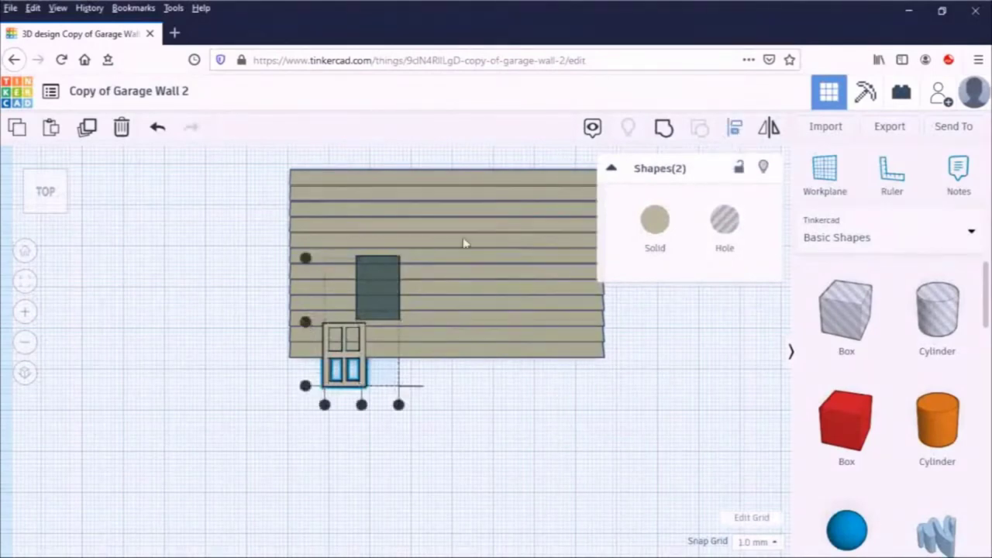
pyautogui.click(306, 258)
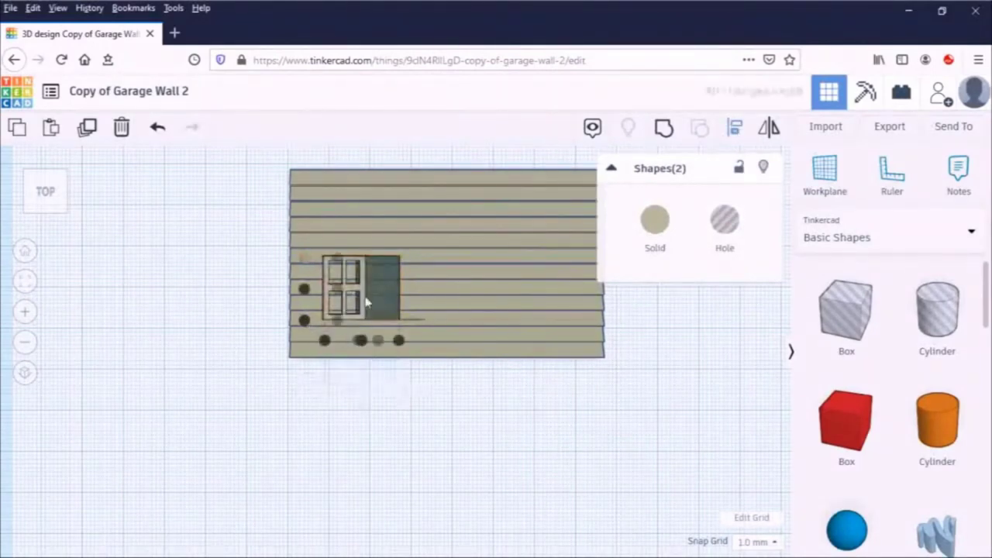
pyautogui.click(398, 341)
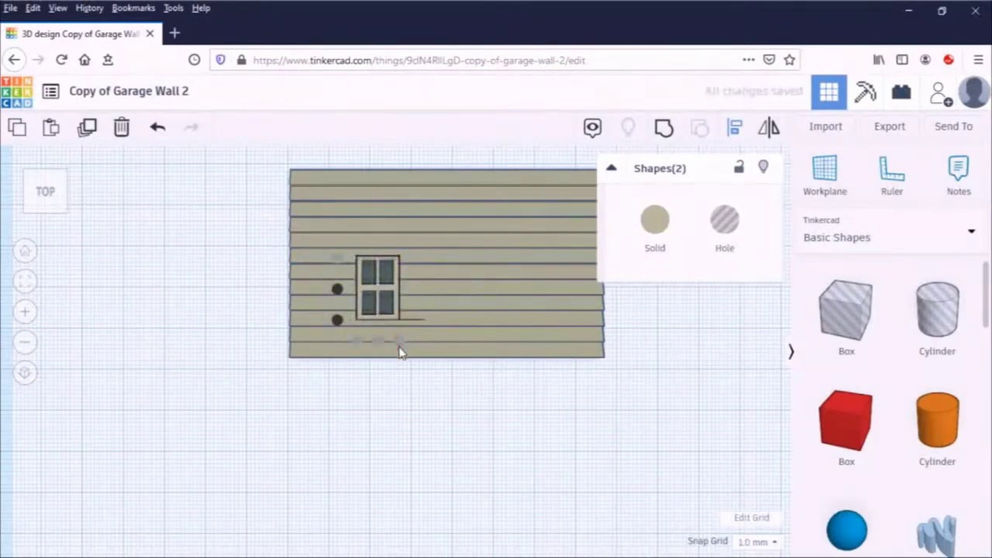
pyautogui.click(404, 411)
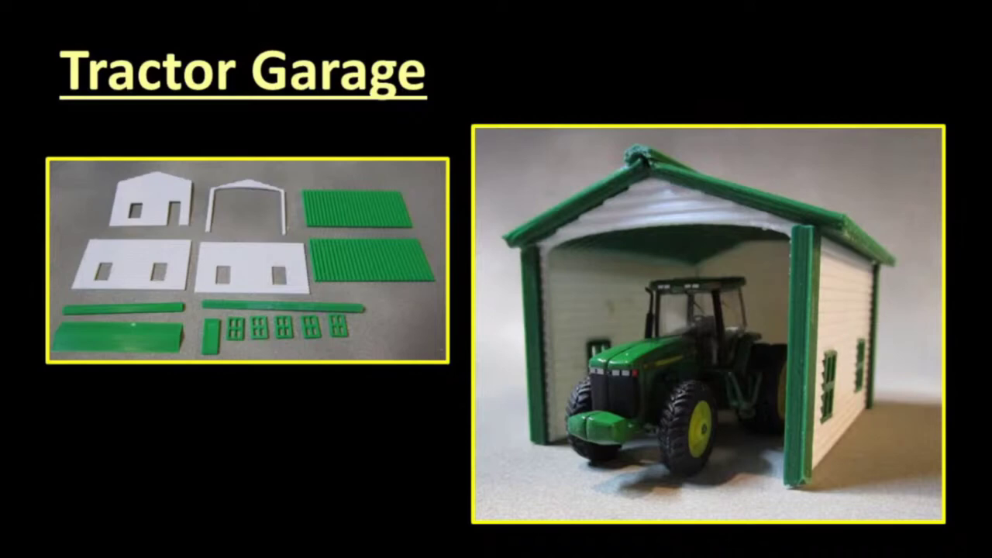
# Step: Advance the slideshow to the Conclusion slide with the presenter's website
pyautogui.press('Right')
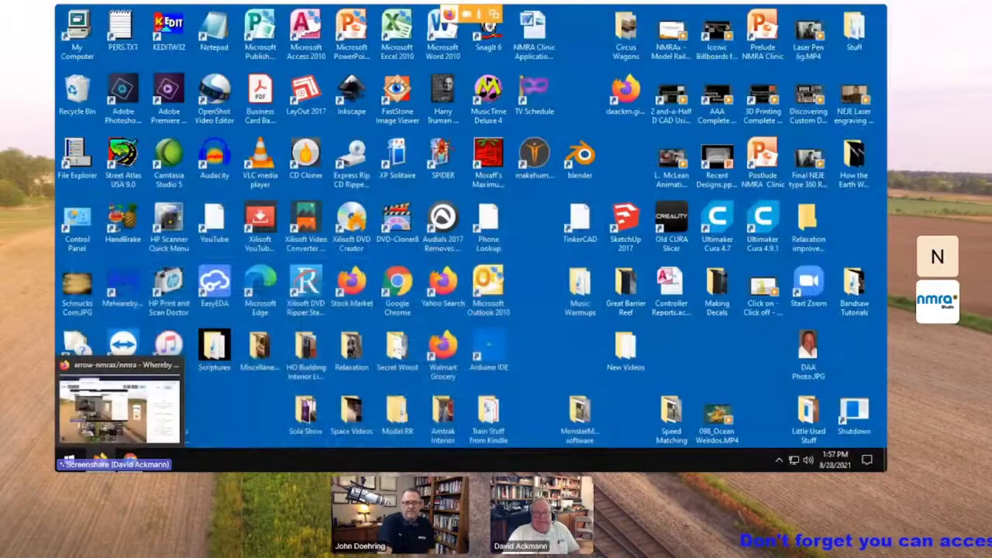
# Step: Minimize the Whereby call window and bring up Chrome showing the model railroading website
pyautogui.click(102, 434)
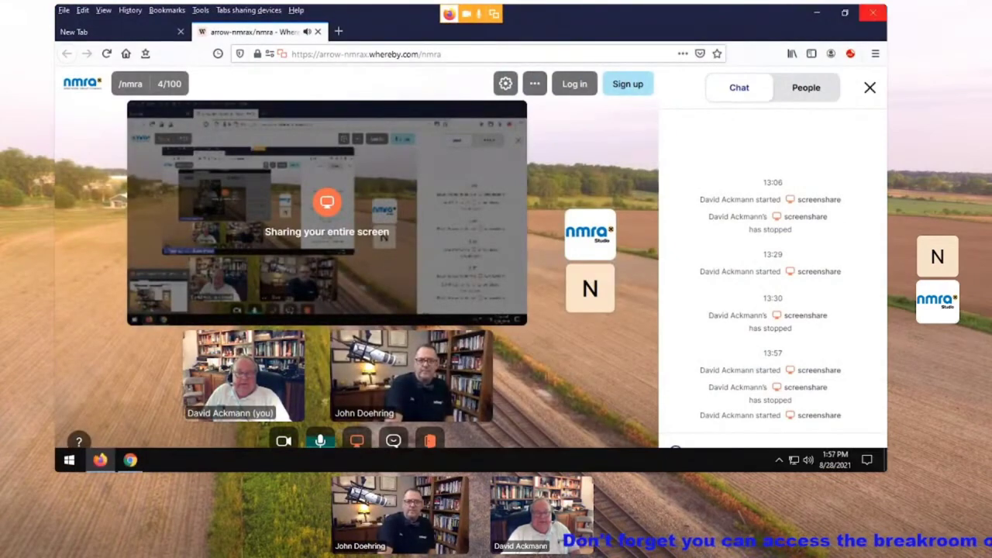
pyautogui.click(819, 14)
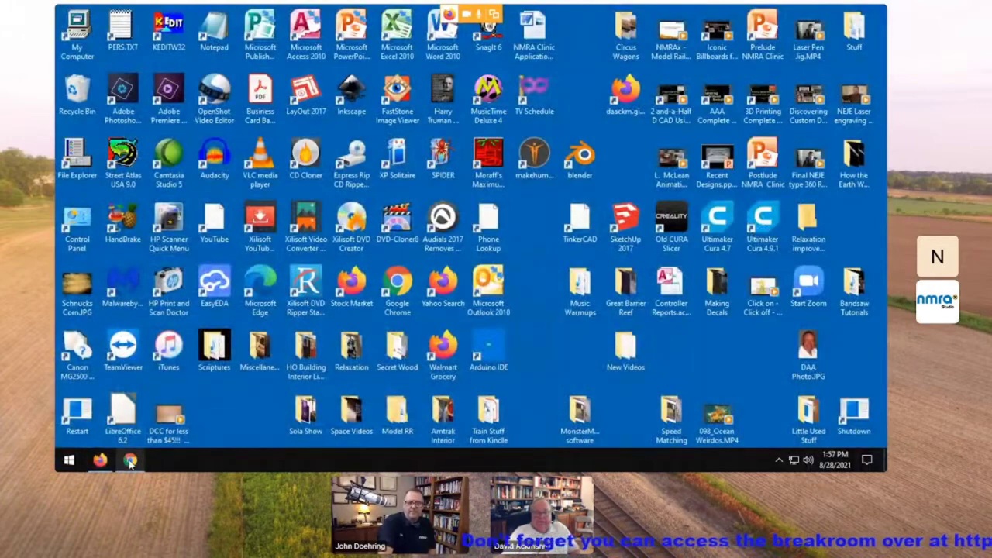
pyautogui.click(101, 460)
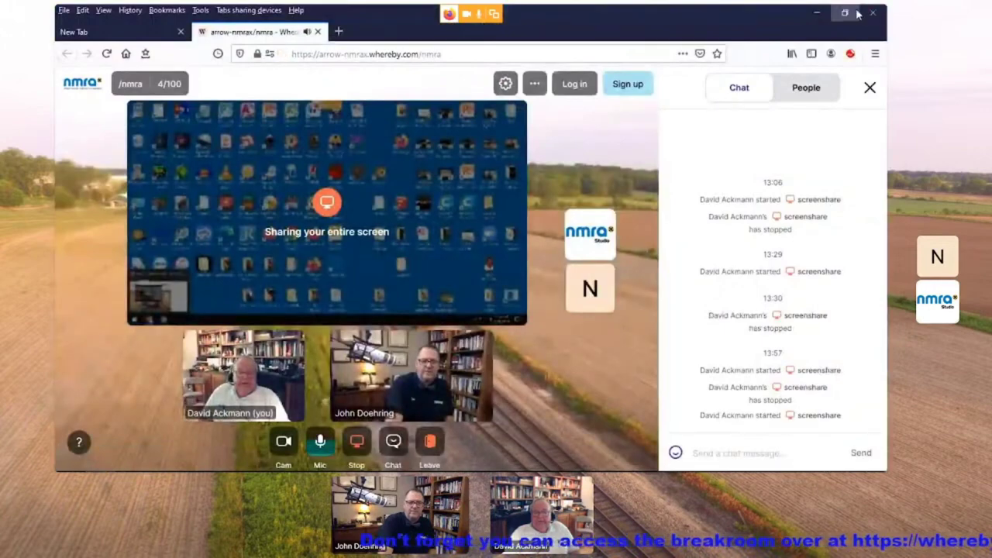
pyautogui.click(819, 15)
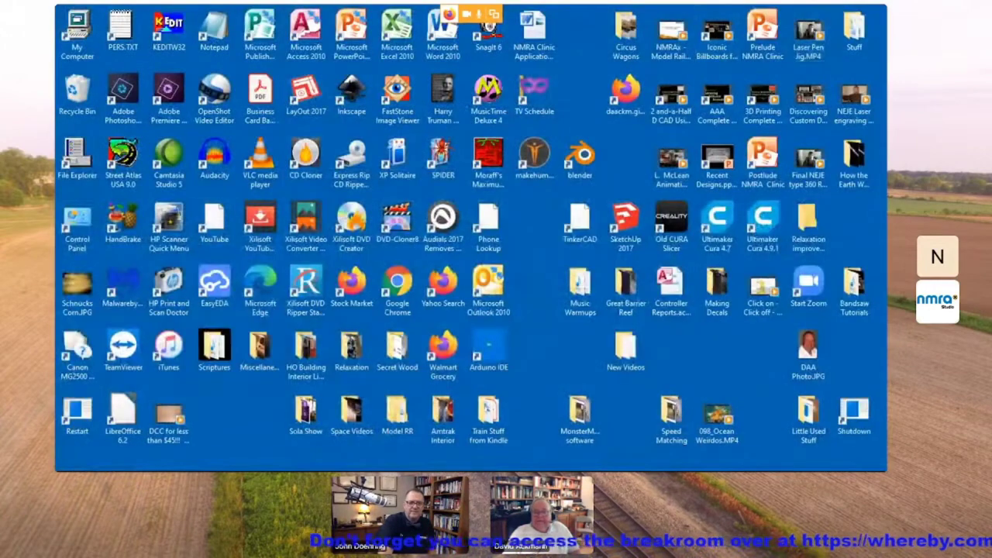
pyautogui.moveTo(130, 461)
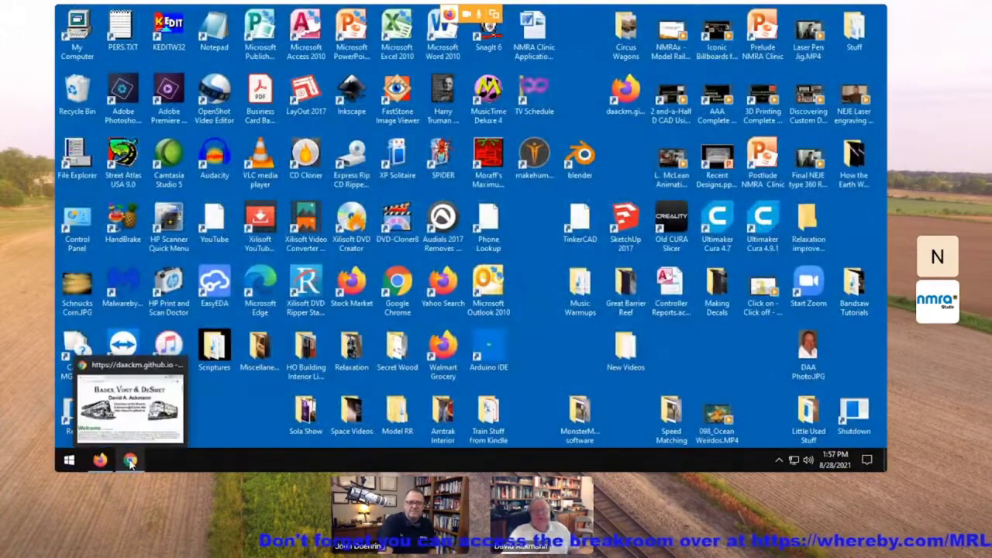
pyautogui.click(122, 433)
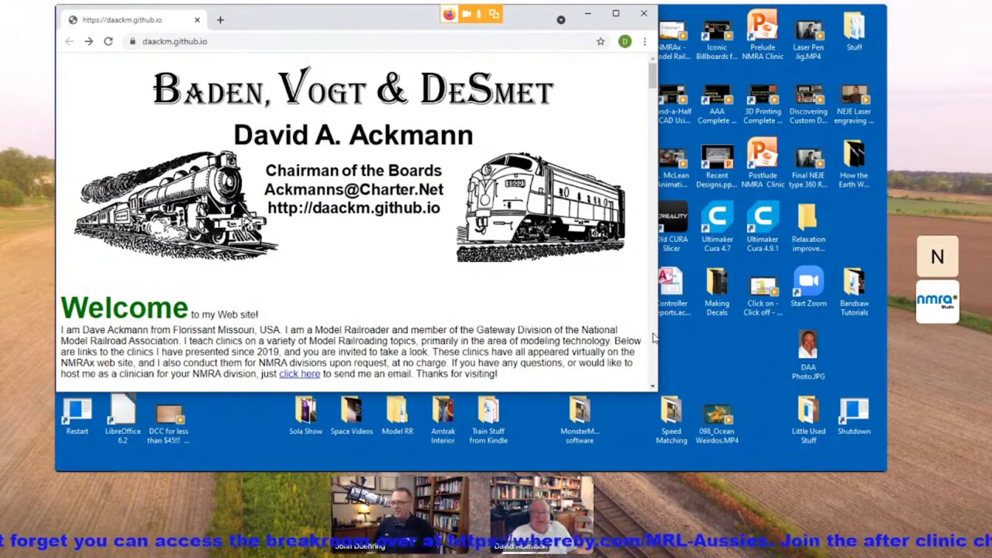
# Step: Download 4 Leg Pavilion.pptx from the Picnic Pavilion link under Downloadable Objects and open it
pyautogui.scroll(-4, 653, 337)
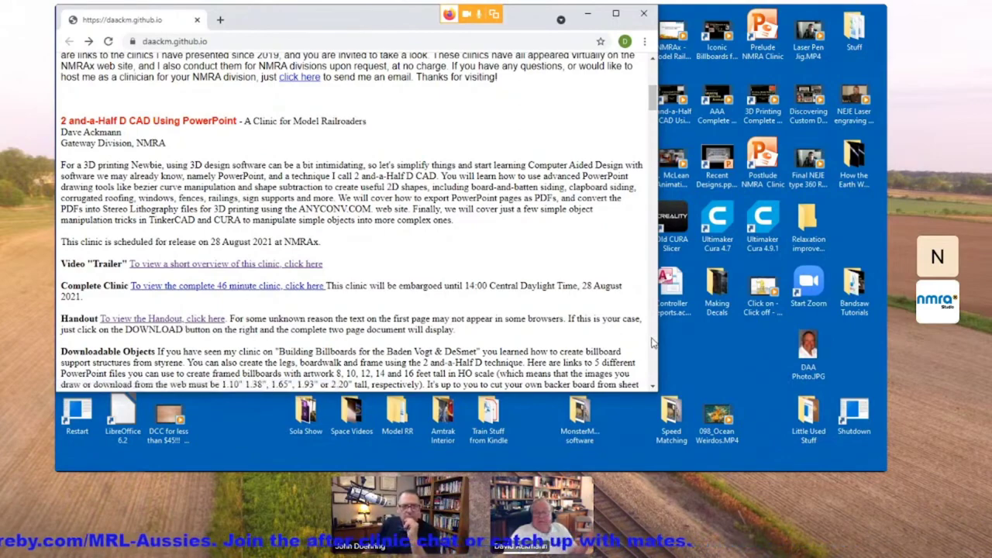
pyautogui.scroll(-5, 653, 343)
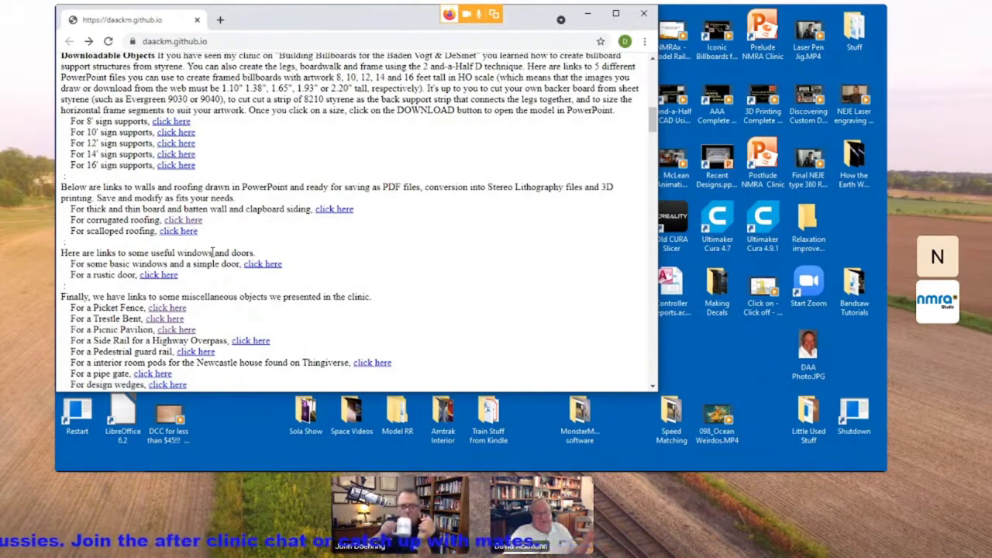
pyautogui.click(174, 332)
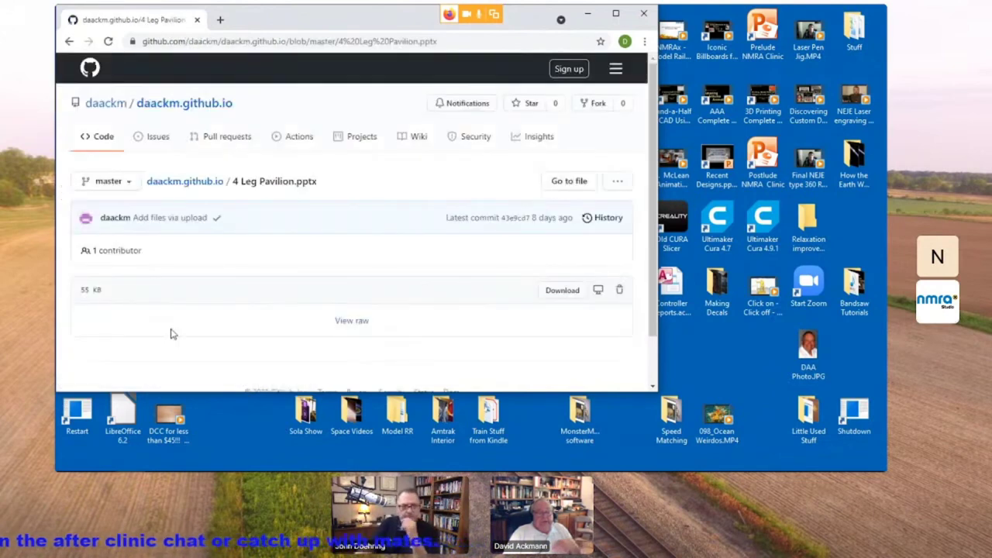
pyautogui.click(349, 326)
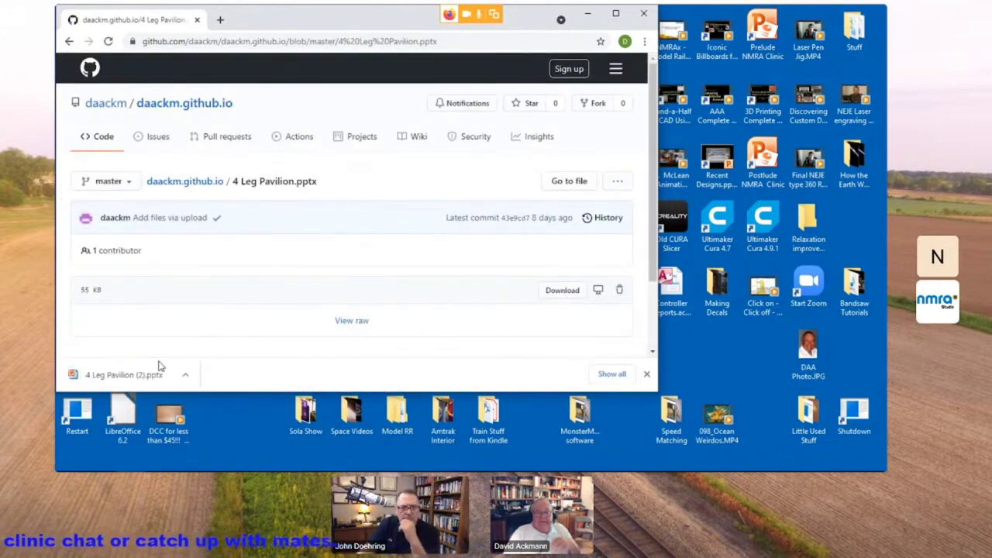
pyautogui.click(143, 379)
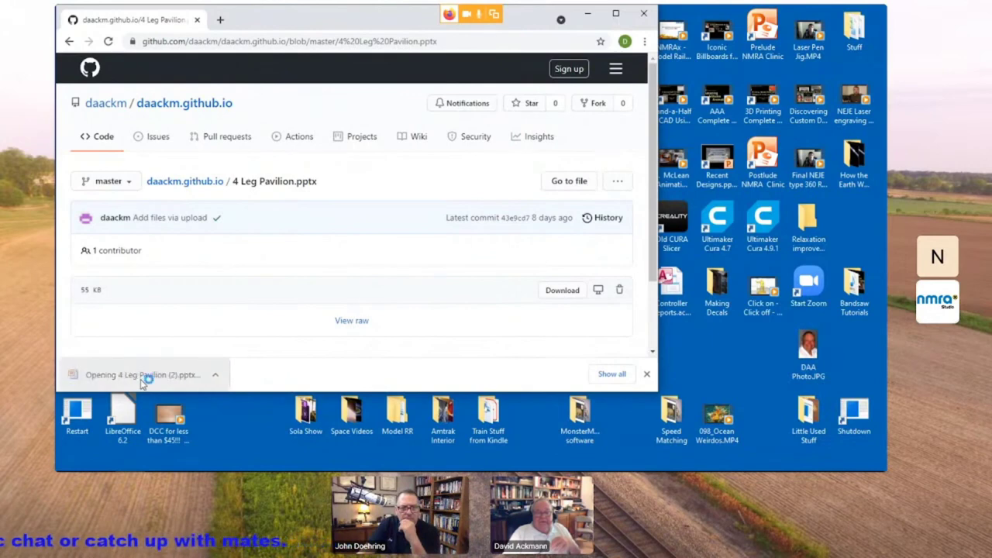
pyautogui.click(587, 17)
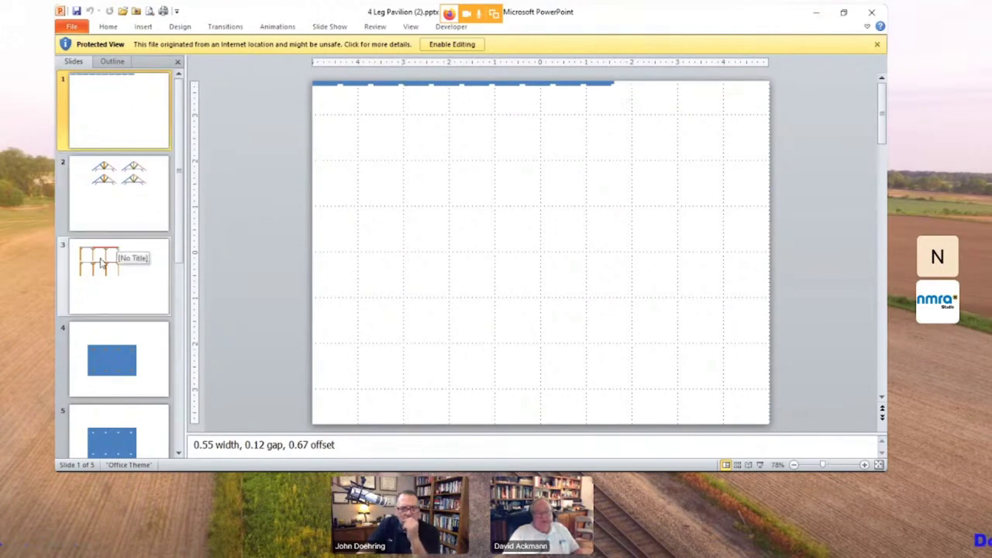
# Step: Show slide 4's unmerged base and slide 5's merged base, then minimize PowerPoint
pyautogui.click(107, 357)
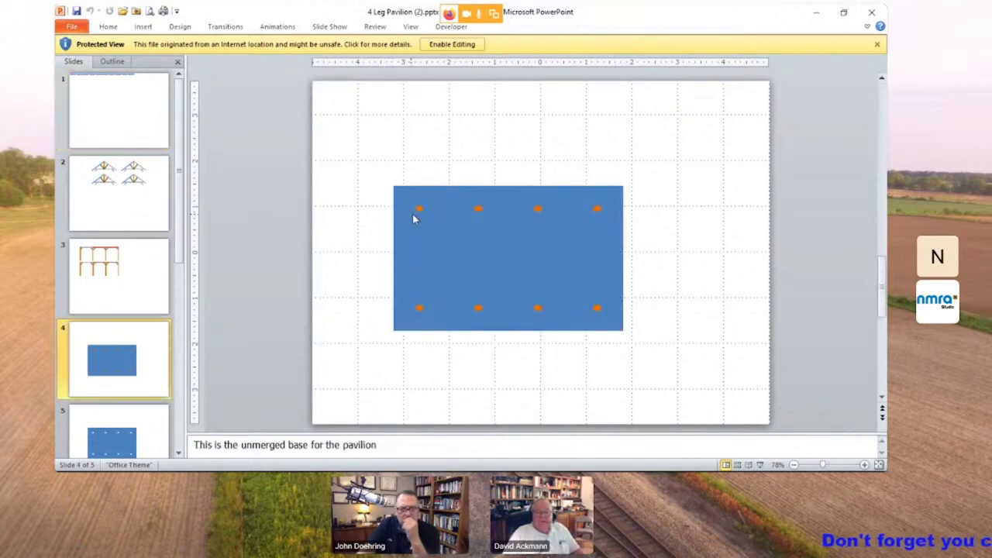
pyautogui.click(152, 433)
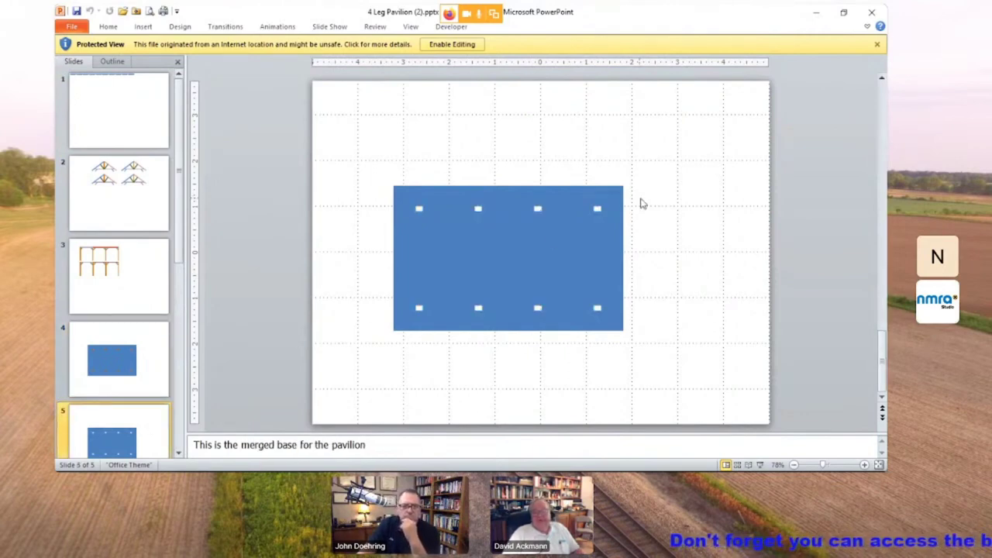
pyautogui.click(819, 13)
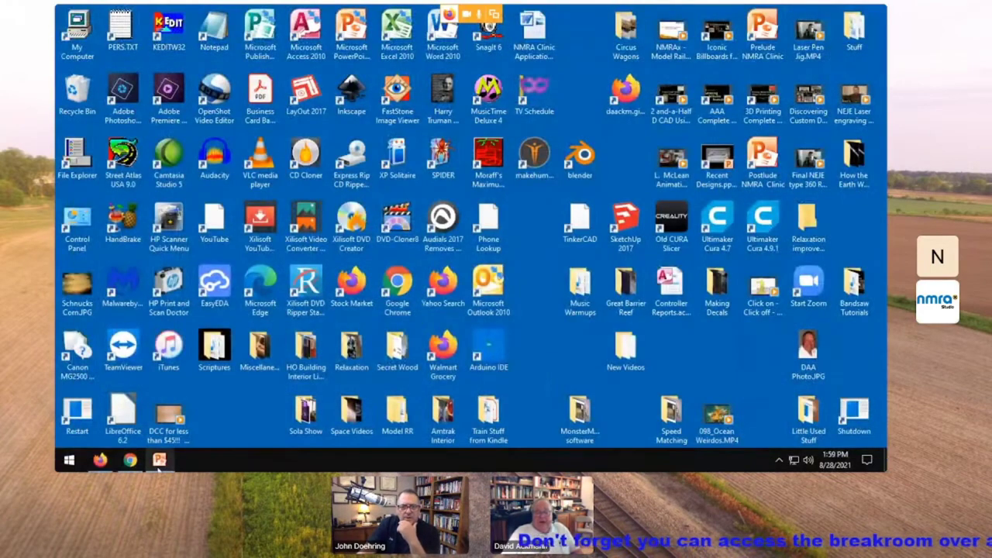
# Step: Restore Chrome showing the GitHub page for the 55 KB 4 Leg Pavilion.pptx
pyautogui.click(130, 460)
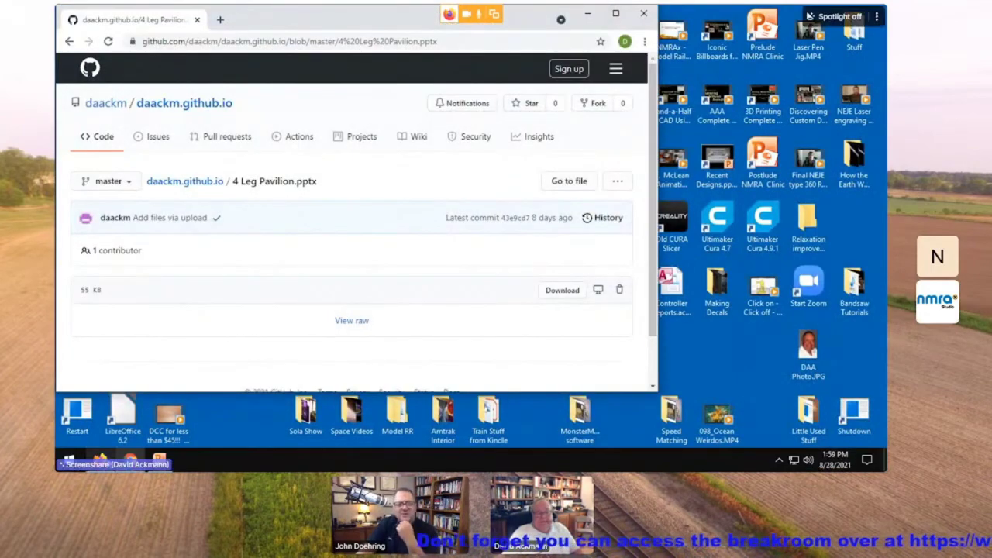
pyautogui.moveTo(130, 463)
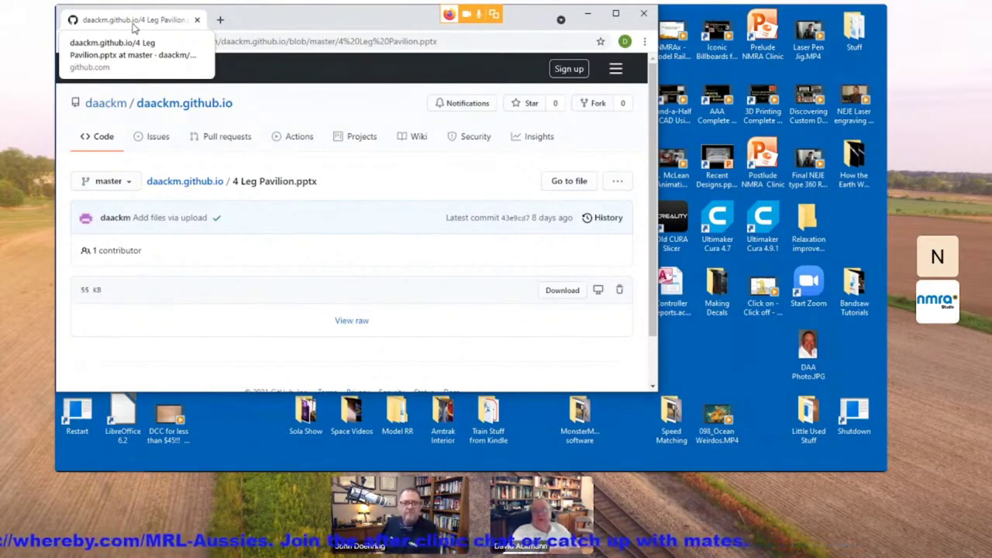
# Step: Minimize Chrome, restore the Whereby window, and stop the screen share
pyautogui.click(590, 15)
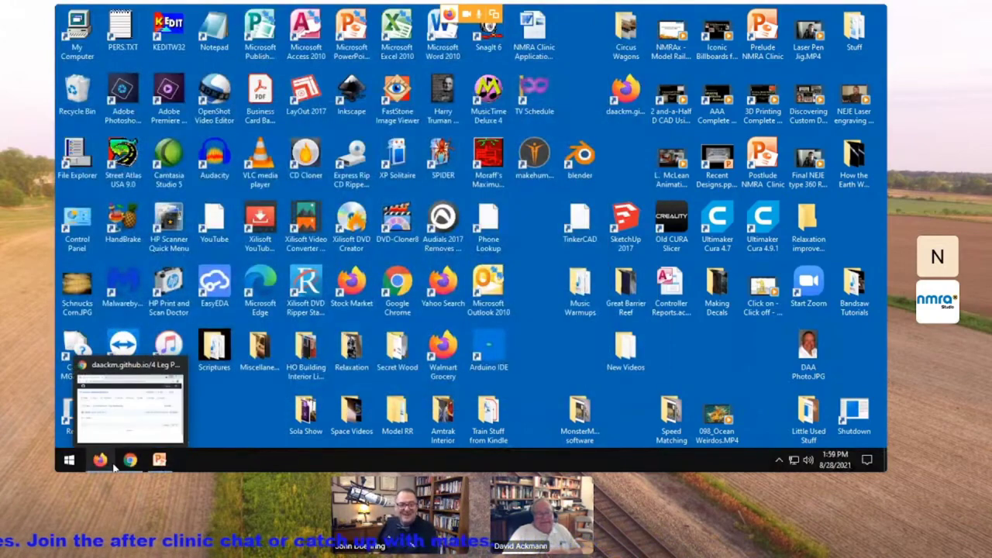
pyautogui.moveTo(103, 462)
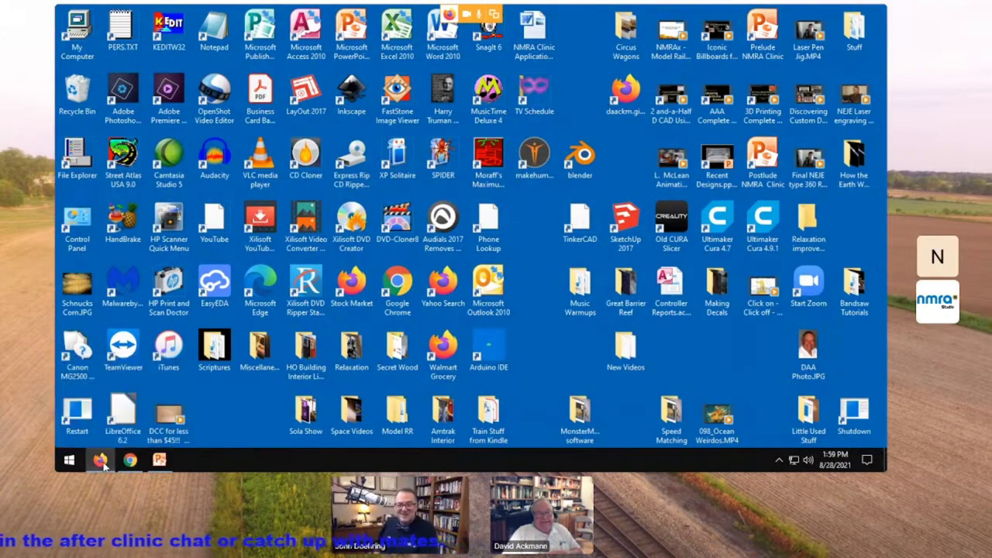
pyautogui.click(101, 460)
pyautogui.click(393, 440)
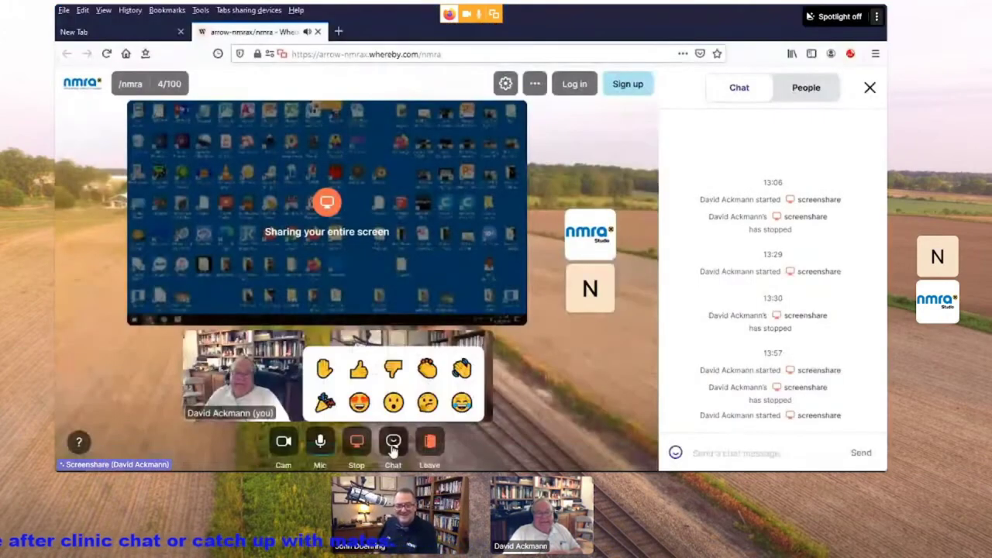
pyautogui.click(357, 441)
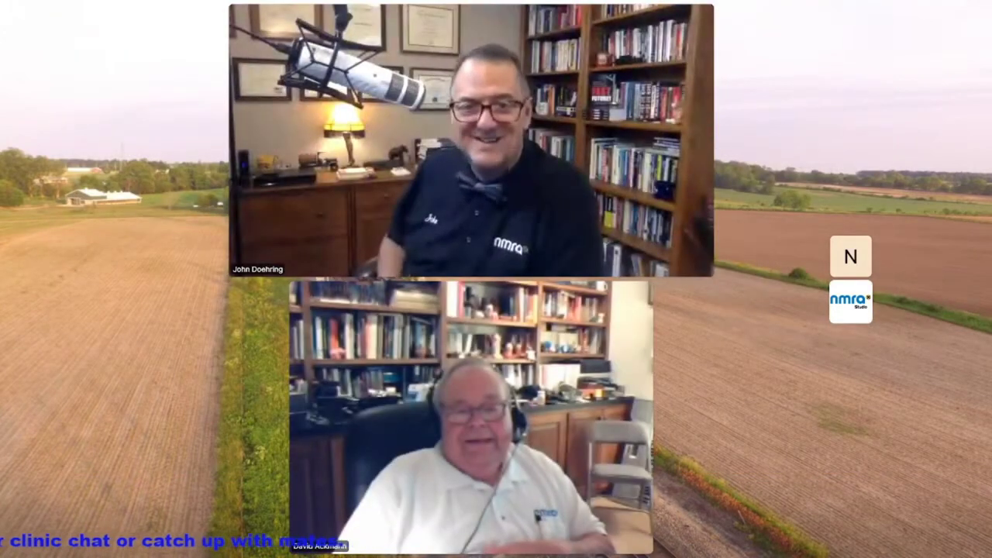